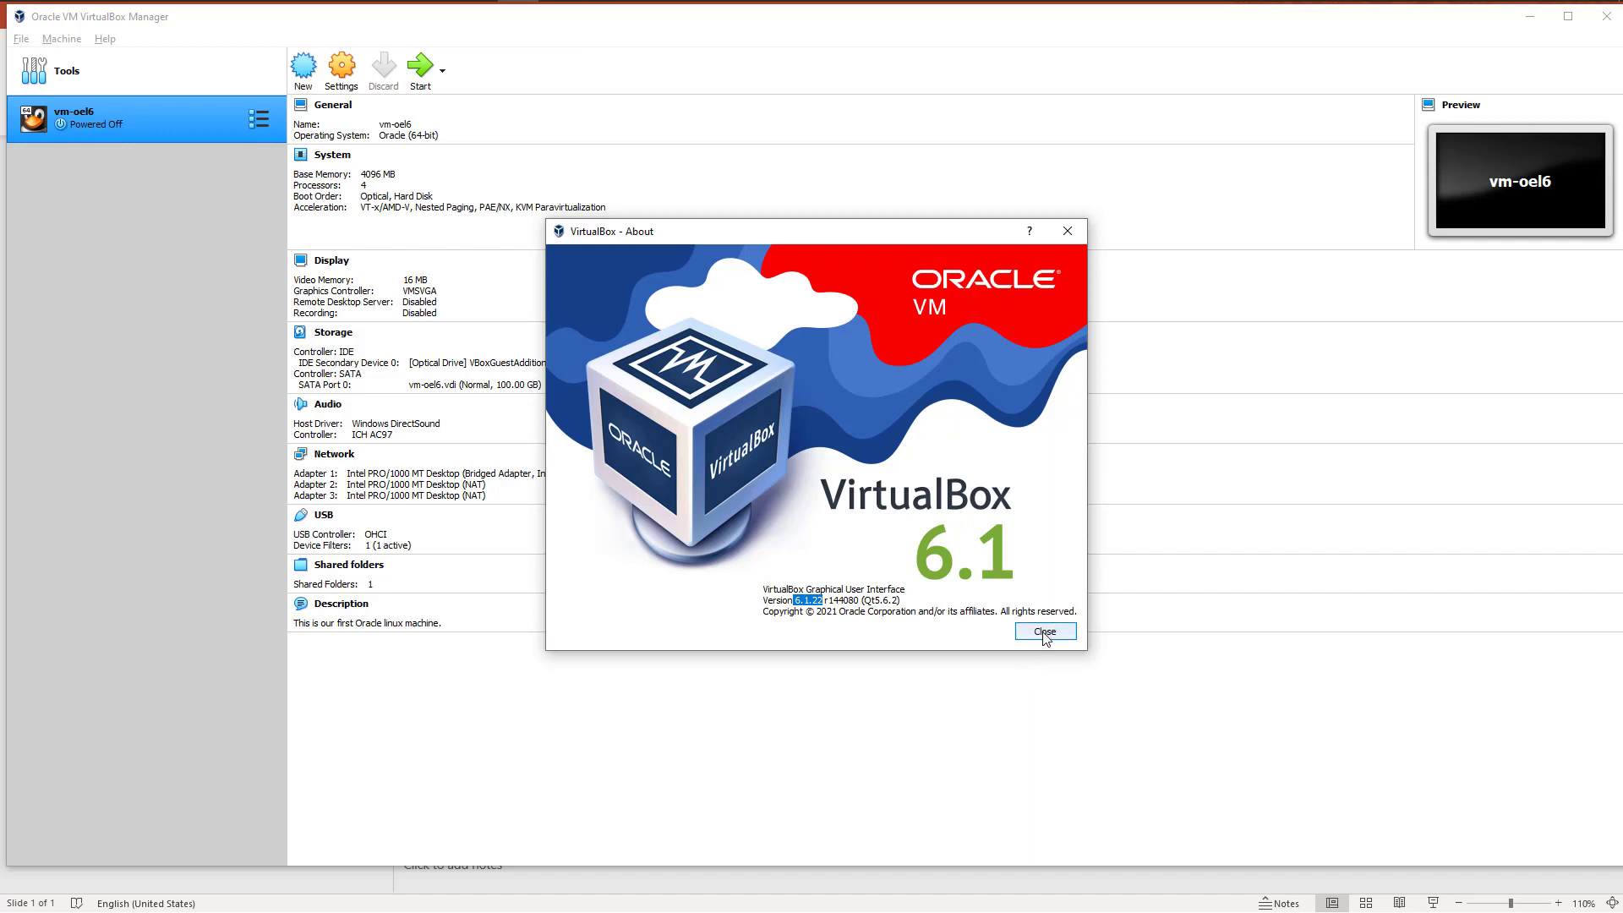
Step: Close the About window and start a new virtual machine named vm-ol7
{"action": "left_click", "coordinate": [1044, 634]}
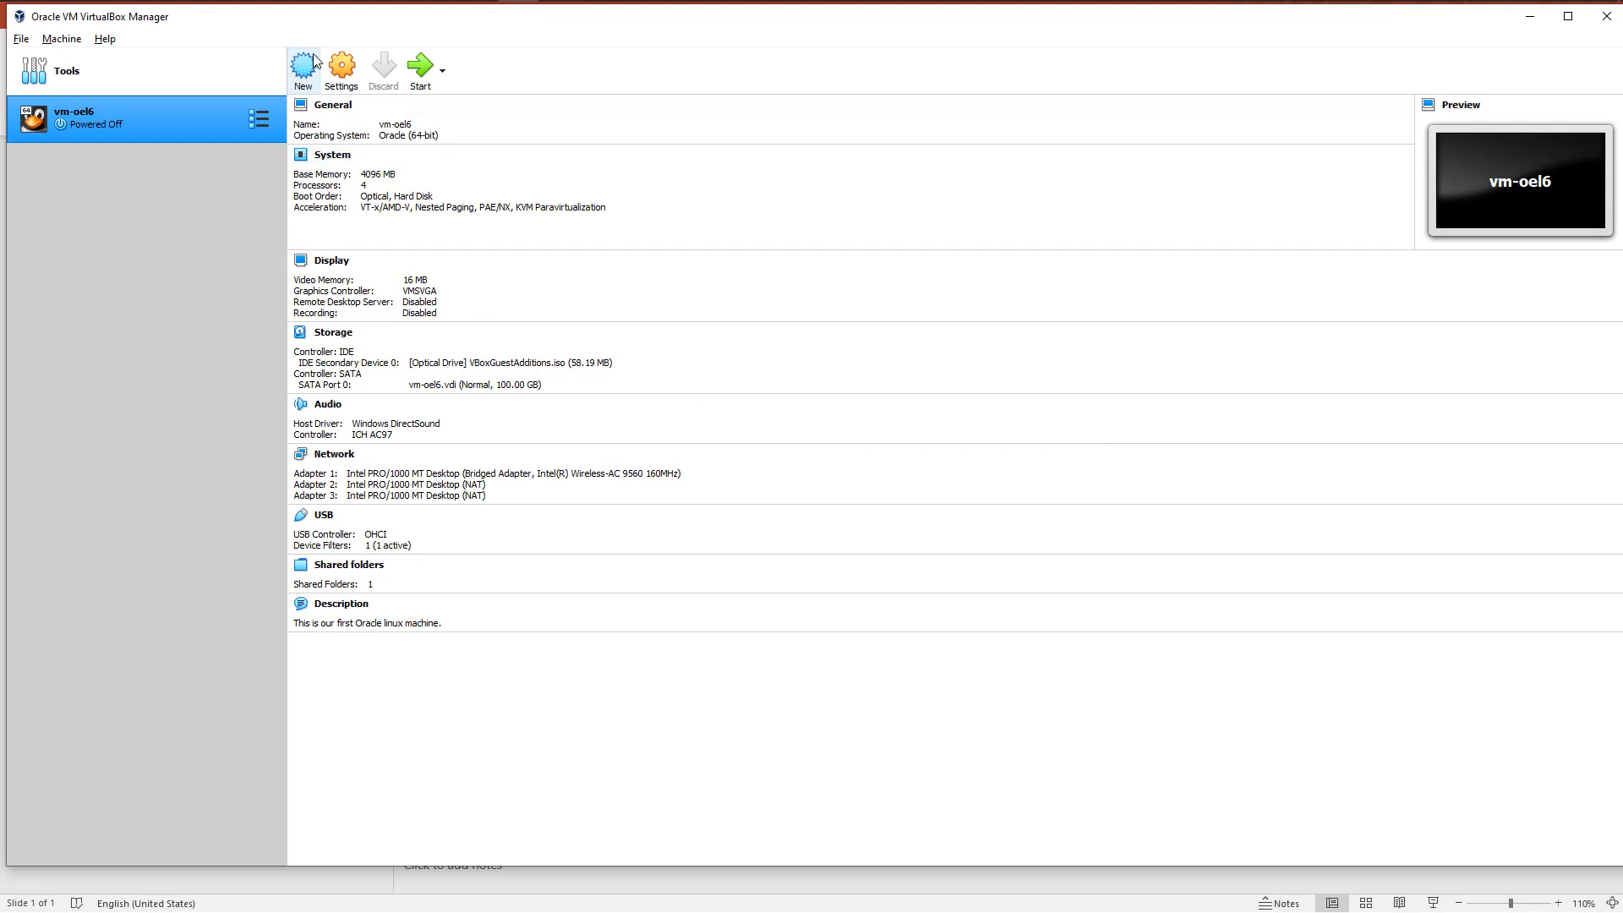
{"action": "left_click", "coordinate": [62, 42]}
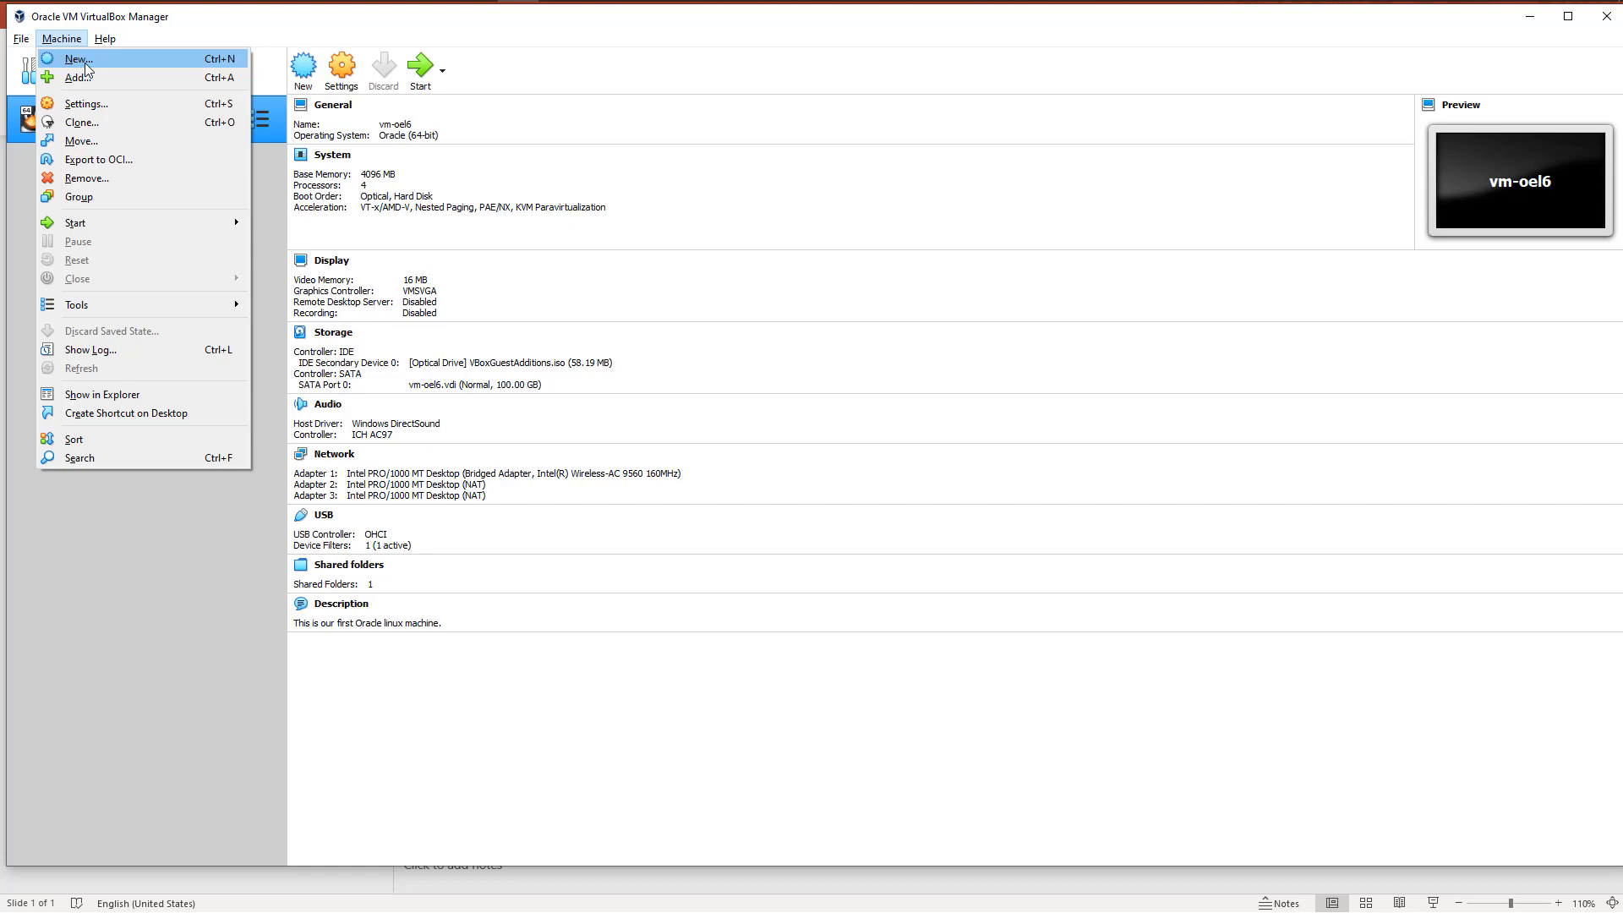
{"action": "left_click", "coordinate": [85, 62]}
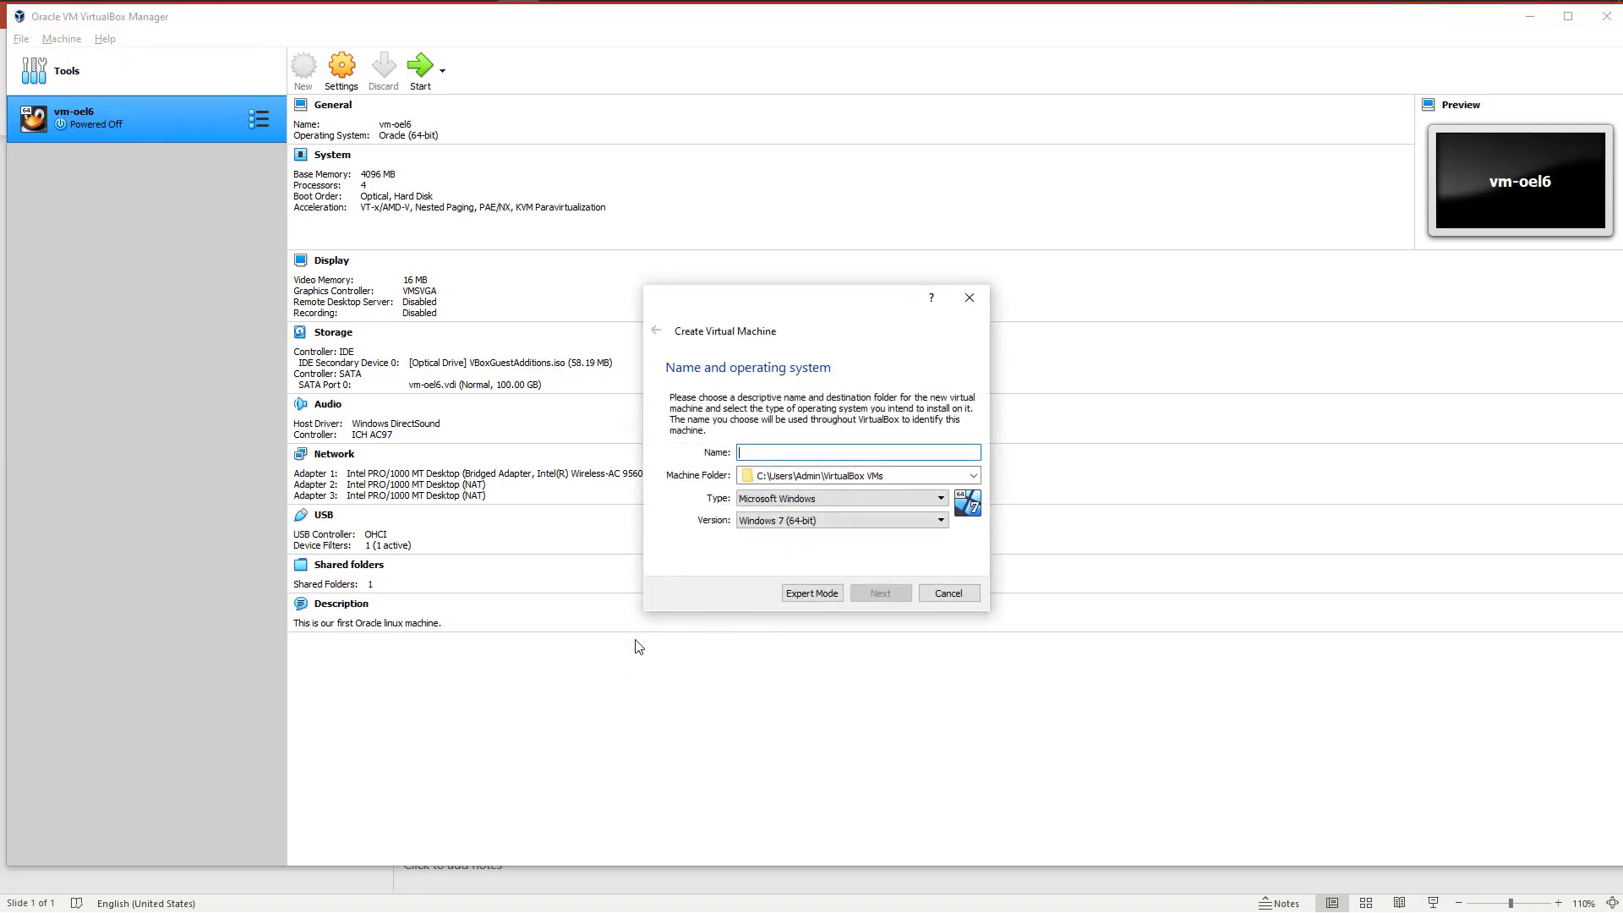
{"action": "type", "text": "vm-ol7"}
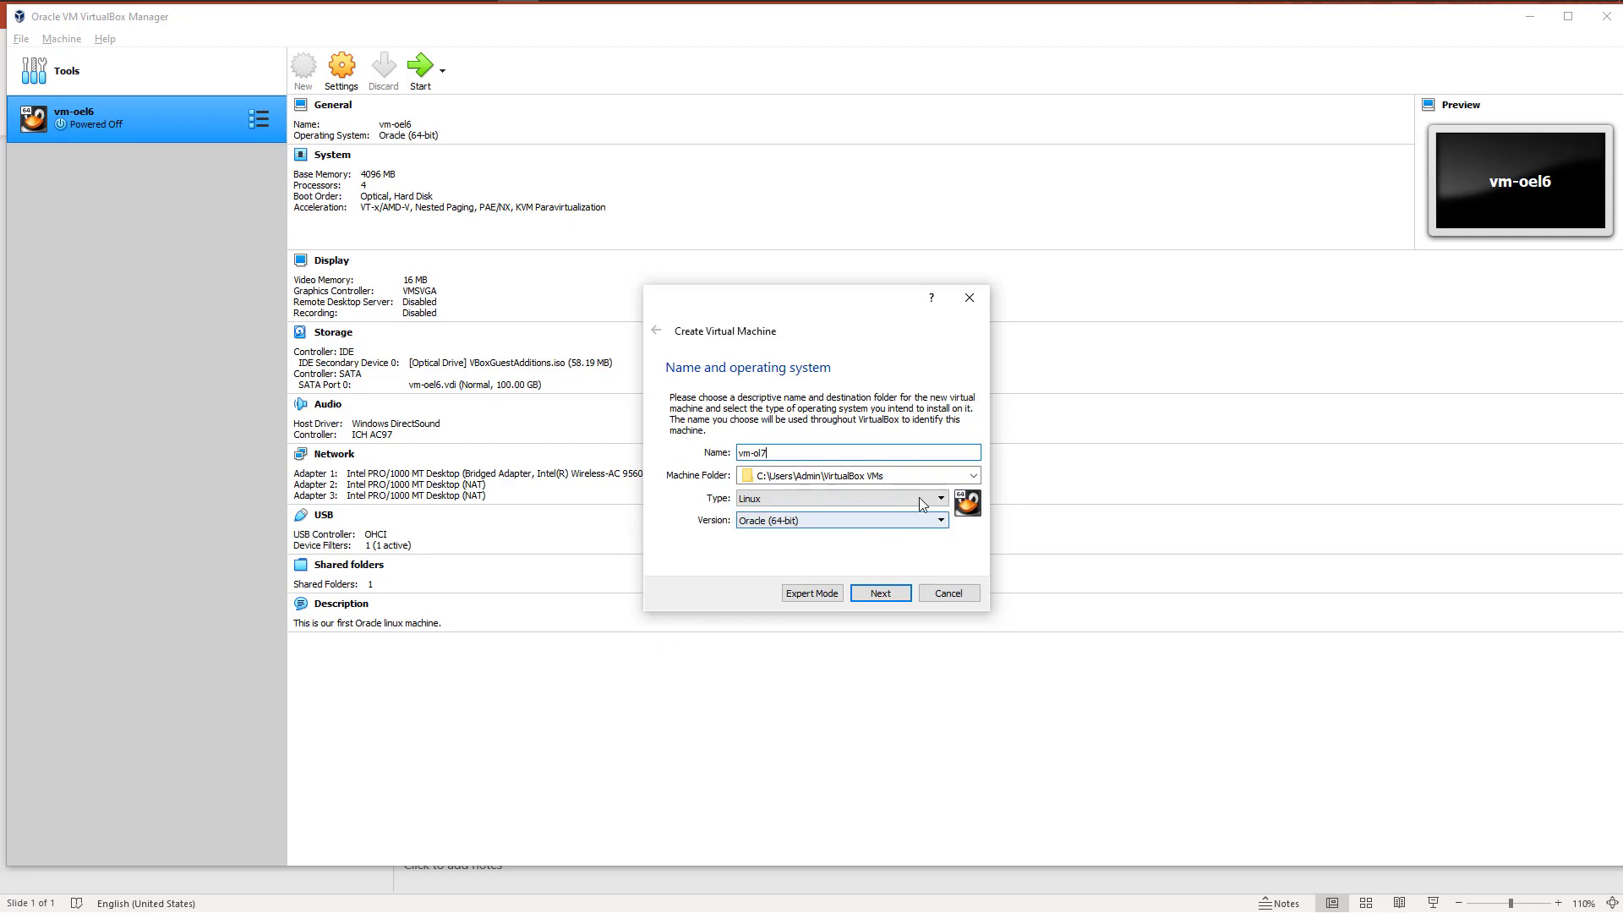
Step: Set the machine folder to F:\vm-ol7 and accept the Linux, Oracle (64-bit) operating system settings
{"action": "left_click", "coordinate": [974, 477]}
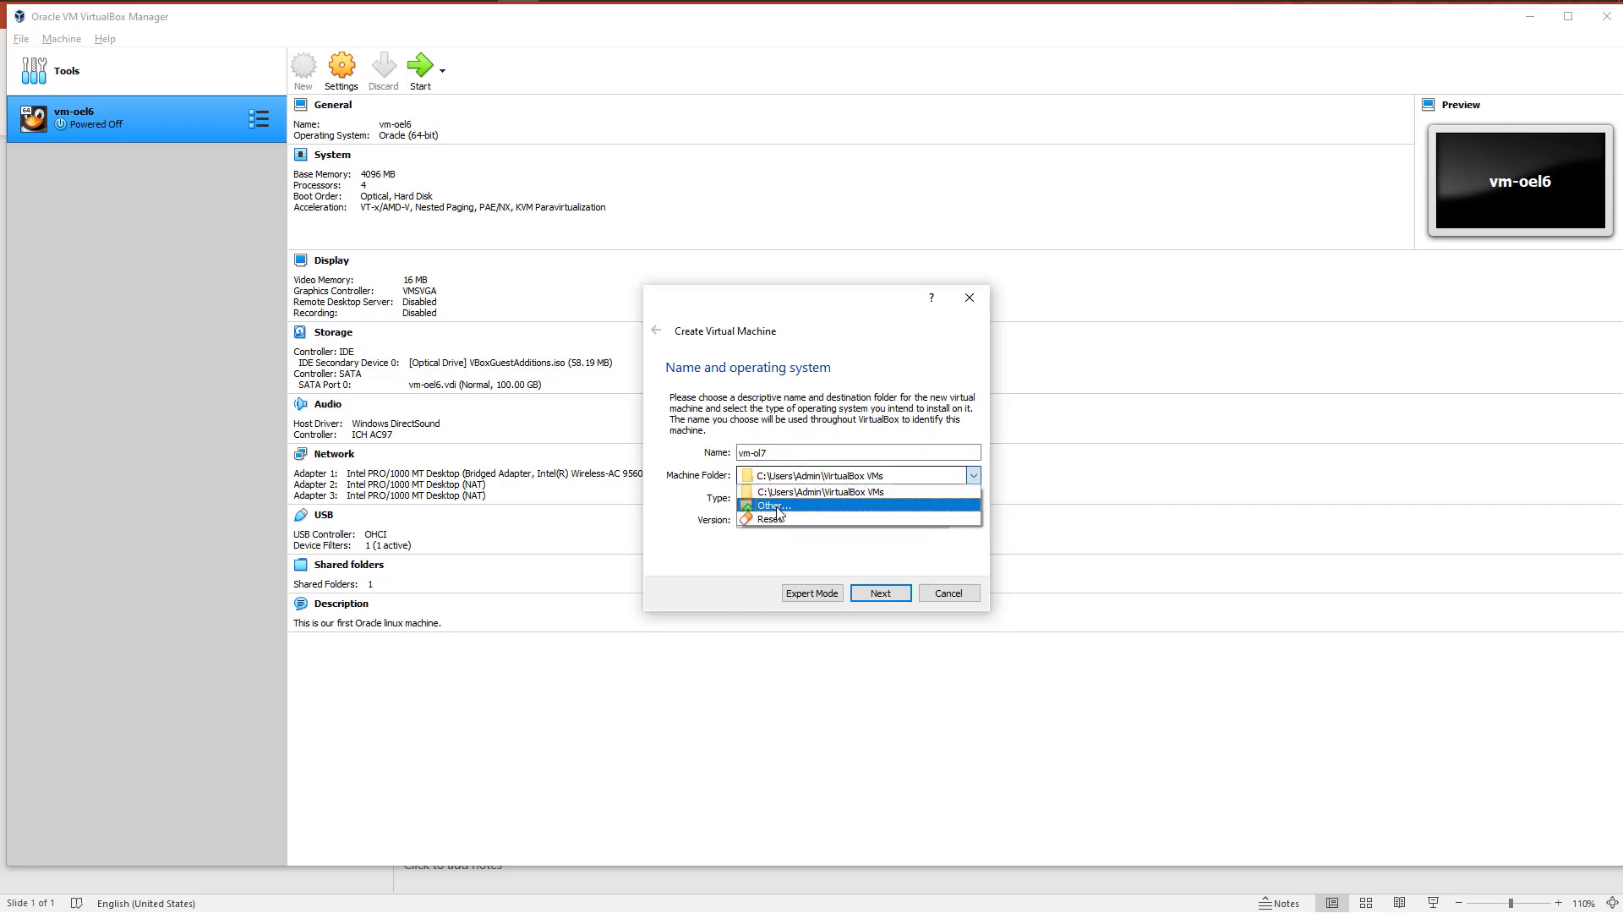
{"action": "left_click", "coordinate": [777, 507]}
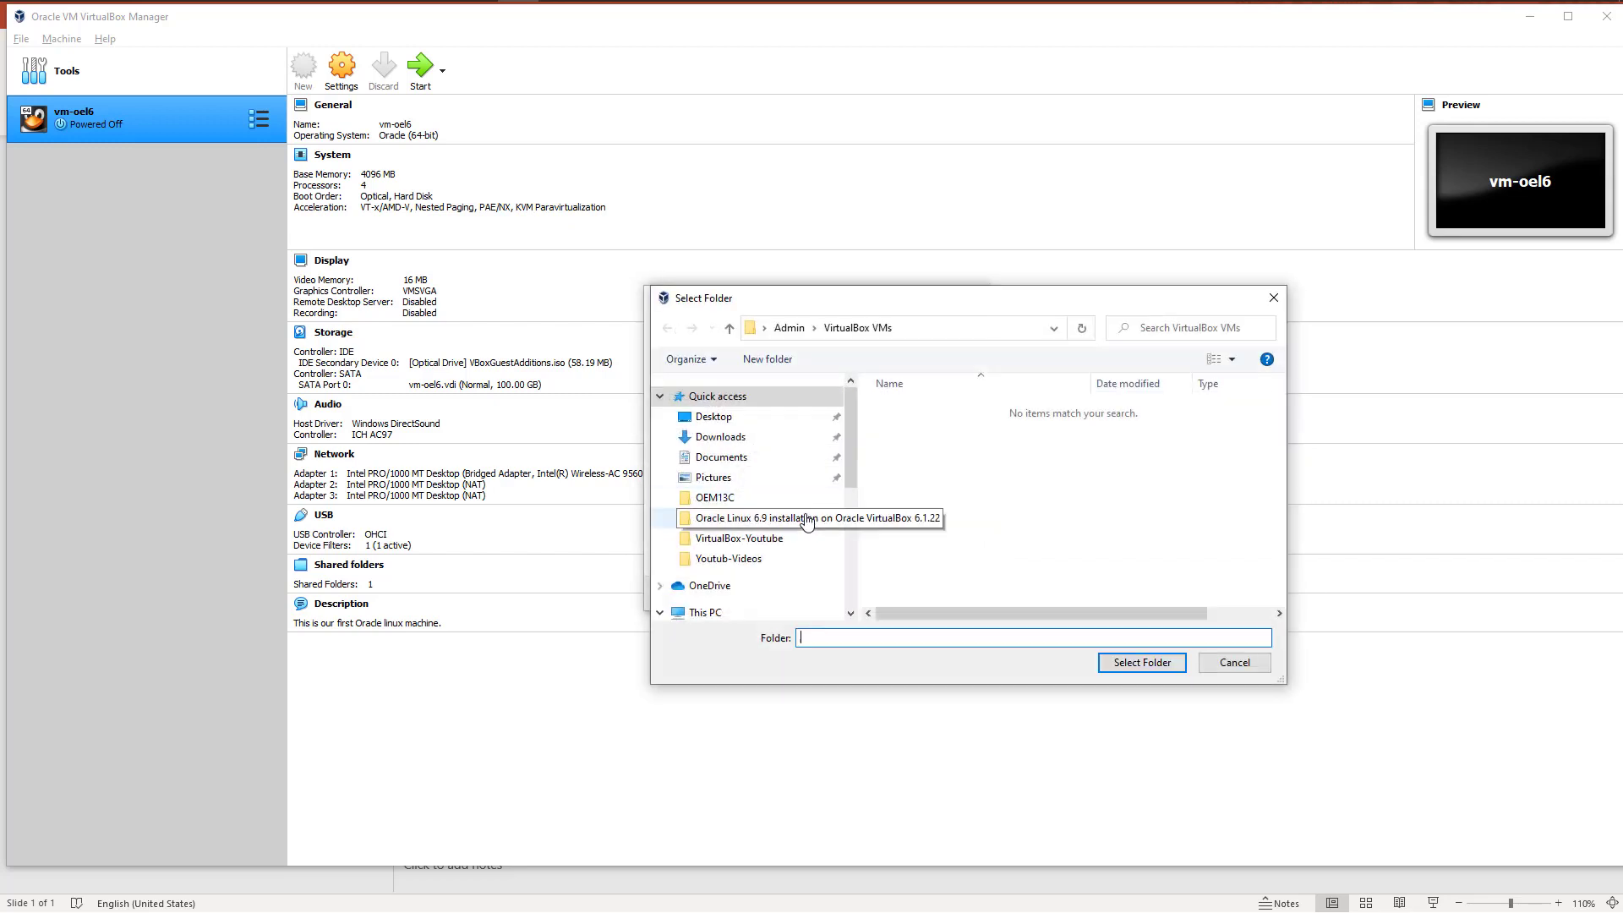
{"action": "left_click_drag", "start_coordinate": [850, 452], "coordinate": [848, 480]}
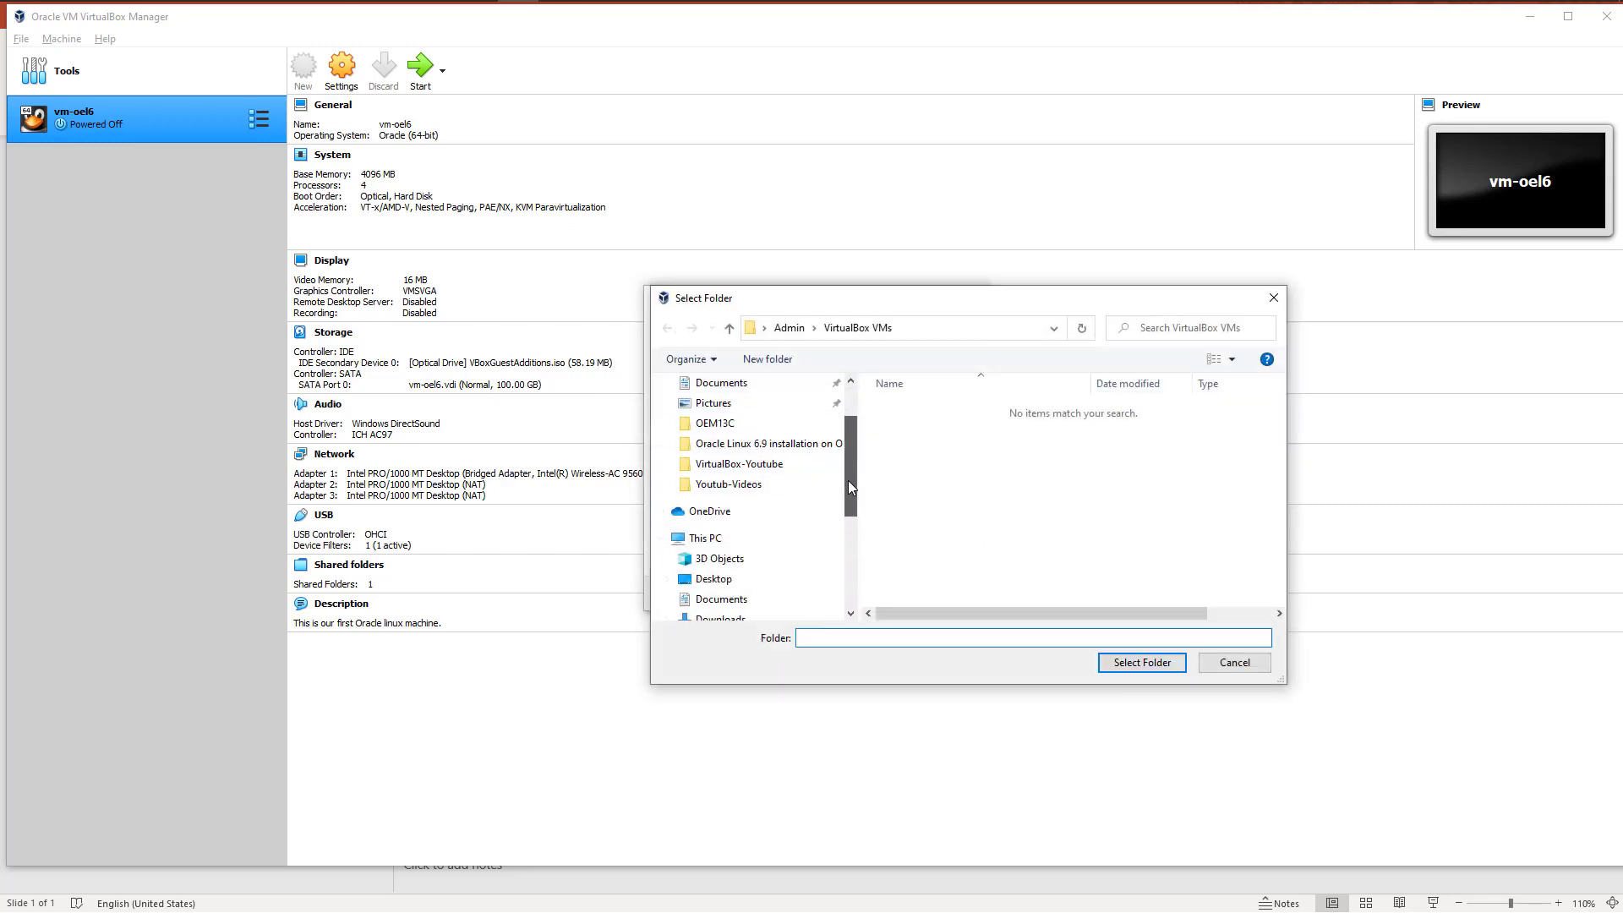
{"action": "scroll", "coordinate": [719, 557], "scroll_direction": "down", "scroll_amount": 2}
{"action": "scroll", "coordinate": [717, 563], "scroll_direction": "down", "scroll_amount": 2}
{"action": "left_click", "coordinate": [714, 560]}
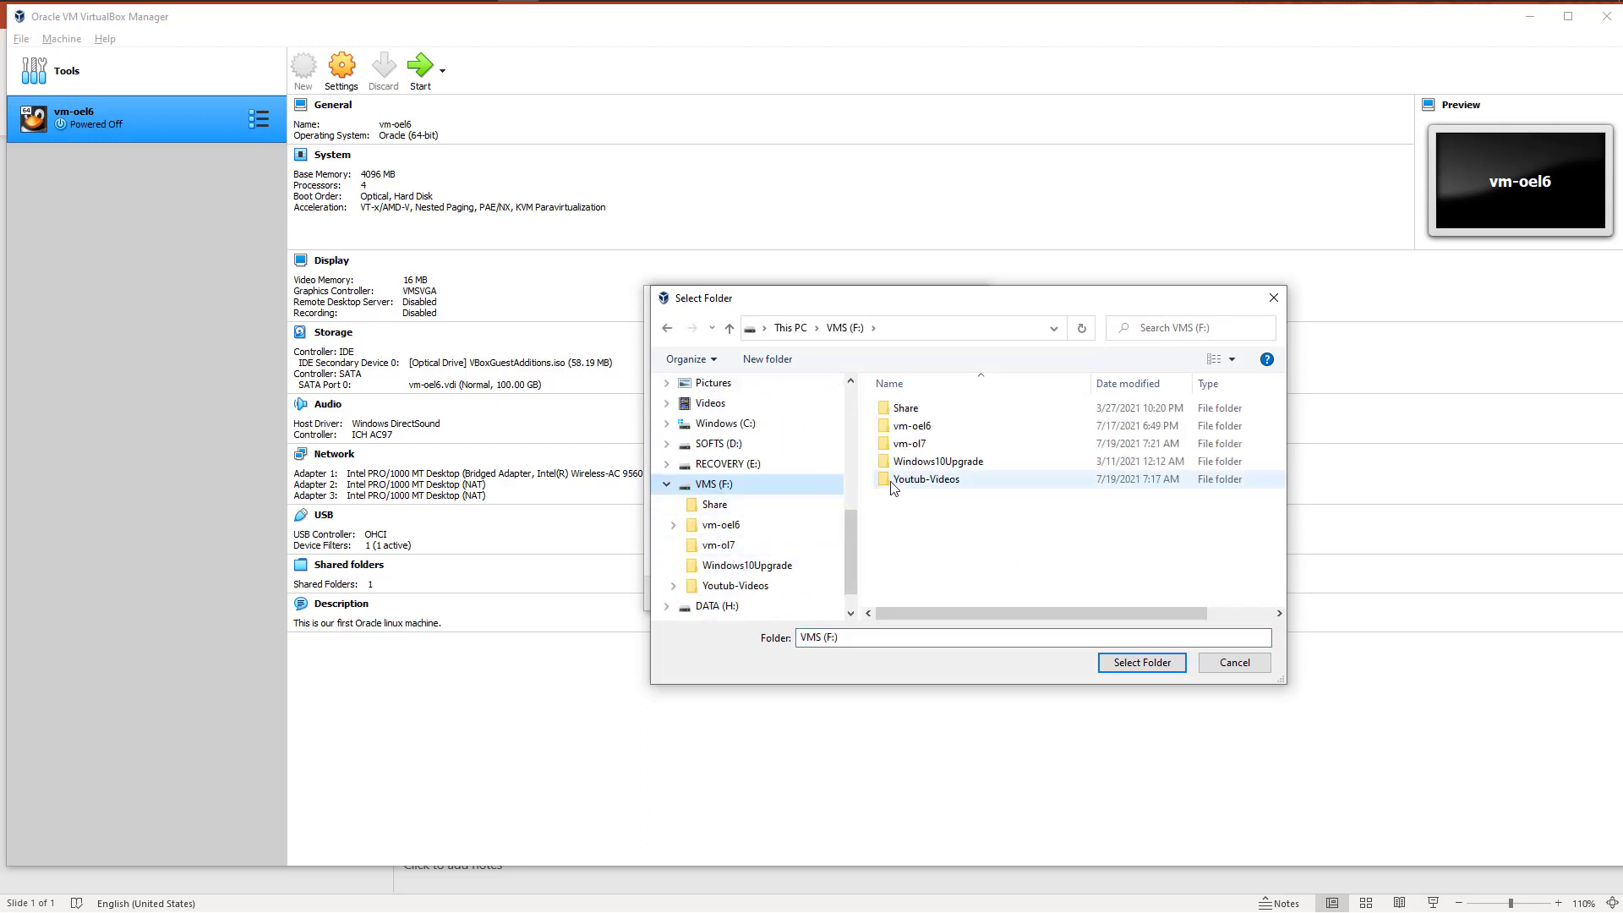
{"action": "double_click", "coordinate": [904, 445]}
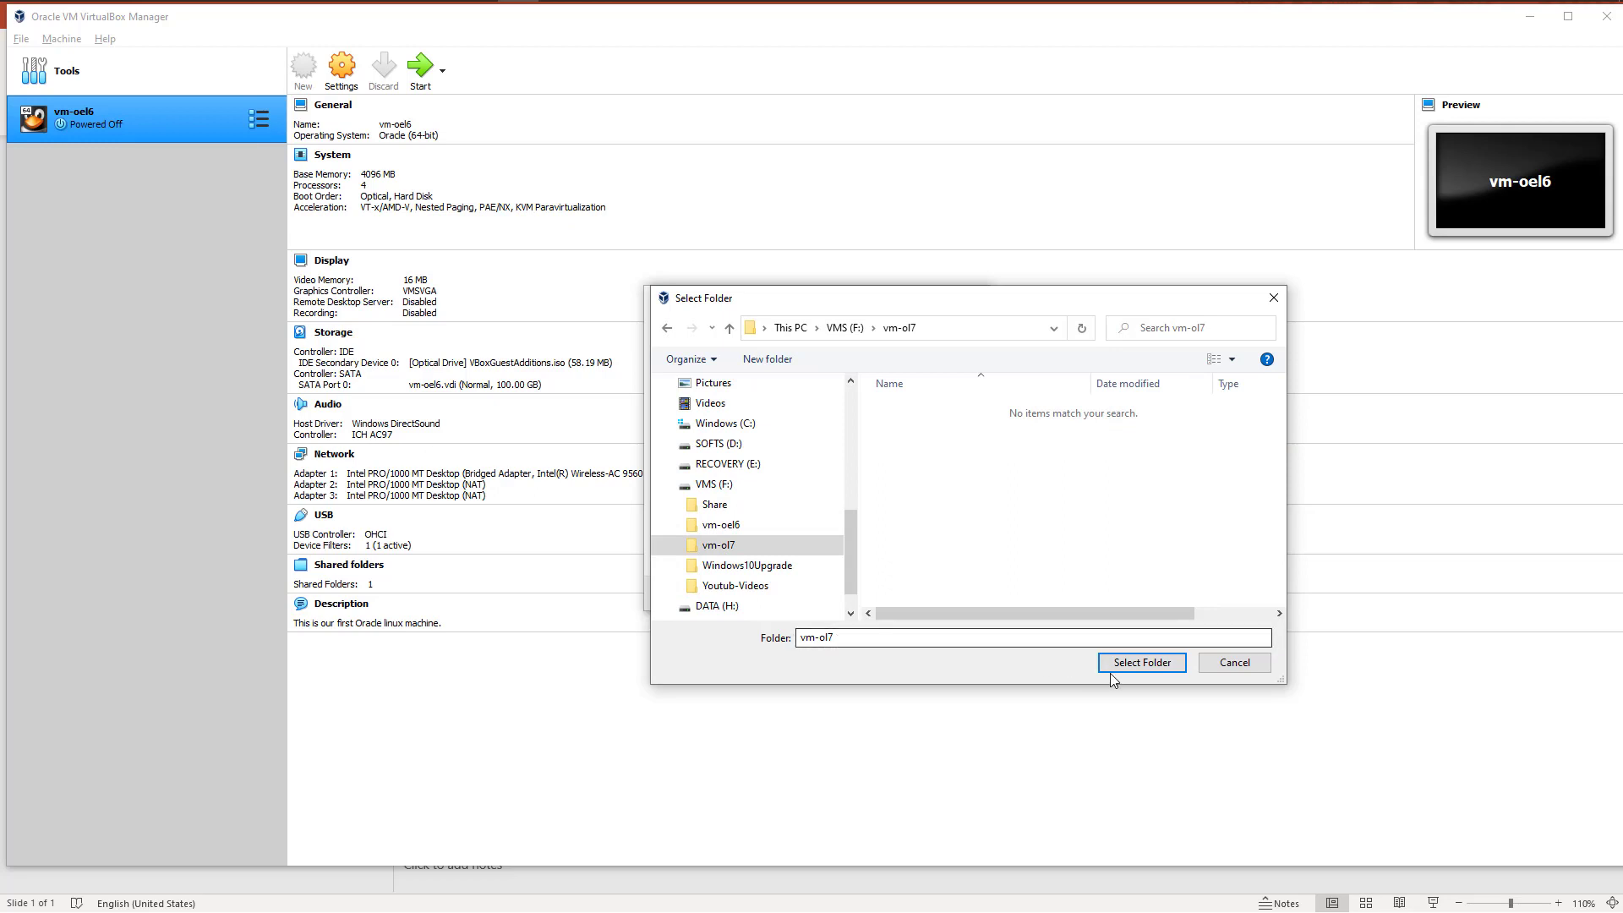
{"action": "left_click", "coordinate": [1133, 666]}
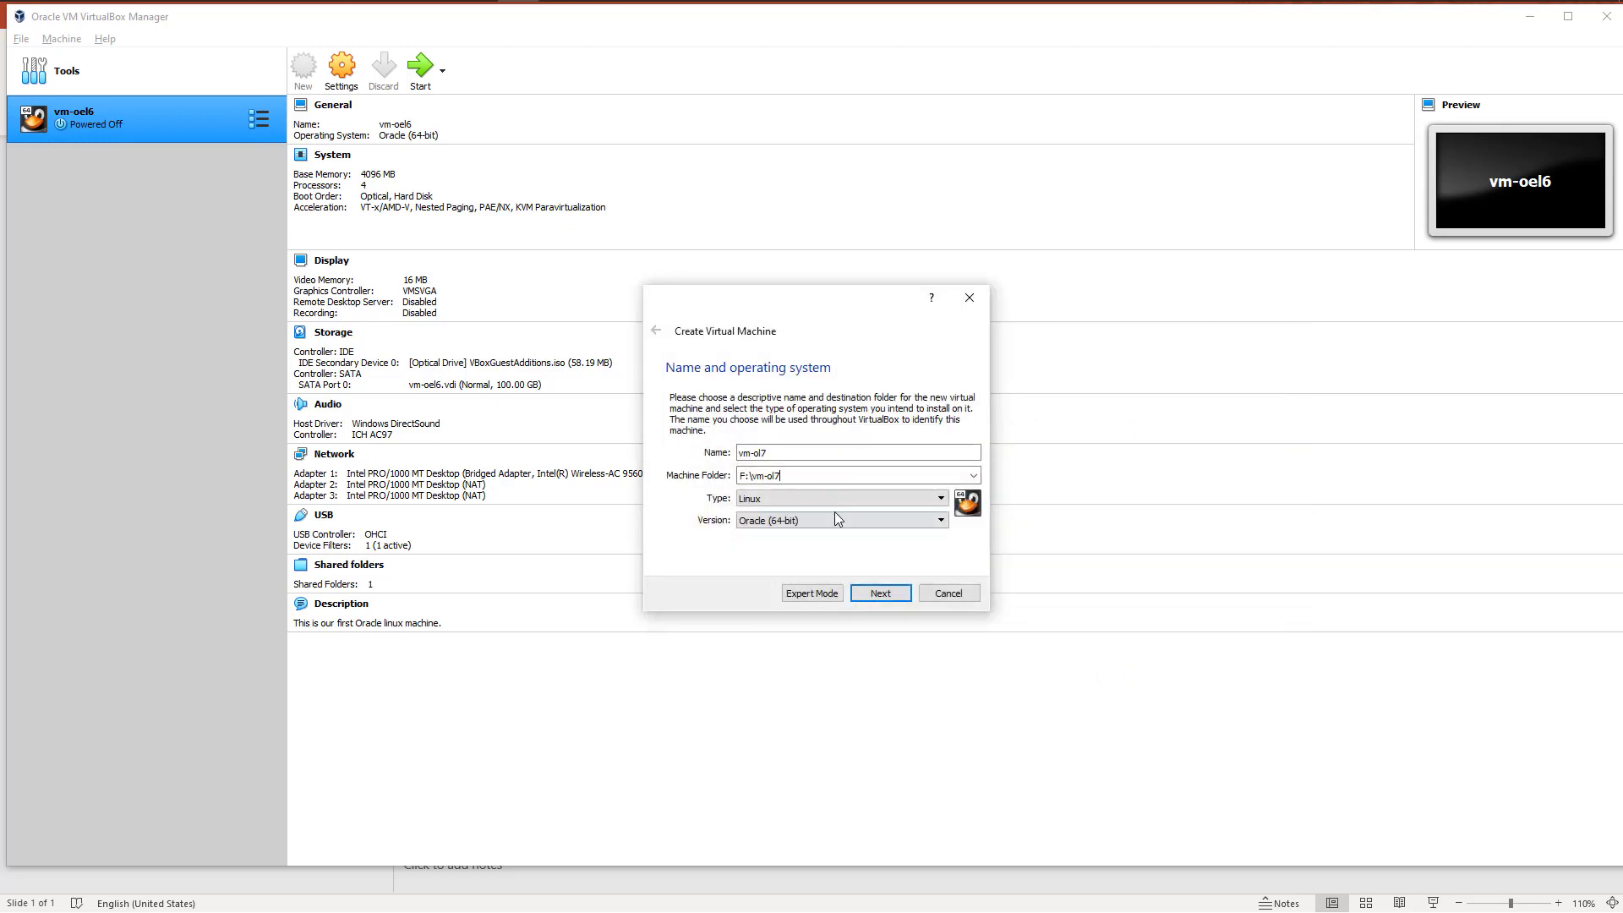
{"action": "left_click", "coordinate": [878, 597]}
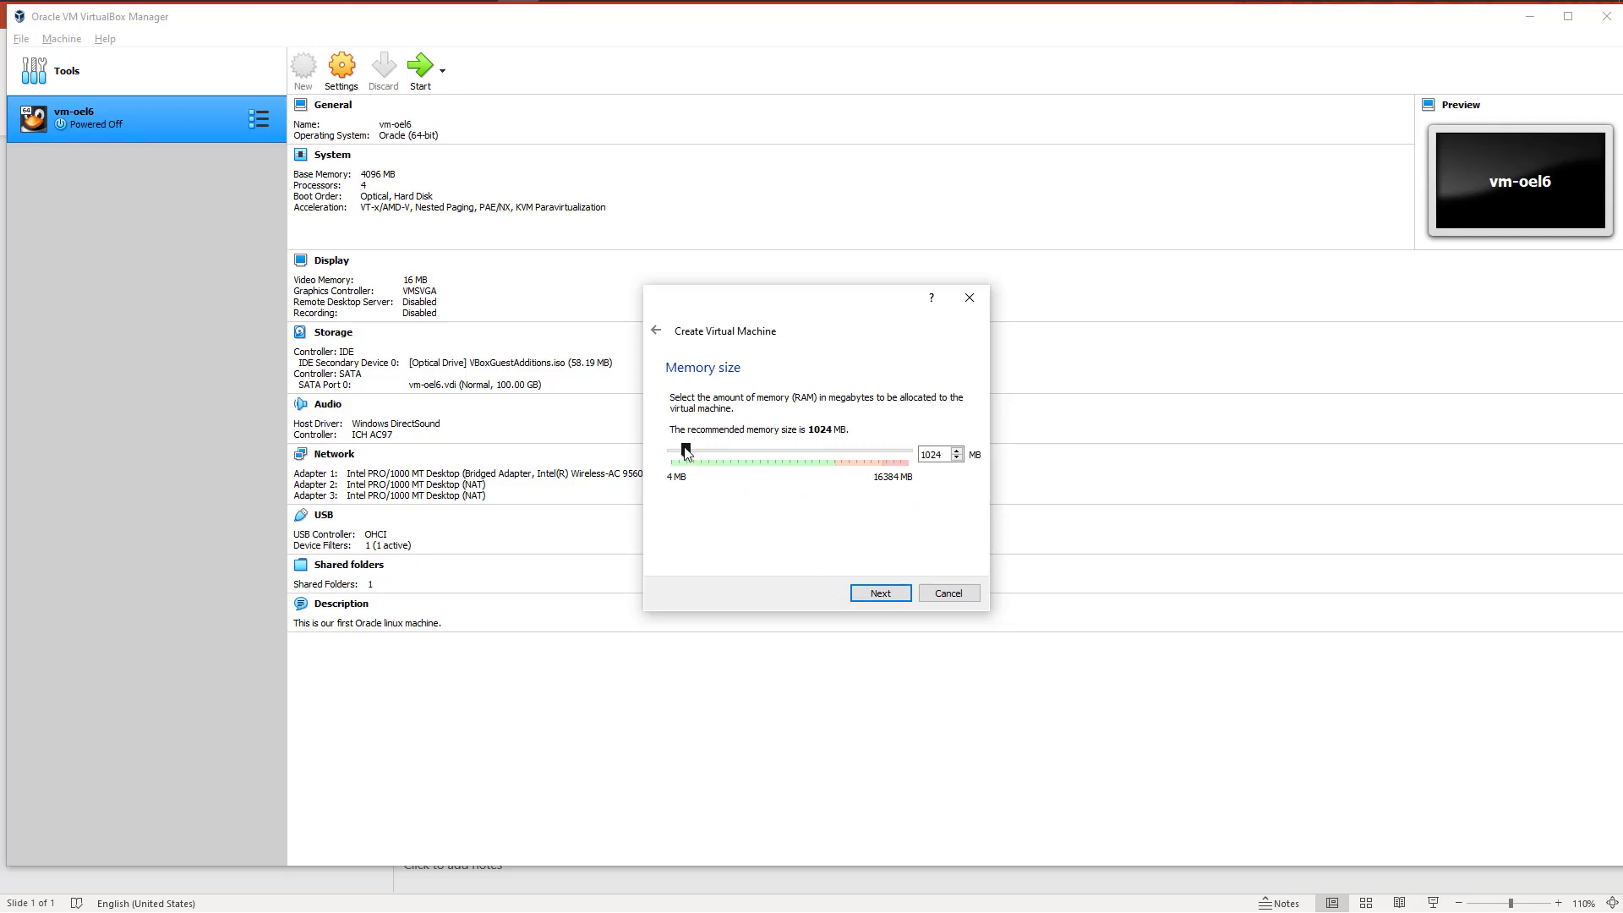
Step: Allocate 4096 MB of memory to the new virtual machine and continue to the hard disk options
{"action": "left_click_drag", "start_coordinate": [720, 453], "coordinate": [733, 456]}
{"action": "left_click_drag", "start_coordinate": [732, 450], "coordinate": [828, 457]}
{"action": "left_click_drag", "start_coordinate": [829, 451], "coordinate": [835, 444]}
{"action": "left_click_drag", "start_coordinate": [834, 441], "coordinate": [833, 443]}
{"action": "left_click_drag", "start_coordinate": [948, 454], "coordinate": [916, 455]}
{"action": "type", "text": "4096"}
{"action": "left_click", "coordinate": [879, 595]}
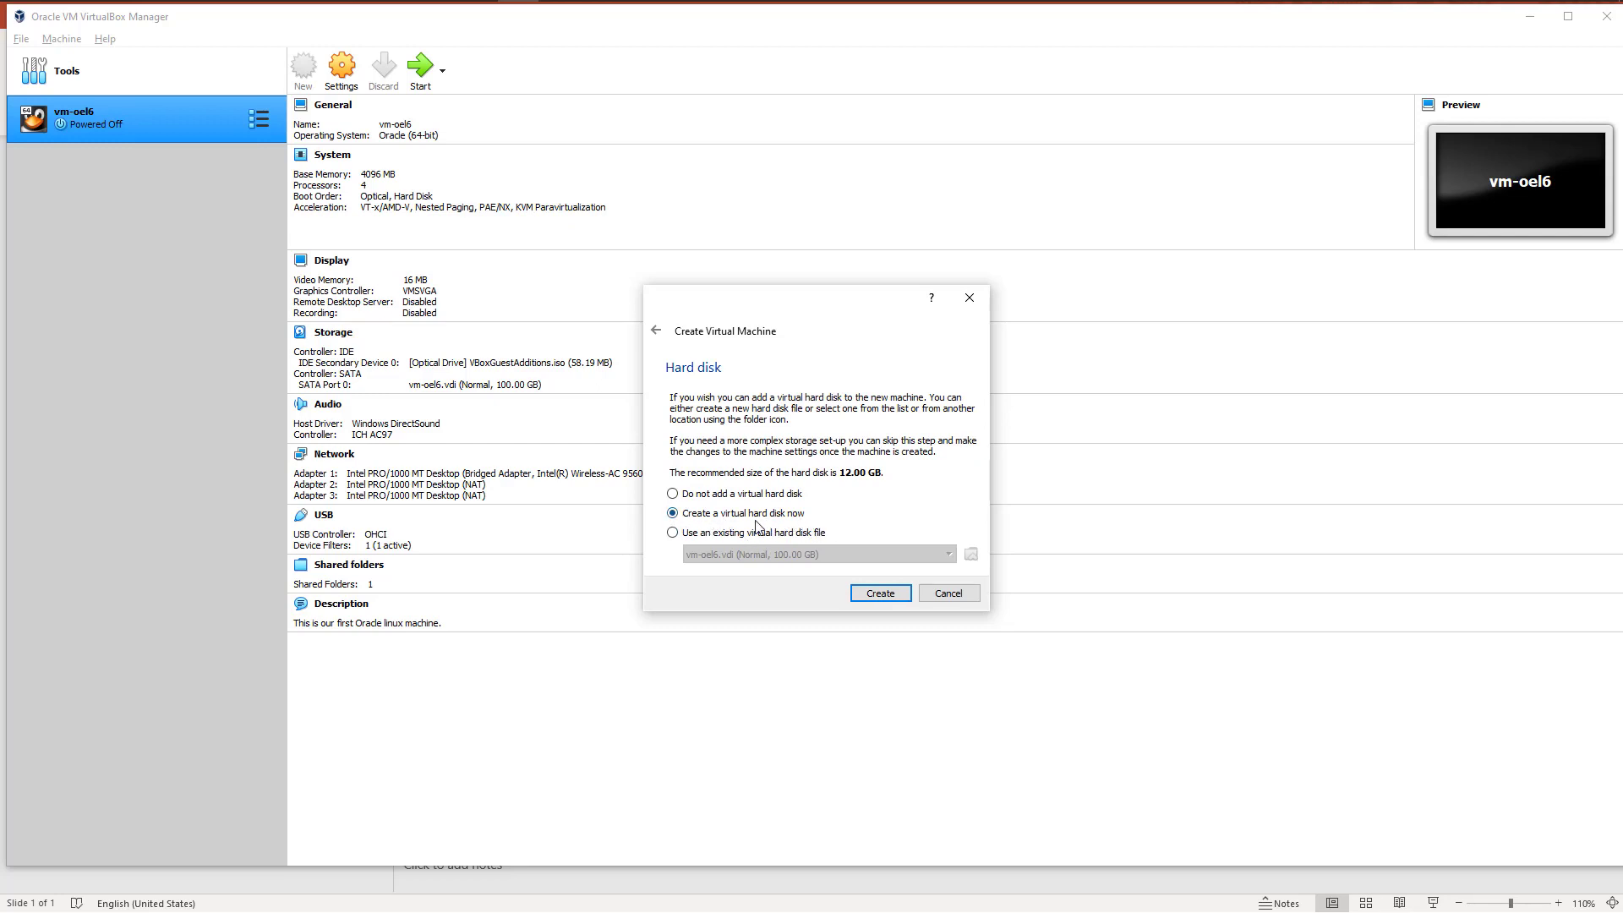
Step: Choose to create a virtual hard disk now as a dynamically allocated VDI (VirtualBox Disk Image)
{"action": "left_click", "coordinate": [879, 594]}
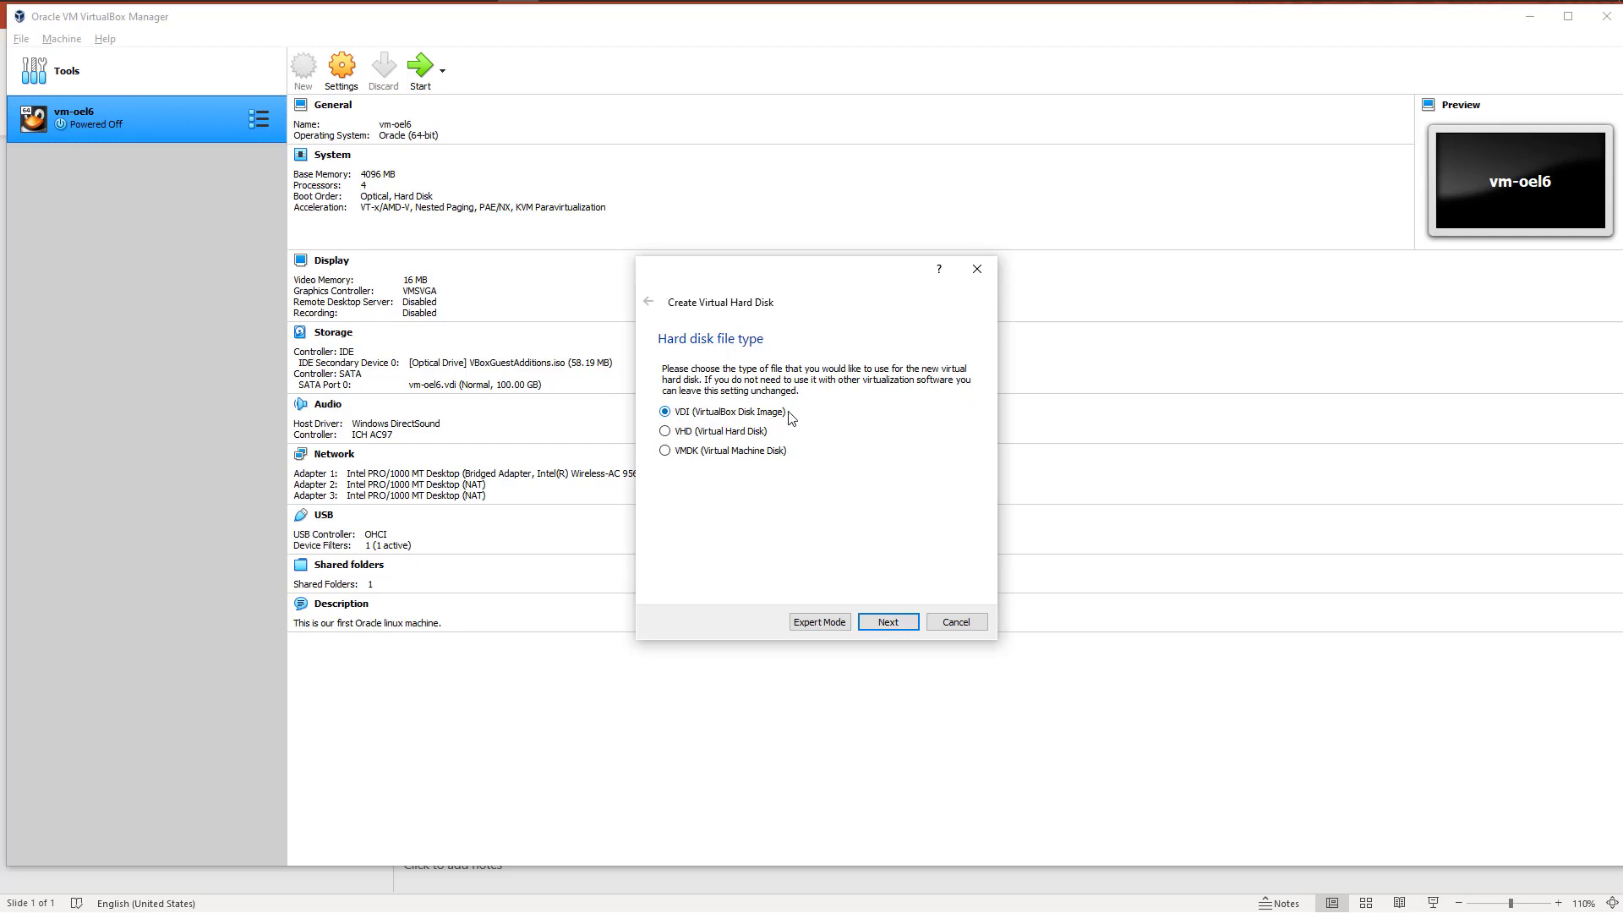
{"action": "left_click", "coordinate": [896, 623]}
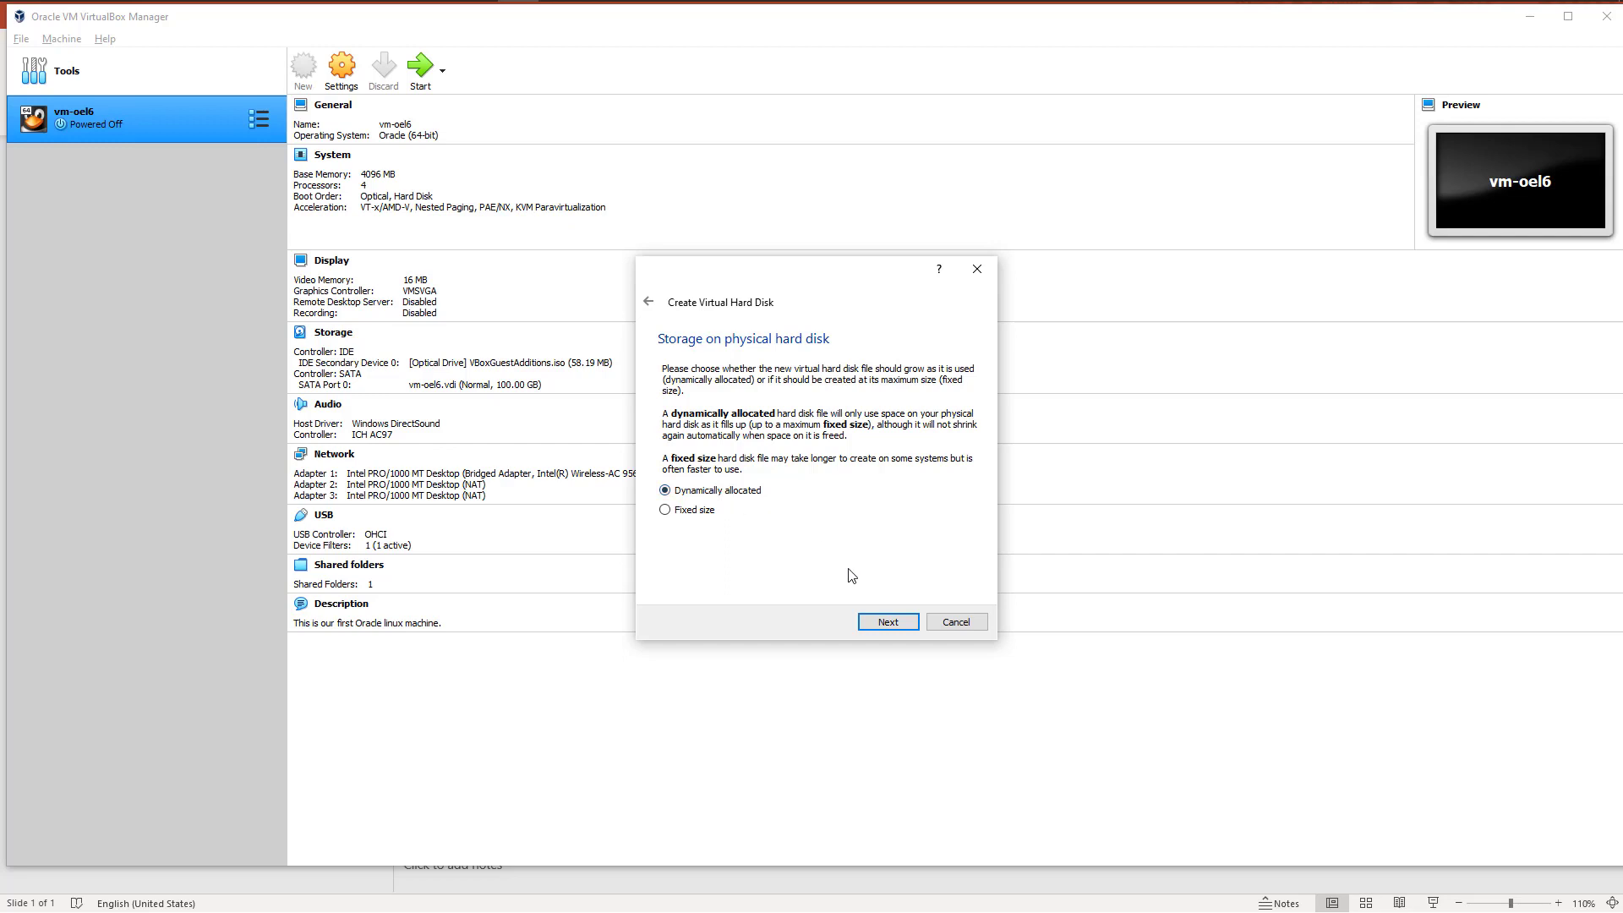
{"action": "left_click", "coordinate": [884, 622]}
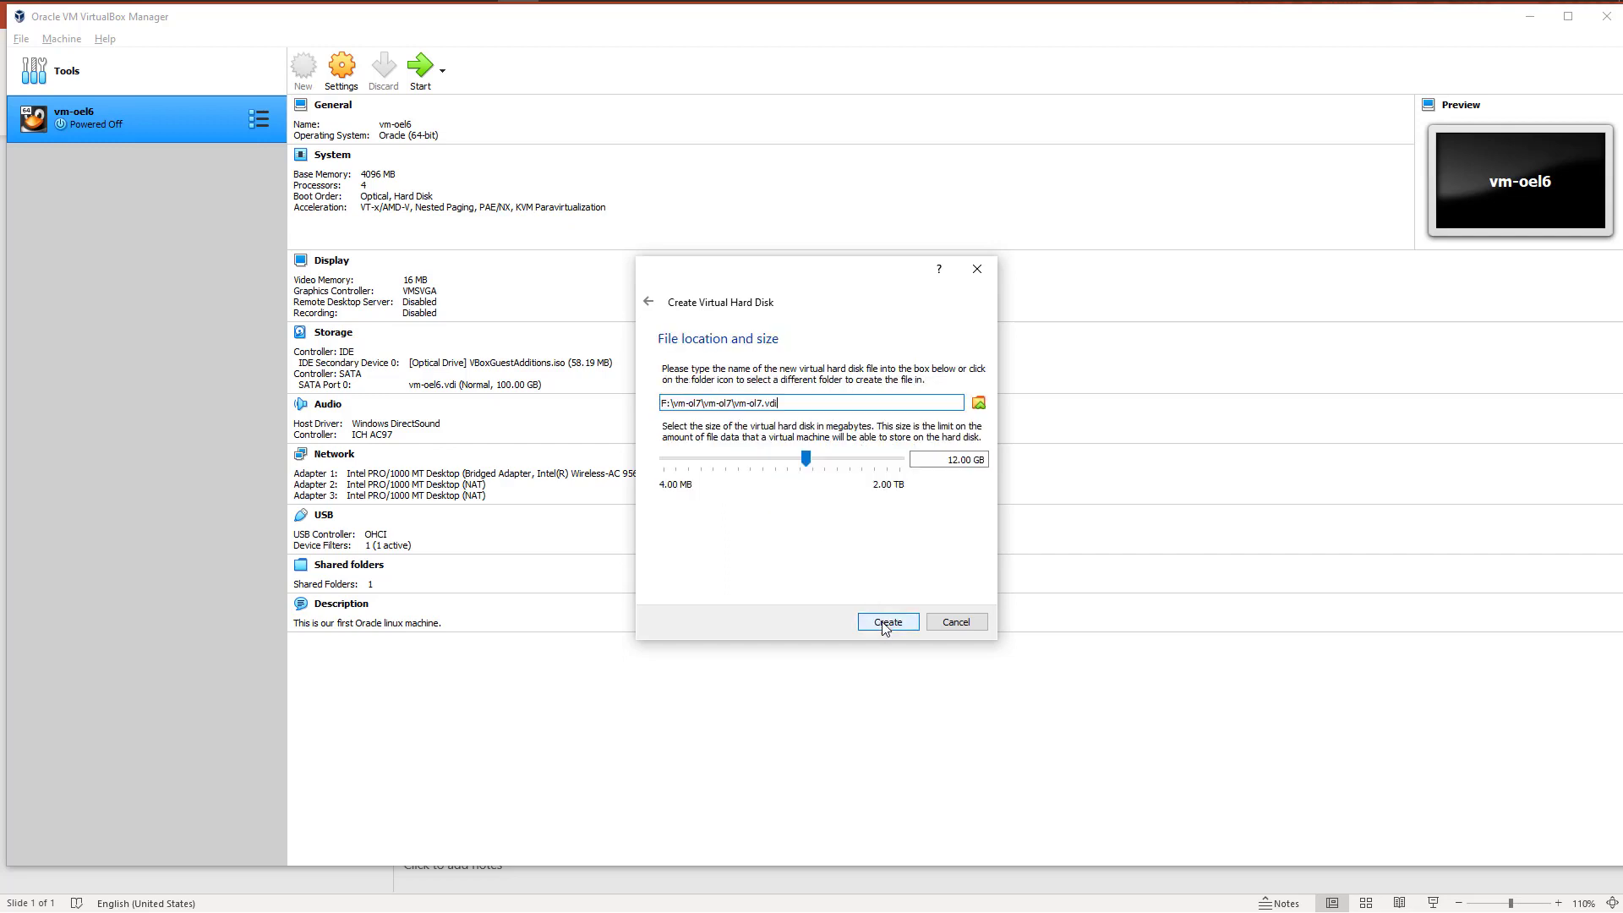
Step: Set the virtual hard disk size to 100 GB and create vm-ol7.vdi in its proposed location
{"action": "left_click_drag", "start_coordinate": [946, 458], "coordinate": [999, 461]}
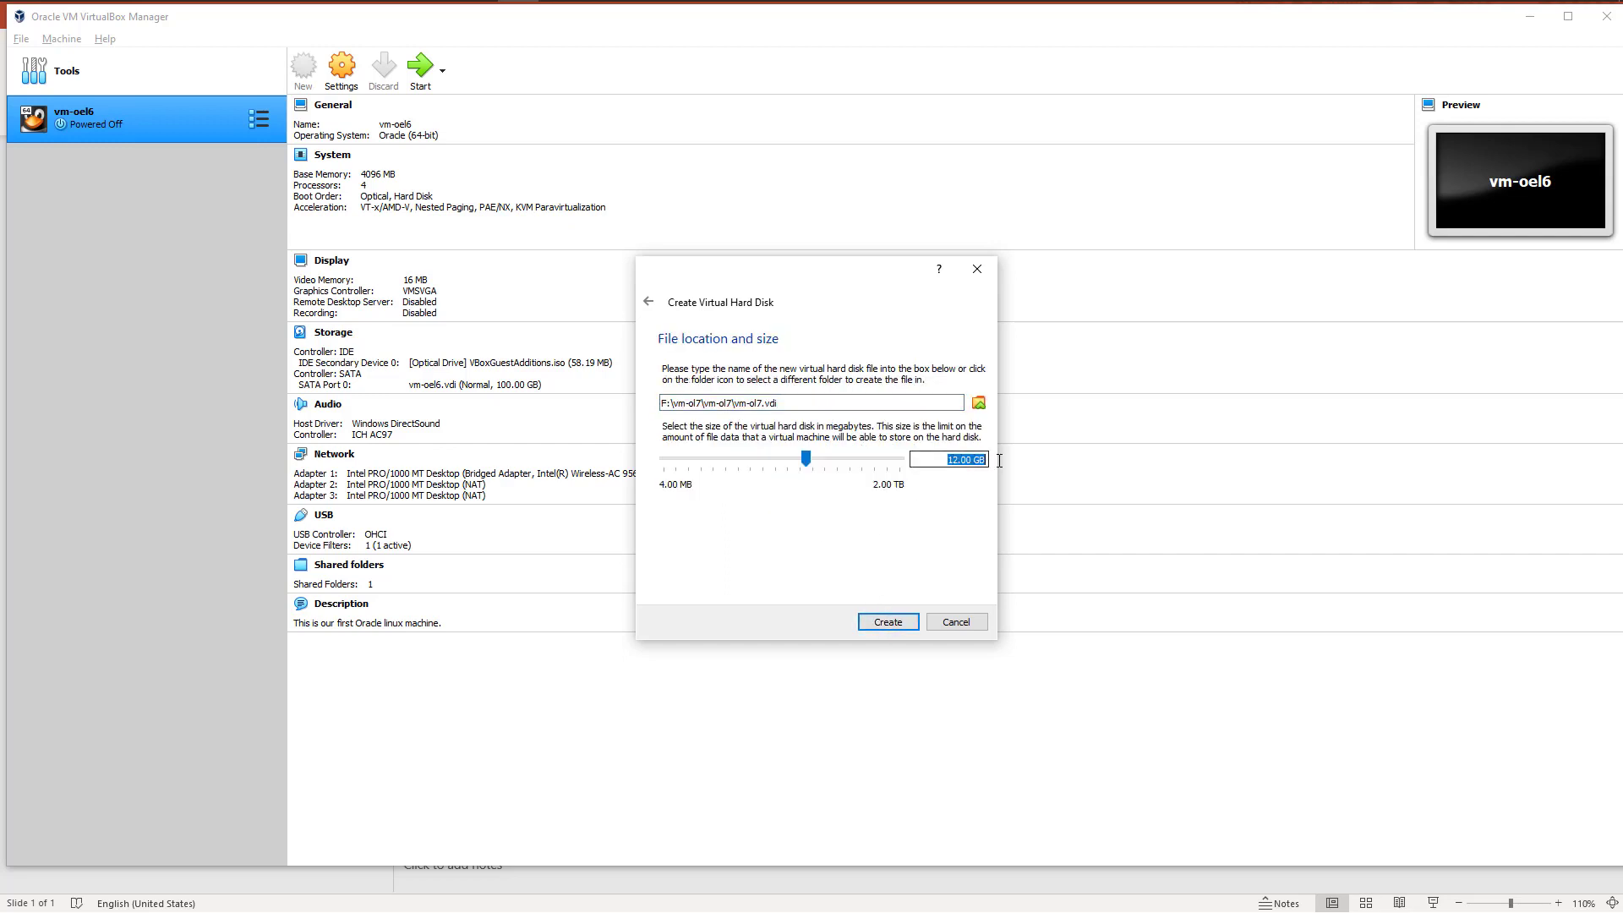
{"action": "type", "text": "100"}
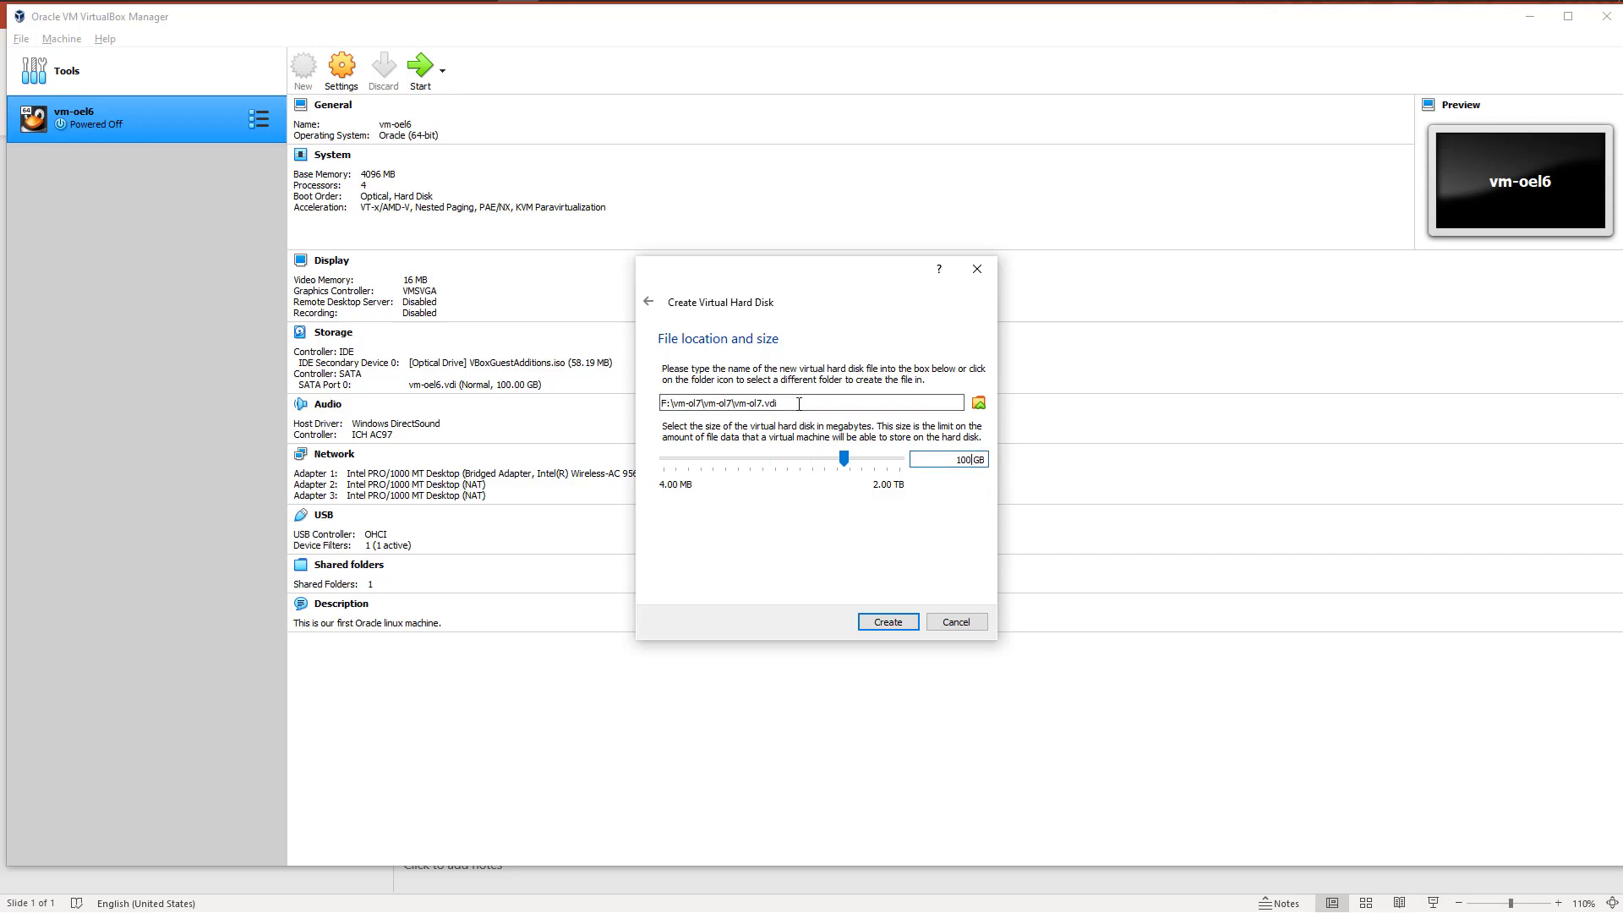
{"action": "left_click_drag", "start_coordinate": [792, 402], "coordinate": [657, 403]}
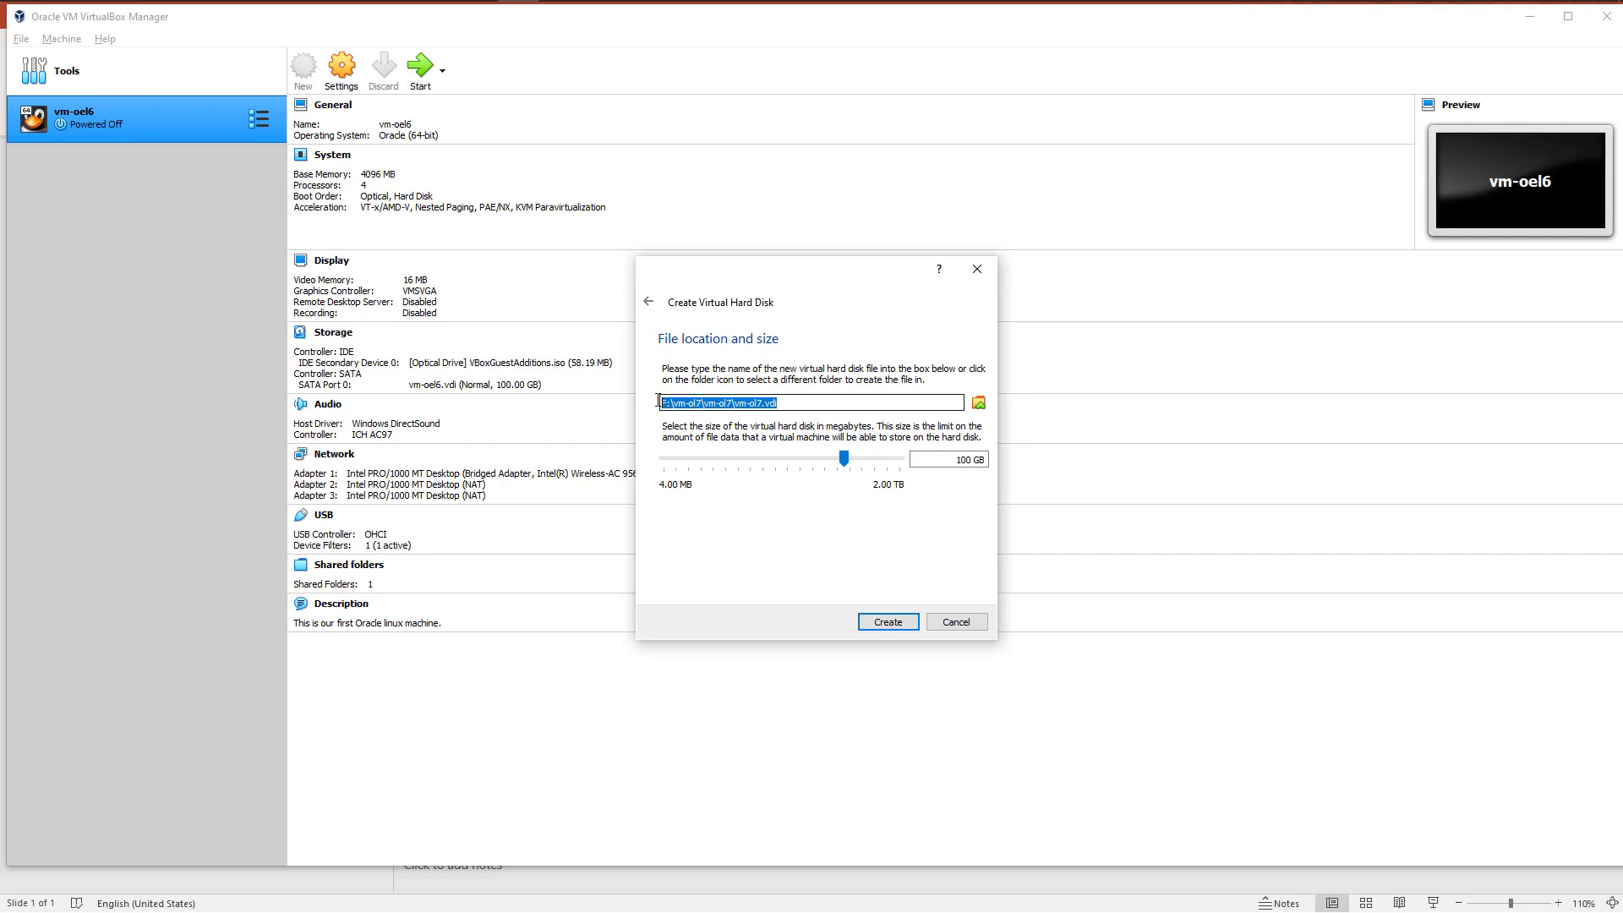
{"action": "left_click", "coordinate": [886, 622]}
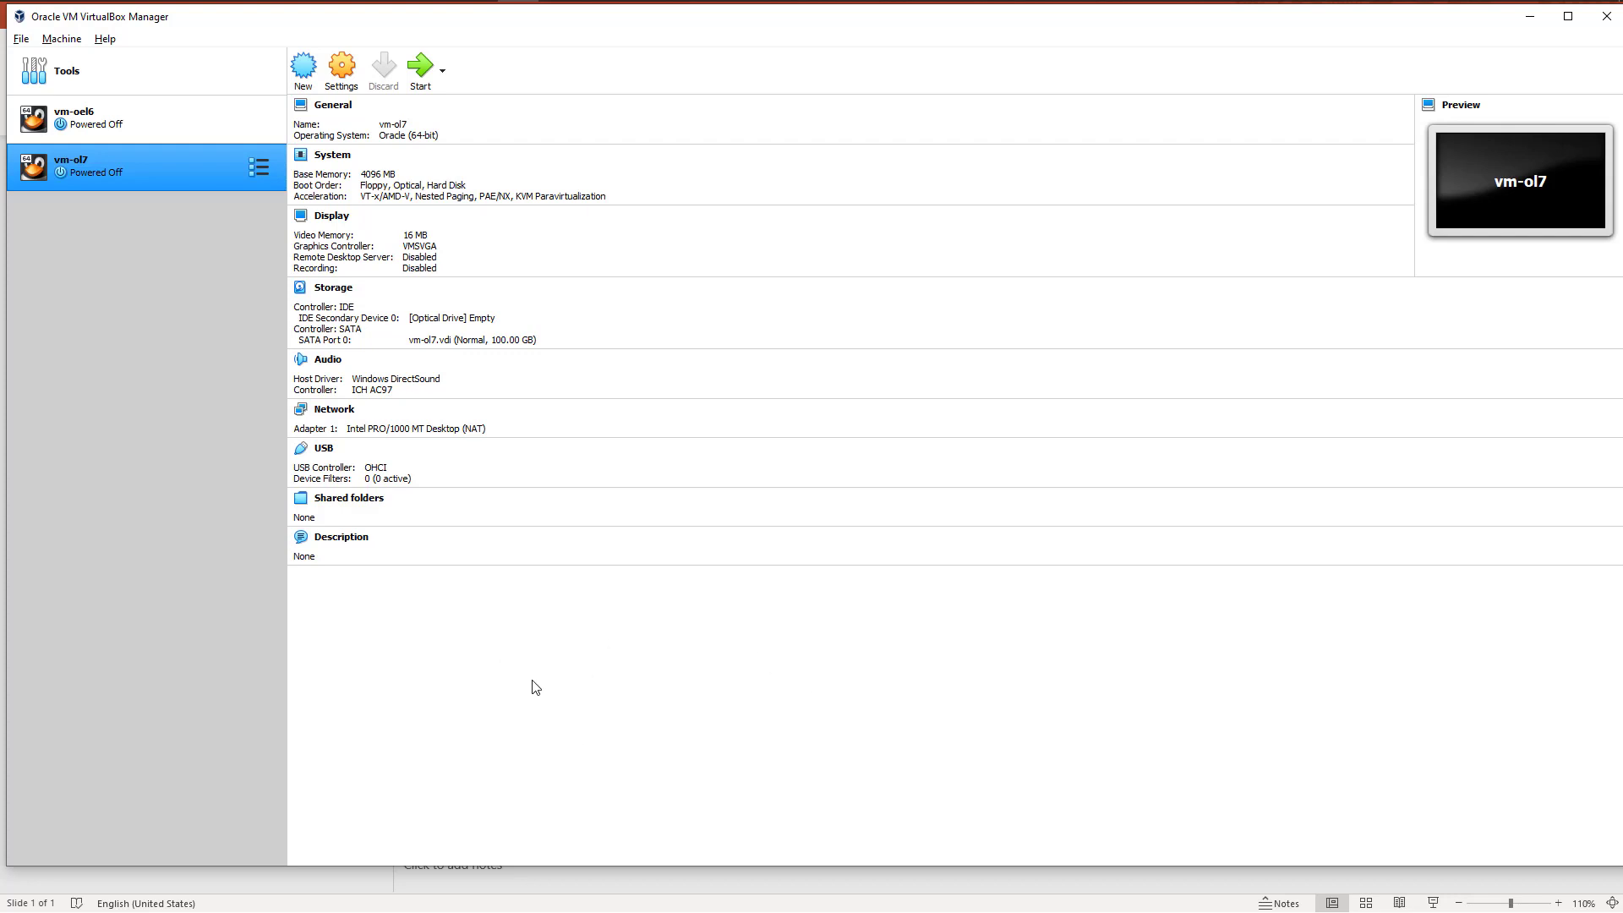
Step: In the vm-ol7 settings, set both Shared Clipboard and Drag'n'Drop to Bidirectional
{"action": "left_click", "coordinate": [343, 73]}
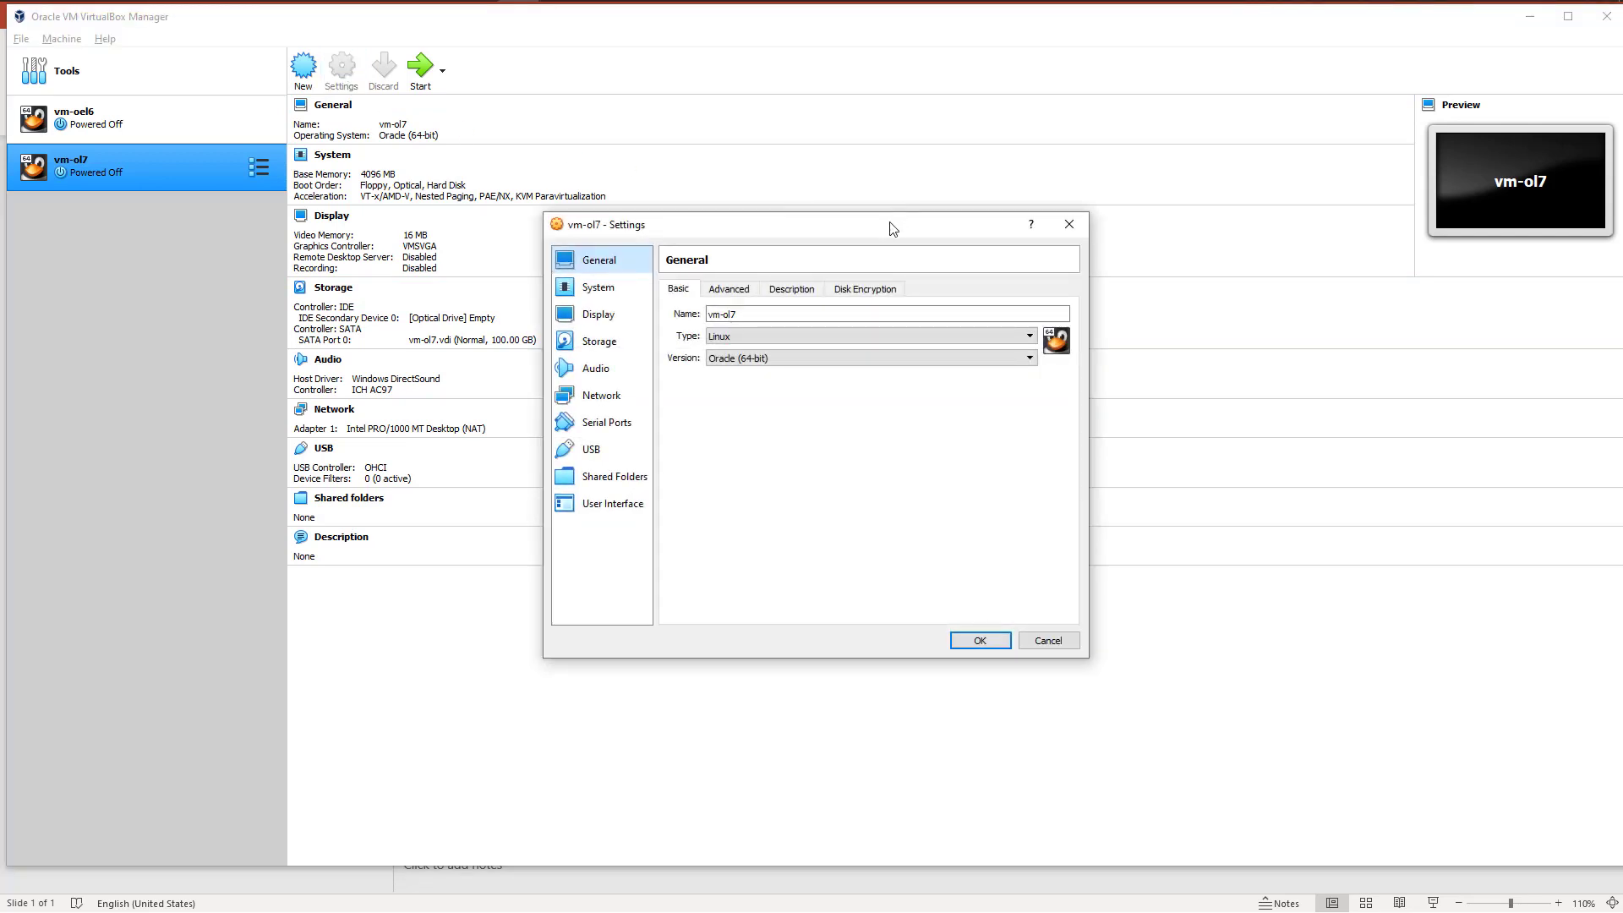
{"action": "left_click_drag", "start_coordinate": [892, 228], "coordinate": [783, 173]}
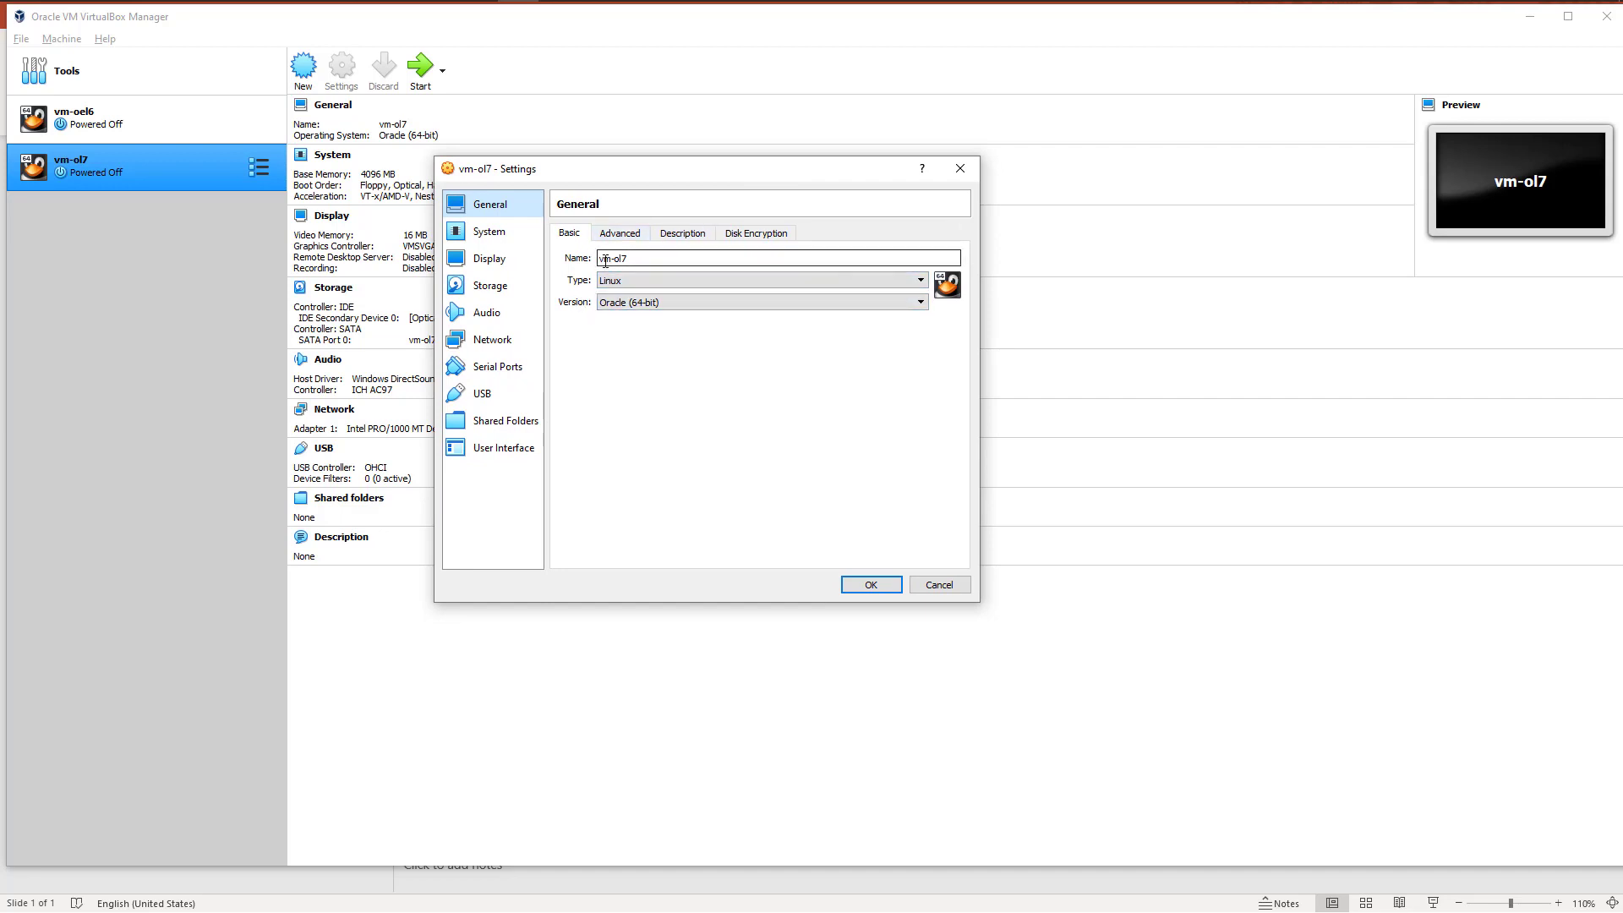
{"action": "left_click_drag", "start_coordinate": [632, 258], "coordinate": [580, 256]}
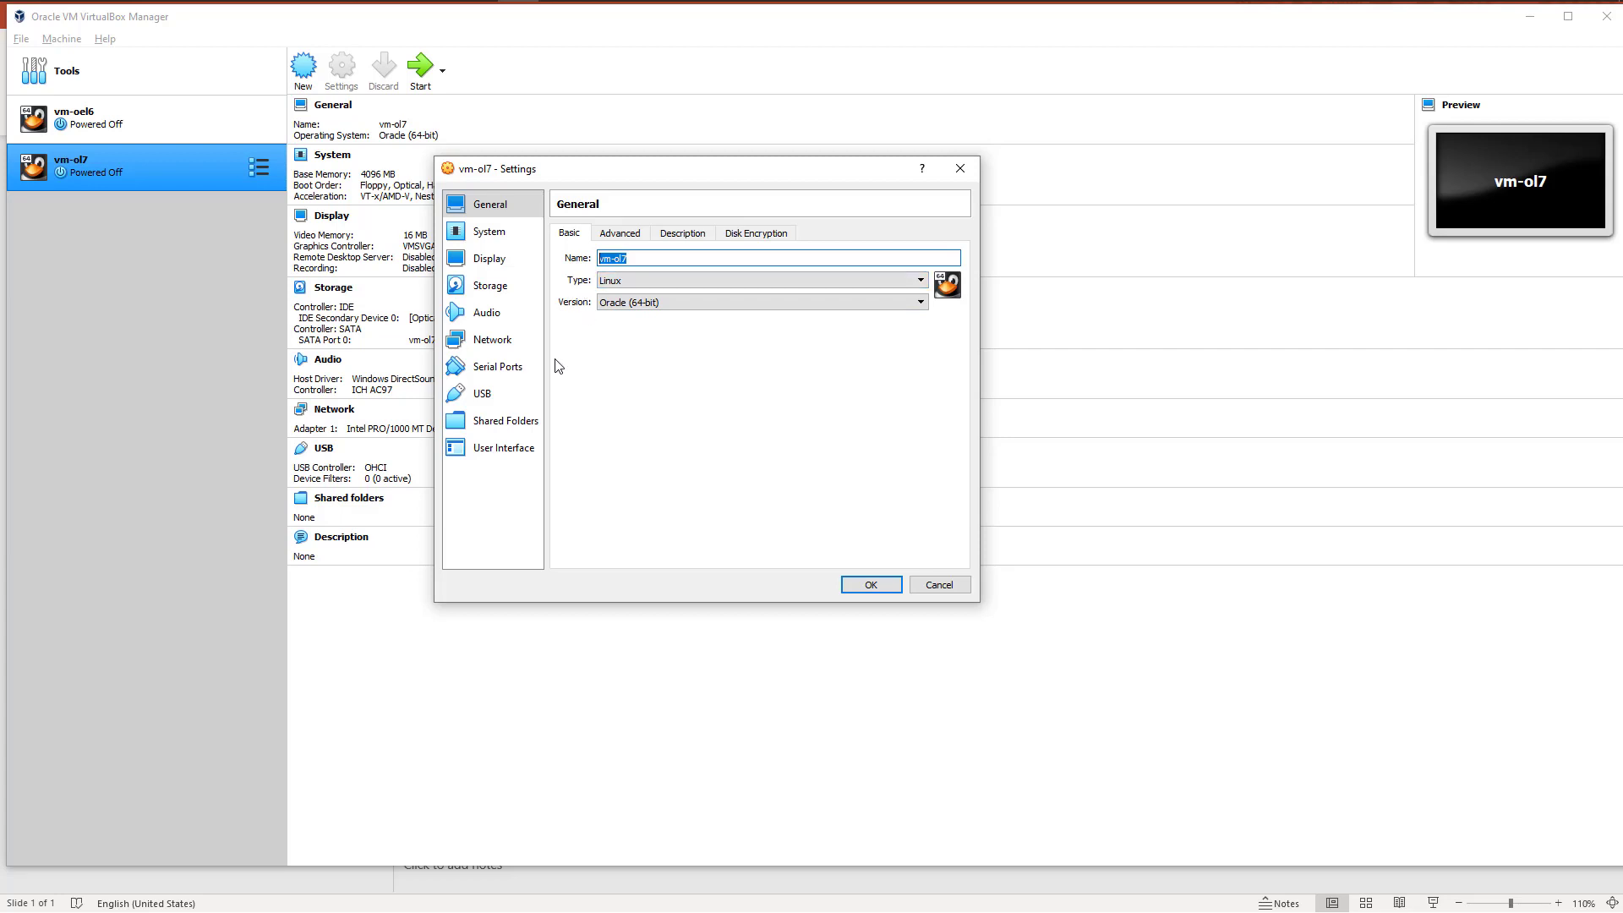
{"action": "left_click", "coordinate": [613, 239]}
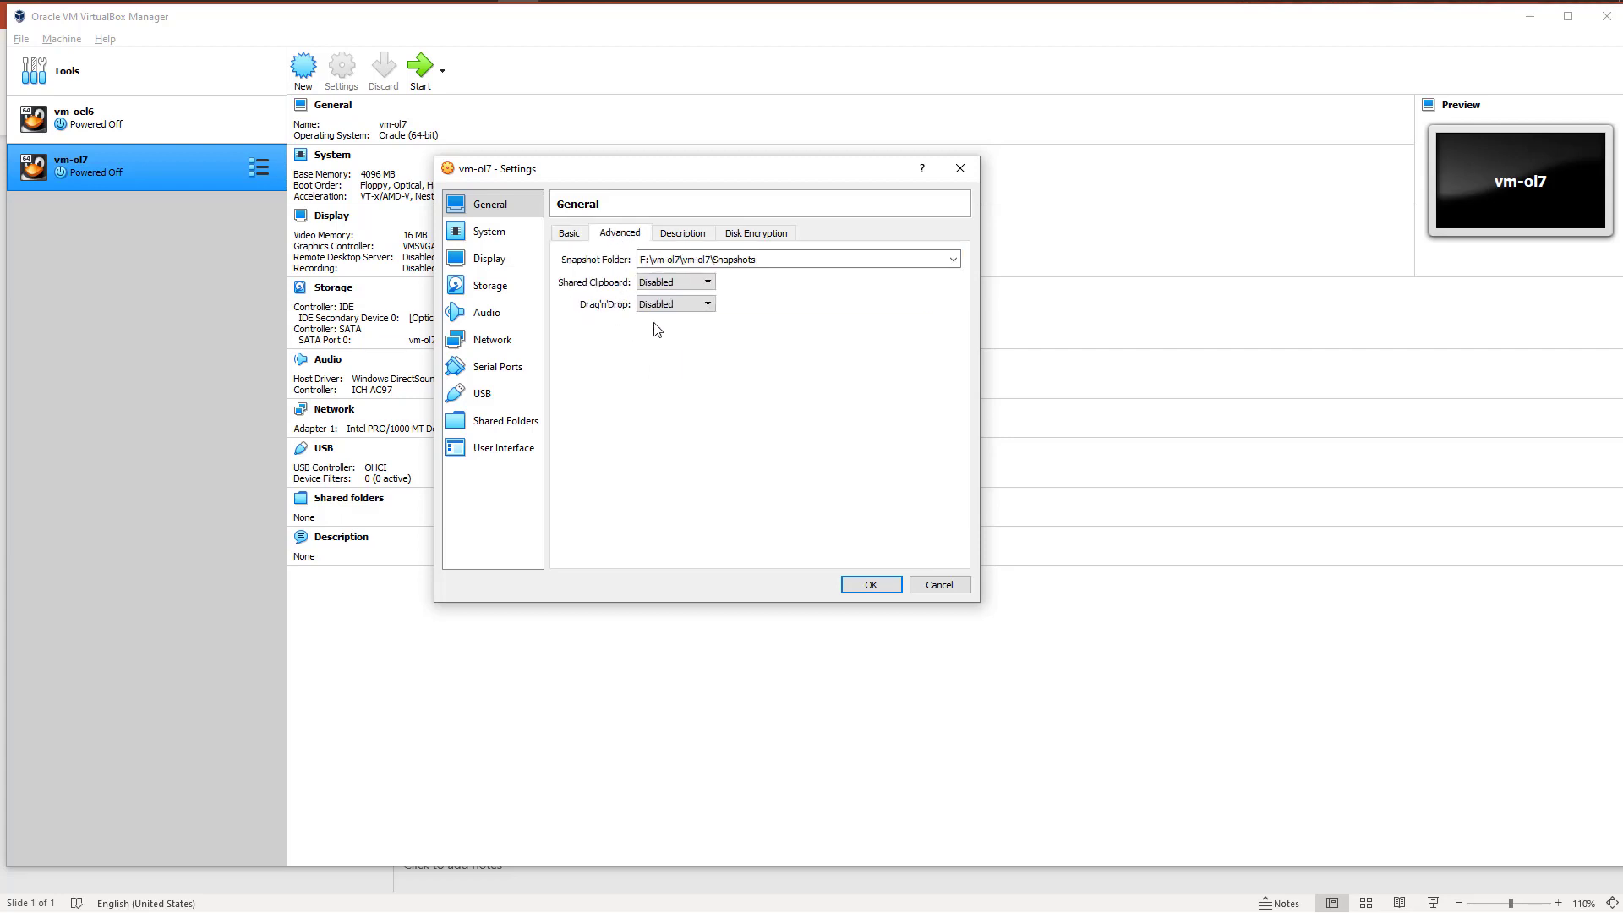
{"action": "left_click", "coordinate": [669, 304]}
{"action": "left_click", "coordinate": [666, 344]}
{"action": "left_click", "coordinate": [676, 283]}
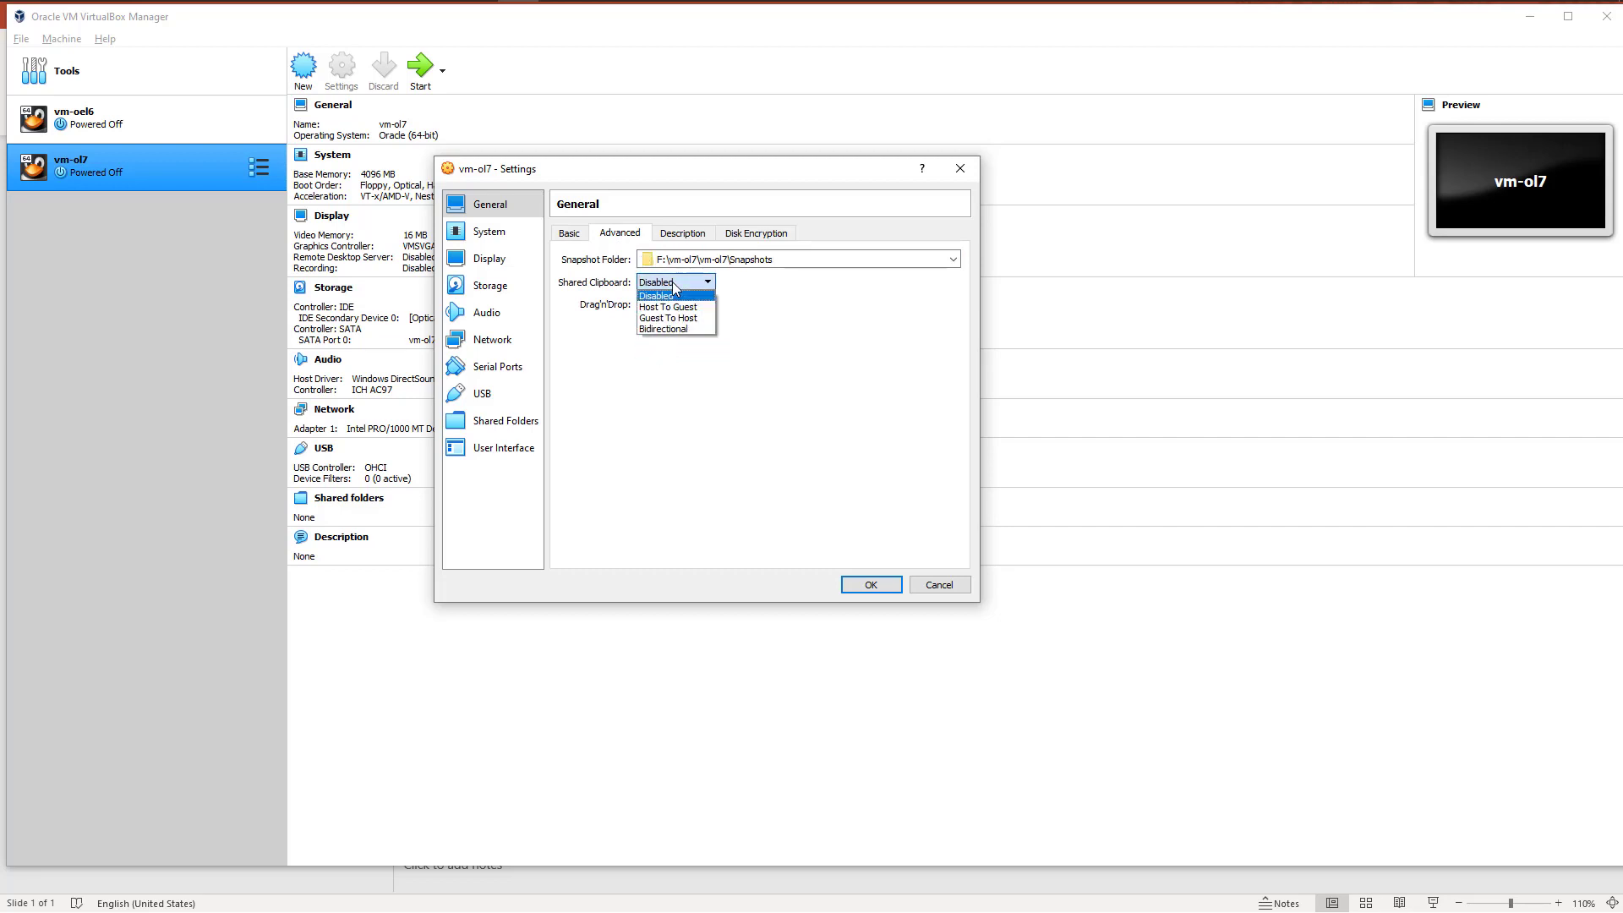
{"action": "left_click", "coordinate": [666, 328]}
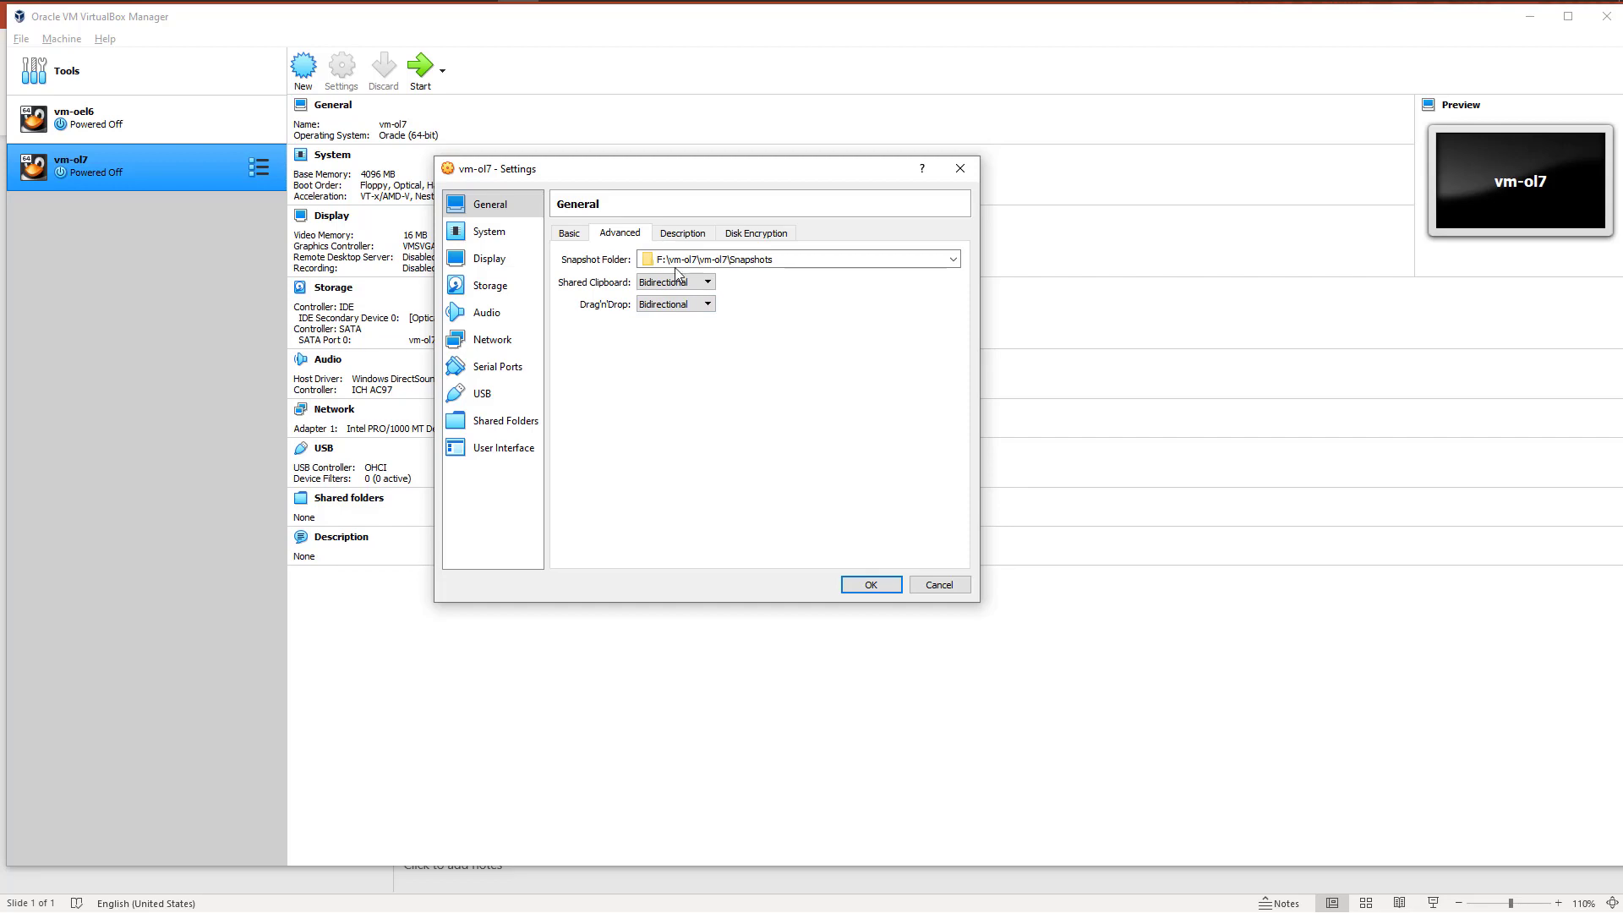
Step: Review the description, disk encryption and other general settings of vm-ol7
{"action": "left_click", "coordinate": [677, 237]}
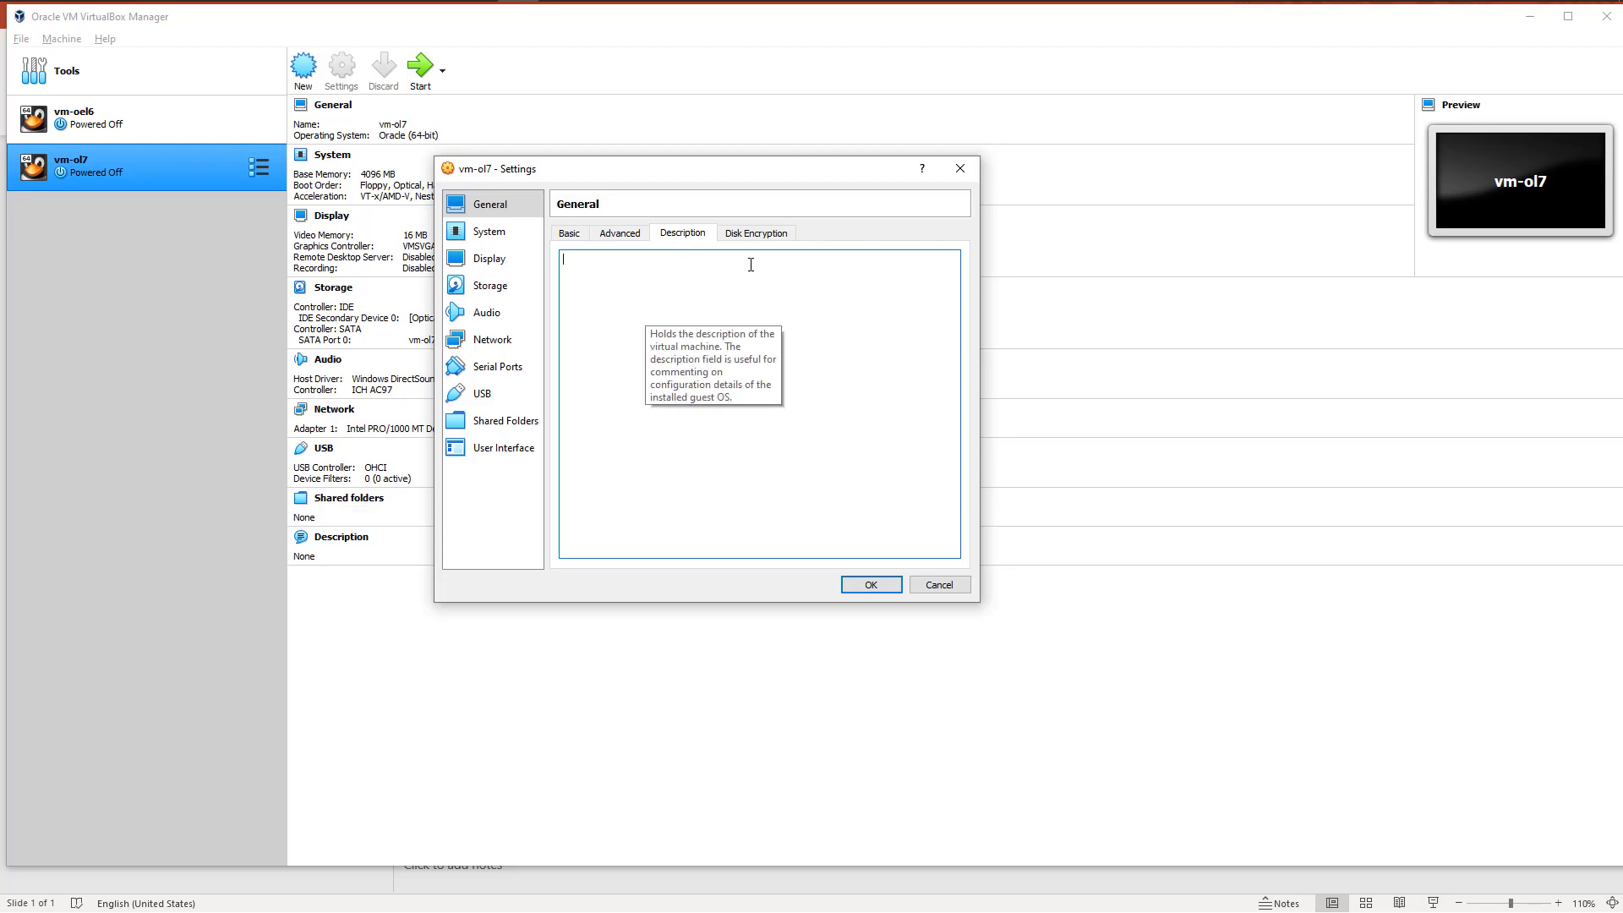
{"action": "left_click", "coordinate": [756, 233]}
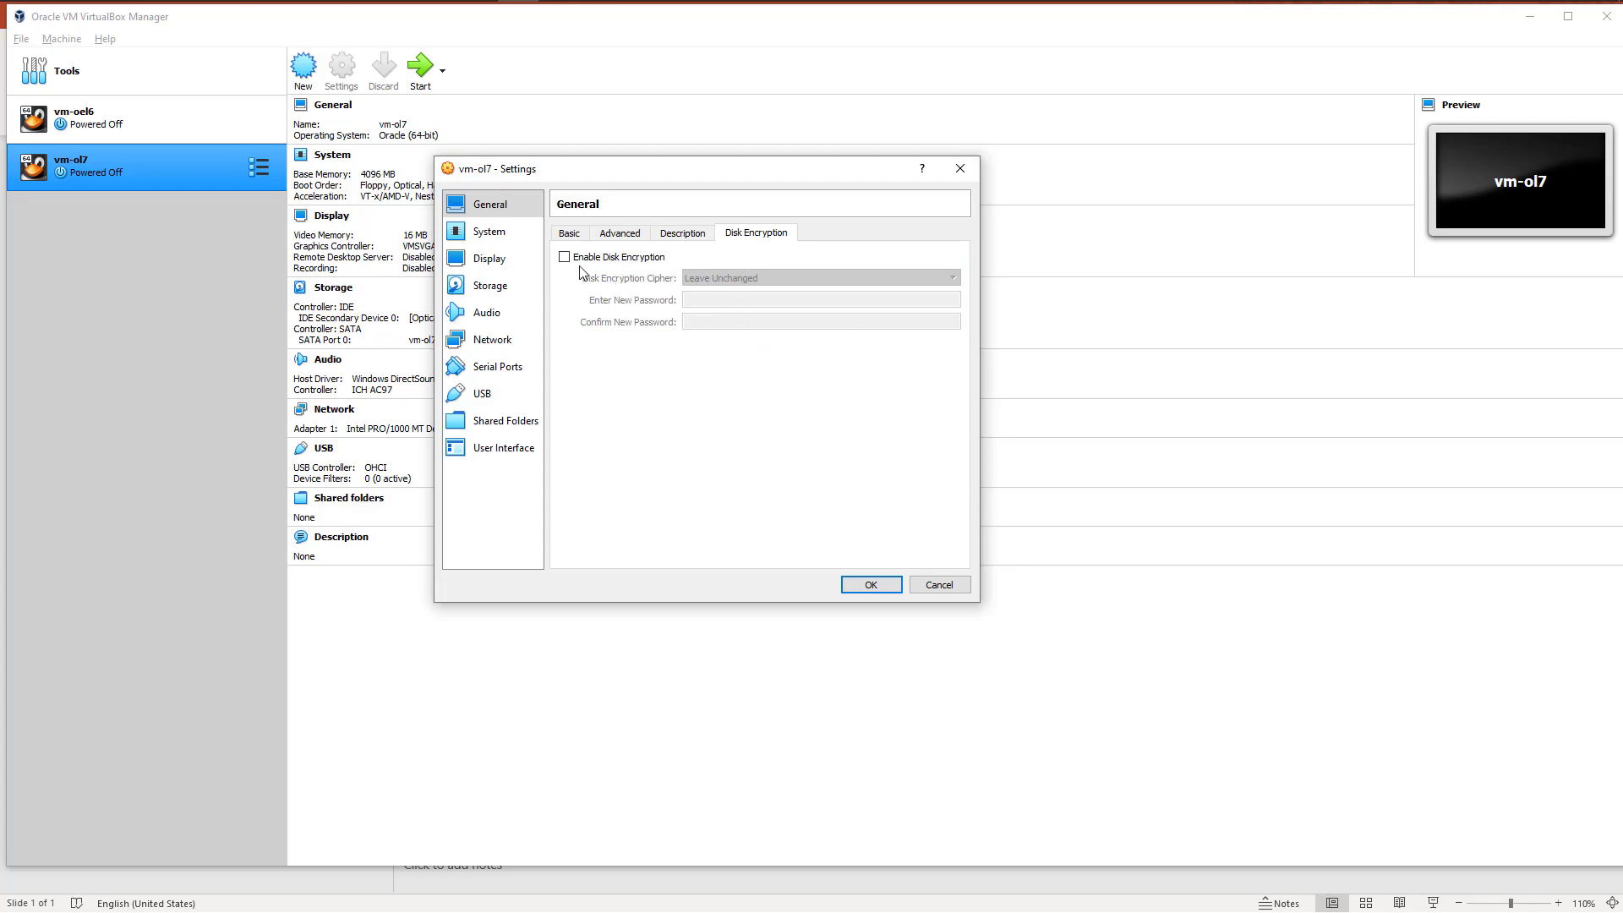
{"action": "left_click", "coordinate": [687, 239]}
{"action": "left_click", "coordinate": [620, 234]}
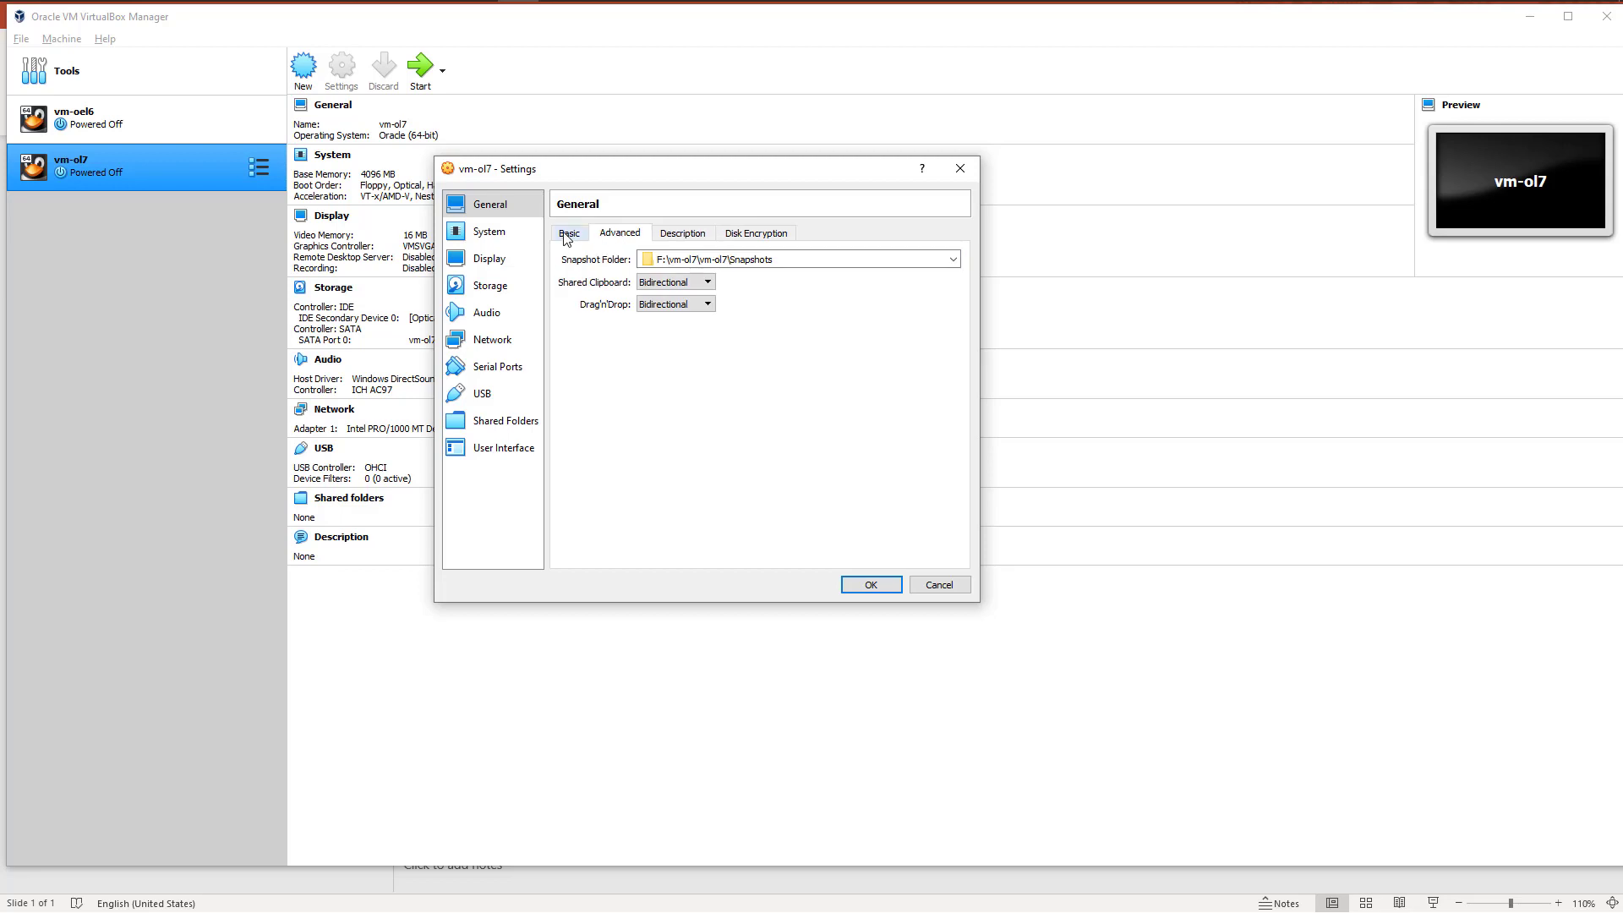
{"action": "left_click", "coordinate": [567, 235]}
Step: Exclude Floppy from the boot order of vm-ol7 and set its processor count to 6
{"action": "left_click", "coordinate": [492, 234]}
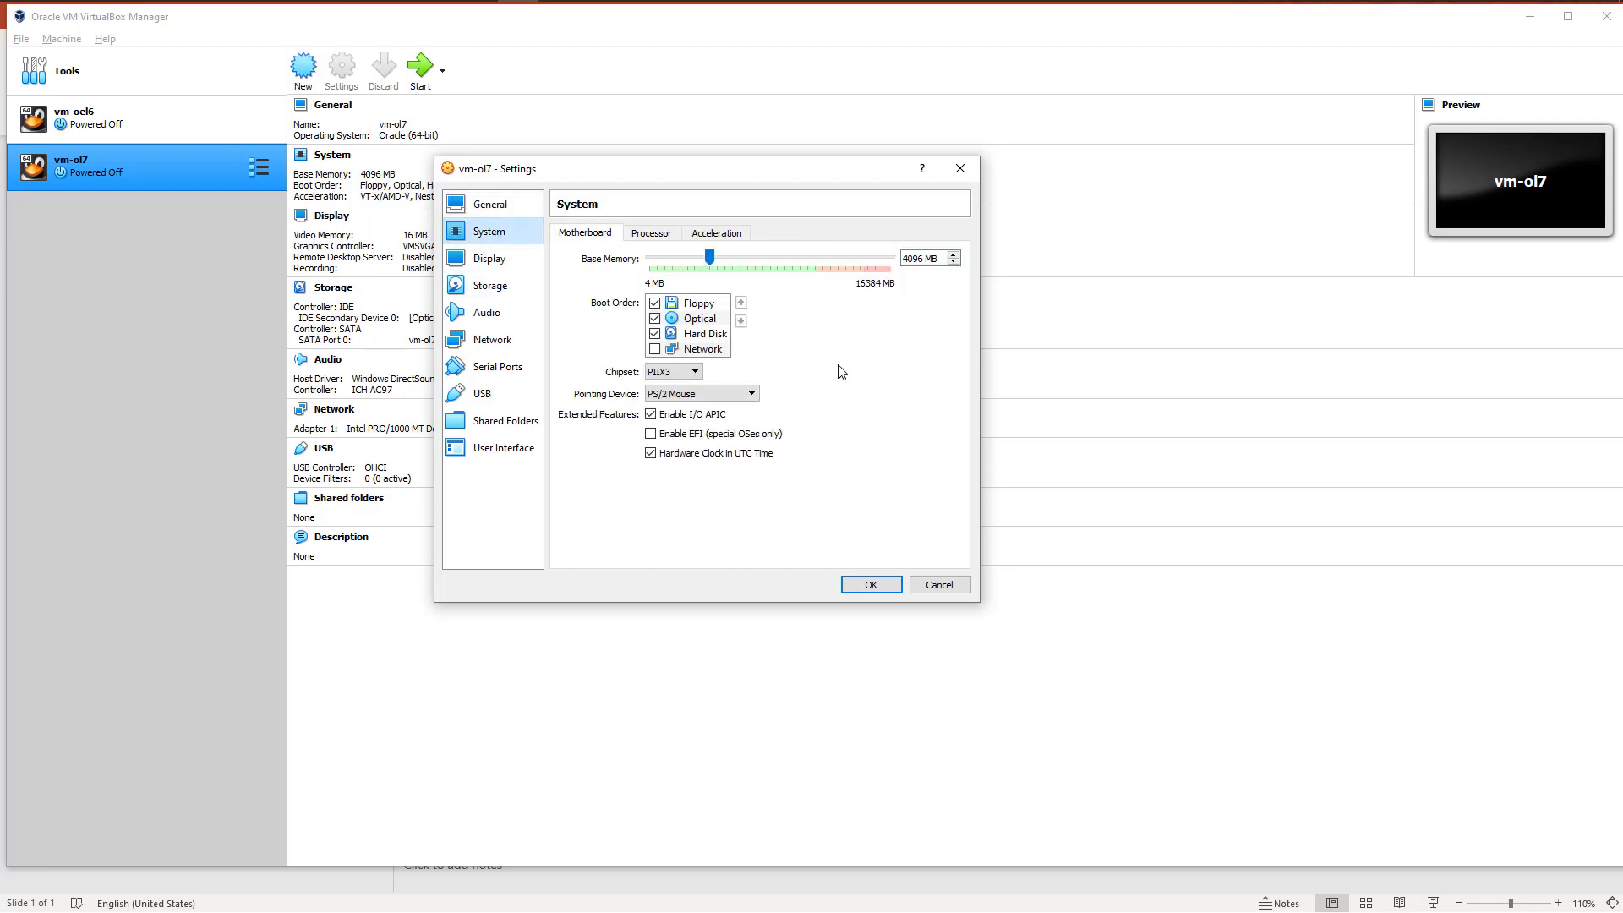
{"action": "left_click", "coordinate": [655, 303]}
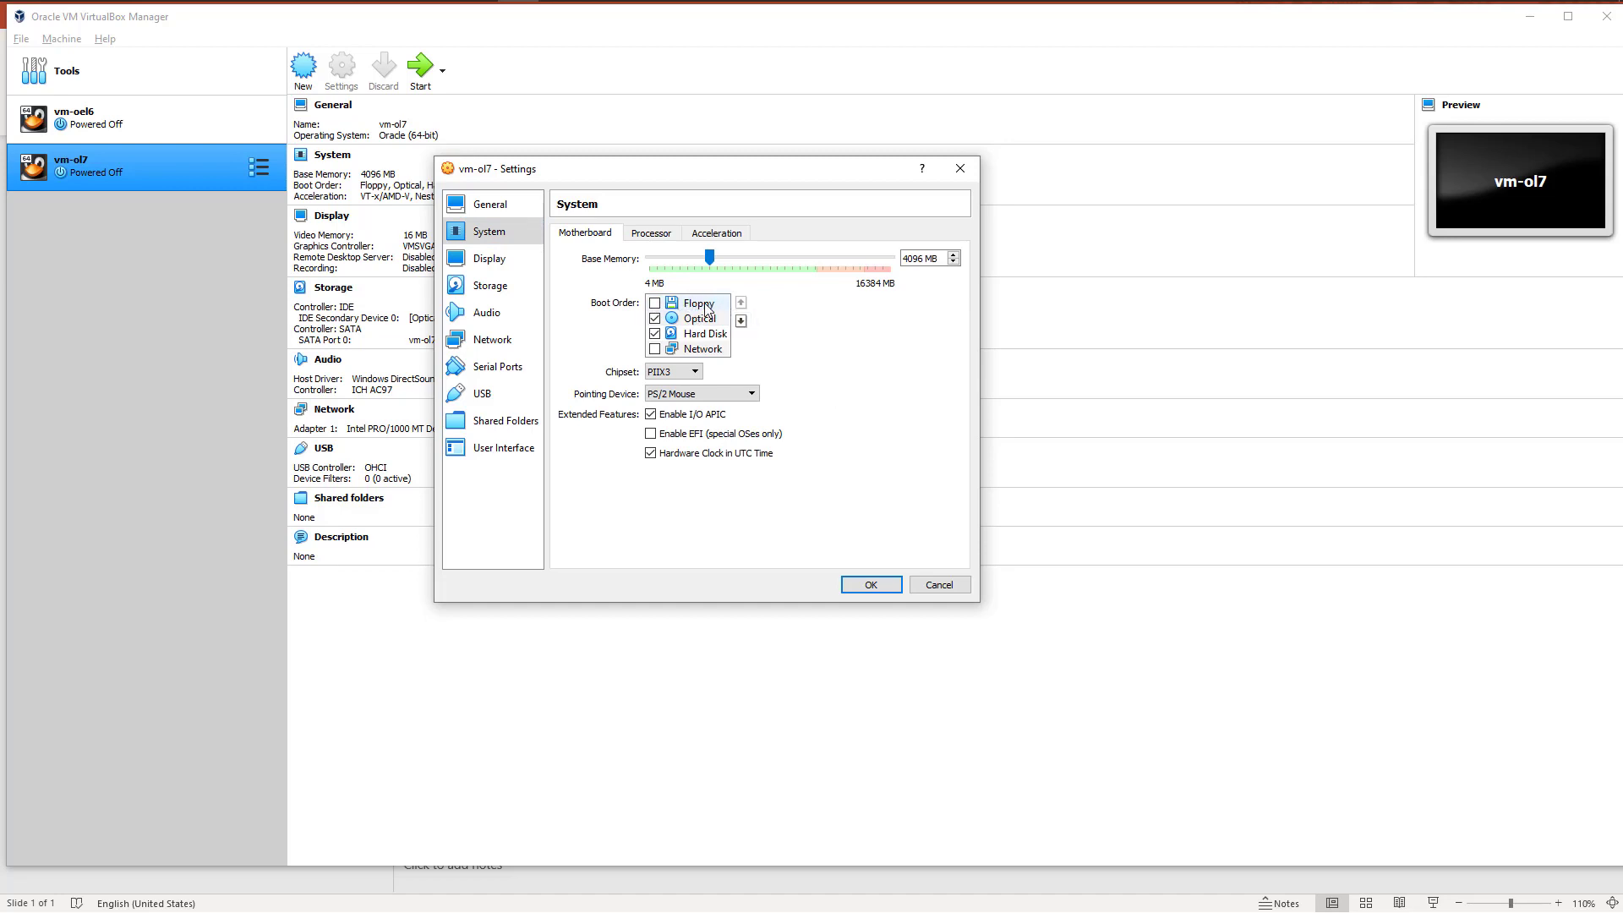
{"action": "left_click", "coordinate": [651, 234]}
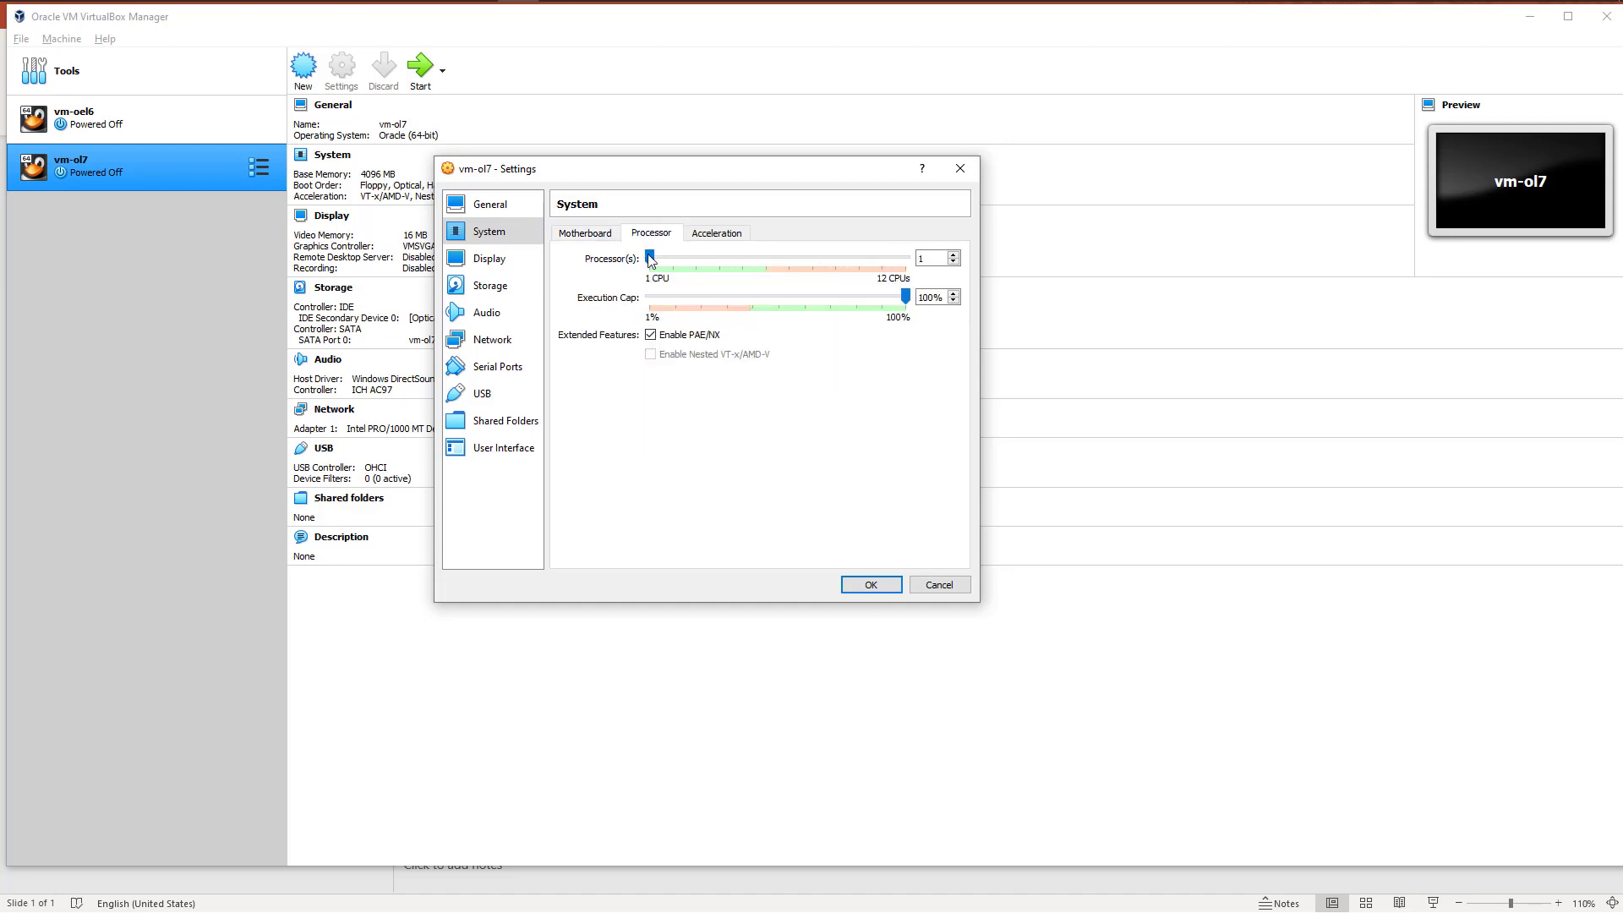
{"action": "double_click", "coordinate": [933, 259]}
{"action": "type", "text": "6"}
{"action": "mouse_move", "coordinate": [767, 258]}
{"action": "left_mouse_down"}
{"action": "mouse_move", "coordinate": [652, 262]}
{"action": "mouse_move", "coordinate": [764, 255]}
{"action": "left_mouse_up"}
Step: Review the acceleration settings of vm-ol7 and the graphics controller options for its display
{"action": "left_click", "coordinate": [717, 235]}
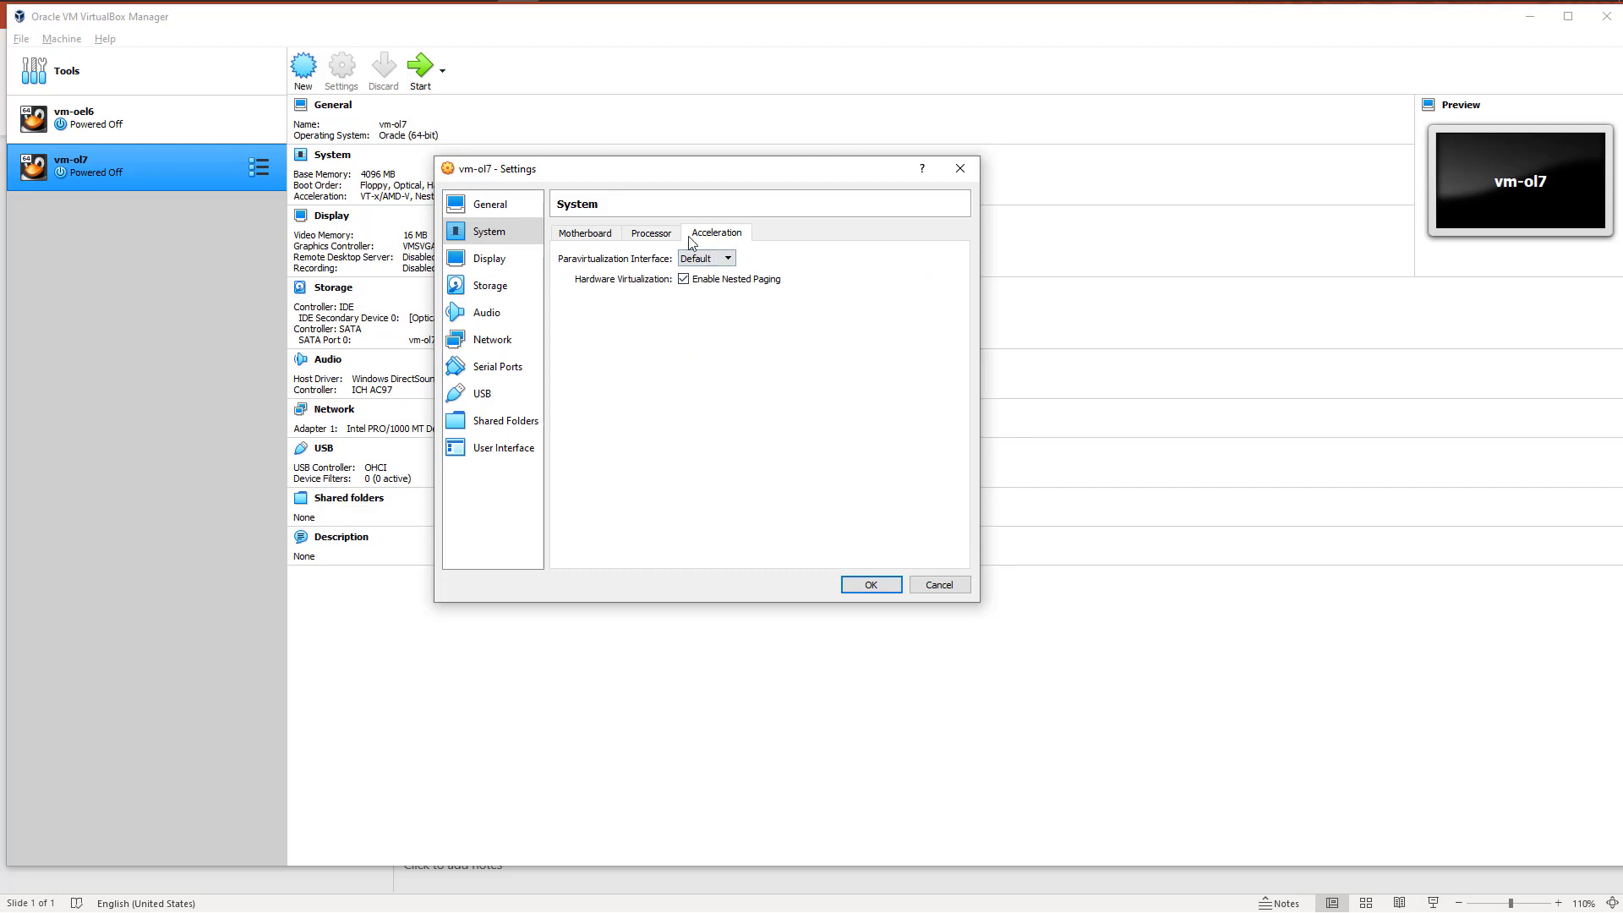
{"action": "left_click", "coordinate": [654, 233]}
{"action": "left_click", "coordinate": [572, 240]}
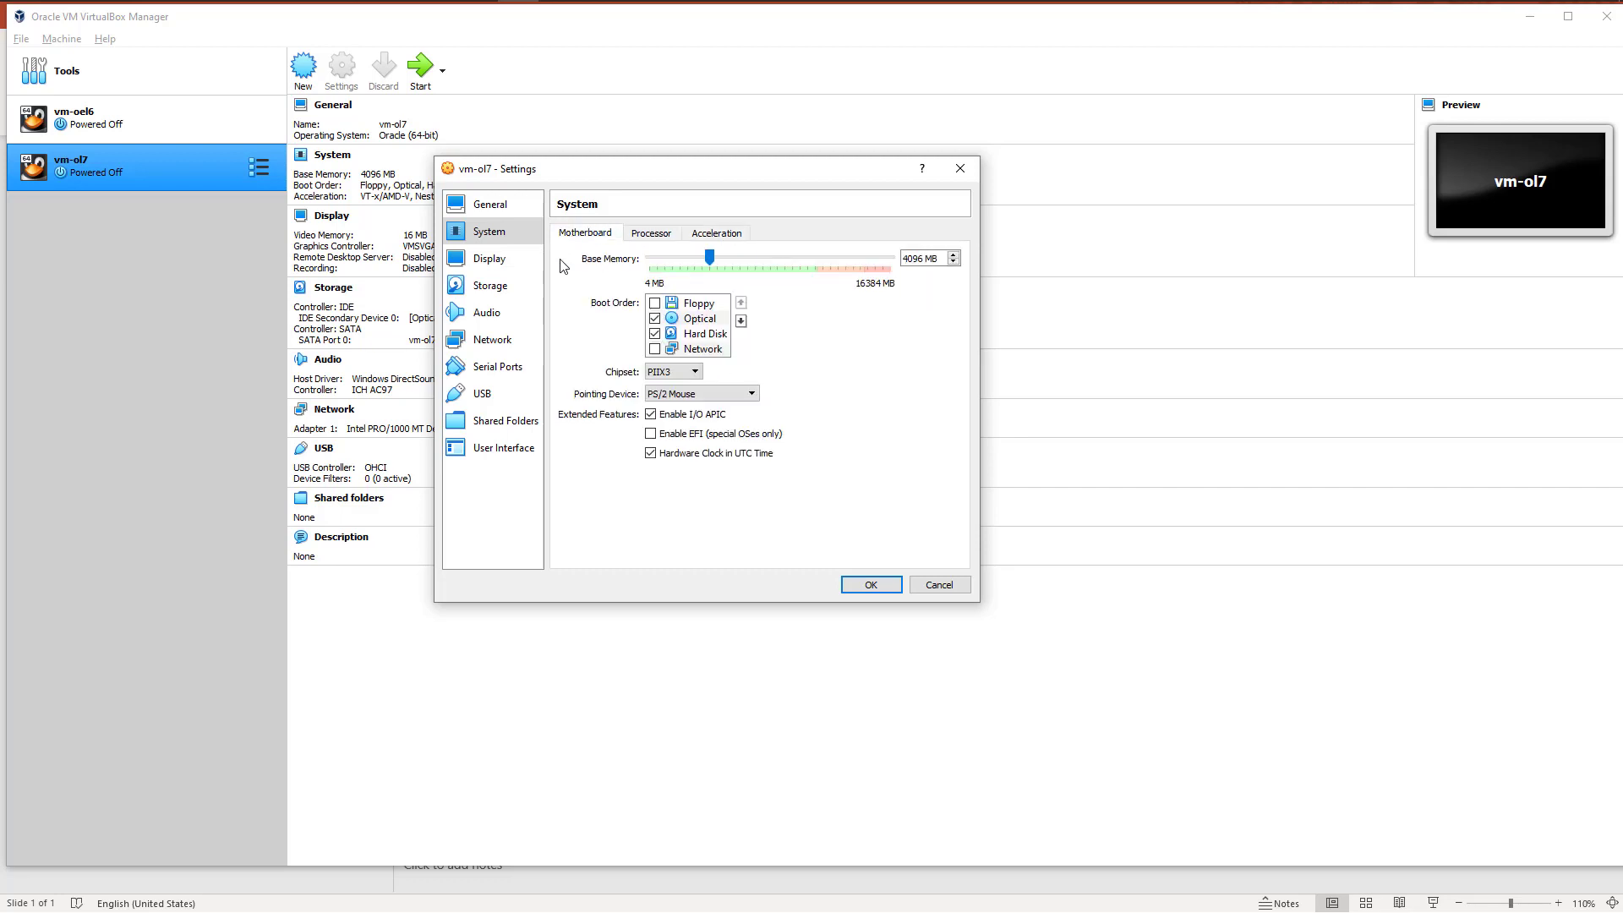
{"action": "left_click", "coordinate": [489, 262]}
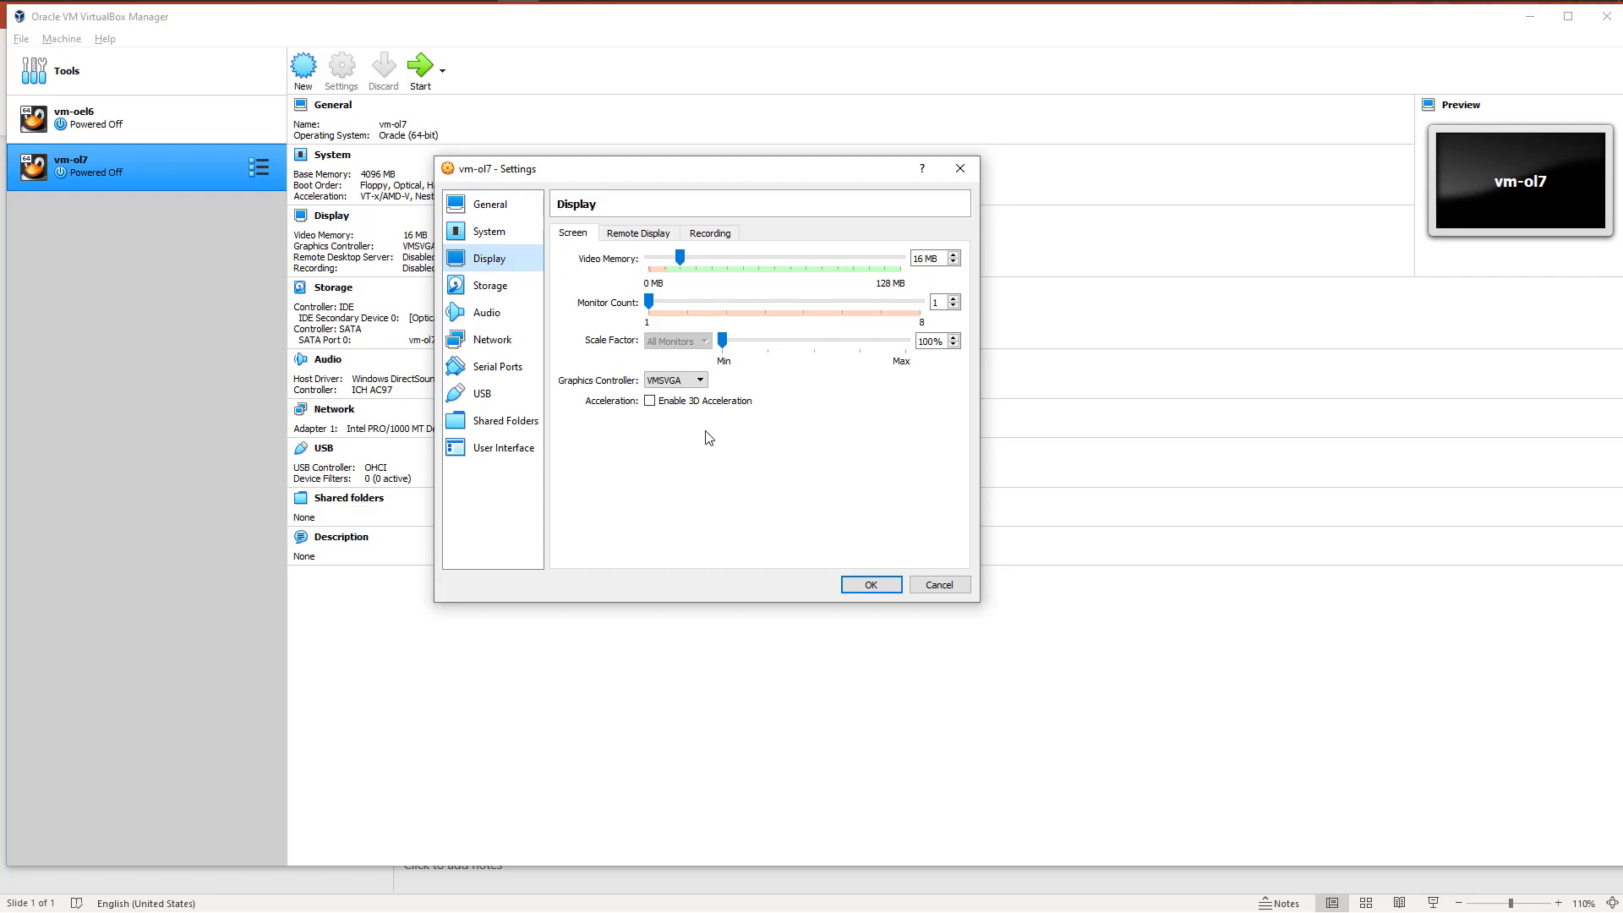
{"action": "left_click", "coordinate": [673, 381]}
{"action": "left_click", "coordinate": [673, 383]}
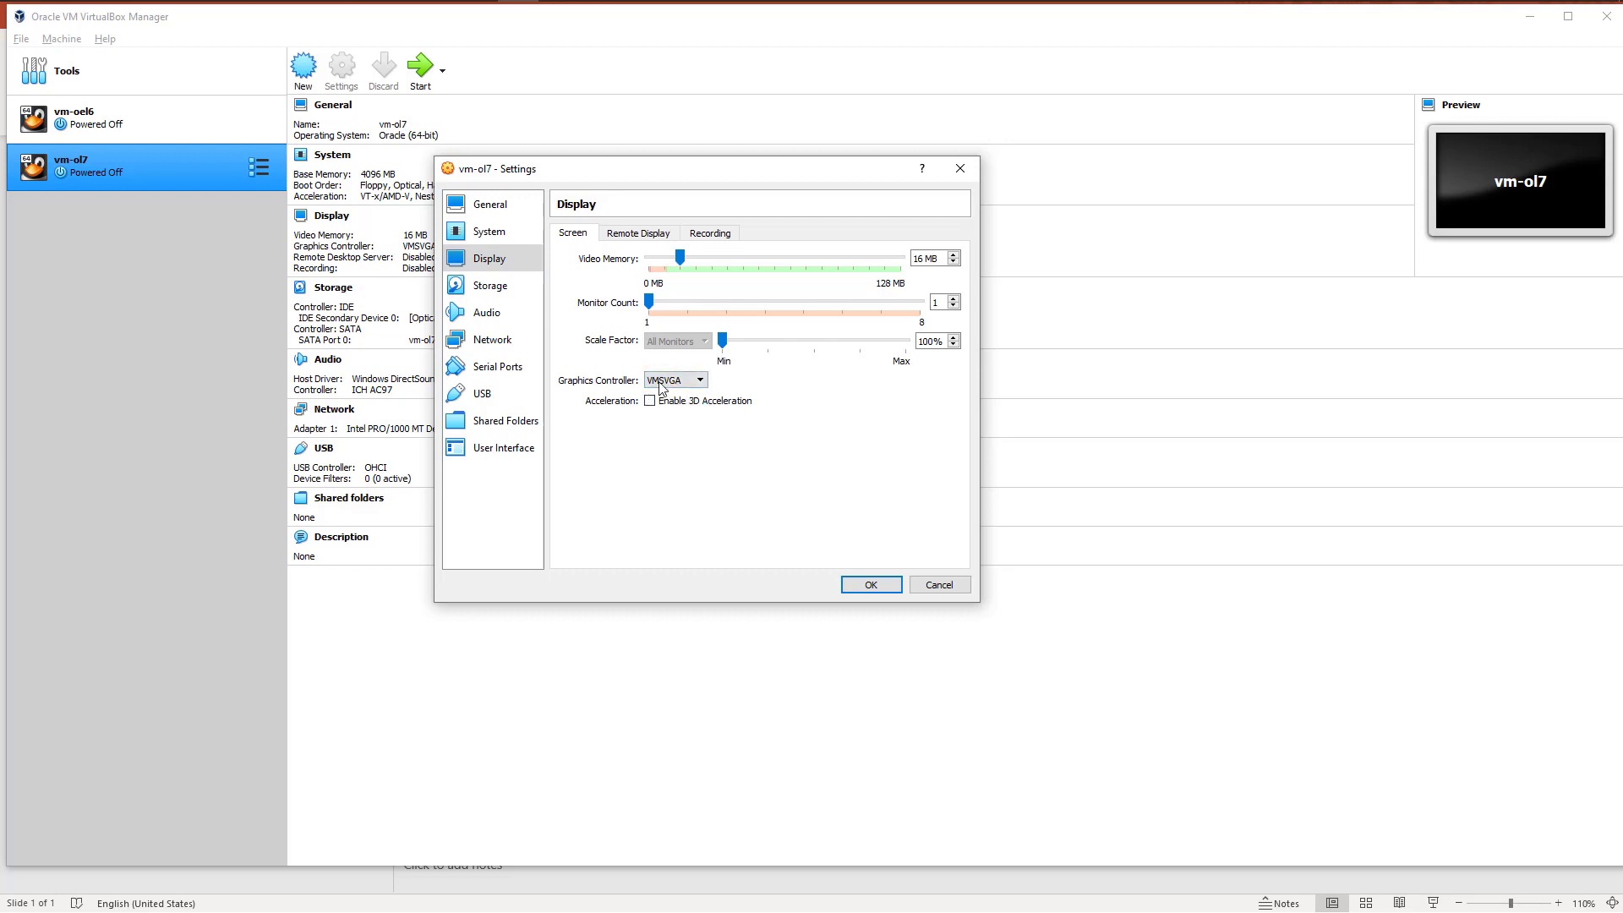
Step: Review the graphics controller choices of vm-ol7 and its remote display and recording settings
{"action": "left_click", "coordinate": [662, 382]}
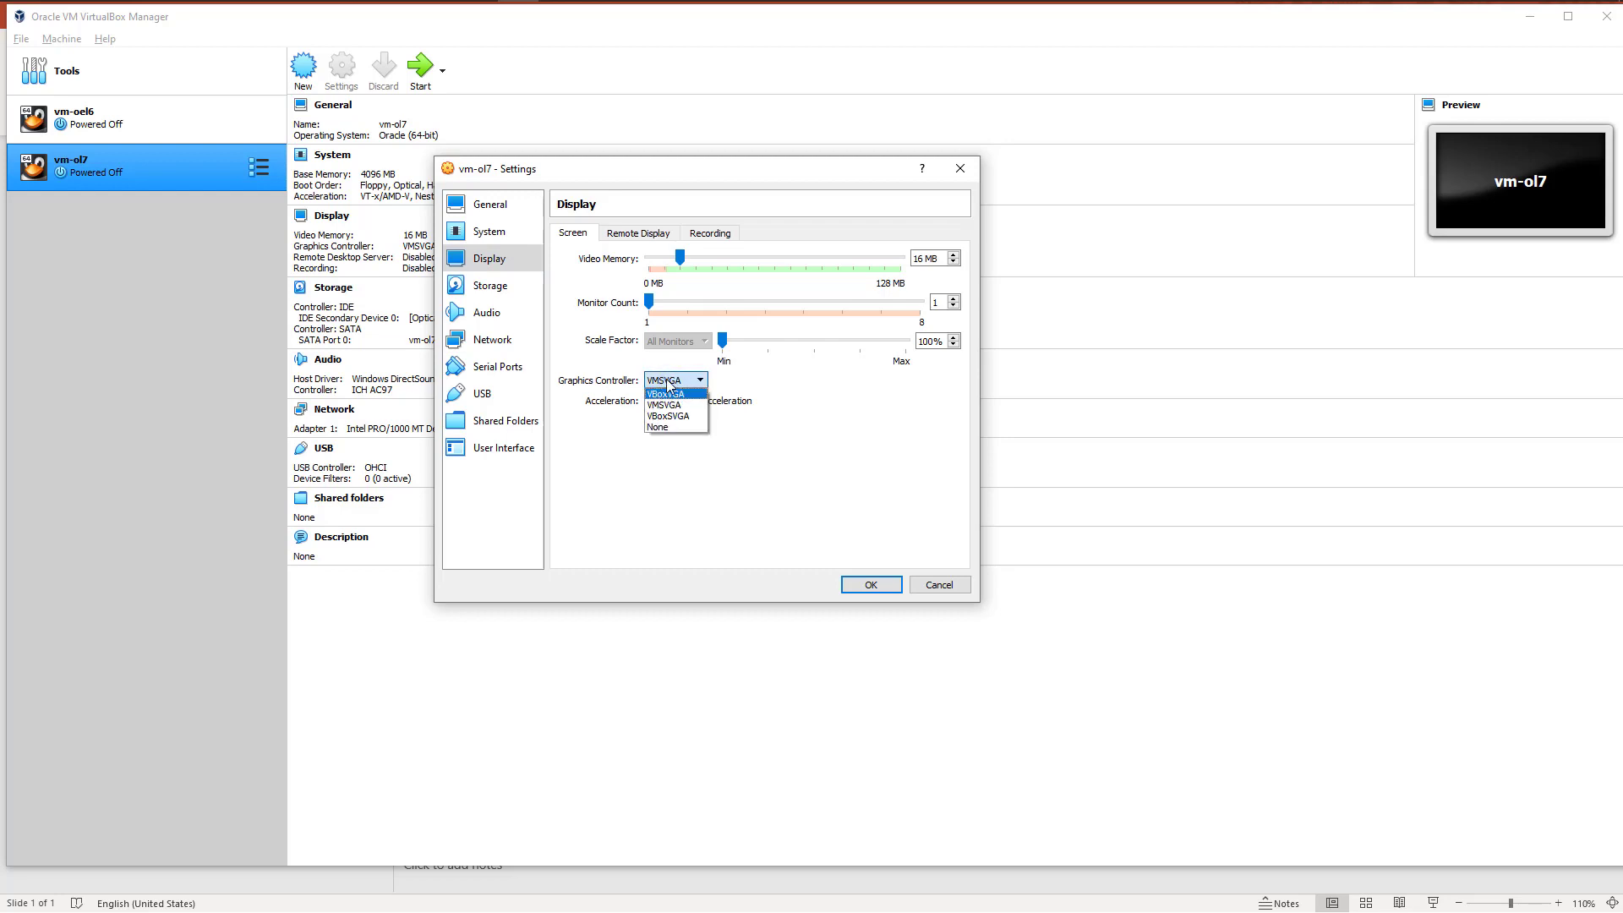
{"action": "left_click", "coordinate": [667, 381]}
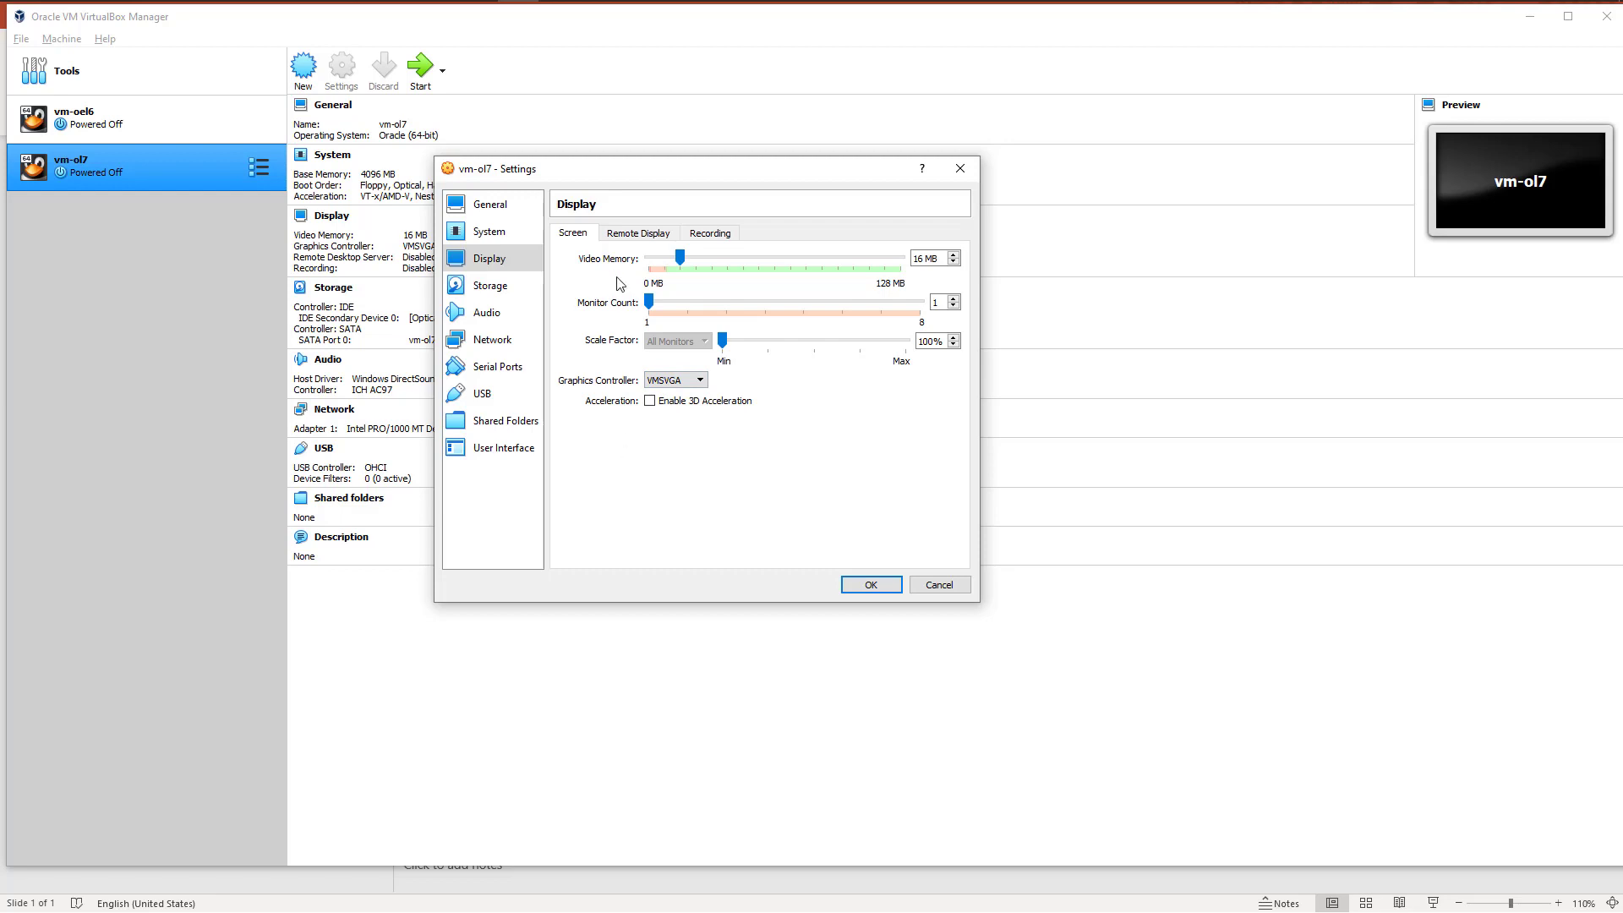
{"action": "left_click", "coordinate": [640, 236]}
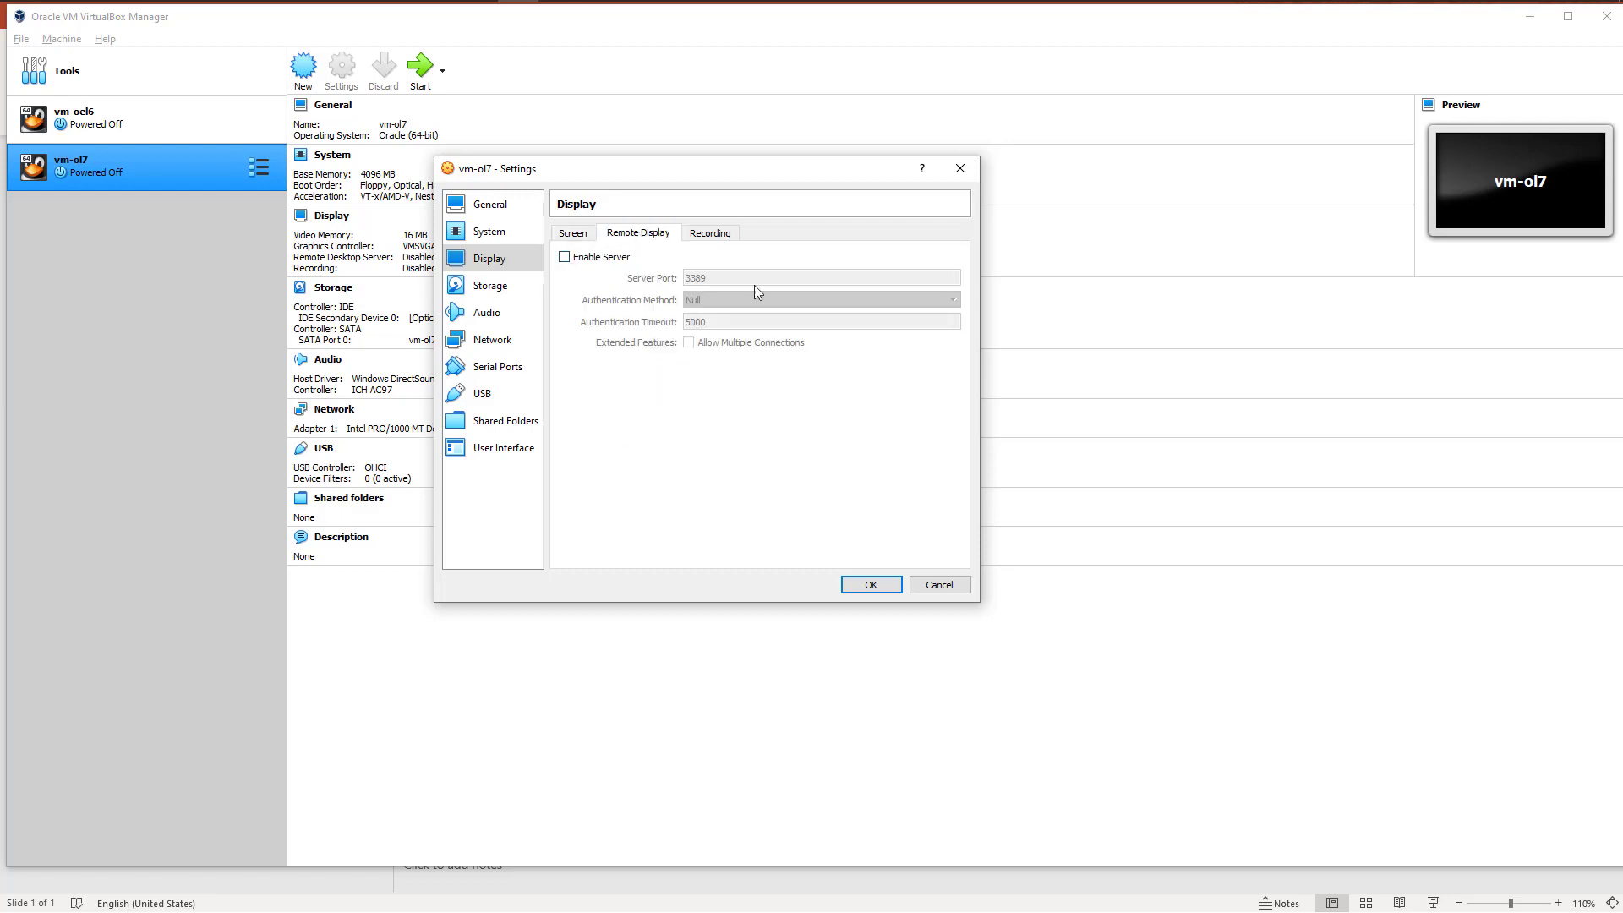
{"action": "left_click", "coordinate": [710, 236]}
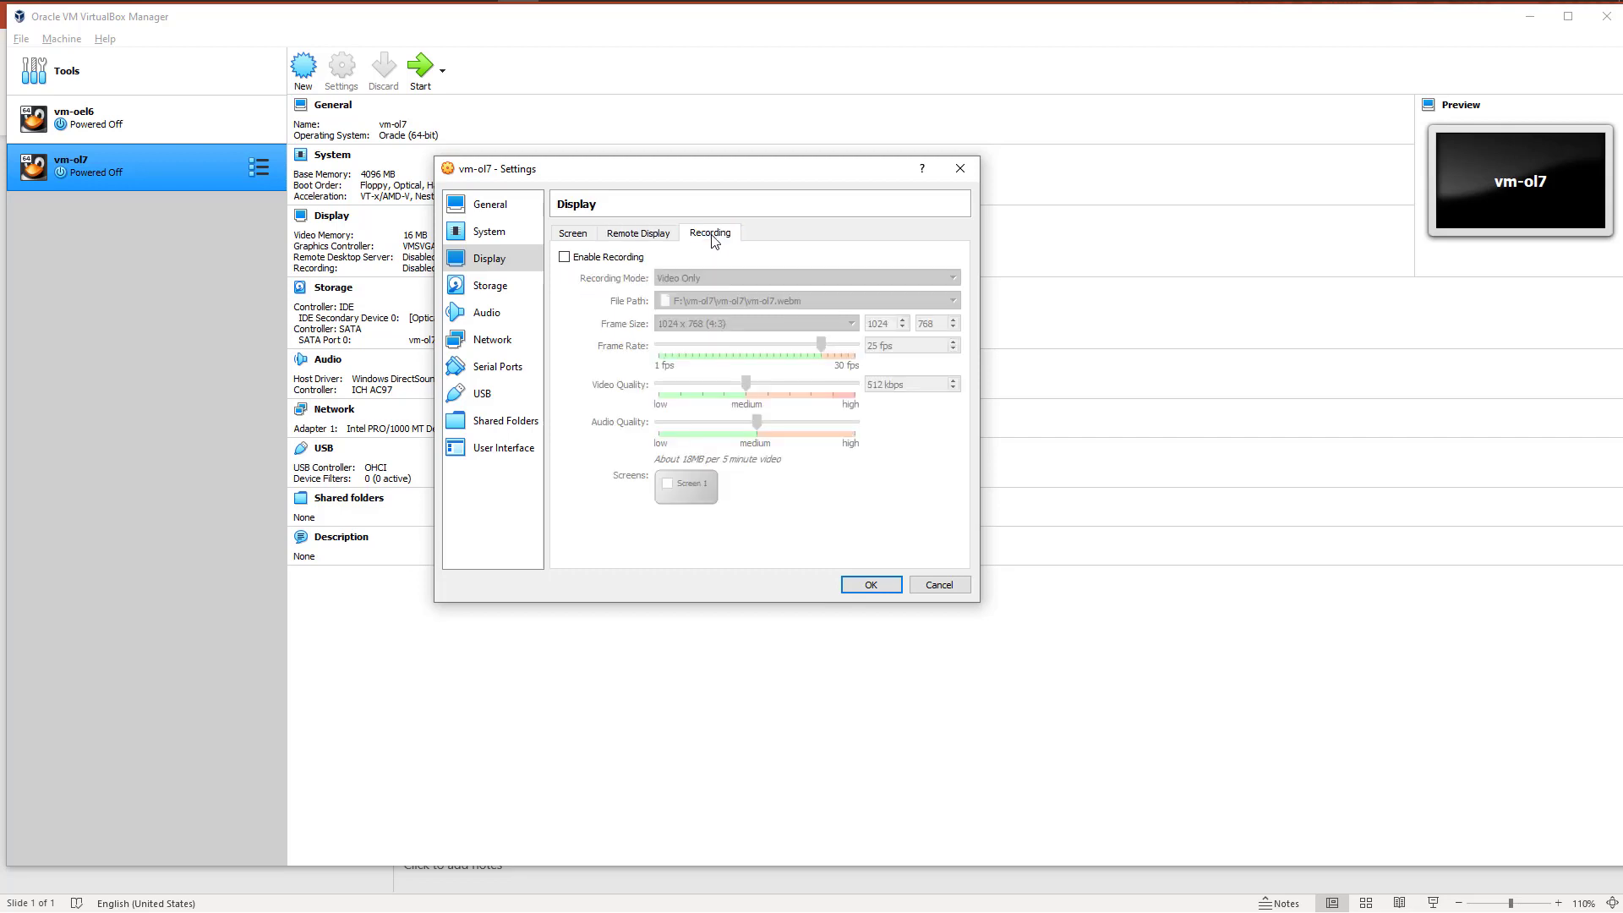
{"action": "left_click", "coordinate": [572, 235]}
Step: Load the V1009690-01 ISO image from D:\Linux-ISO-files\OEL7.9 into the empty optical drive on vm-ol7's IDE controller
{"action": "left_click", "coordinate": [491, 287]}
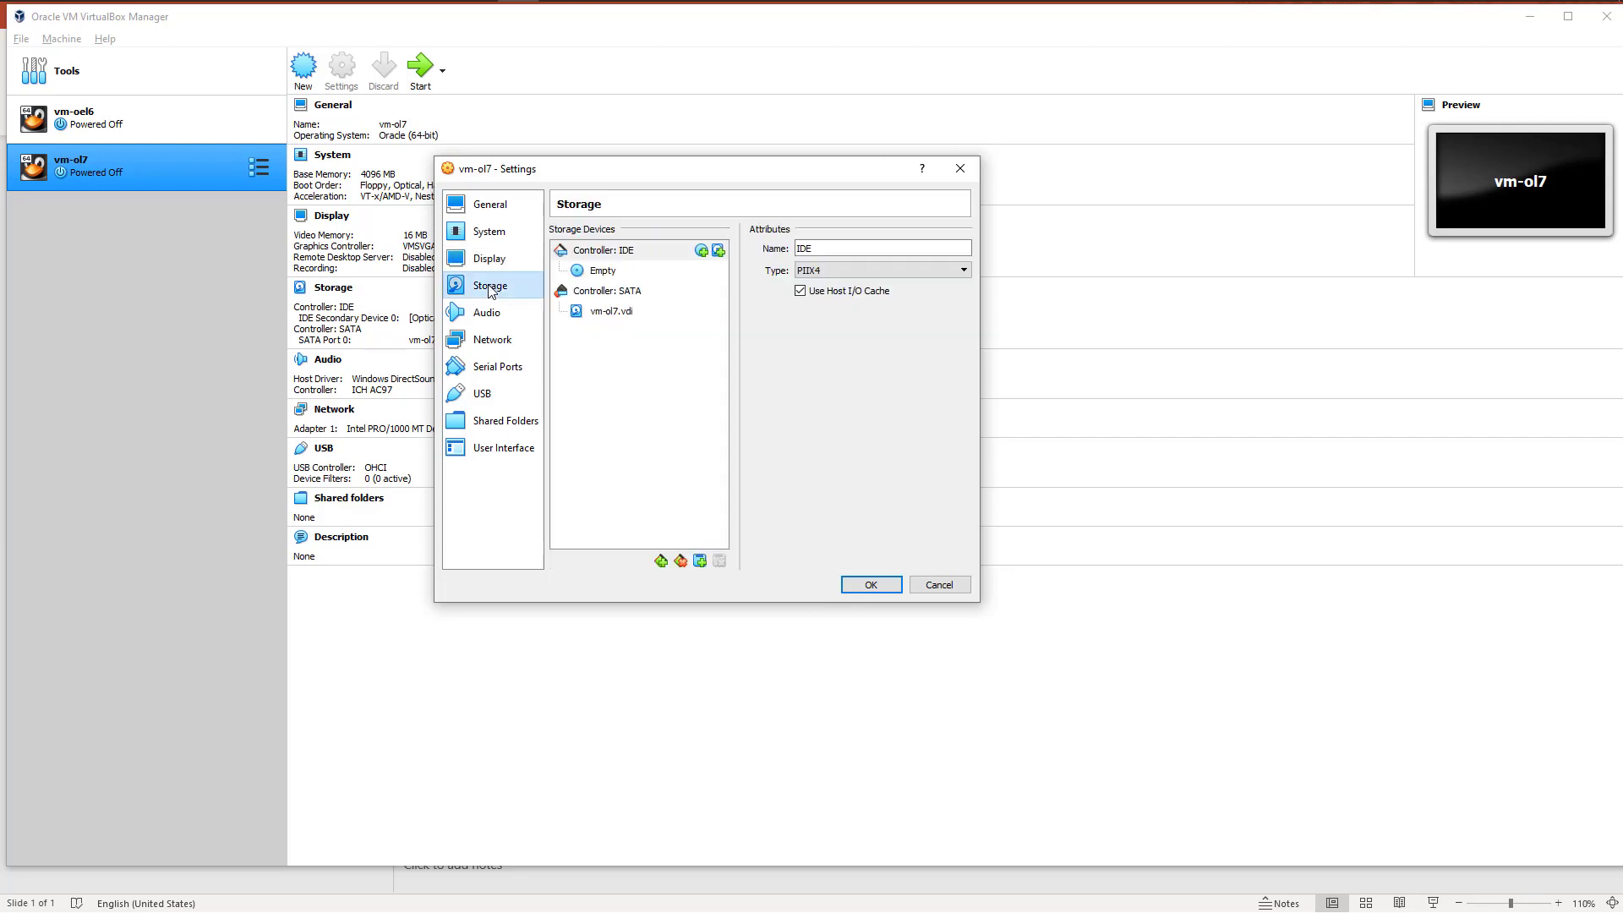
{"action": "left_click", "coordinate": [601, 271]}
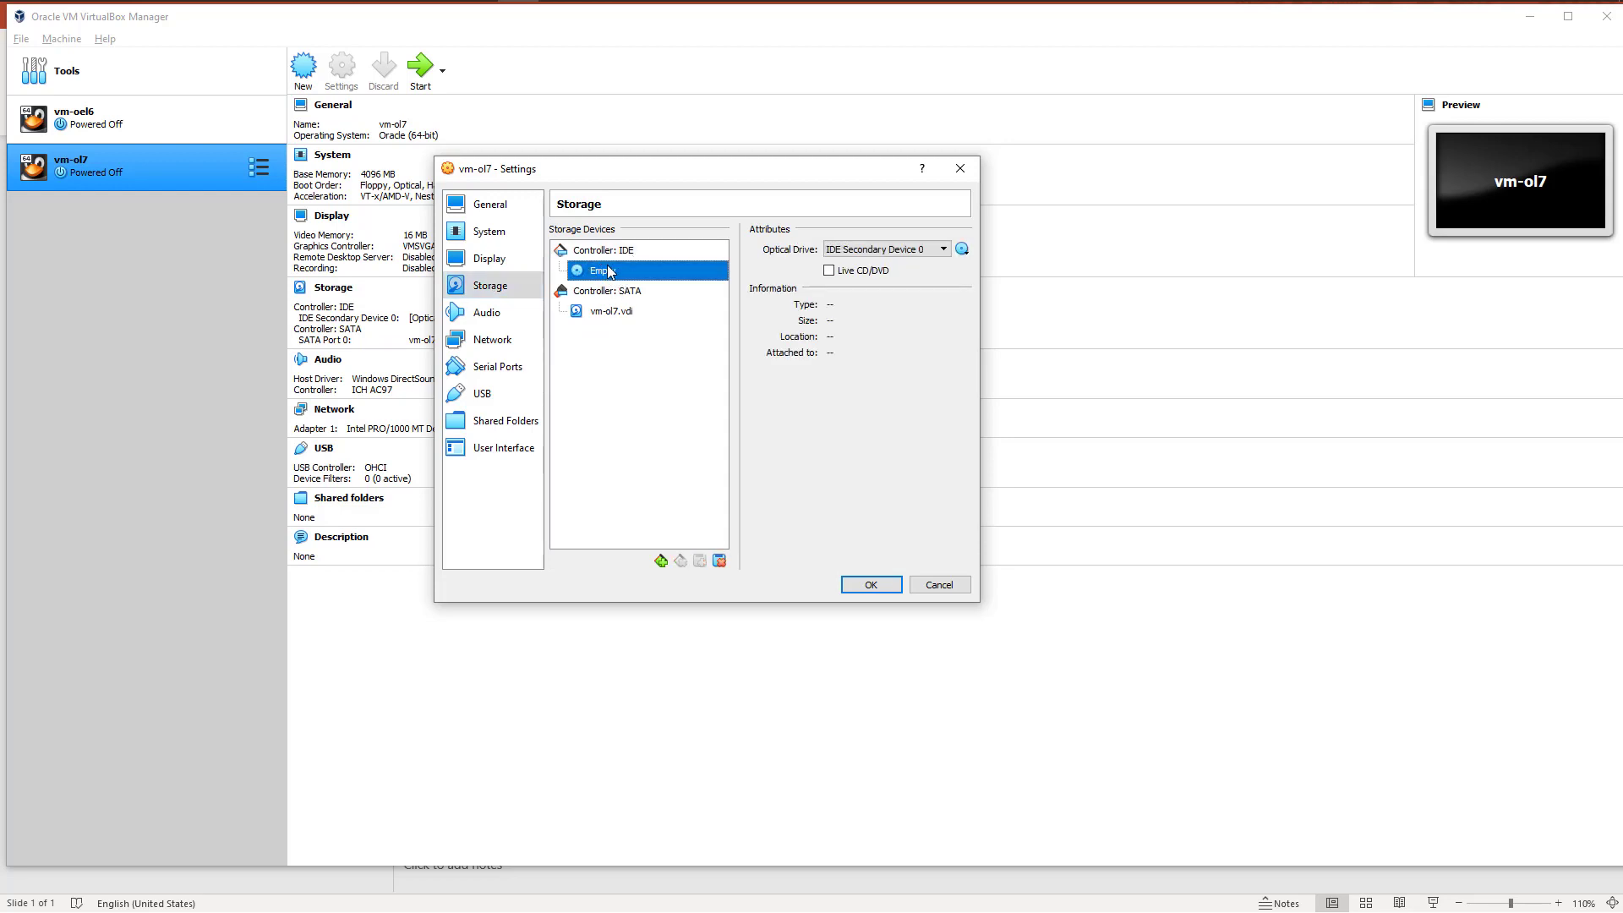
{"action": "left_click", "coordinate": [962, 249]}
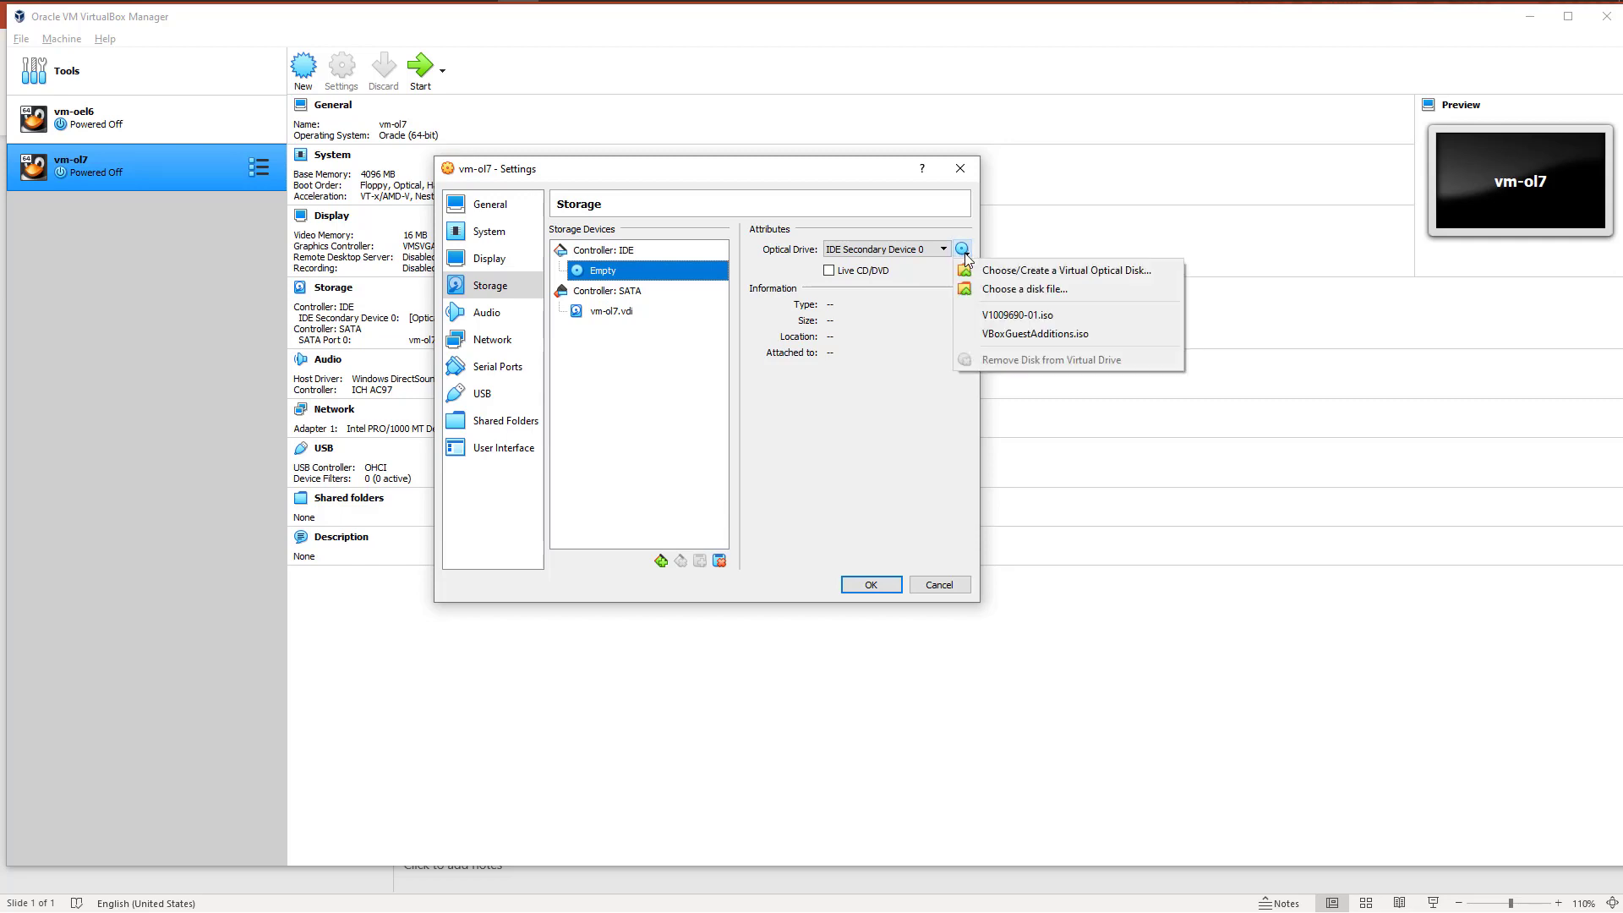
{"action": "left_click", "coordinate": [1029, 292]}
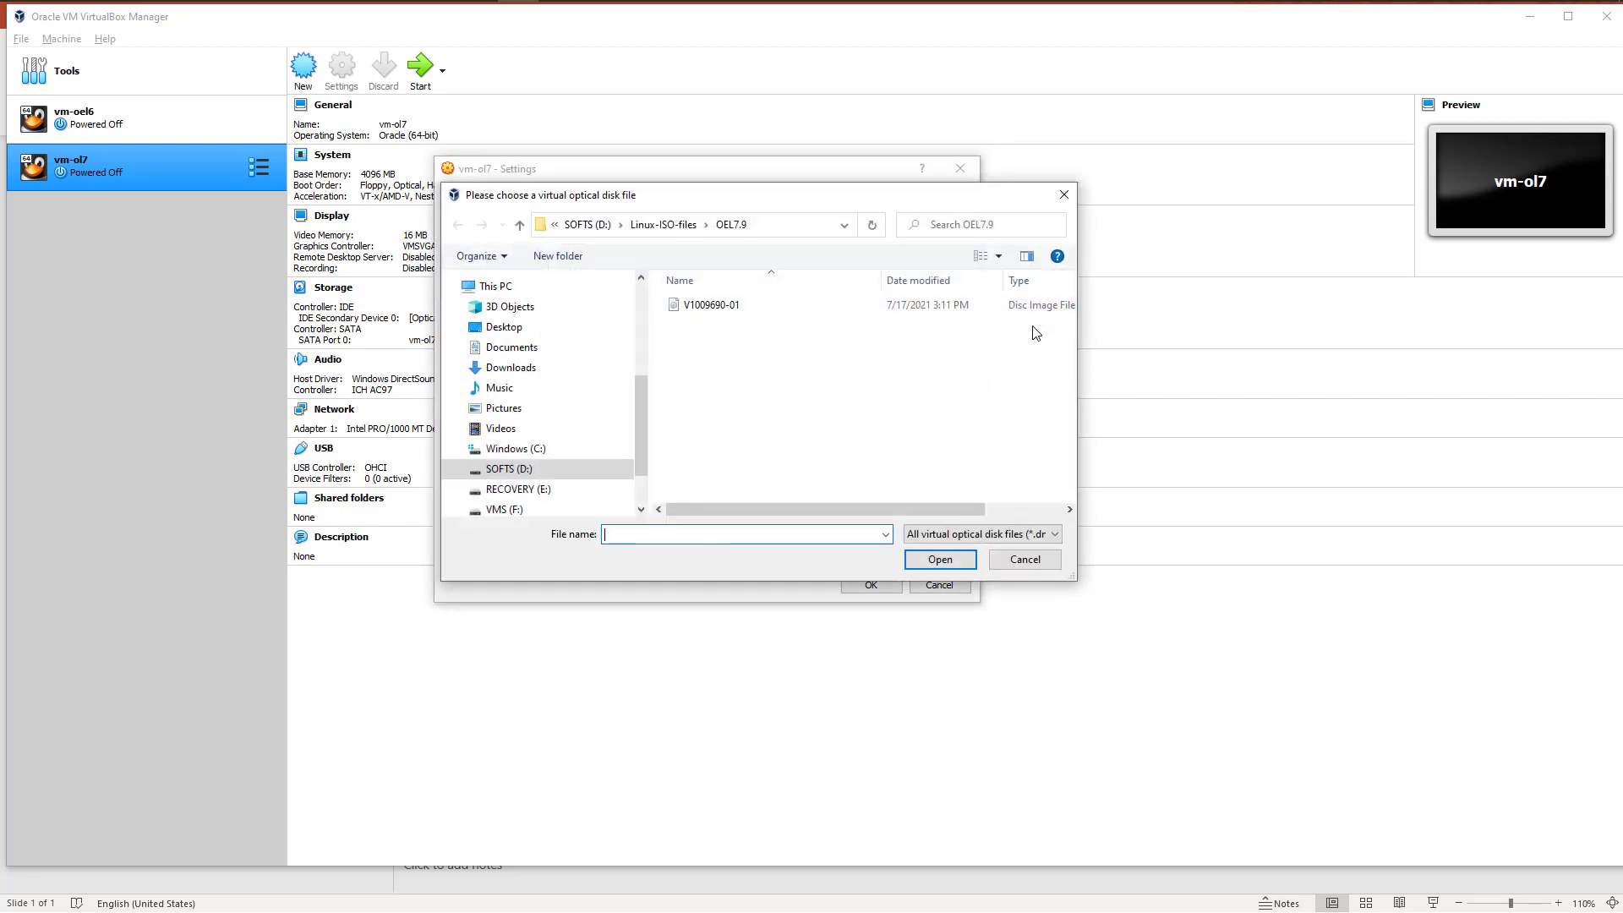
{"action": "double_click", "coordinate": [711, 306]}
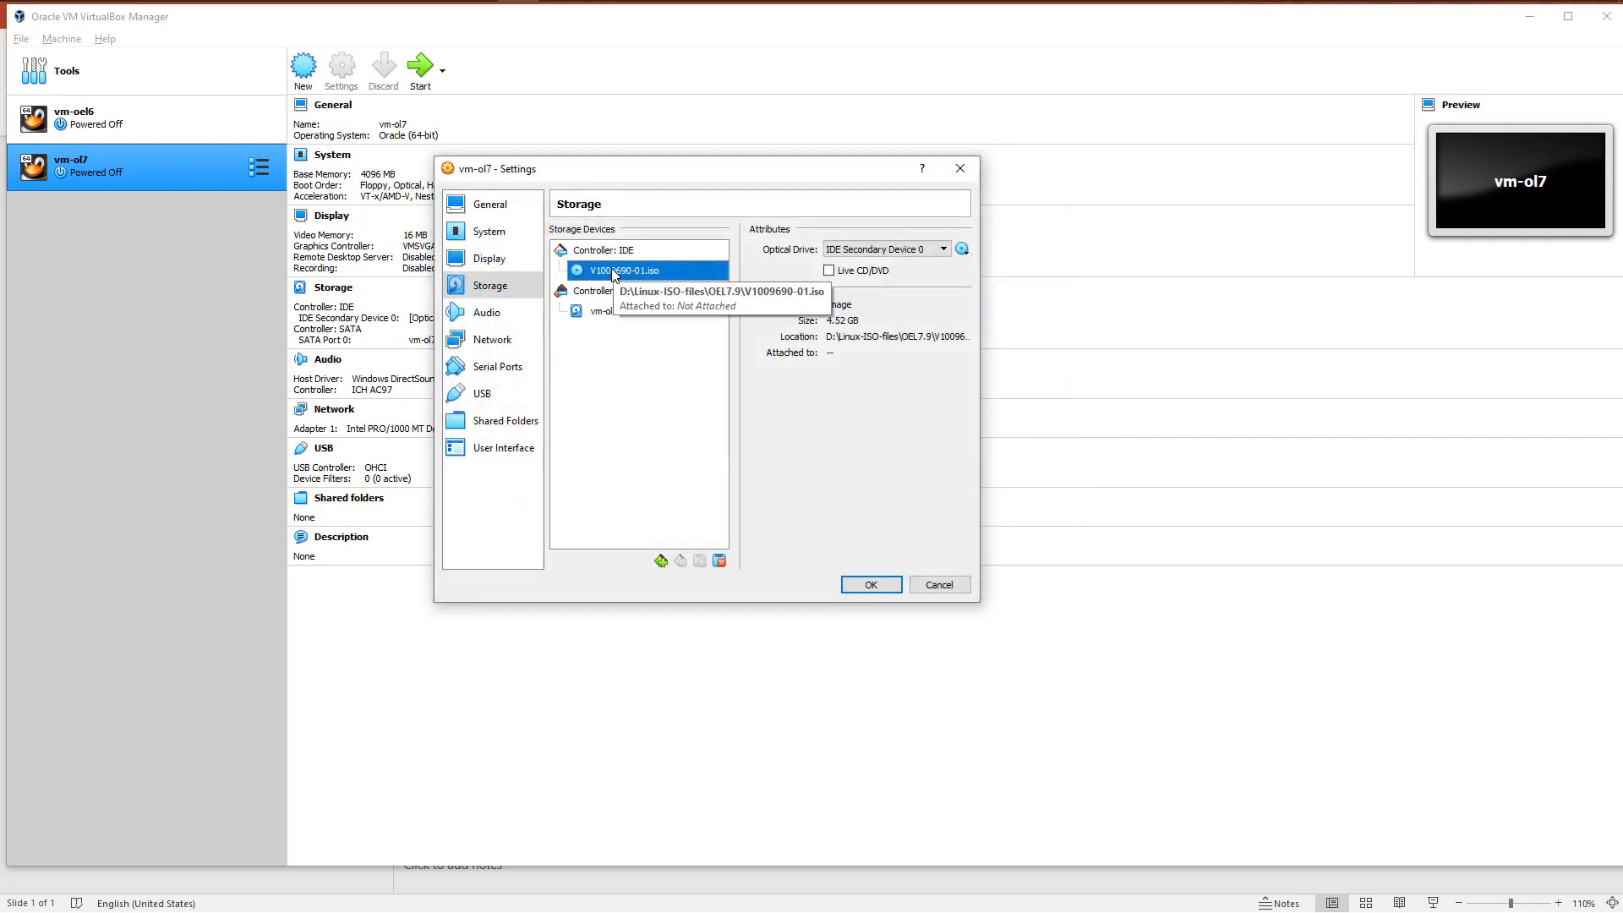
Step: Choose the V1009690-01 disk file from D:\Linux-ISO-files\OEL7.9 once more for the same optical drive
{"action": "left_click", "coordinate": [961, 248]}
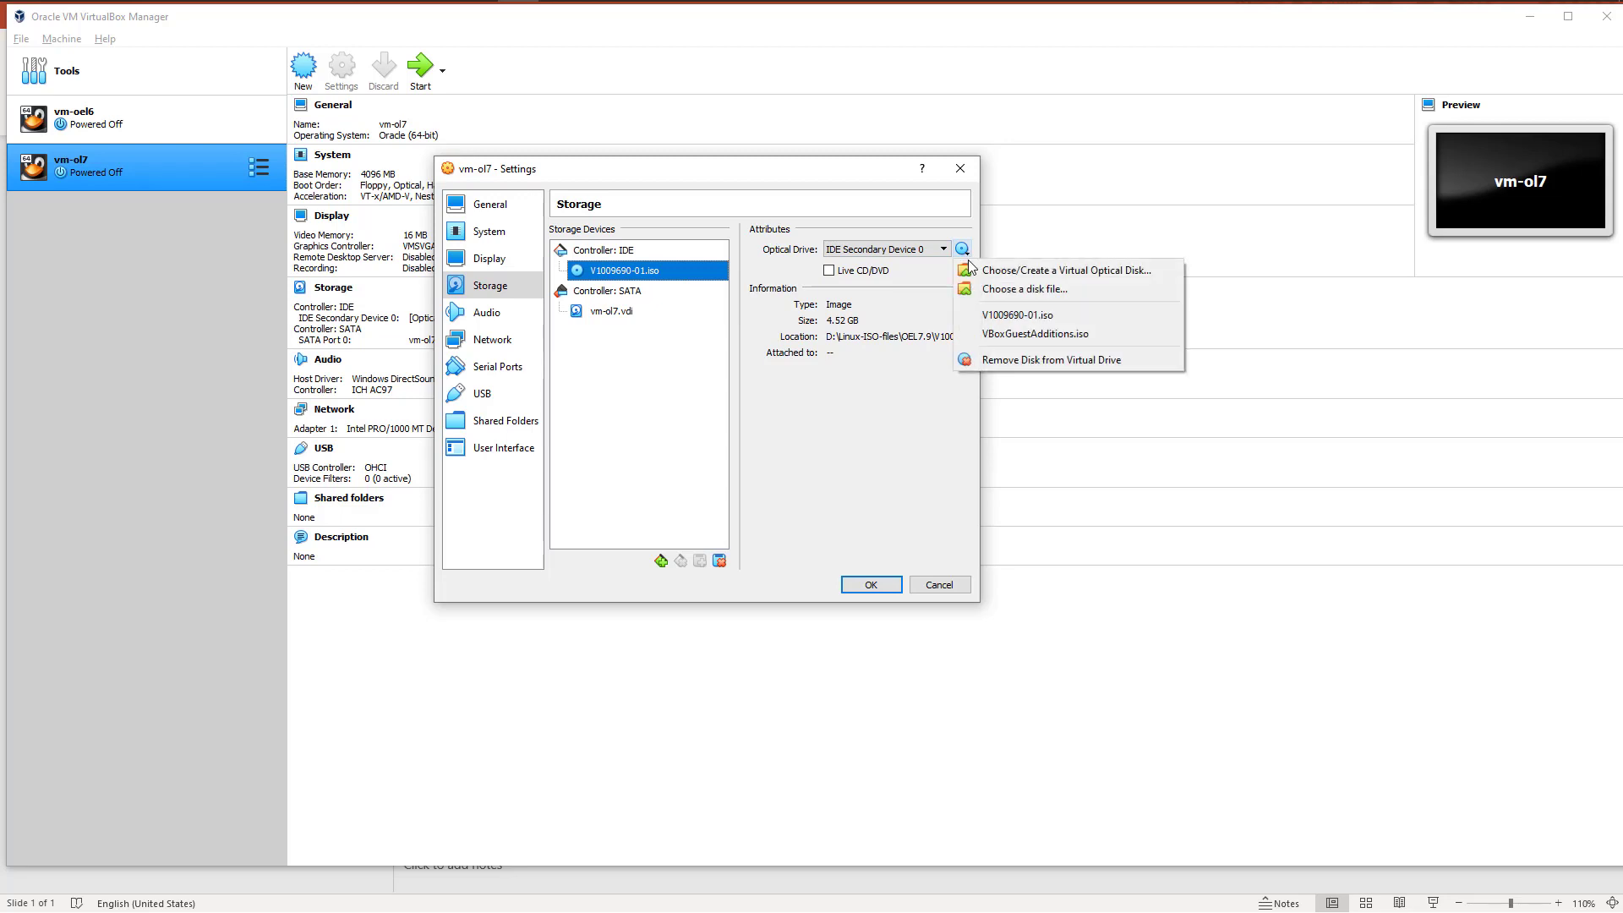
{"action": "left_click", "coordinate": [1031, 292]}
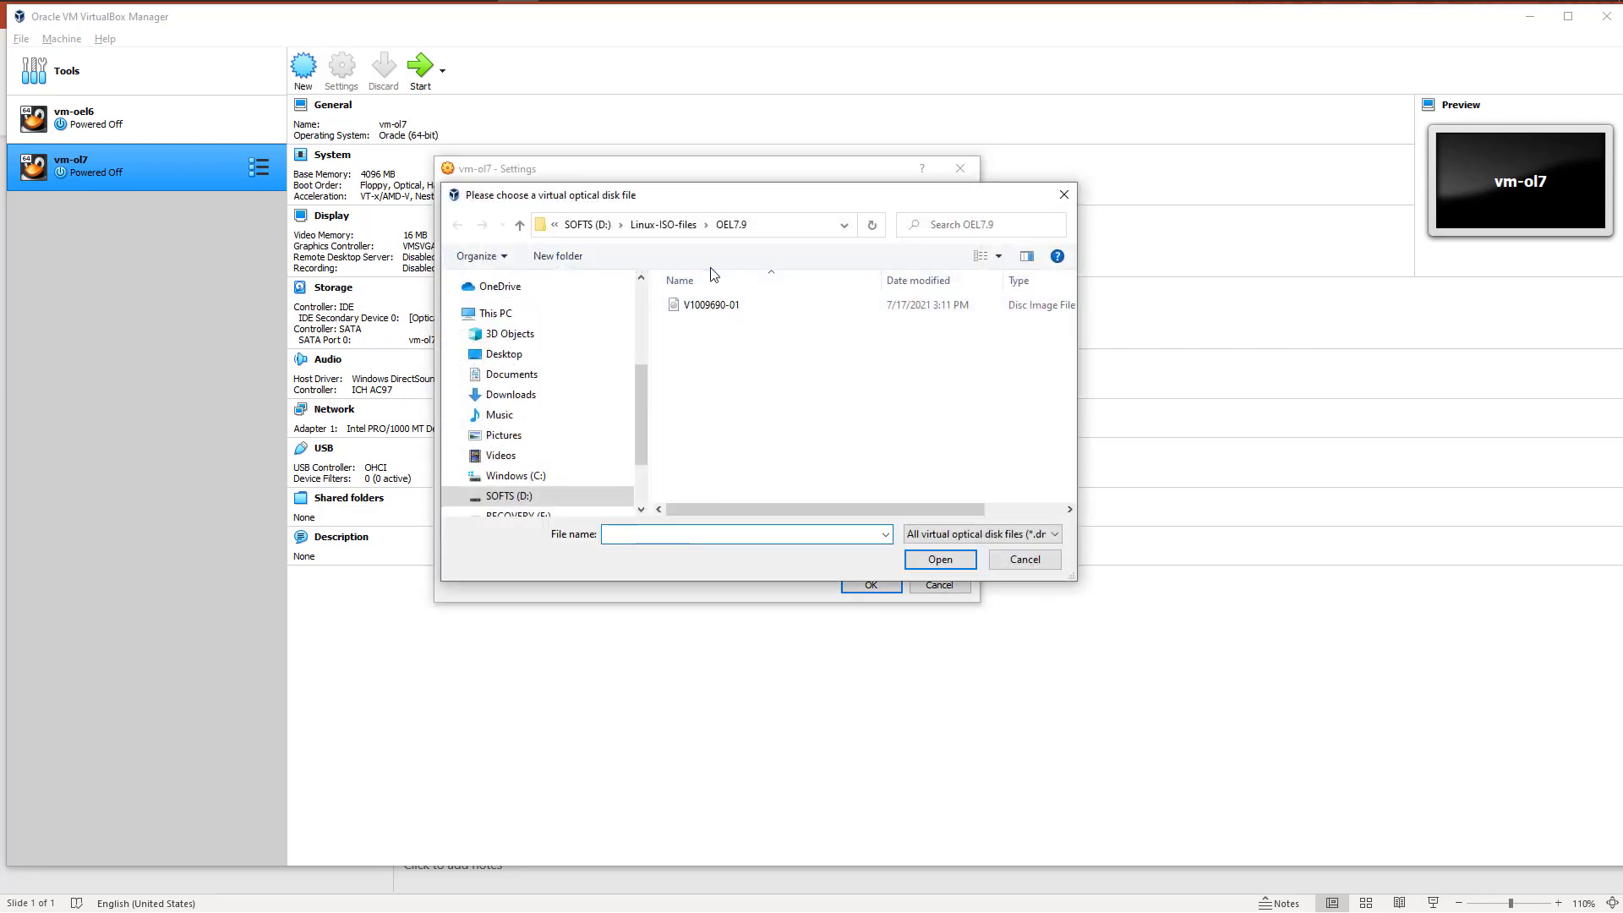
{"action": "left_click", "coordinate": [730, 226]}
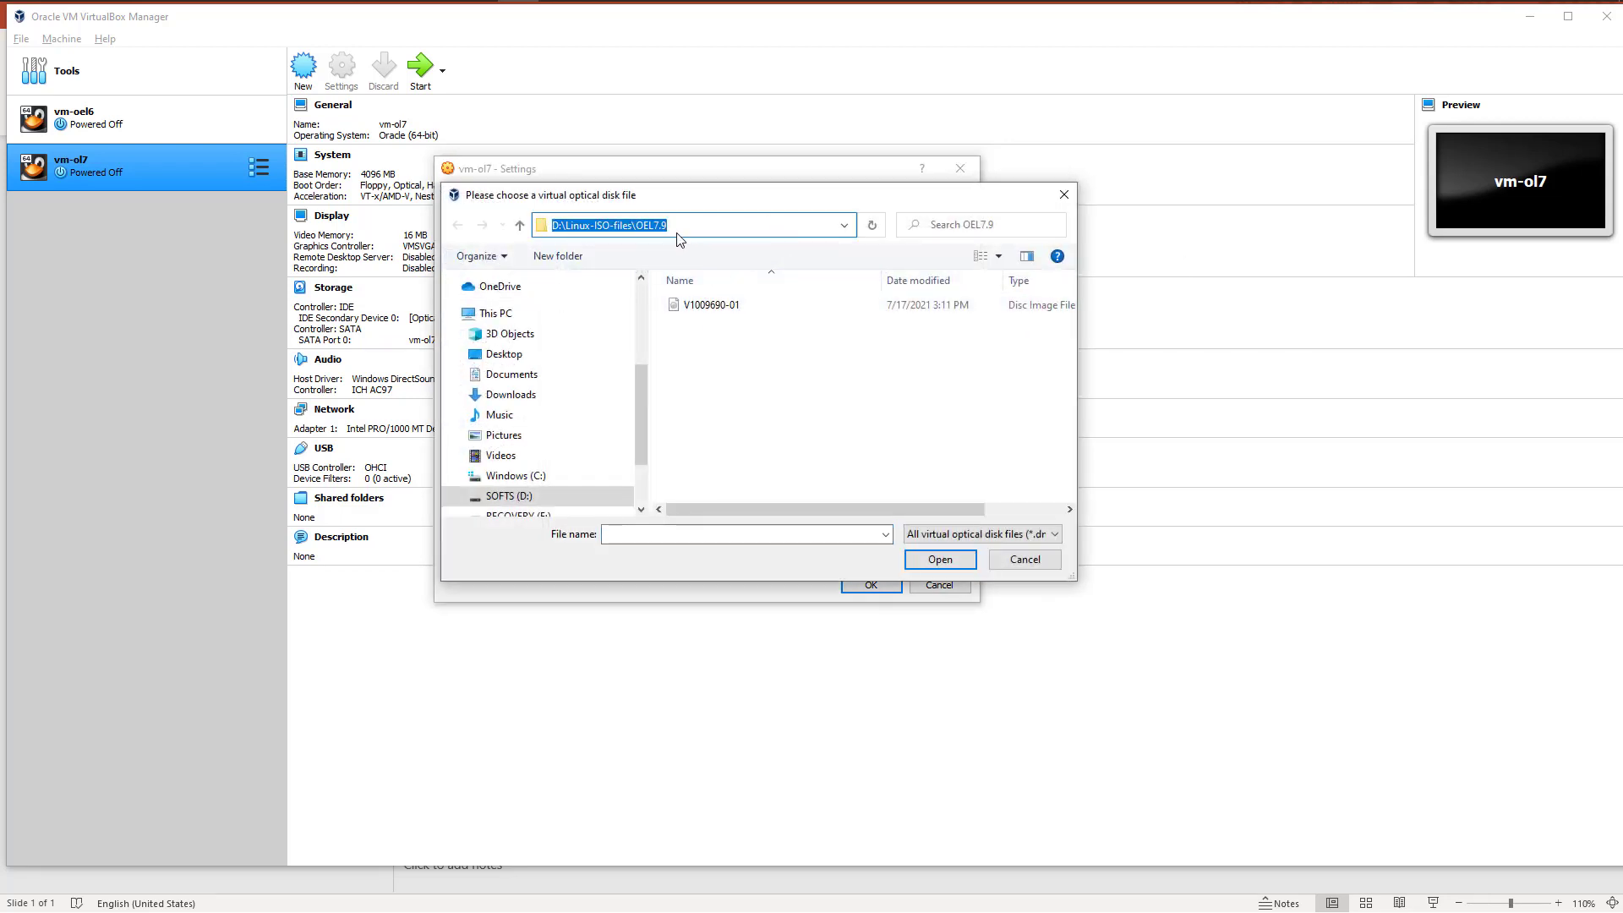
{"action": "left_click", "coordinate": [688, 226]}
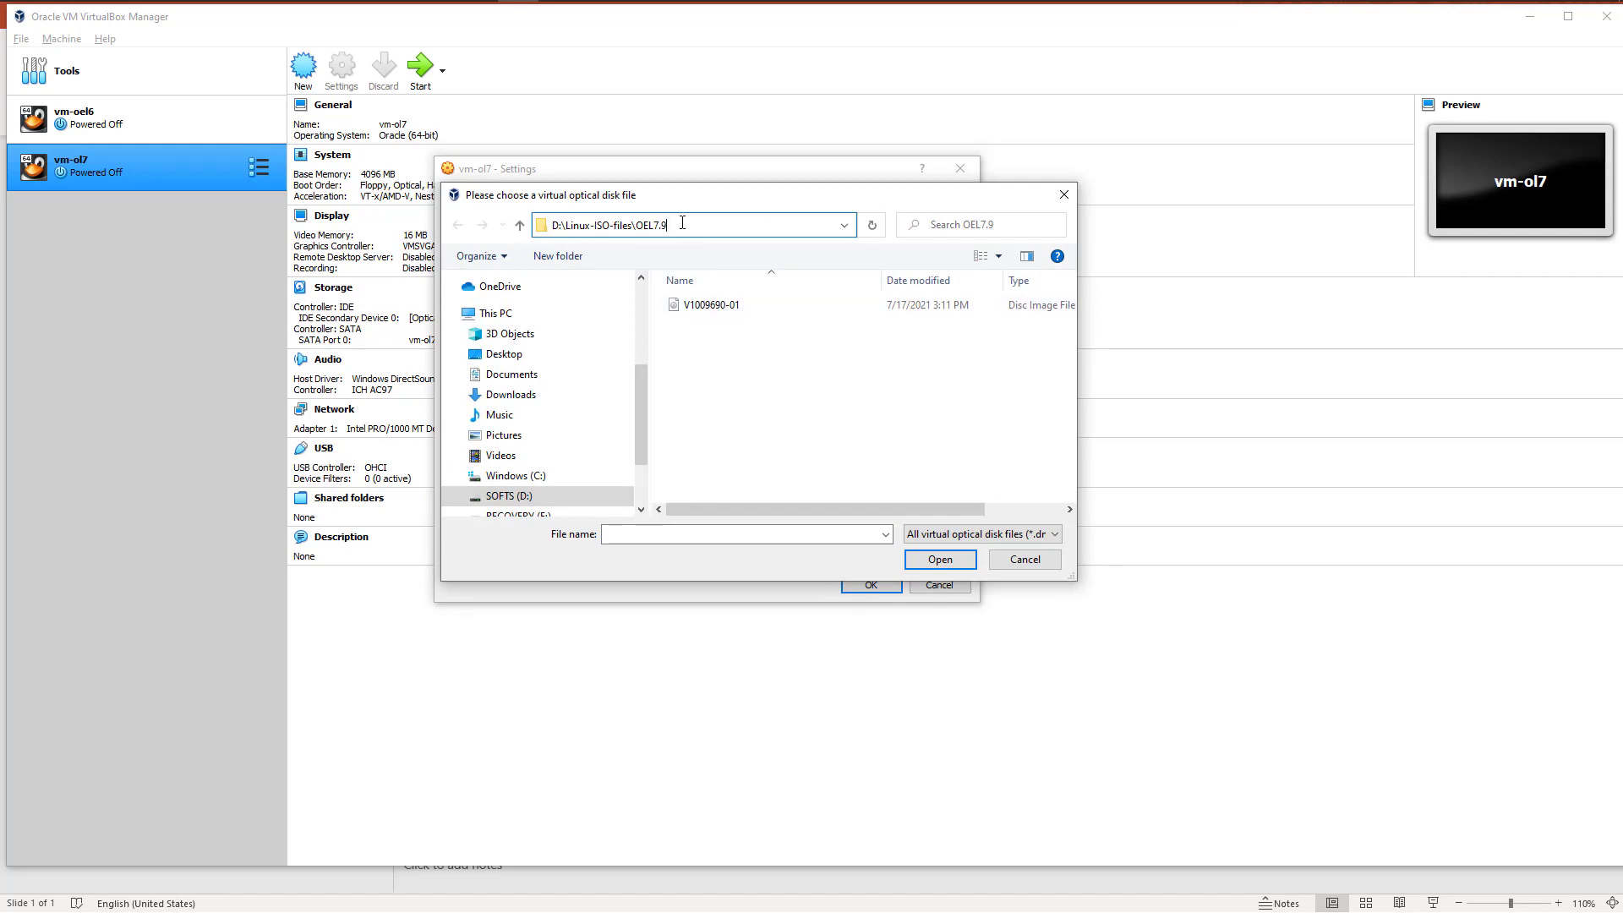
{"action": "left_click", "coordinate": [709, 306]}
{"action": "left_click", "coordinate": [937, 560]}
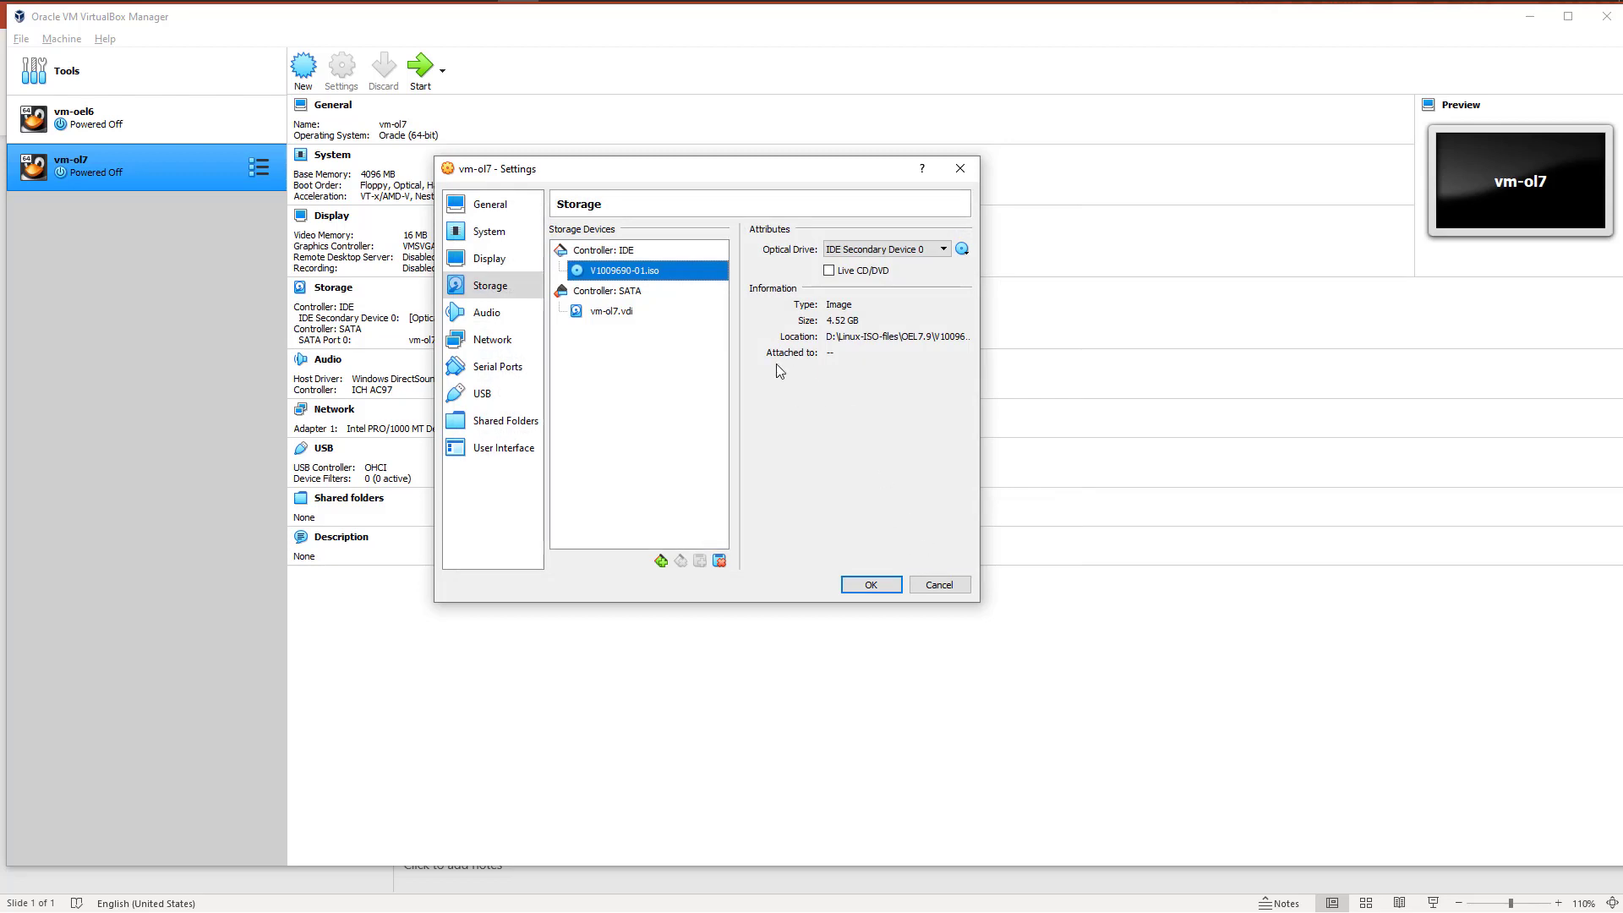
Step: Review the attributes of the vm-ol7.vdi disk and the attached ISO image, as well as the audio settings
{"action": "left_click", "coordinate": [614, 312]}
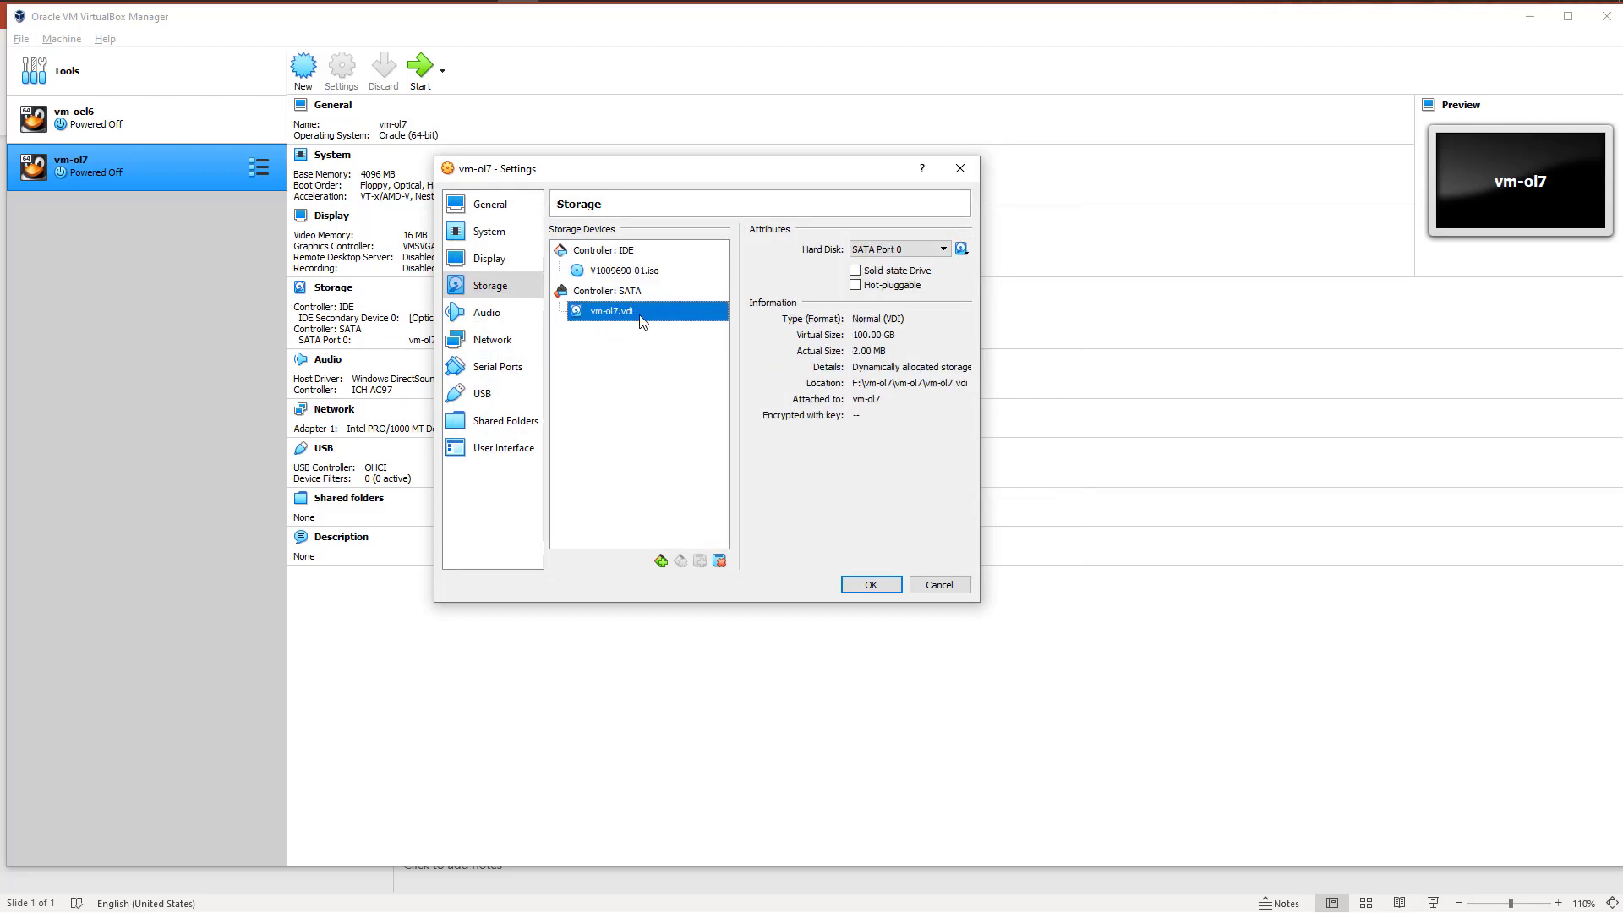
{"action": "left_click", "coordinate": [630, 272]}
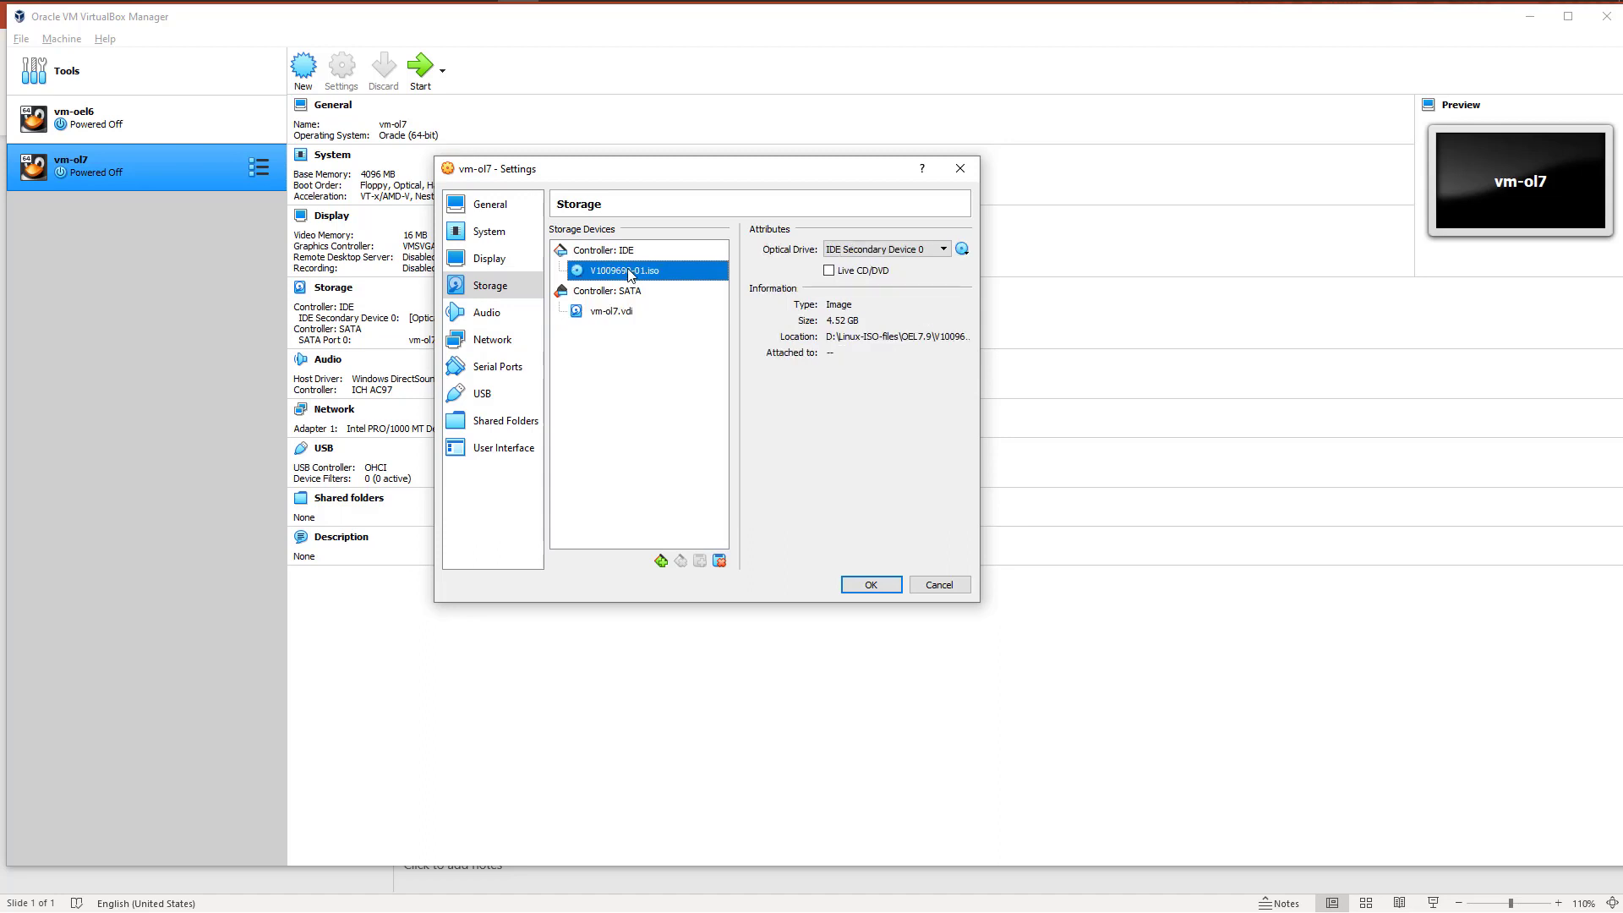
{"action": "left_click", "coordinate": [499, 319]}
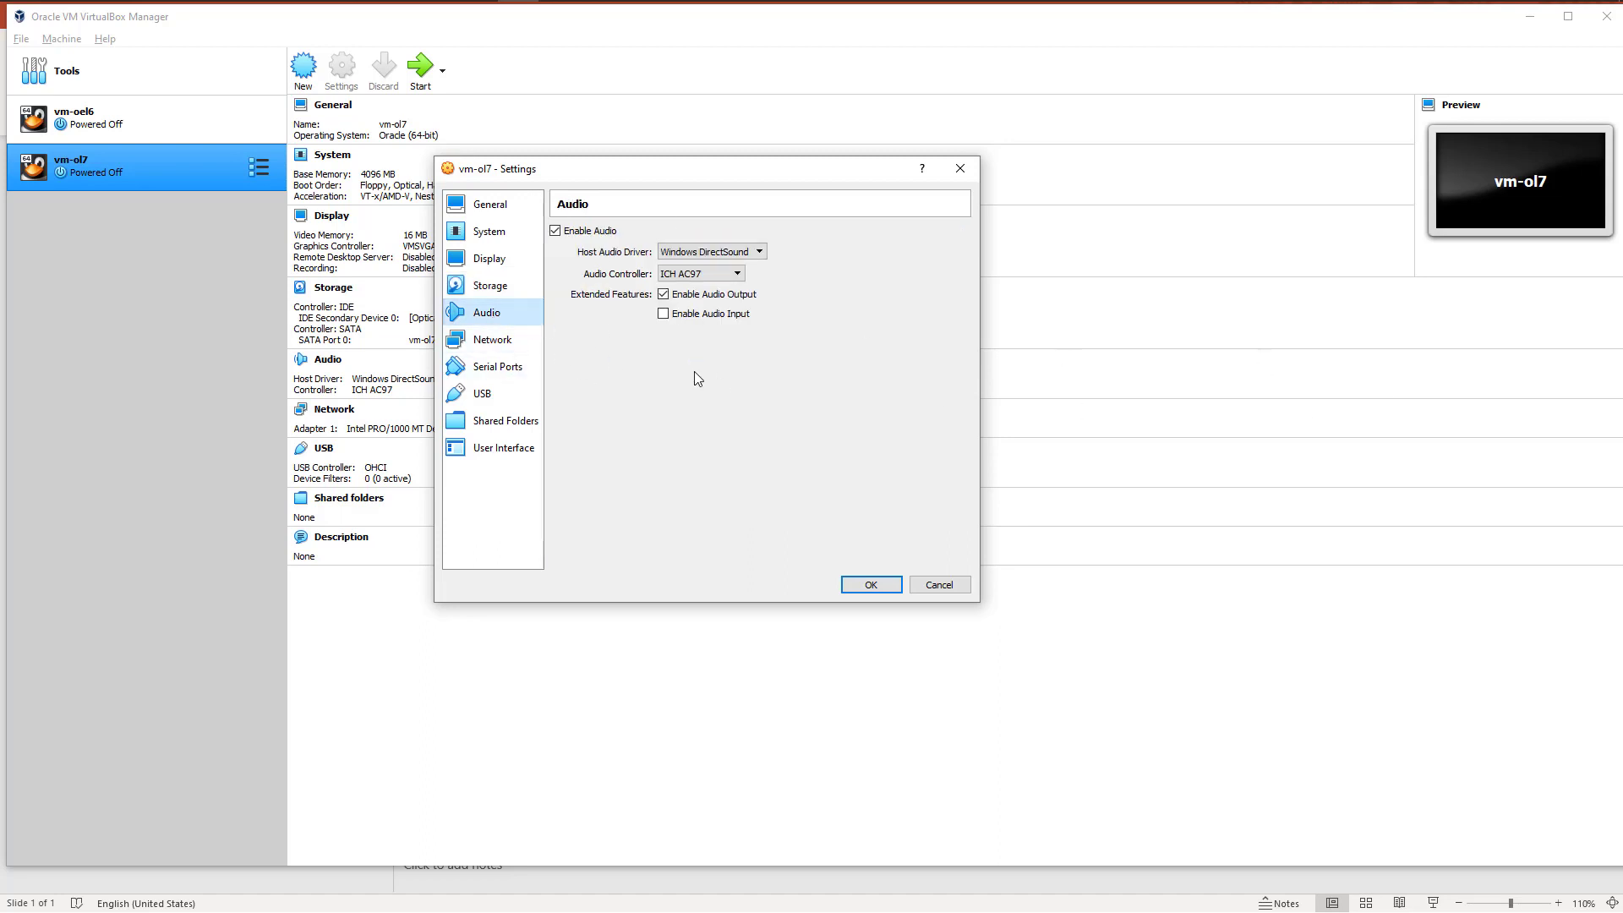
Step: Attach network adapter 1 of vm-ol7 to Bridged Adapter, and enable adapter 2 with NAT
{"action": "left_click", "coordinate": [499, 340]}
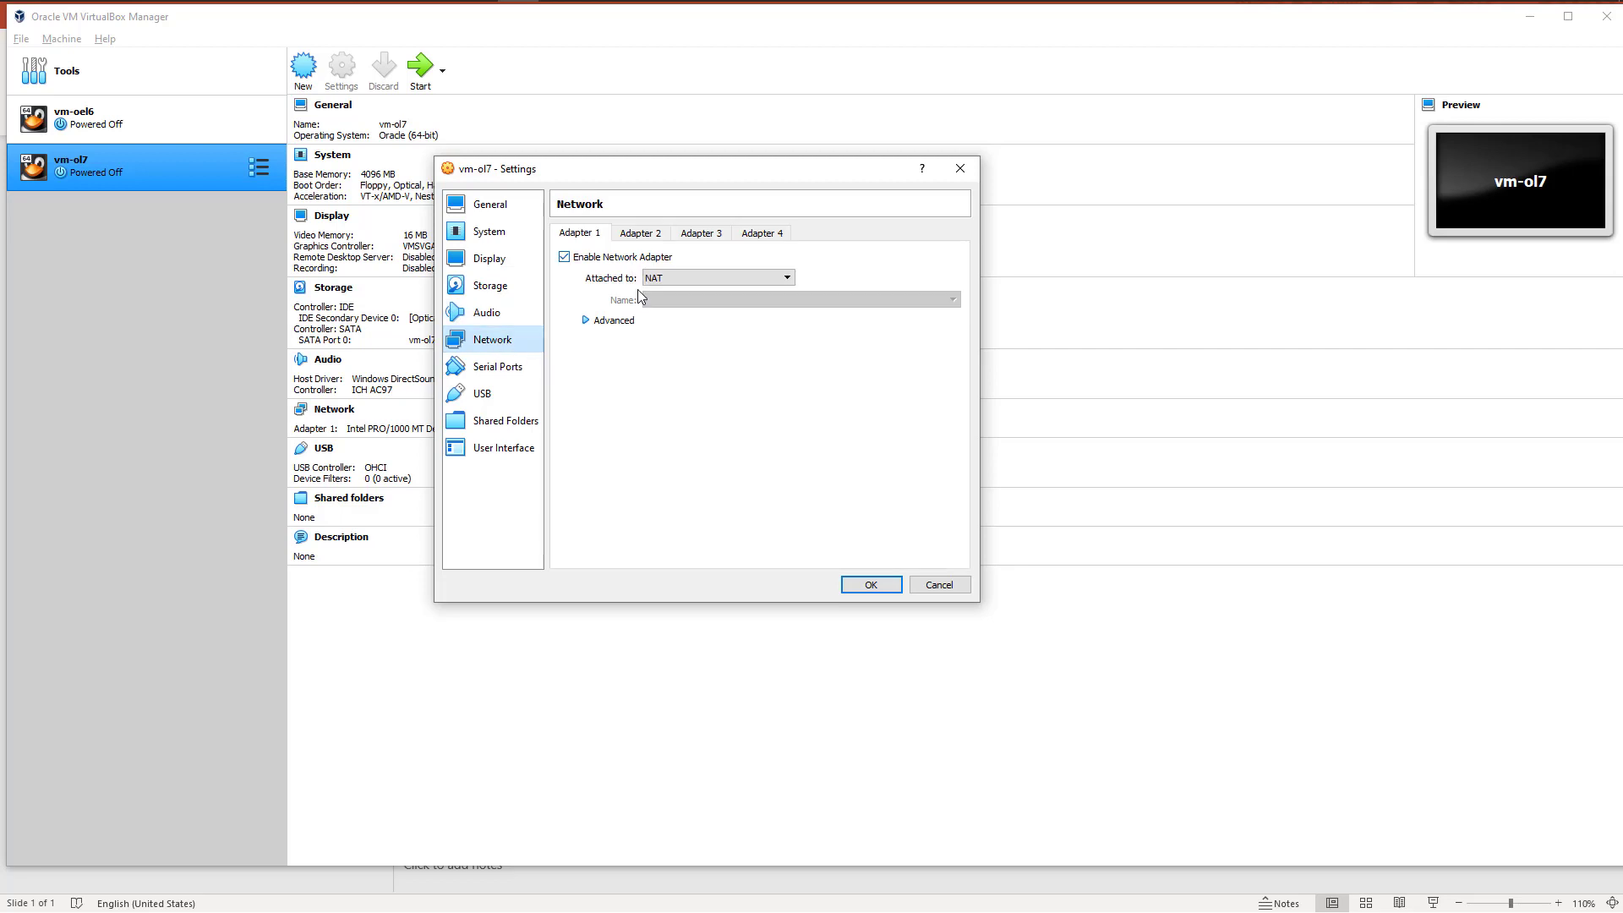
{"action": "left_click", "coordinate": [691, 279]}
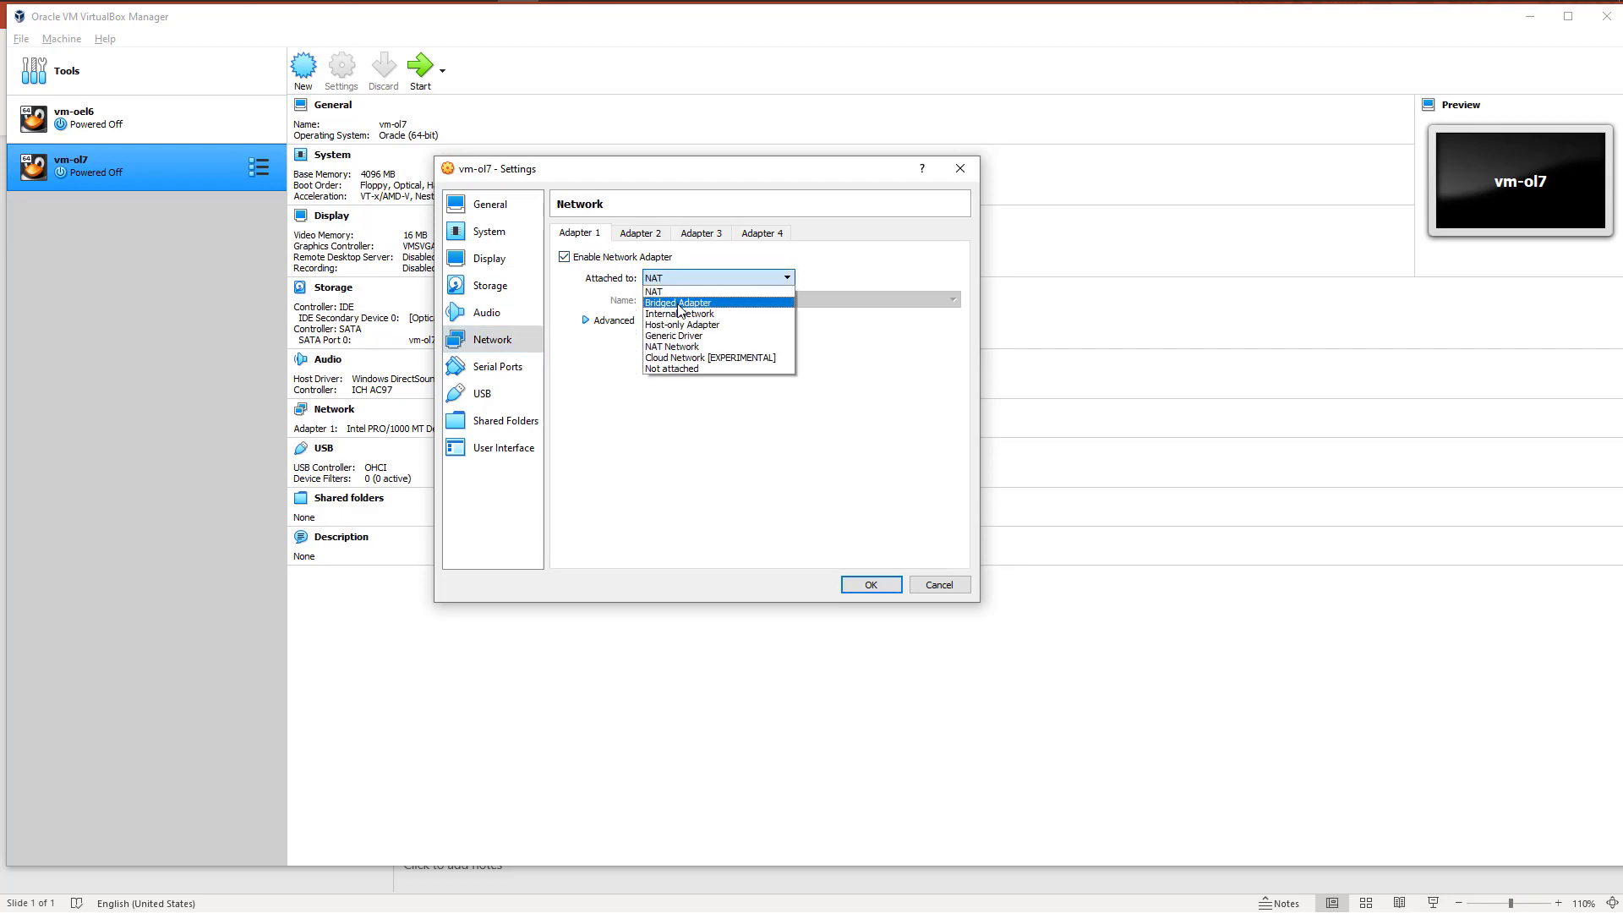
{"action": "left_click", "coordinate": [680, 303]}
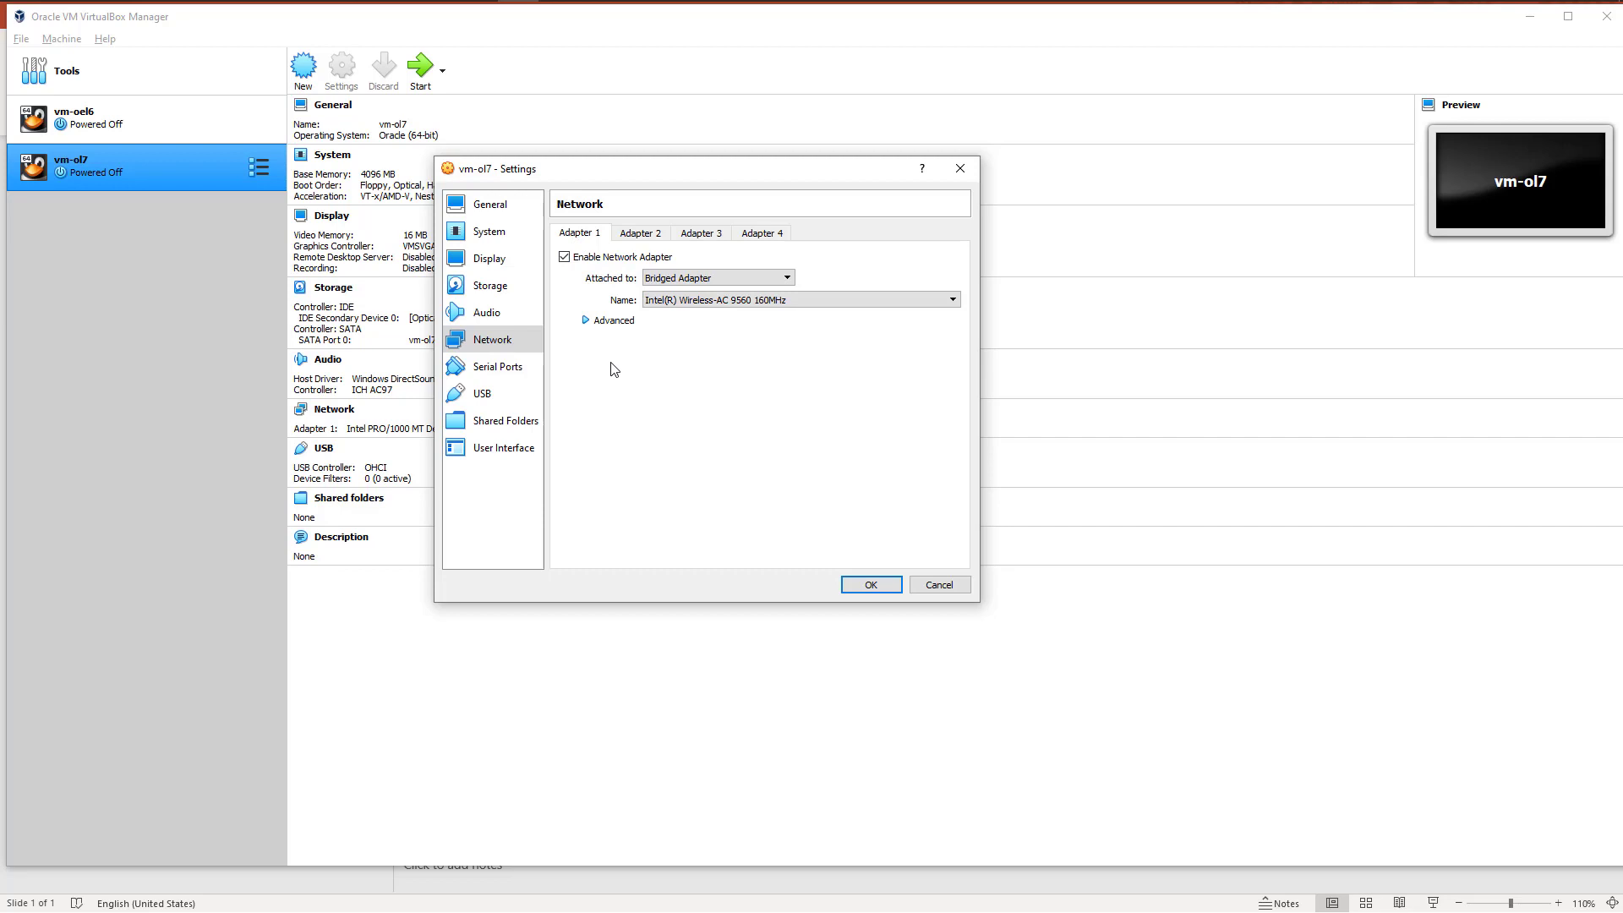
{"action": "left_click", "coordinate": [636, 236]}
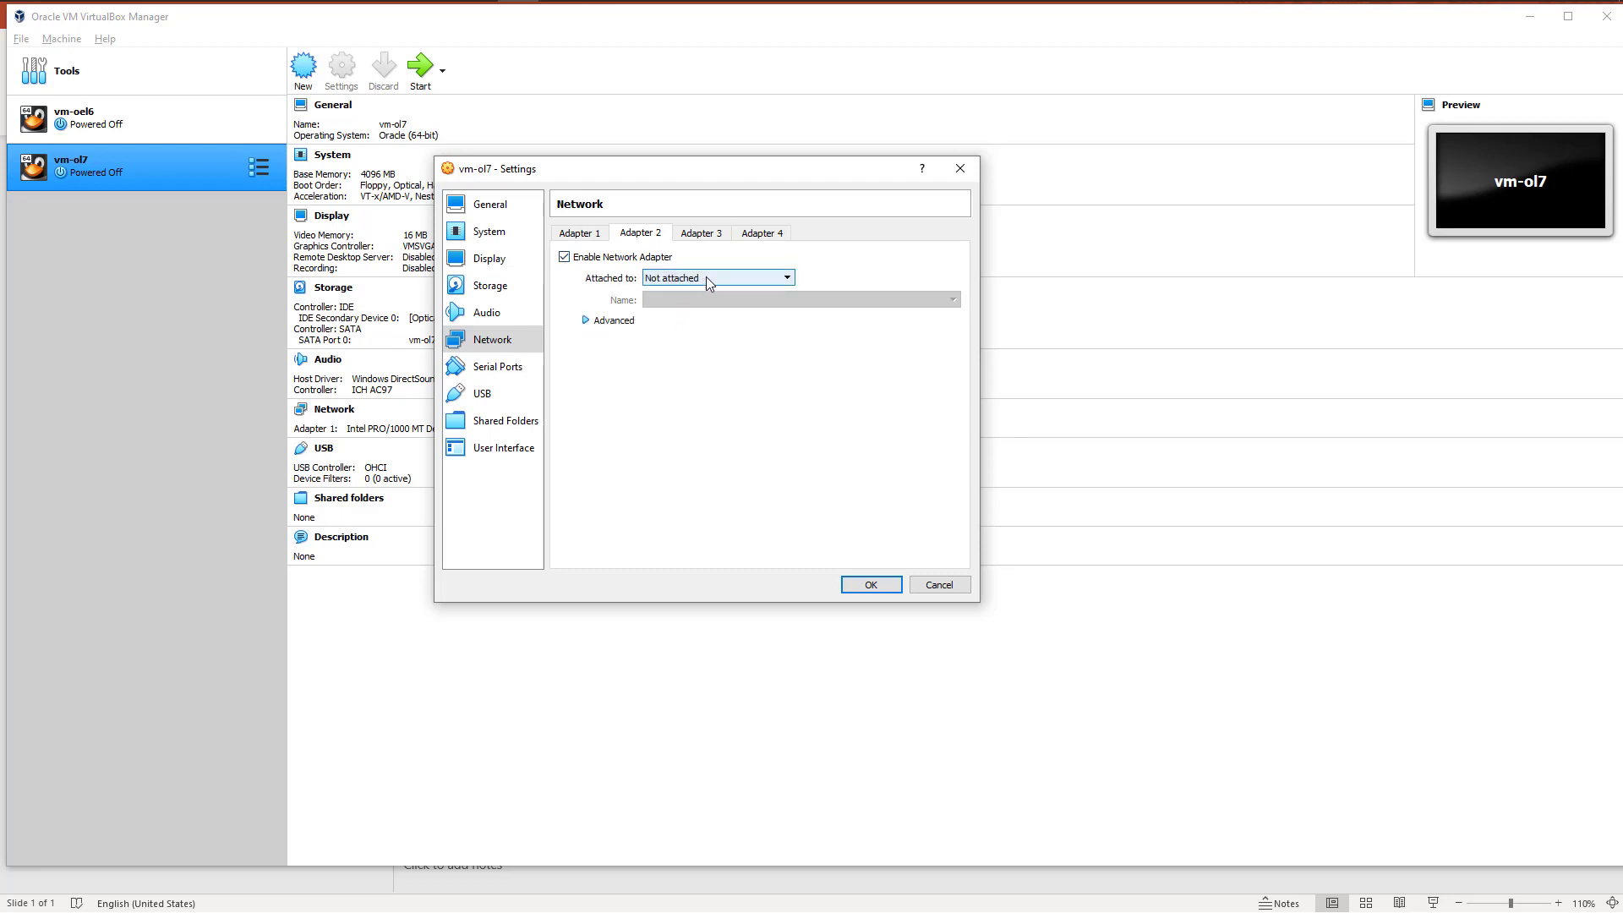
{"action": "left_click", "coordinate": [706, 277]}
{"action": "left_click", "coordinate": [668, 293]}
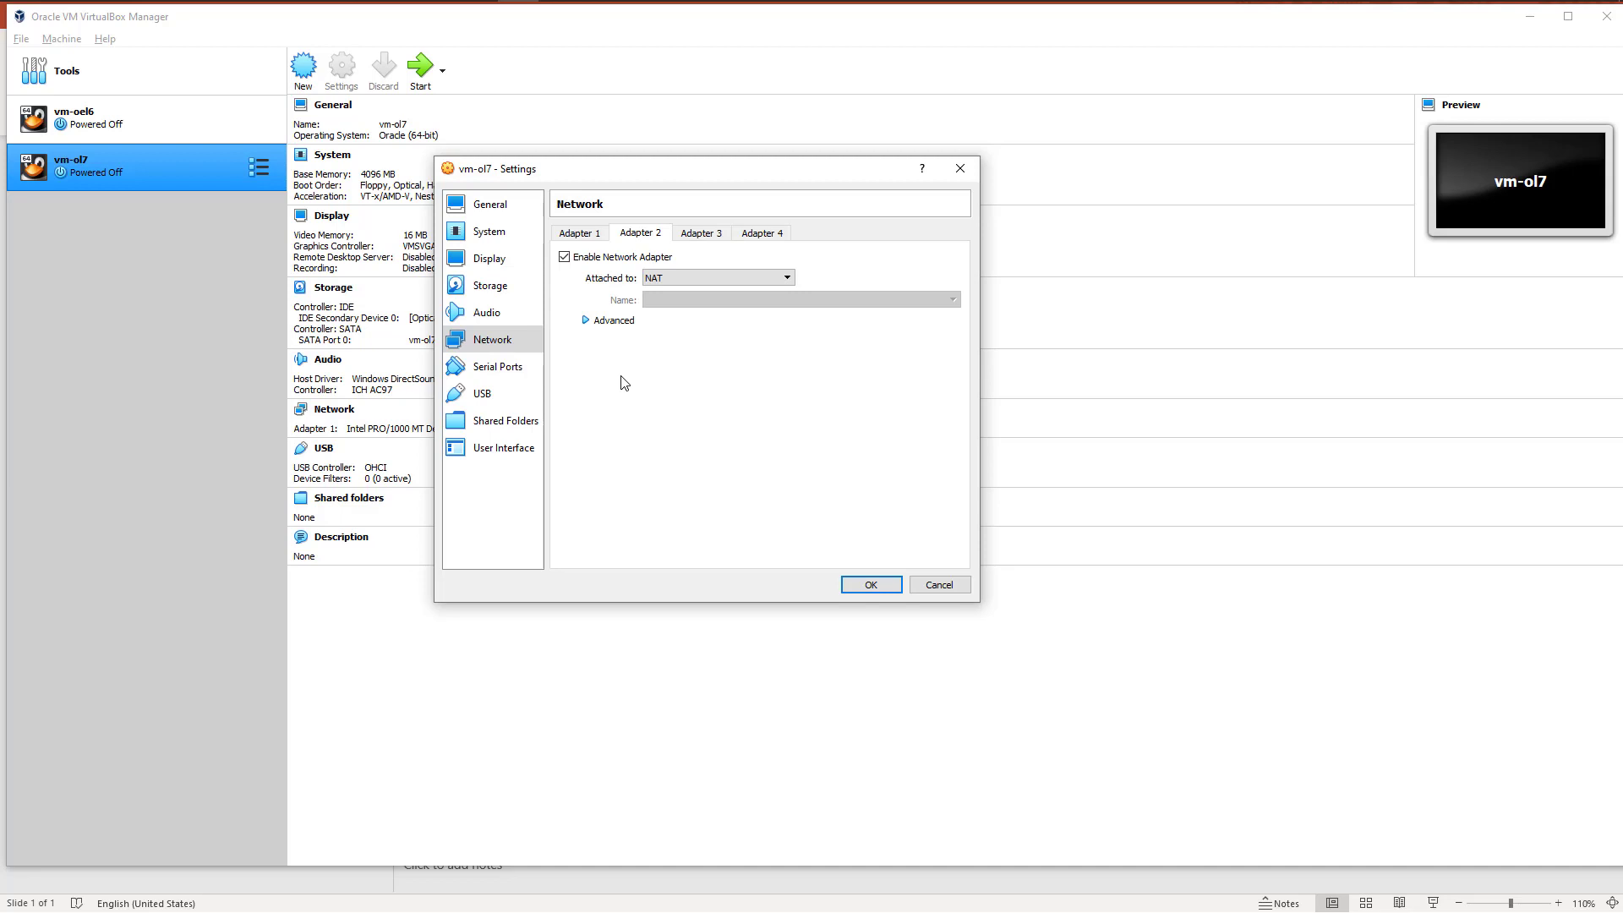
Step: Enable network adapter 3 of vm-ol7 and attach it to Bridged Adapter
{"action": "left_click", "coordinate": [705, 236]}
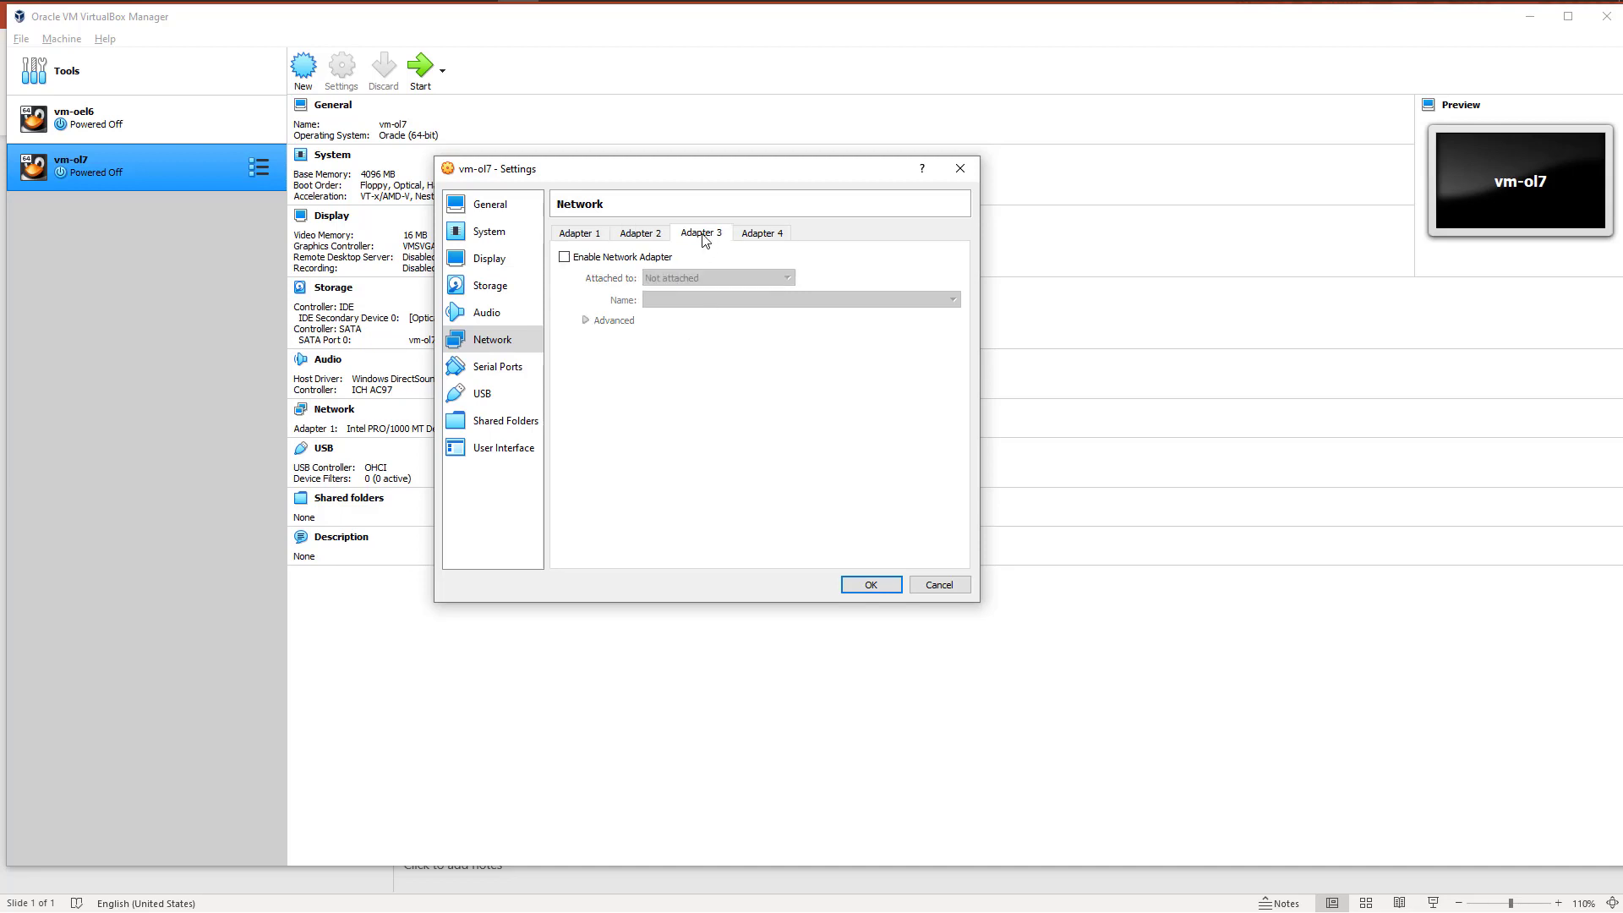
{"action": "left_click", "coordinate": [564, 259]}
{"action": "left_click", "coordinate": [700, 277]}
{"action": "left_click", "coordinate": [676, 300]}
Step: Review the attachment options of network adapter 2 and compare the settings of adapters 1, 2 and 3
{"action": "left_click", "coordinate": [640, 233]}
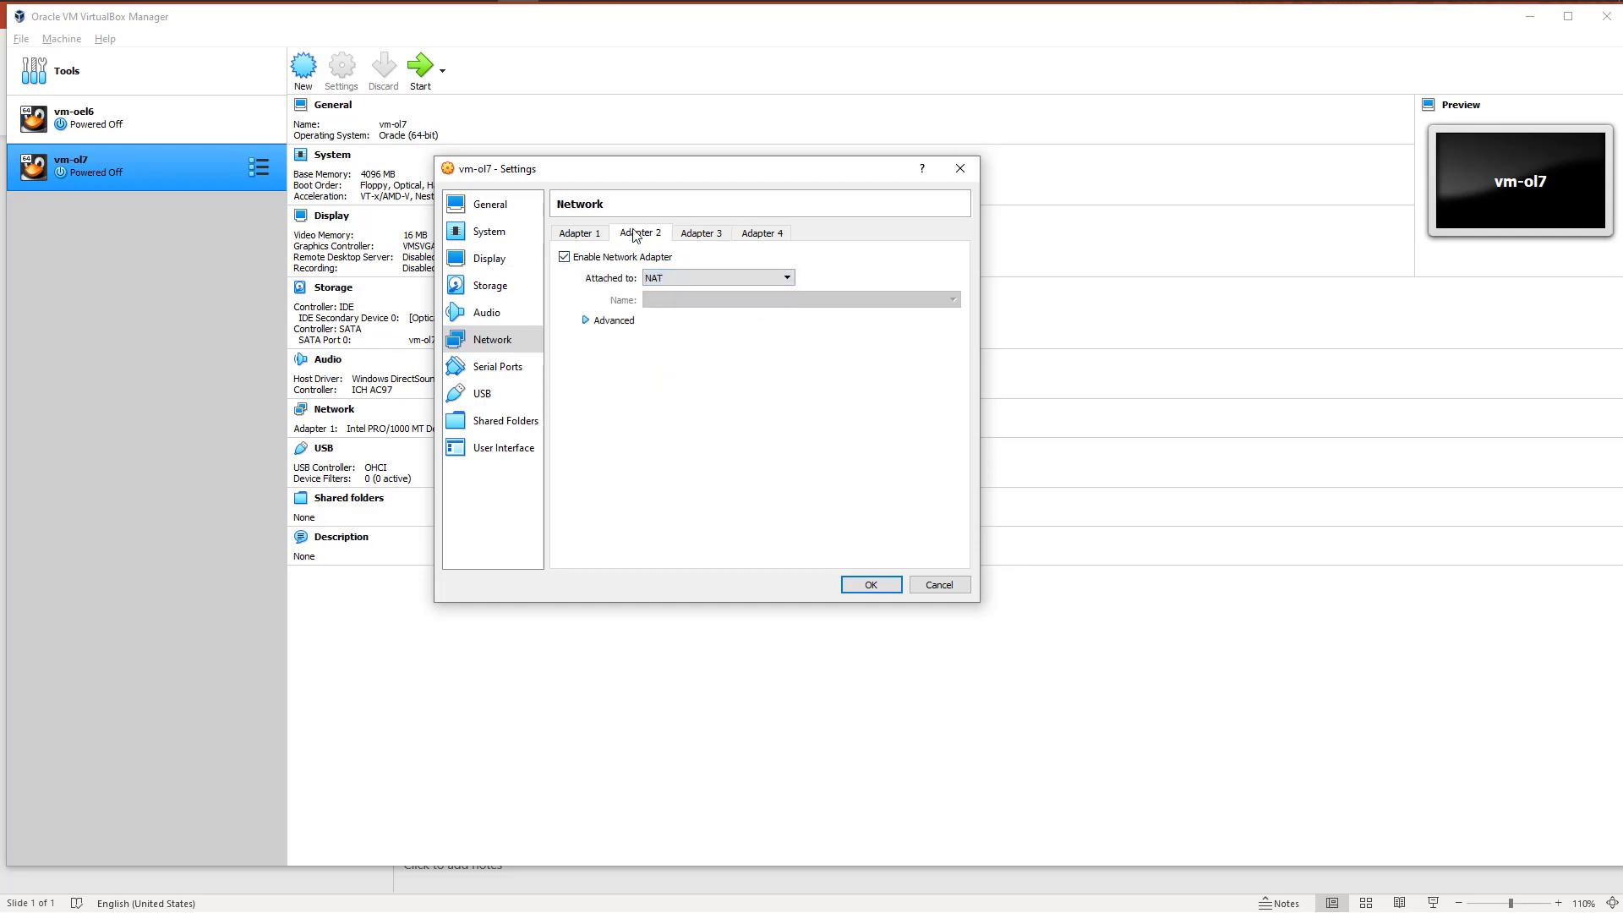
{"action": "left_click", "coordinate": [685, 277]}
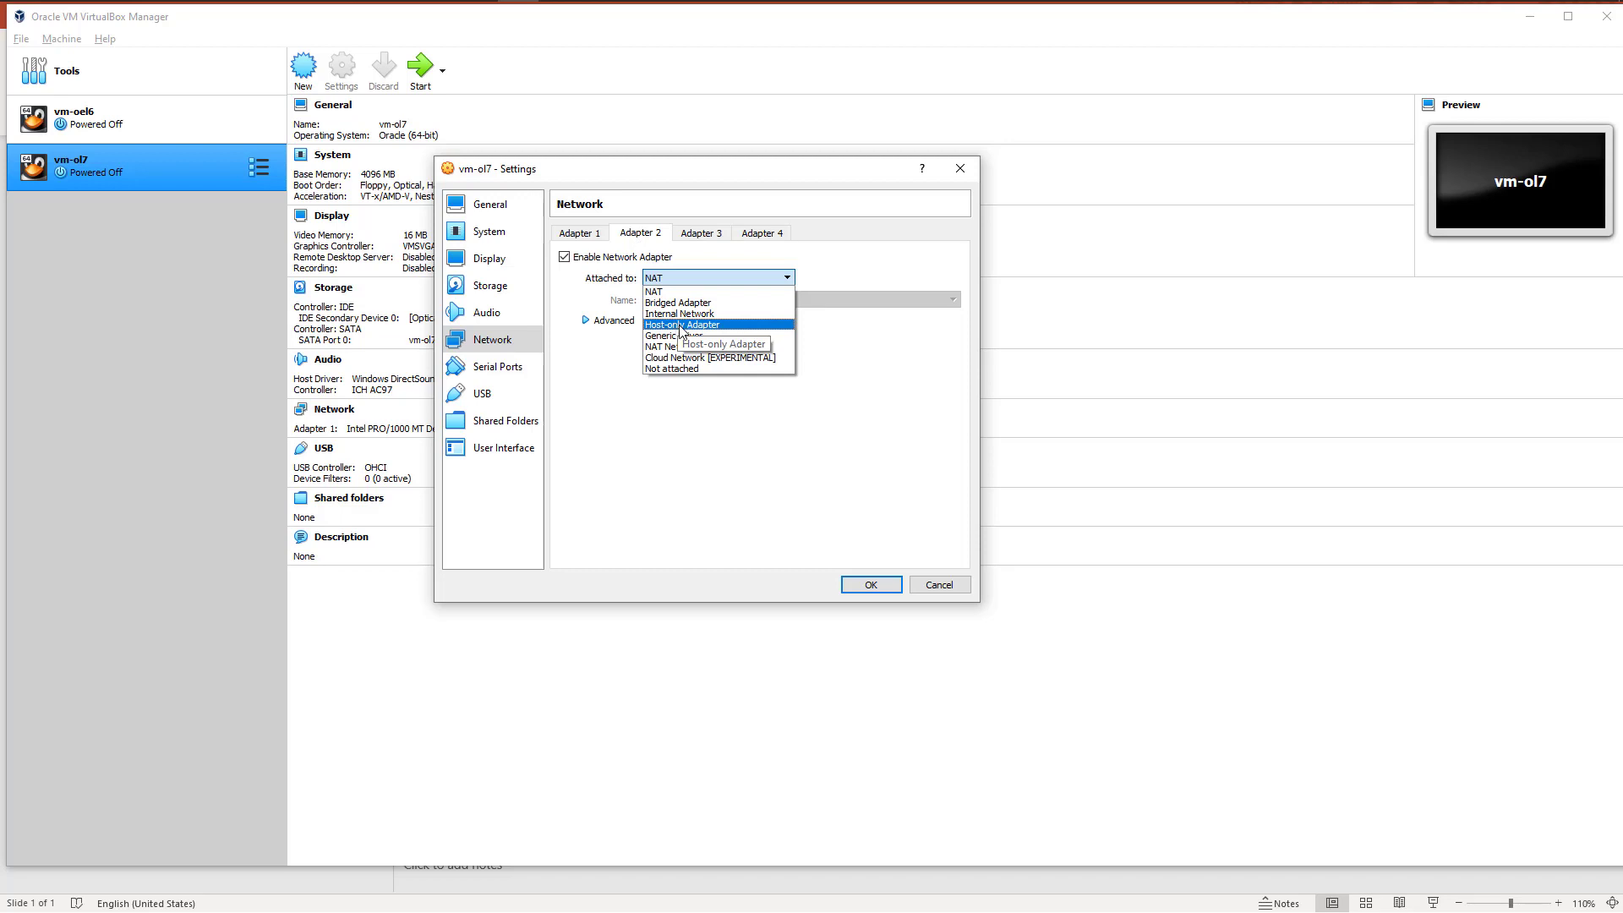
{"action": "left_click", "coordinate": [646, 414]}
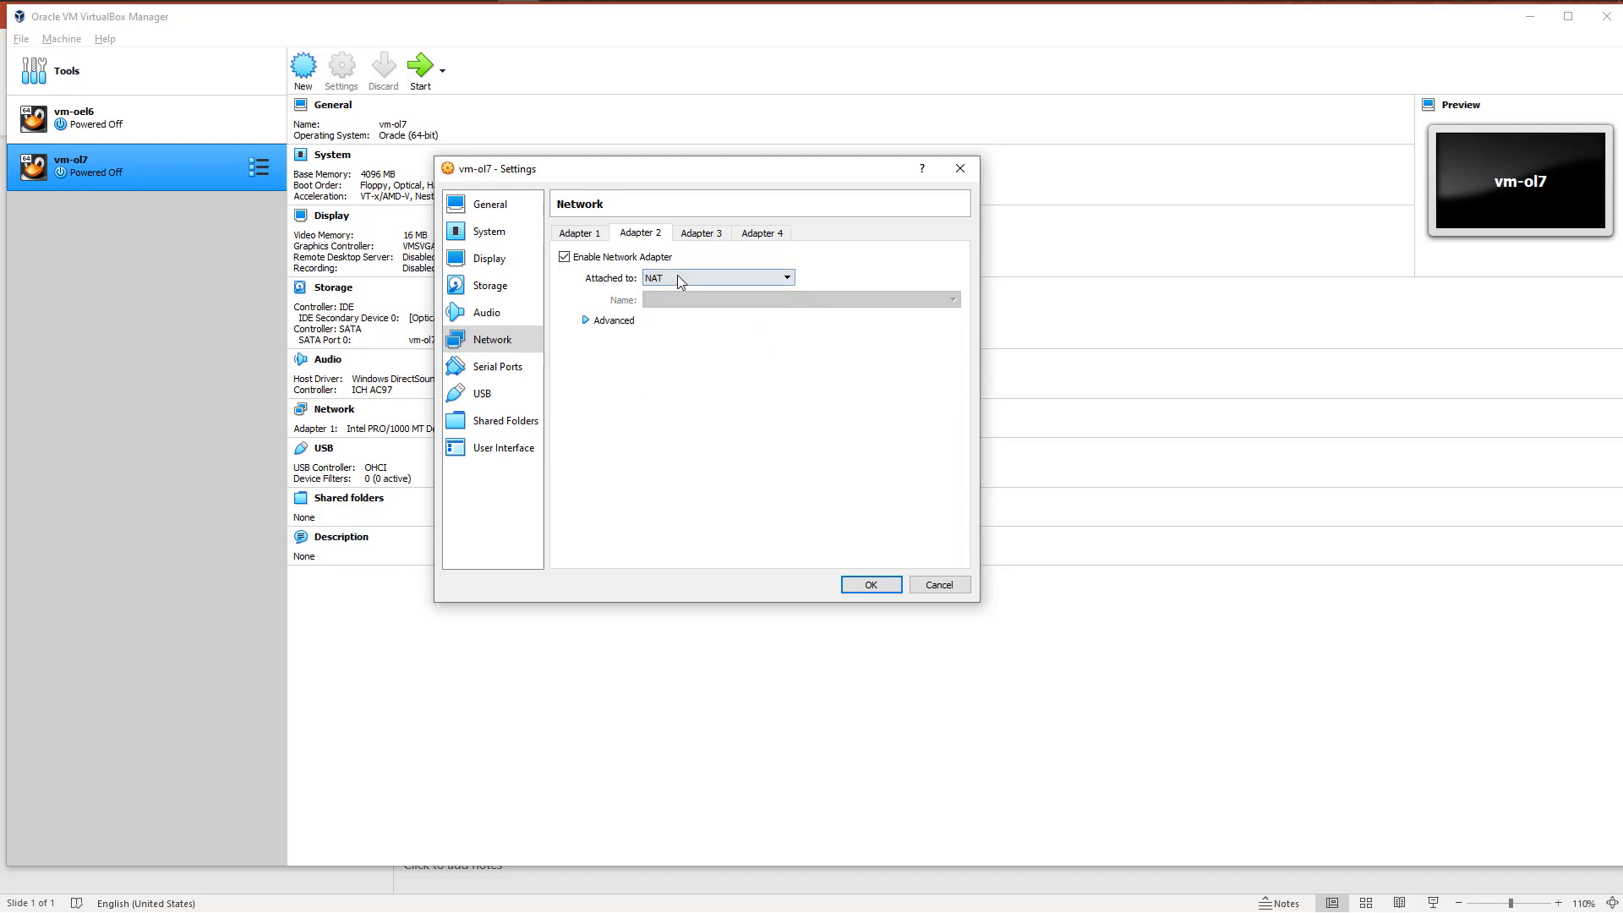
{"action": "left_click", "coordinate": [699, 236]}
{"action": "left_click", "coordinate": [640, 238]}
{"action": "left_click", "coordinate": [582, 235]}
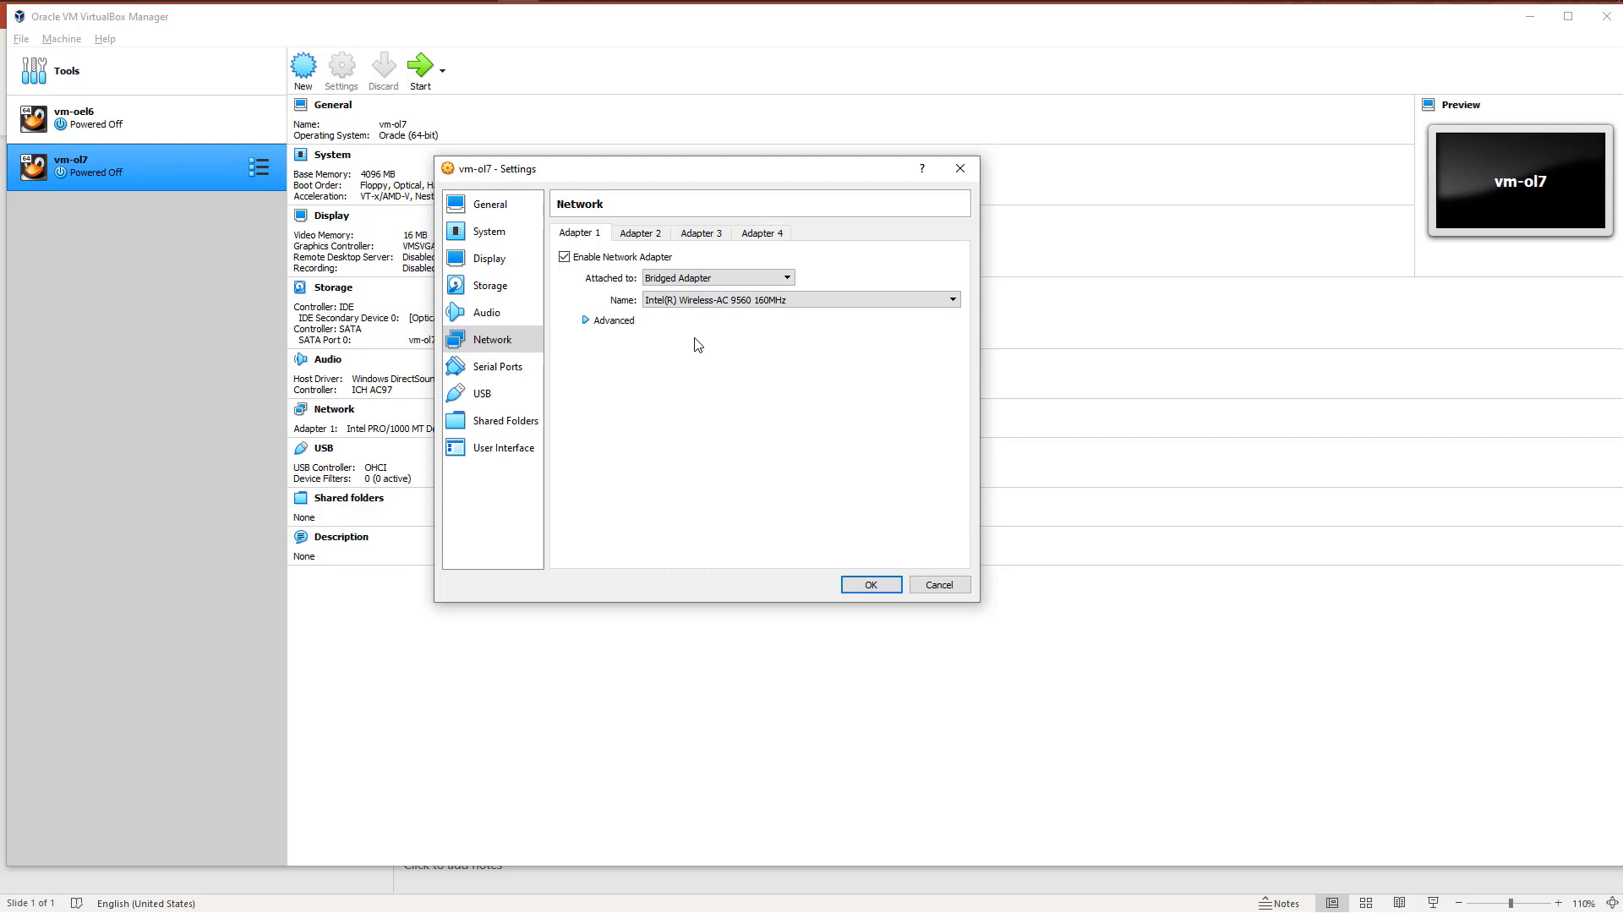
Step: Review the settings of all four serial ports and the USB controller of vm-ol7
{"action": "left_click", "coordinate": [496, 372]}
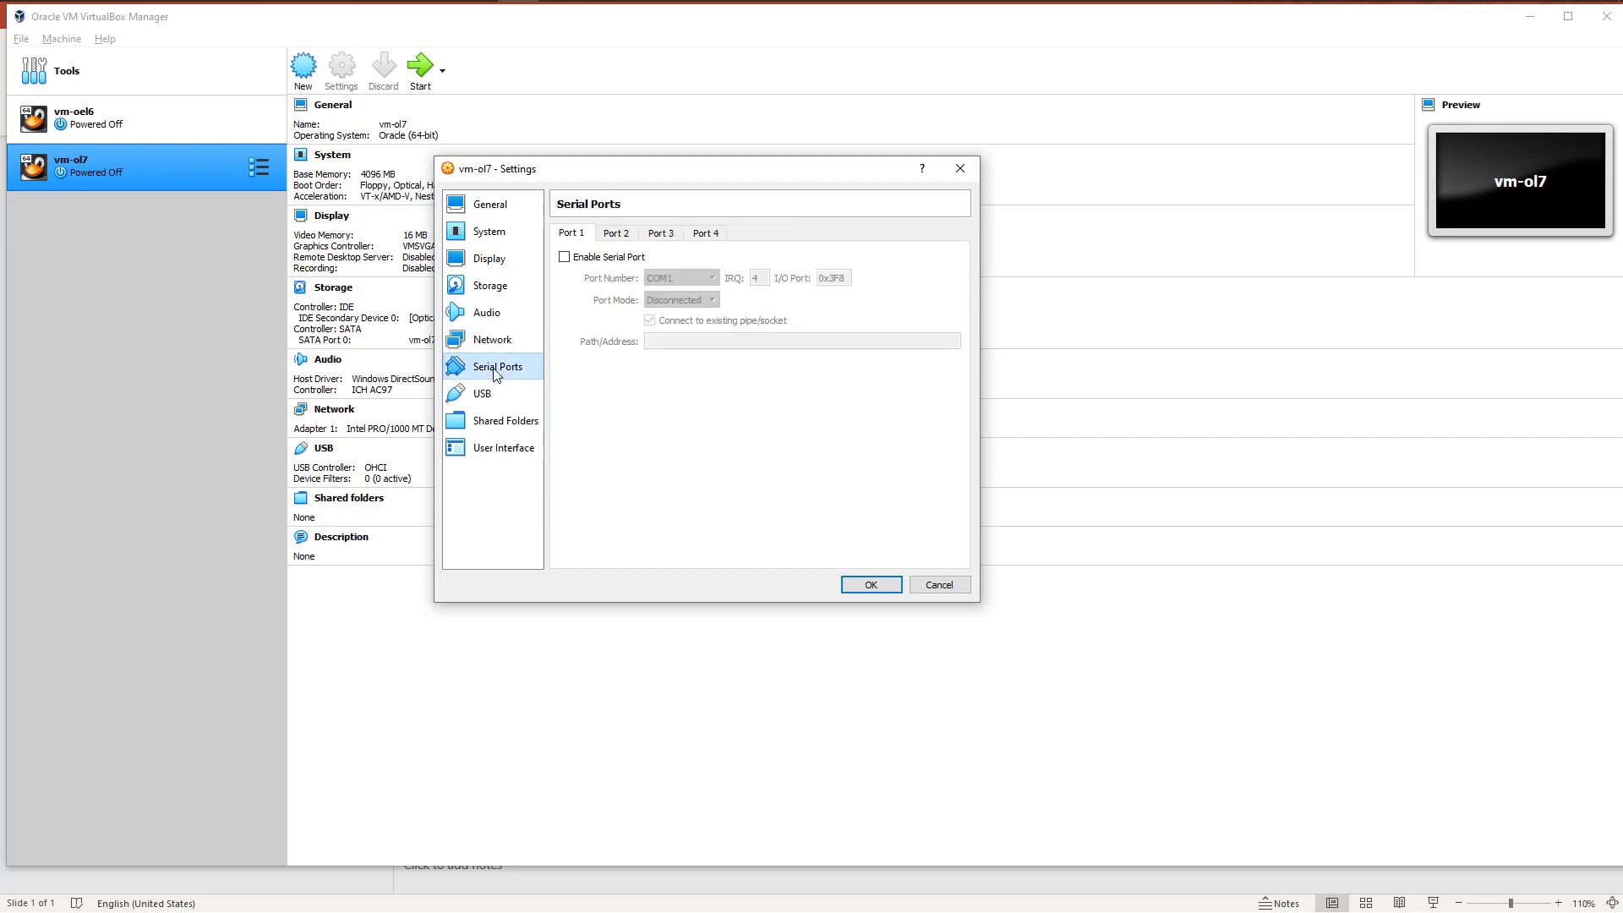
{"action": "left_click", "coordinate": [620, 235]}
{"action": "left_click", "coordinate": [661, 240]}
{"action": "left_click", "coordinate": [706, 237]}
{"action": "left_click", "coordinate": [580, 239]}
{"action": "left_click", "coordinate": [475, 399]}
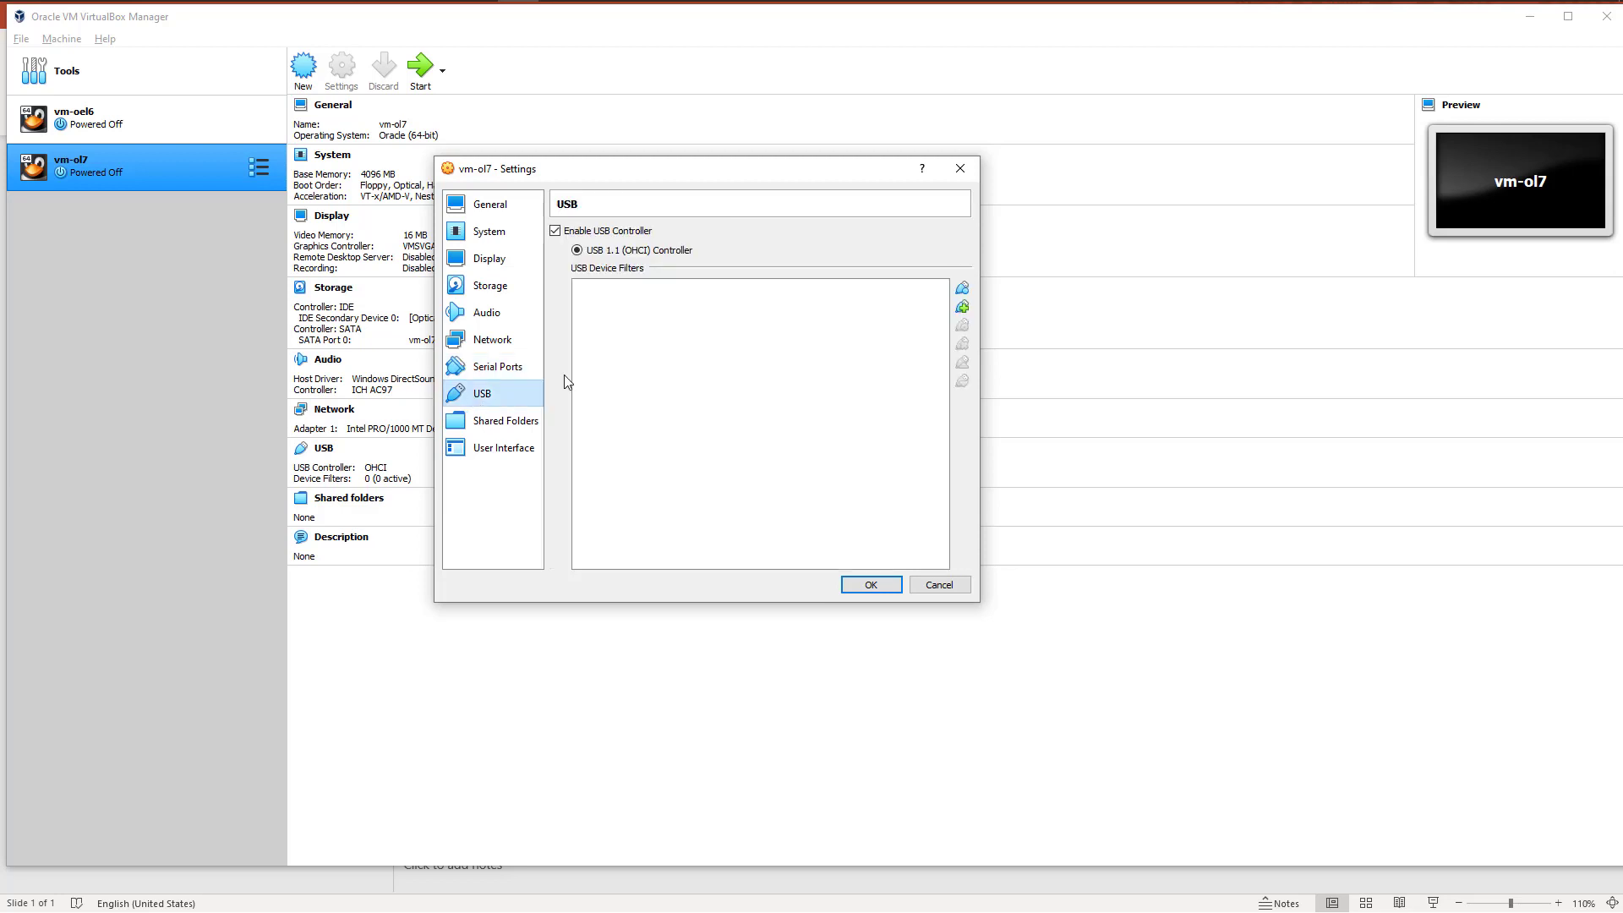
Step: Define a new shared folder for vm-ol7 pointing to the SOFTS (D:) drive, with Read-only and Auto-mount enabled
{"action": "left_click", "coordinate": [501, 422]}
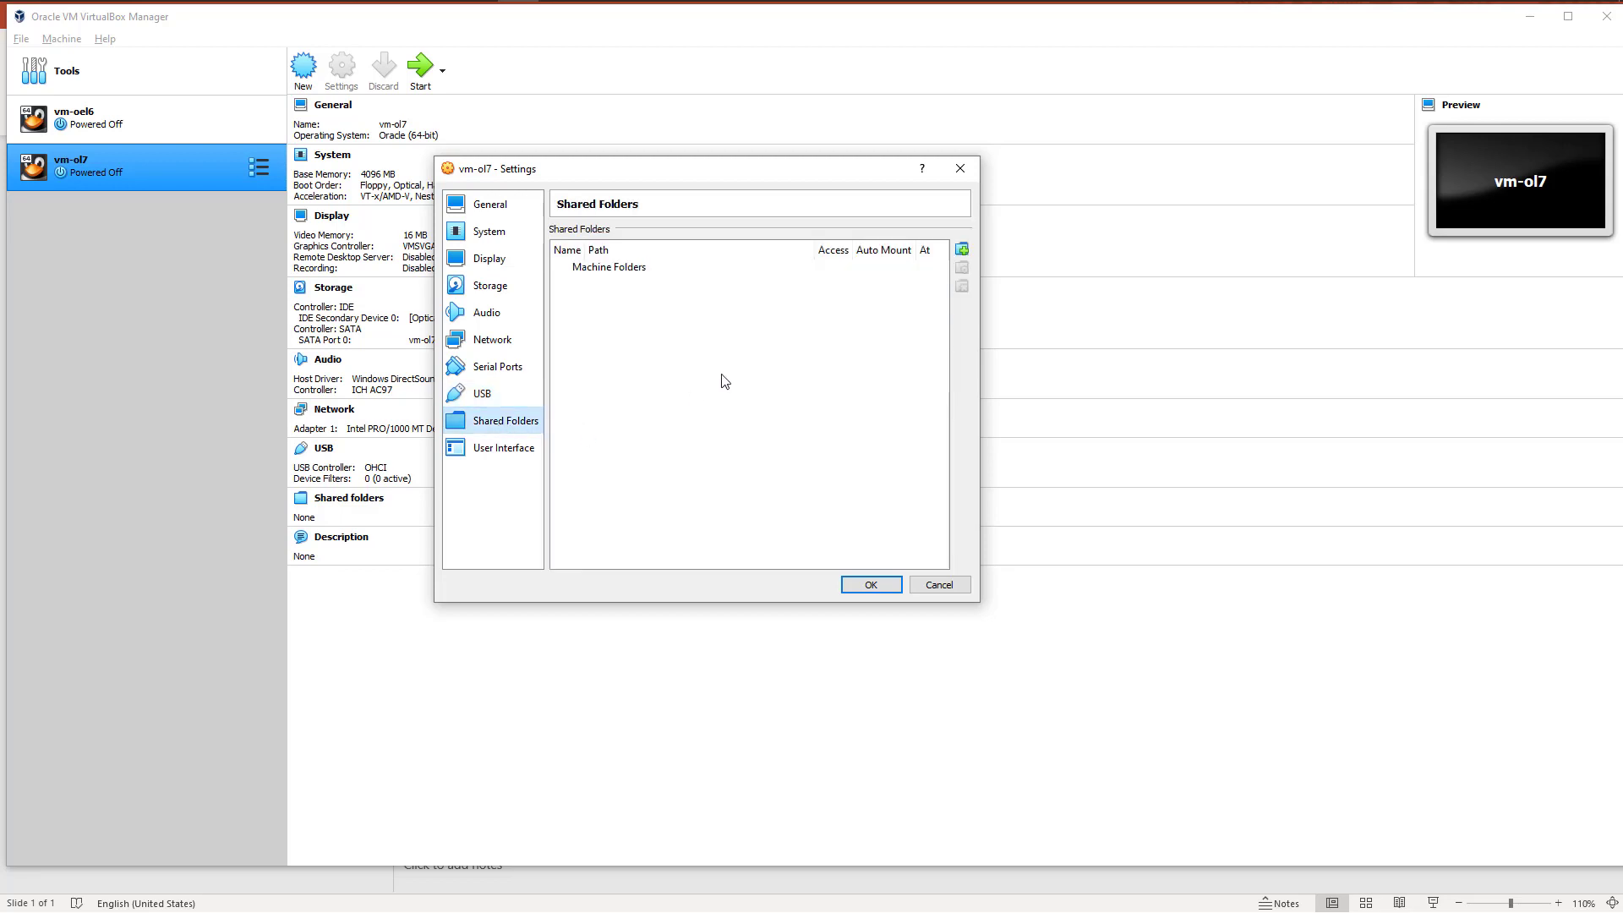
{"action": "left_click", "coordinate": [961, 250]}
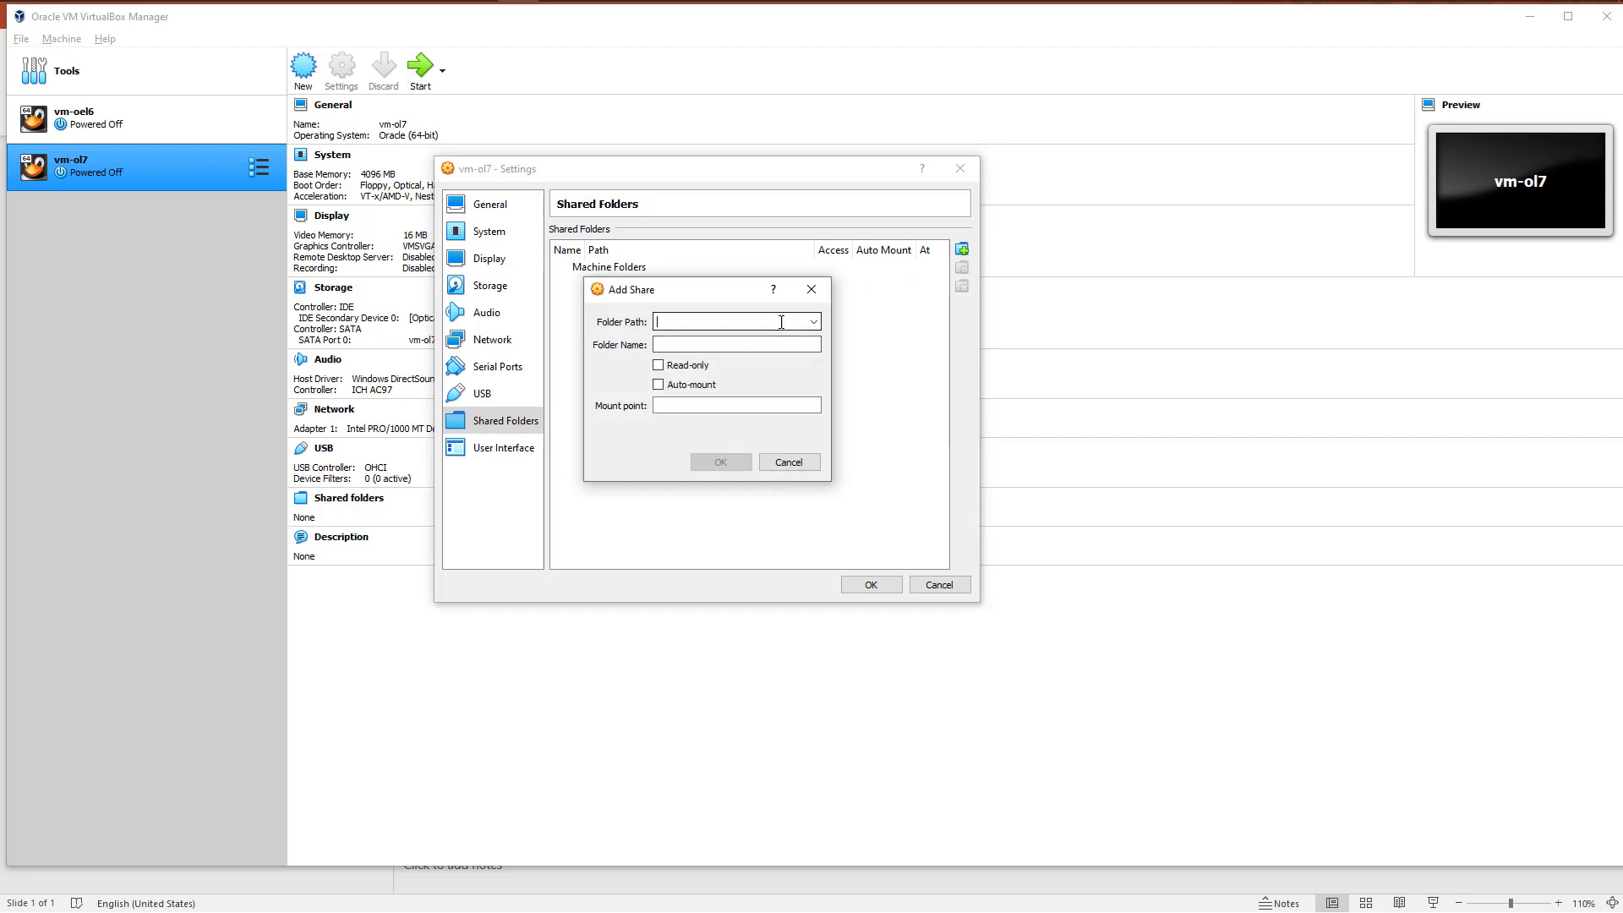
{"action": "left_click", "coordinate": [812, 324]}
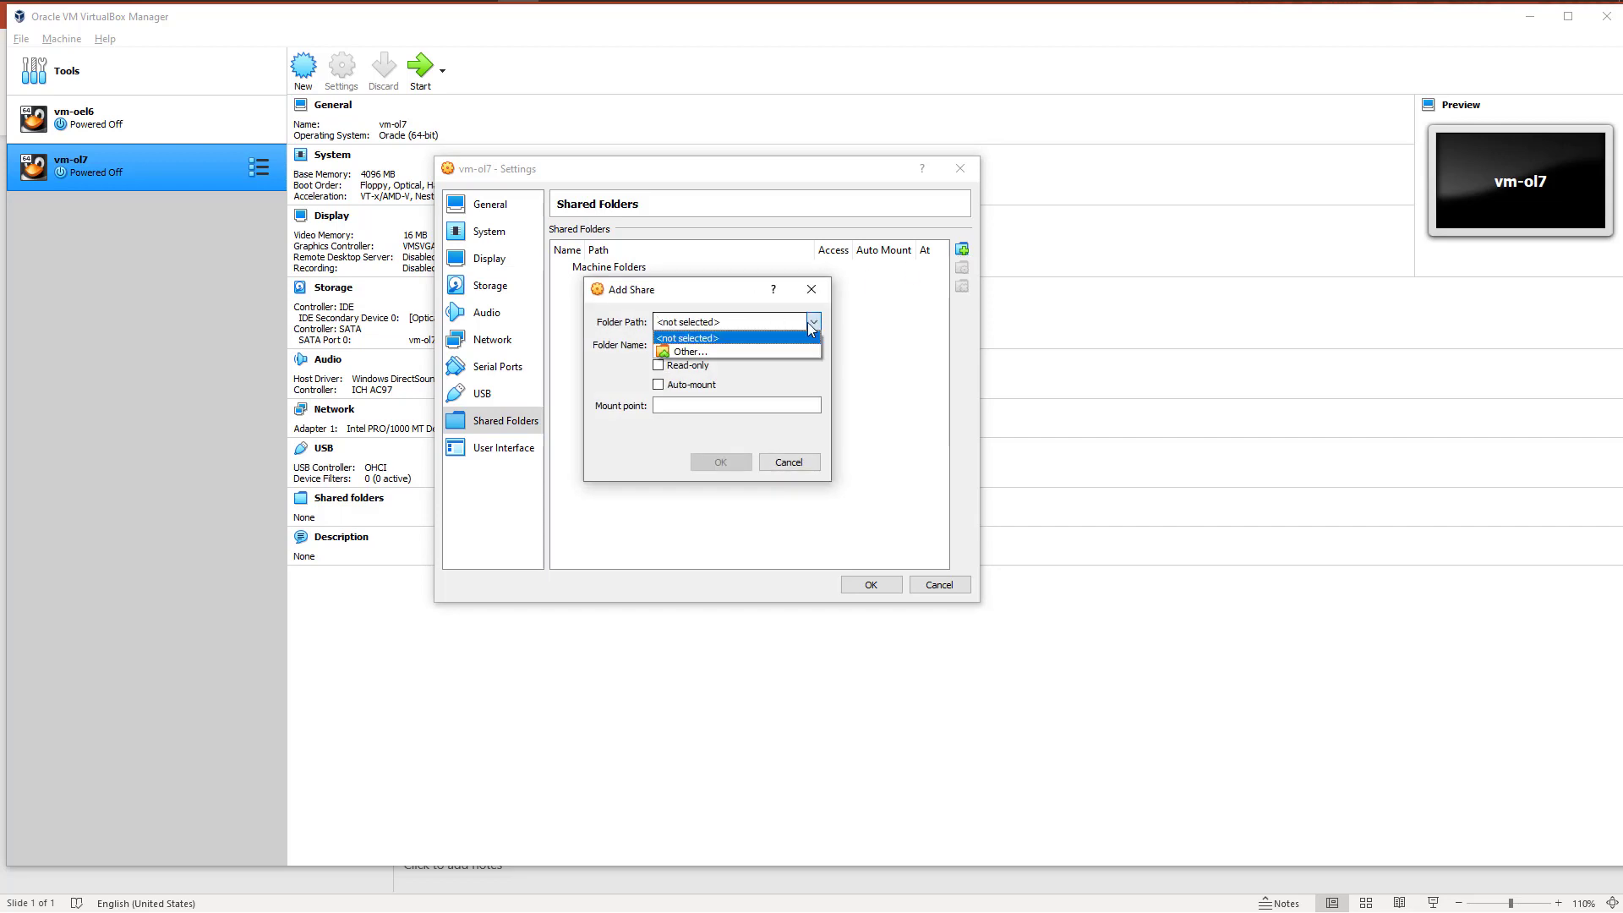
{"action": "left_click", "coordinate": [707, 352]}
{"action": "scroll", "coordinate": [780, 507], "scroll_direction": "down", "scroll_amount": 5}
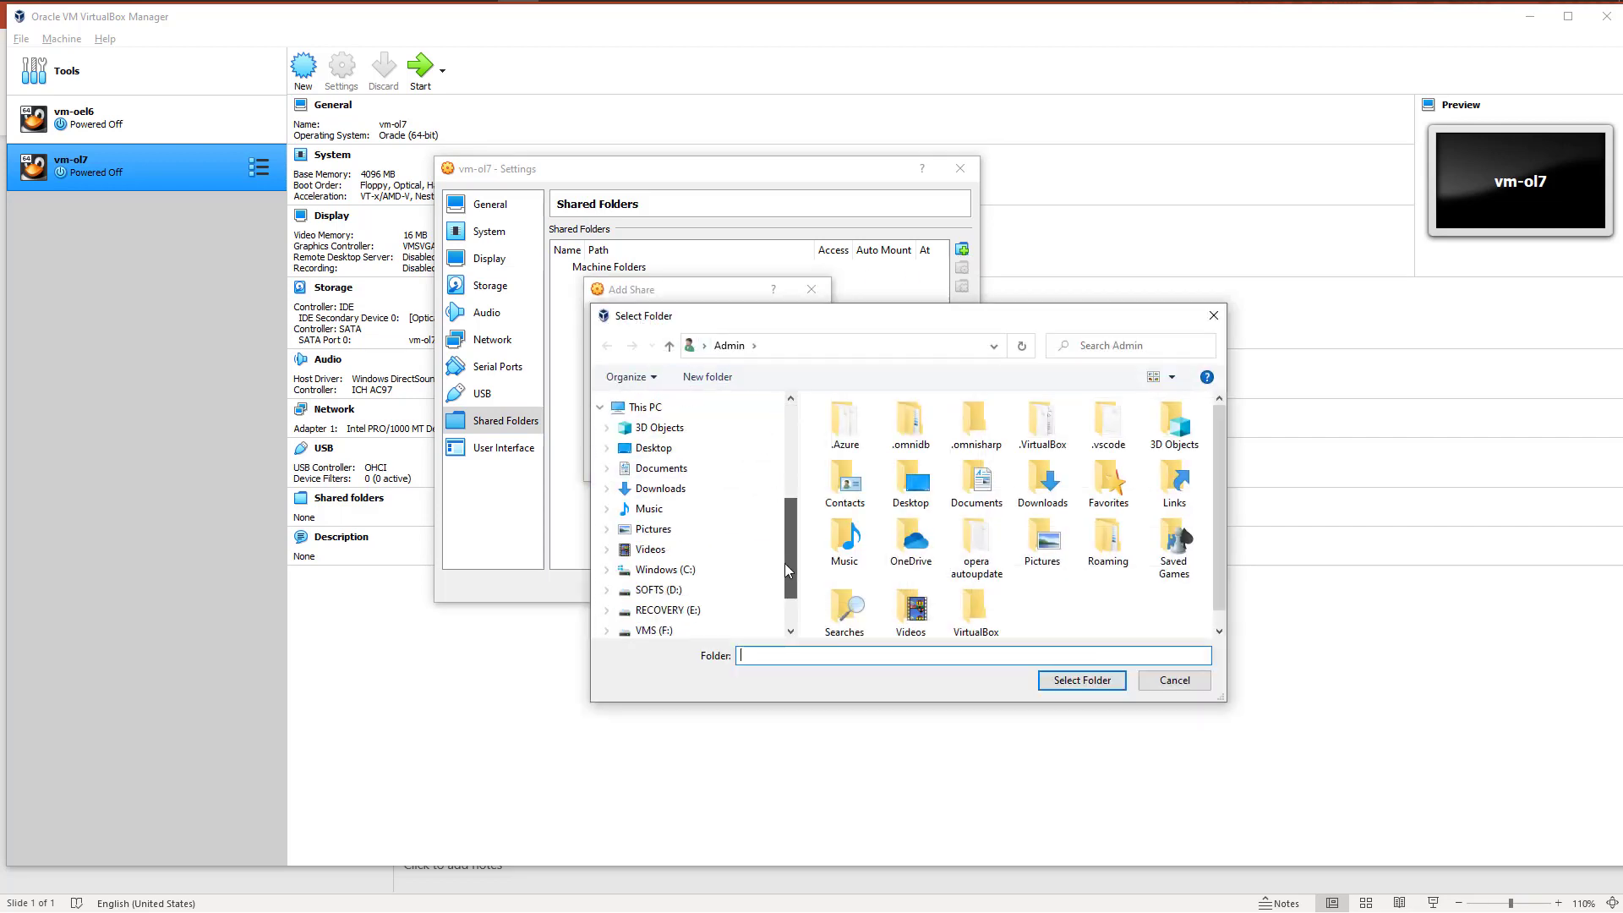
{"action": "left_click", "coordinate": [658, 524]}
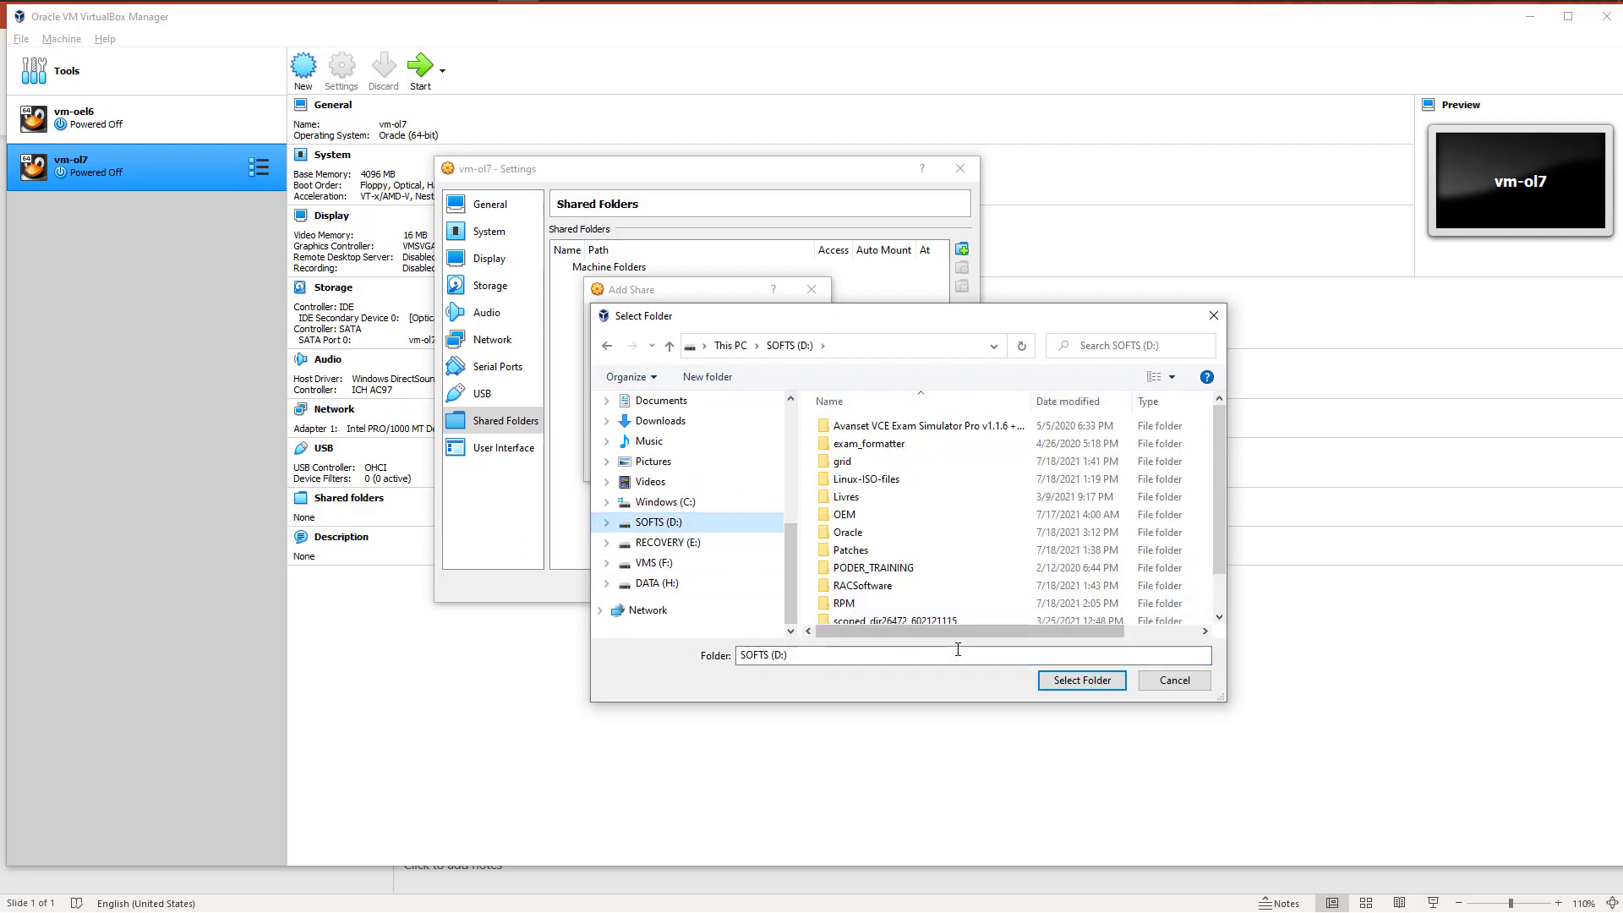
{"action": "left_click", "coordinate": [1060, 683]}
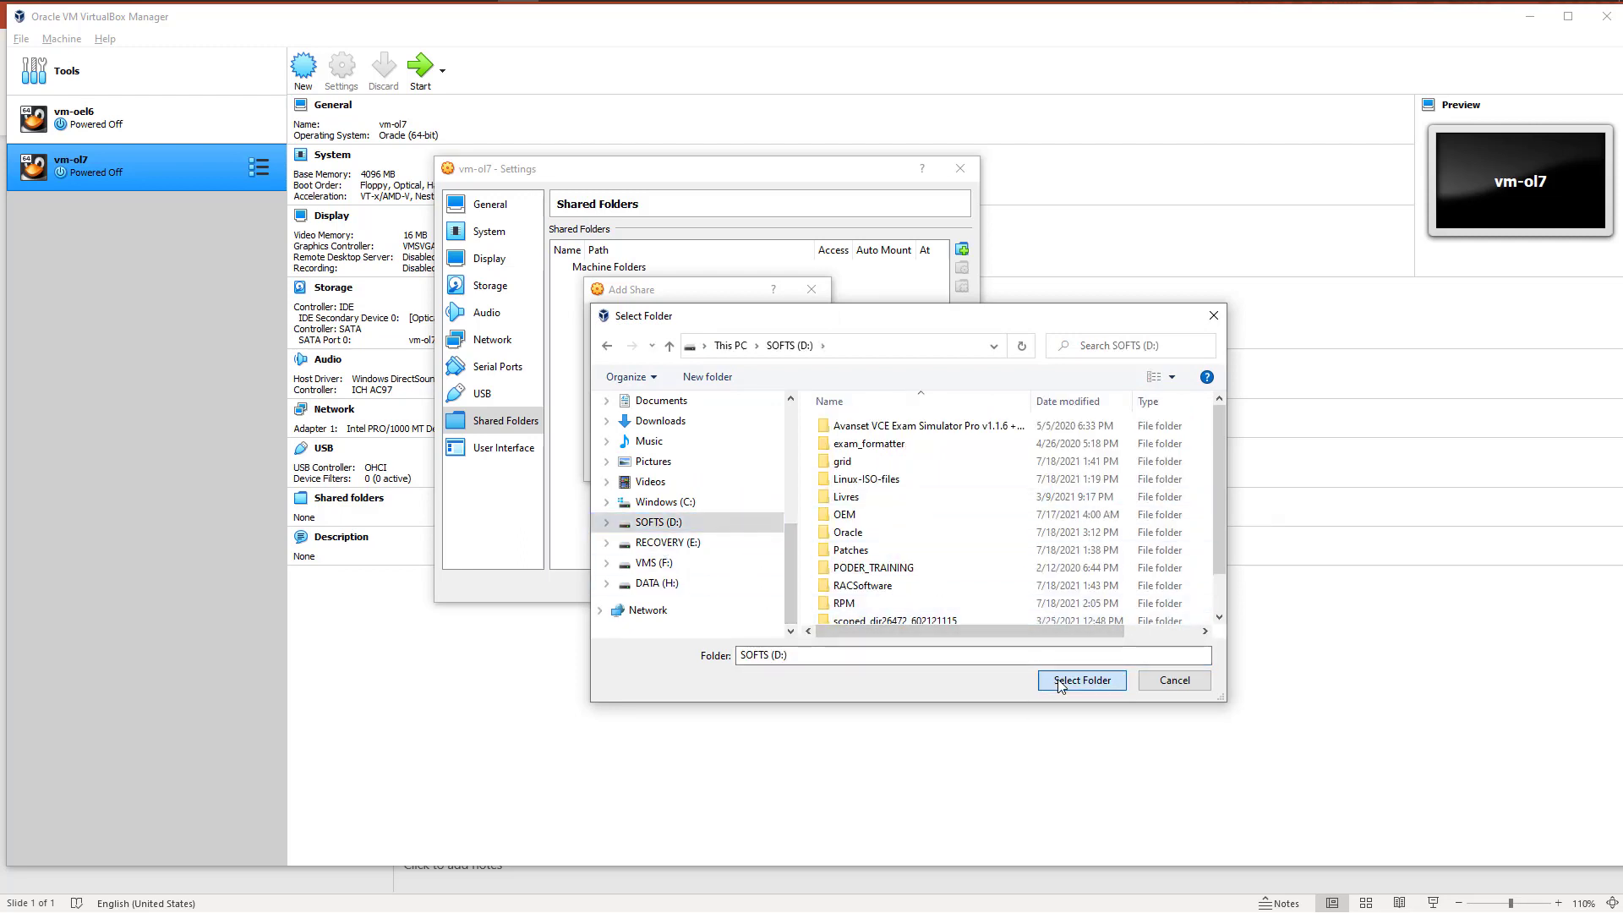
{"action": "left_click", "coordinate": [660, 365]}
{"action": "left_click", "coordinate": [659, 385]}
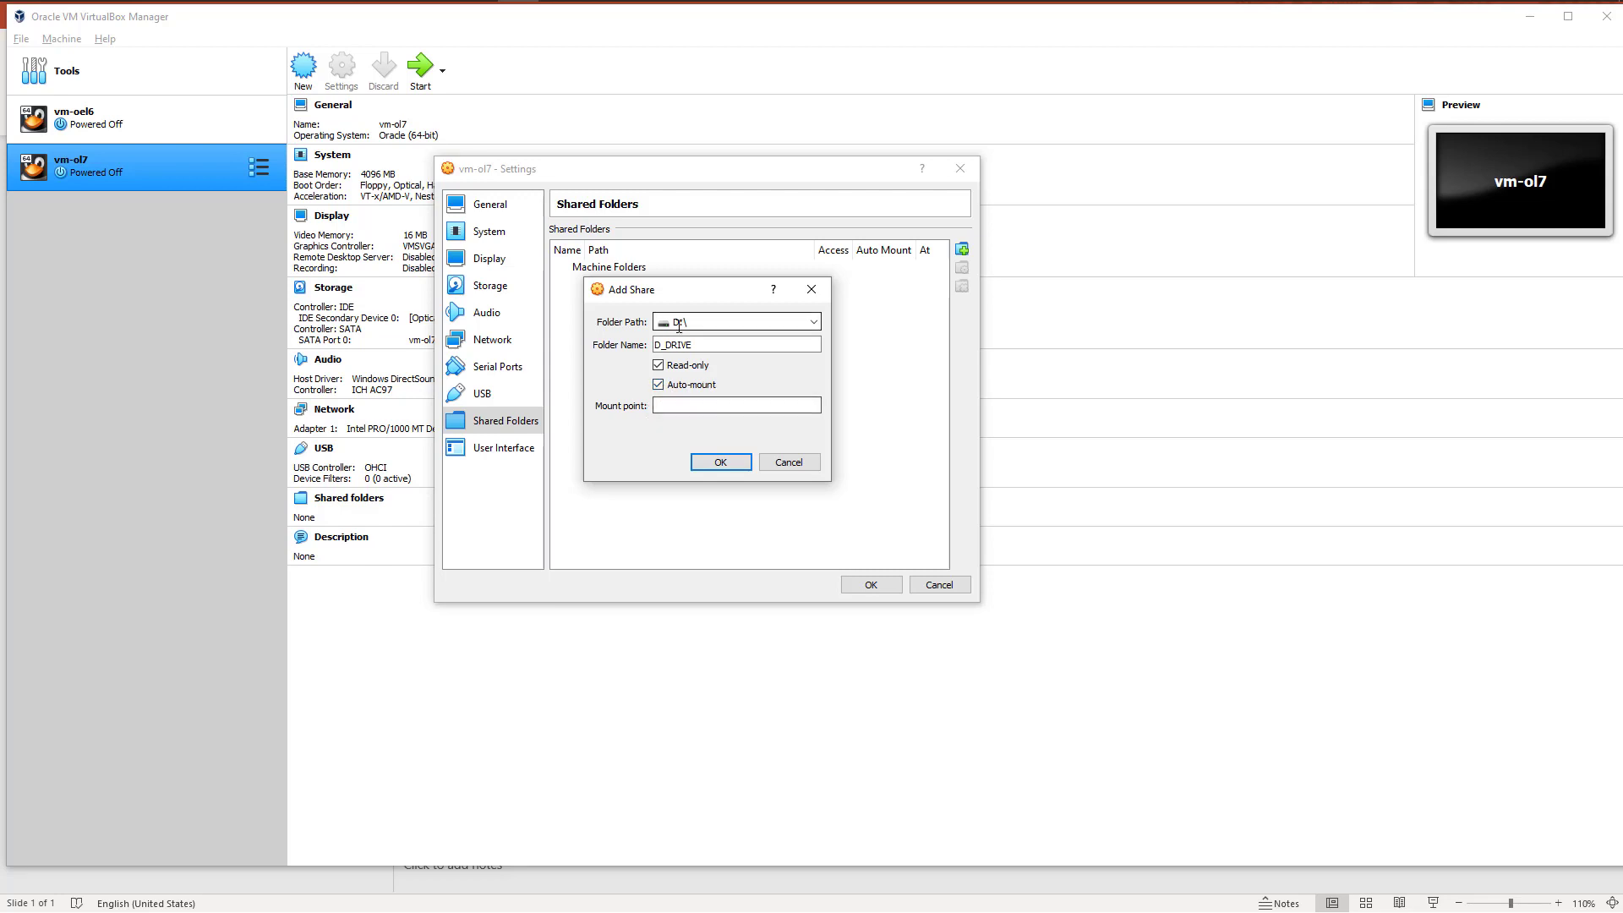
Step: Set the D_DRIVE share's mount point to /mnt/share, add the share and save the vm-ol7 settings
{"action": "left_click", "coordinate": [664, 405]}
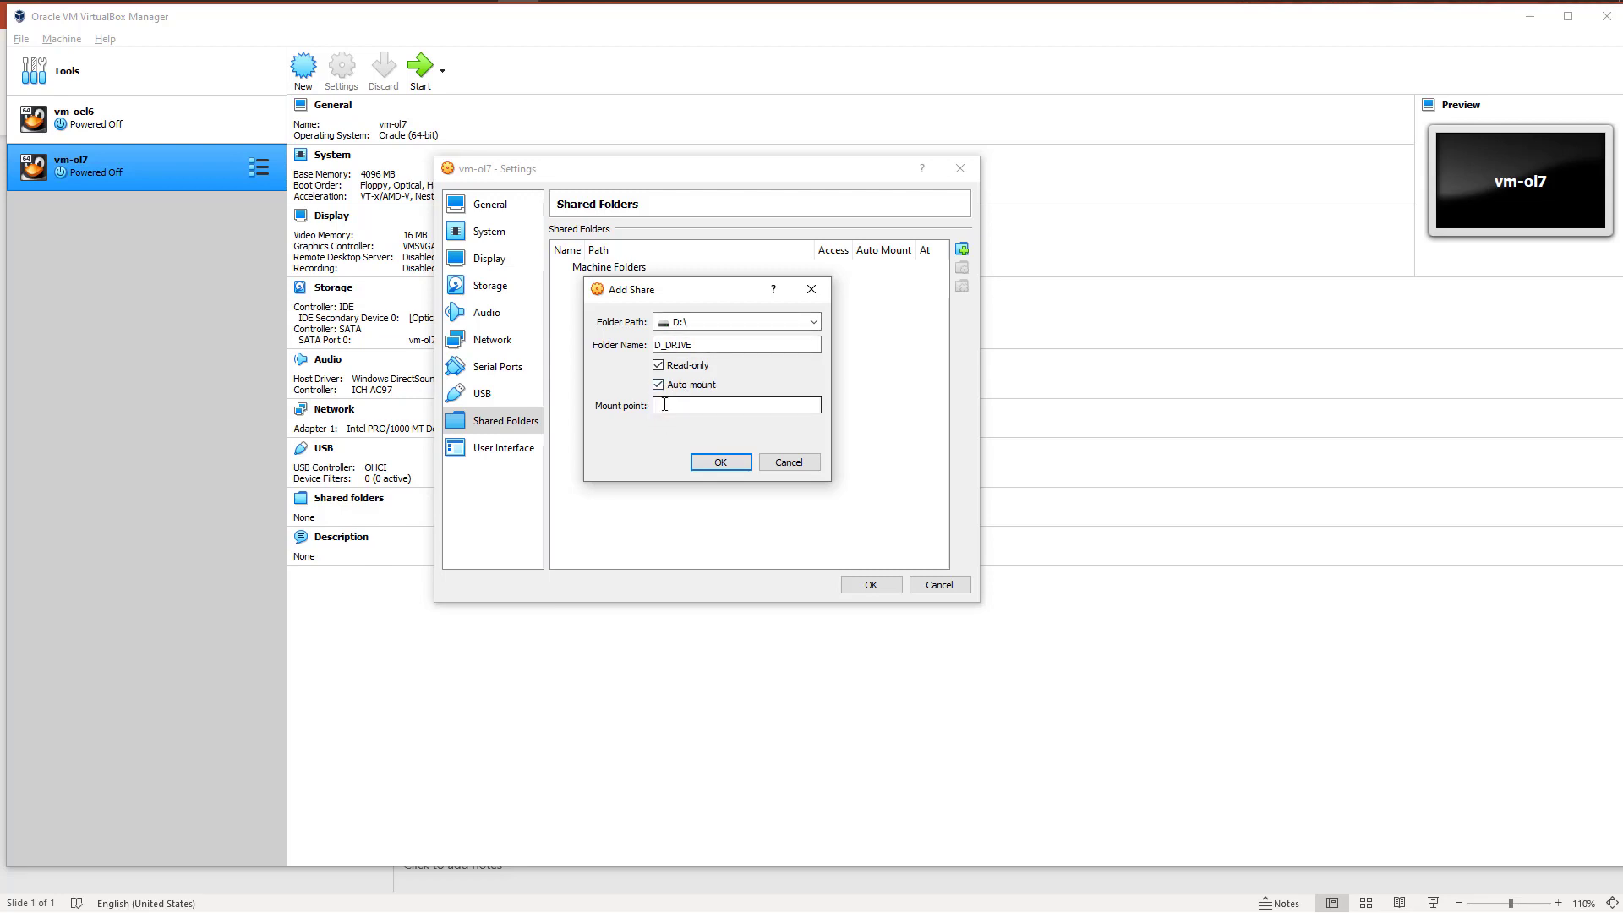
{"action": "type", "text": "/mnt/share"}
{"action": "left_click_drag", "start_coordinate": [715, 405], "coordinate": [656, 405]}
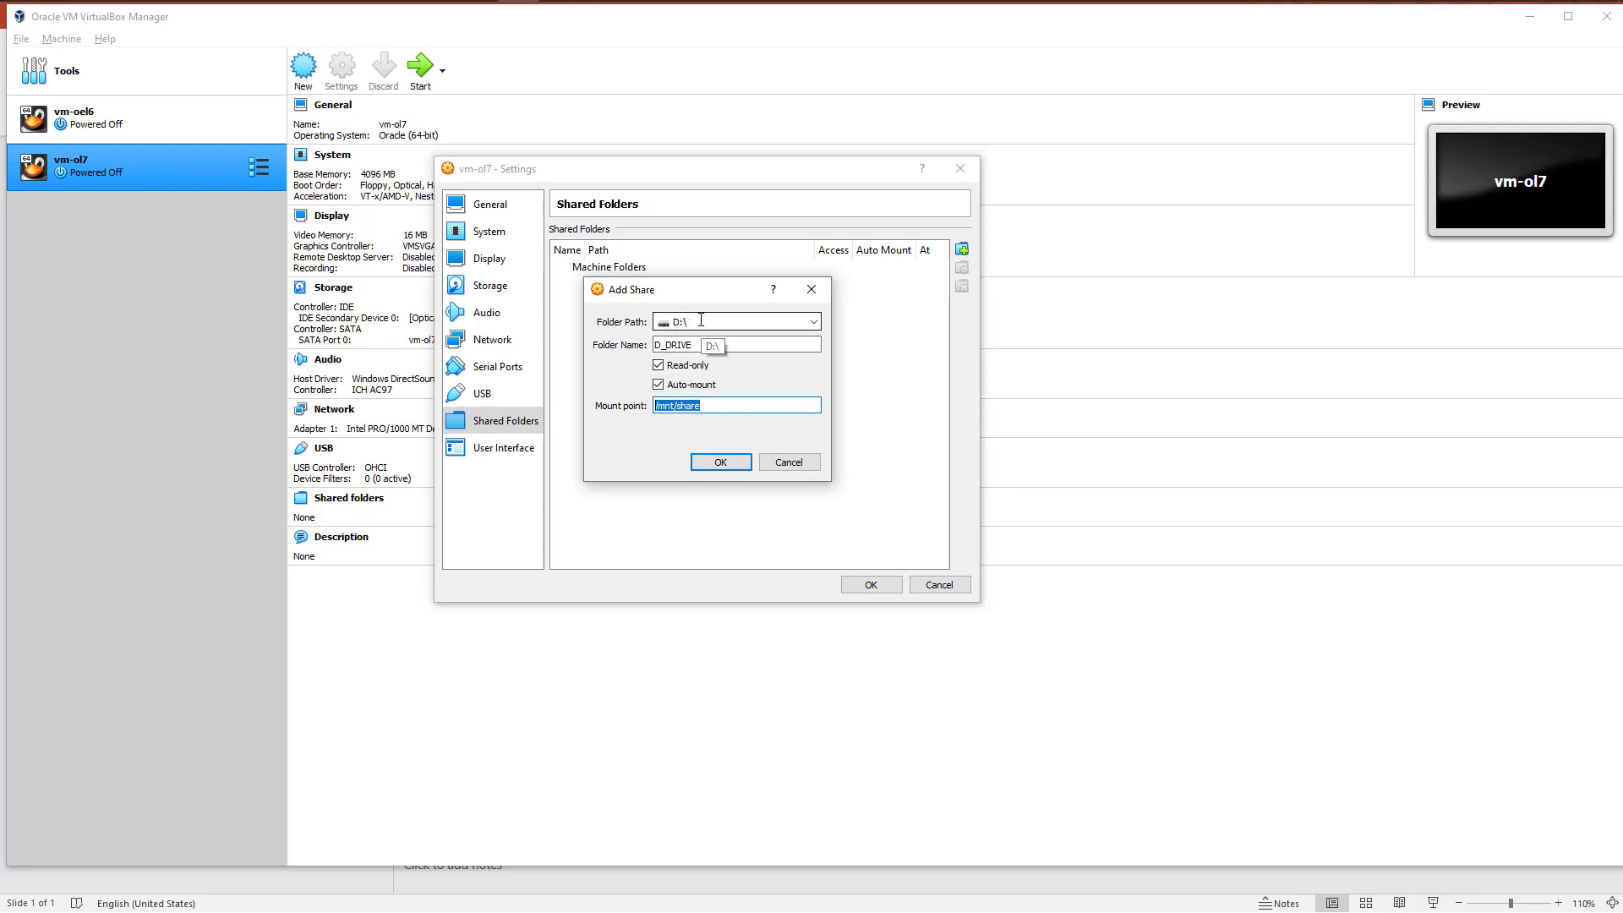
{"action": "left_click", "coordinate": [713, 408]}
{"action": "left_click_drag", "start_coordinate": [712, 407], "coordinate": [656, 409]}
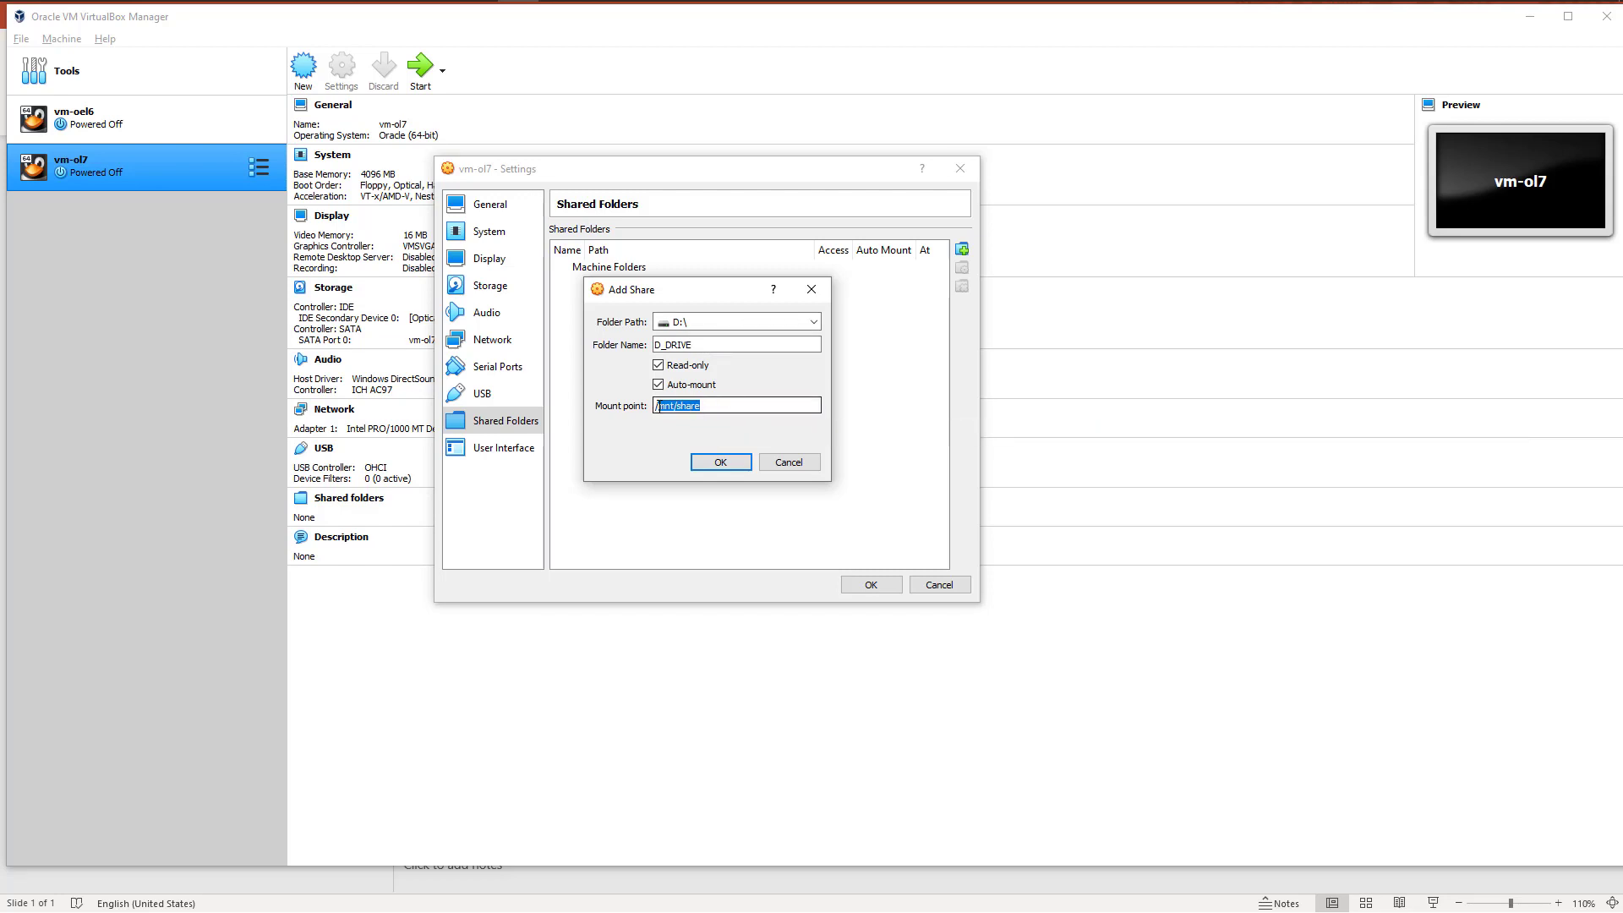
{"action": "left_click", "coordinate": [709, 463]}
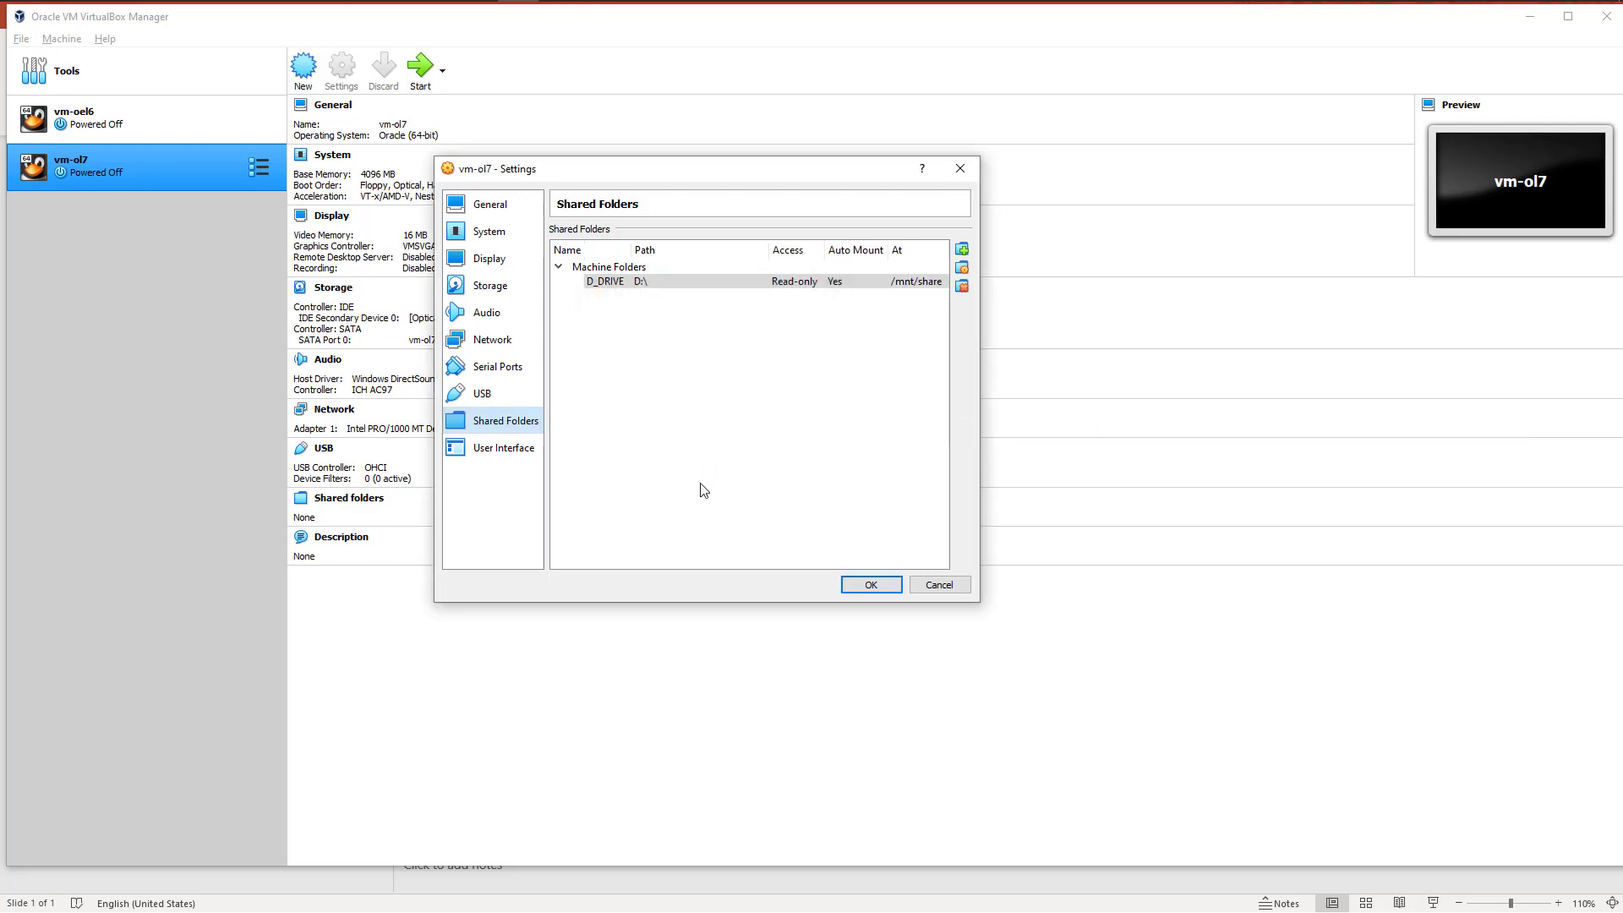
{"action": "left_click", "coordinate": [871, 585]}
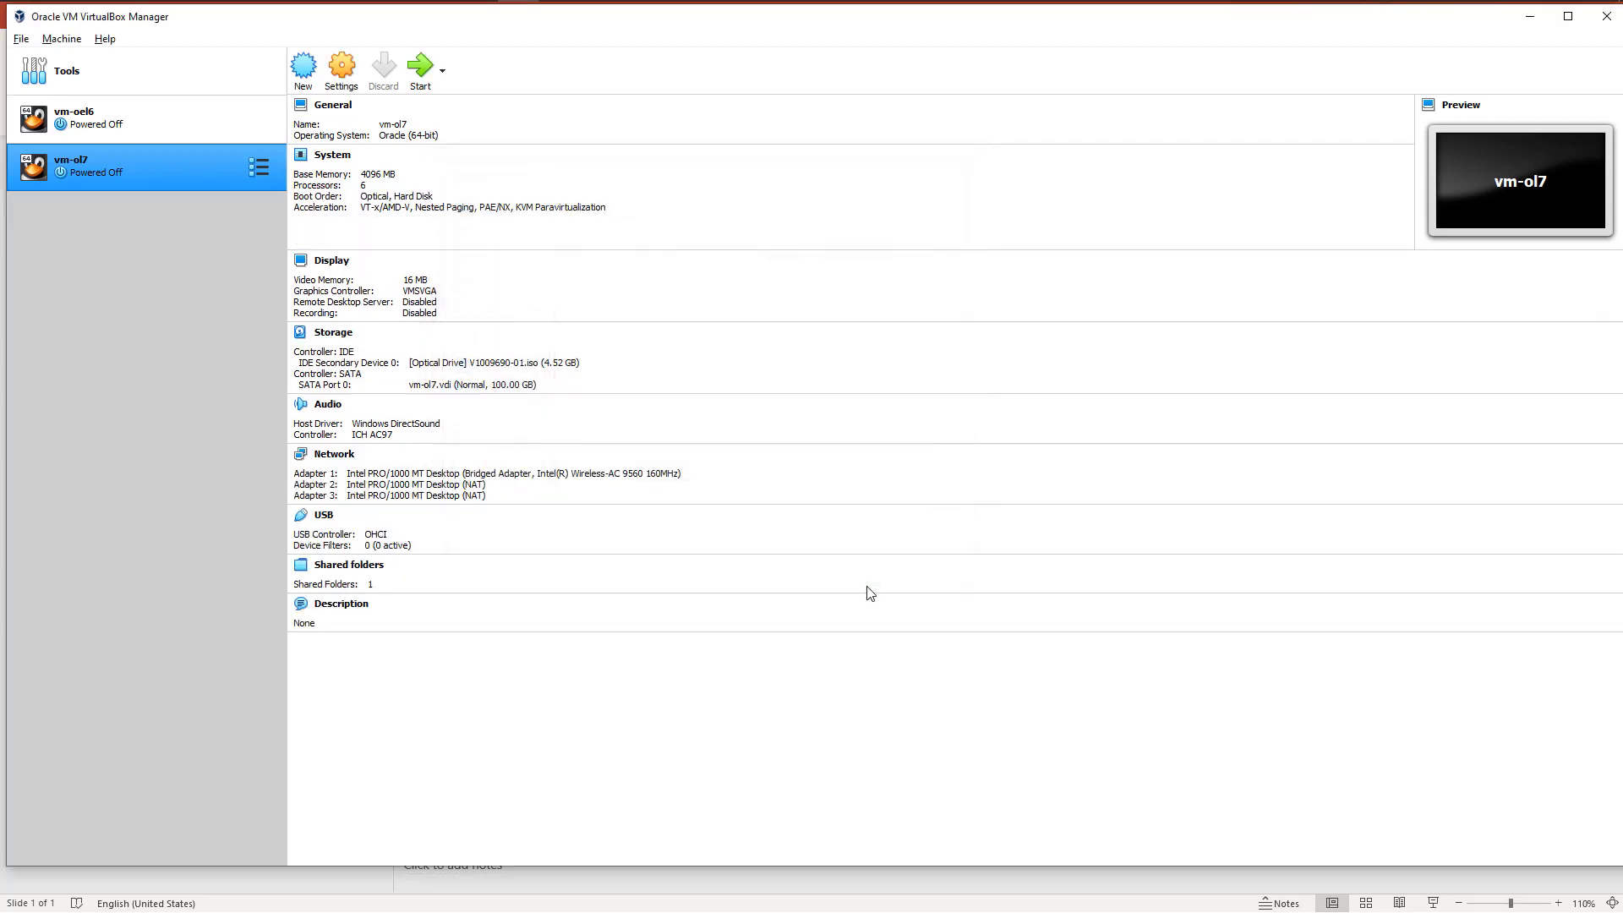
Step: Start vm-ol7 with V1009690-01.iso as its start-up disk
{"action": "left_click", "coordinate": [421, 68]}
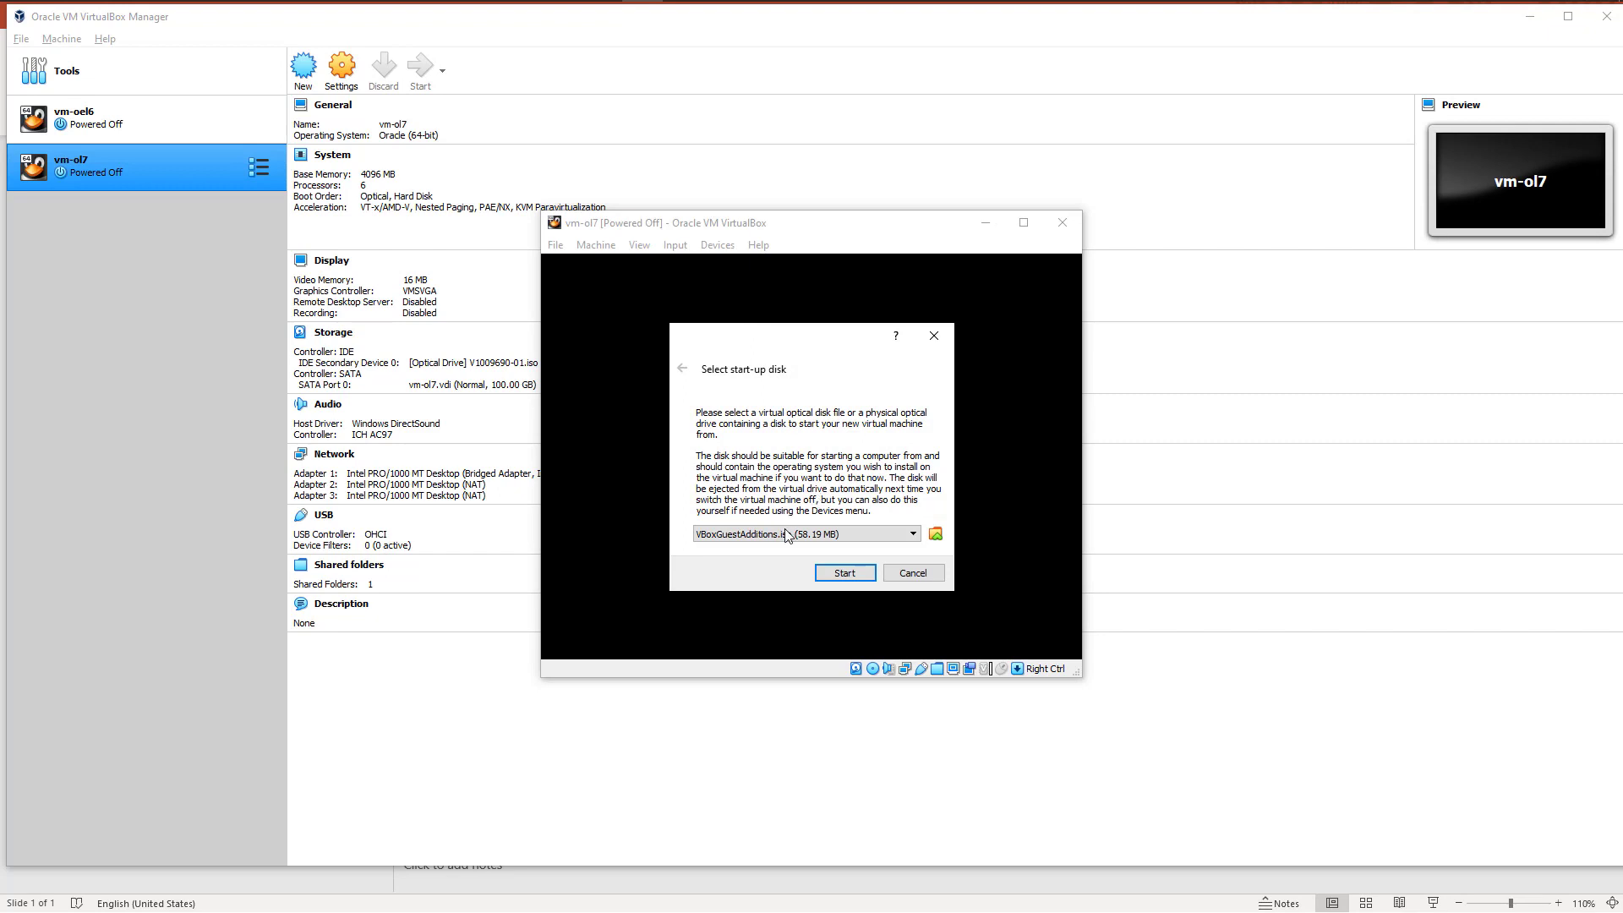
{"action": "left_click", "coordinate": [782, 534]}
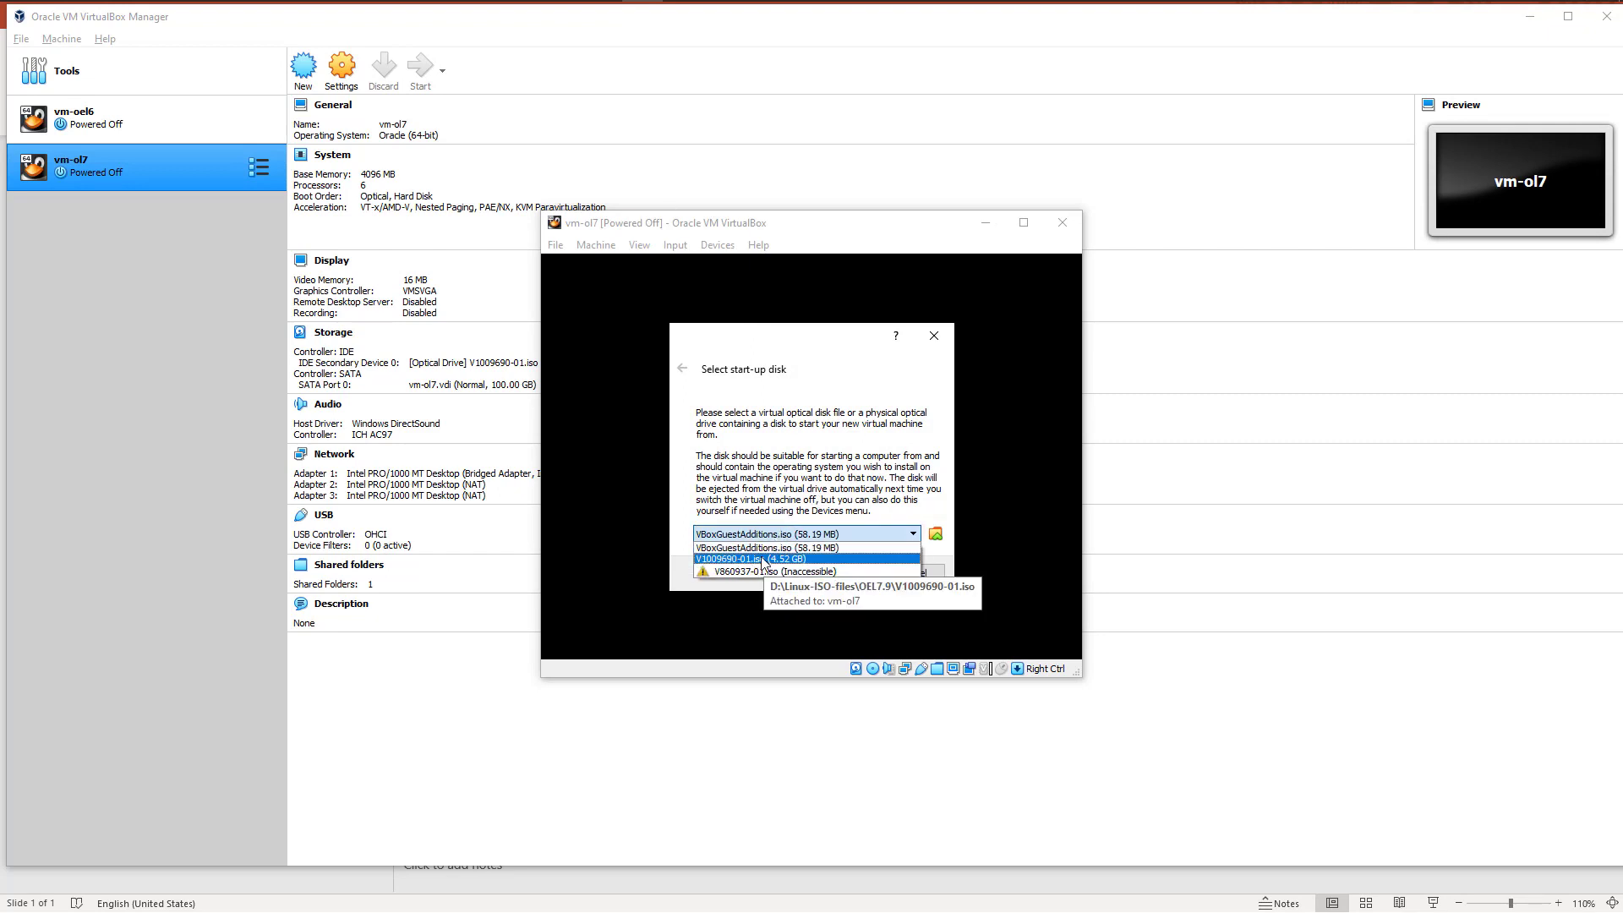
{"action": "left_click", "coordinate": [763, 560]}
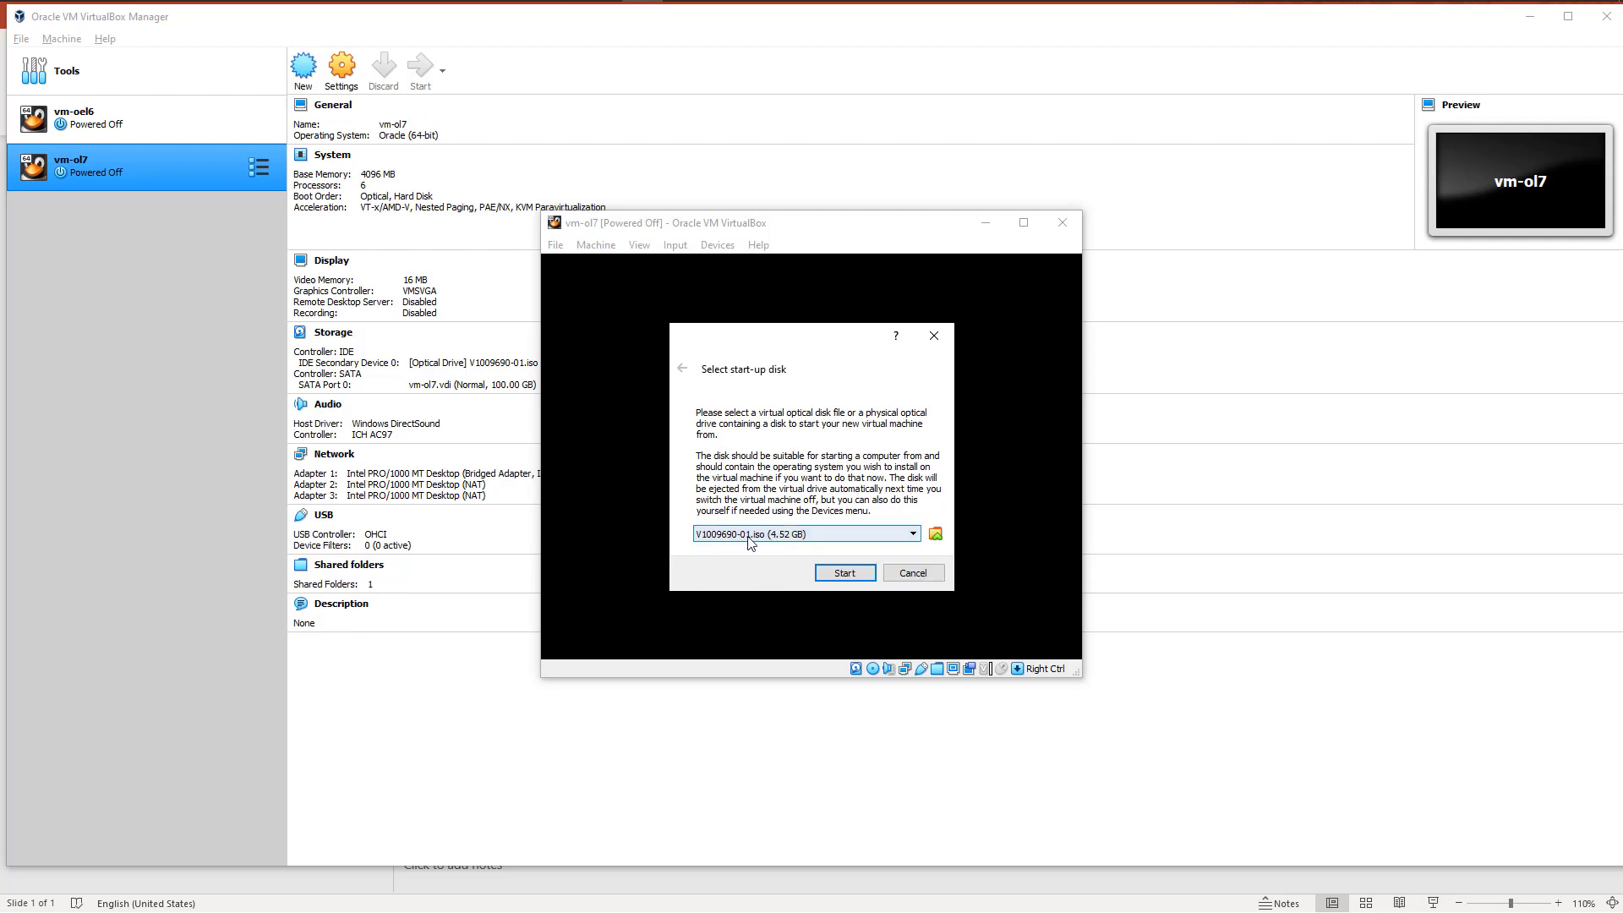
{"action": "left_click", "coordinate": [833, 574]}
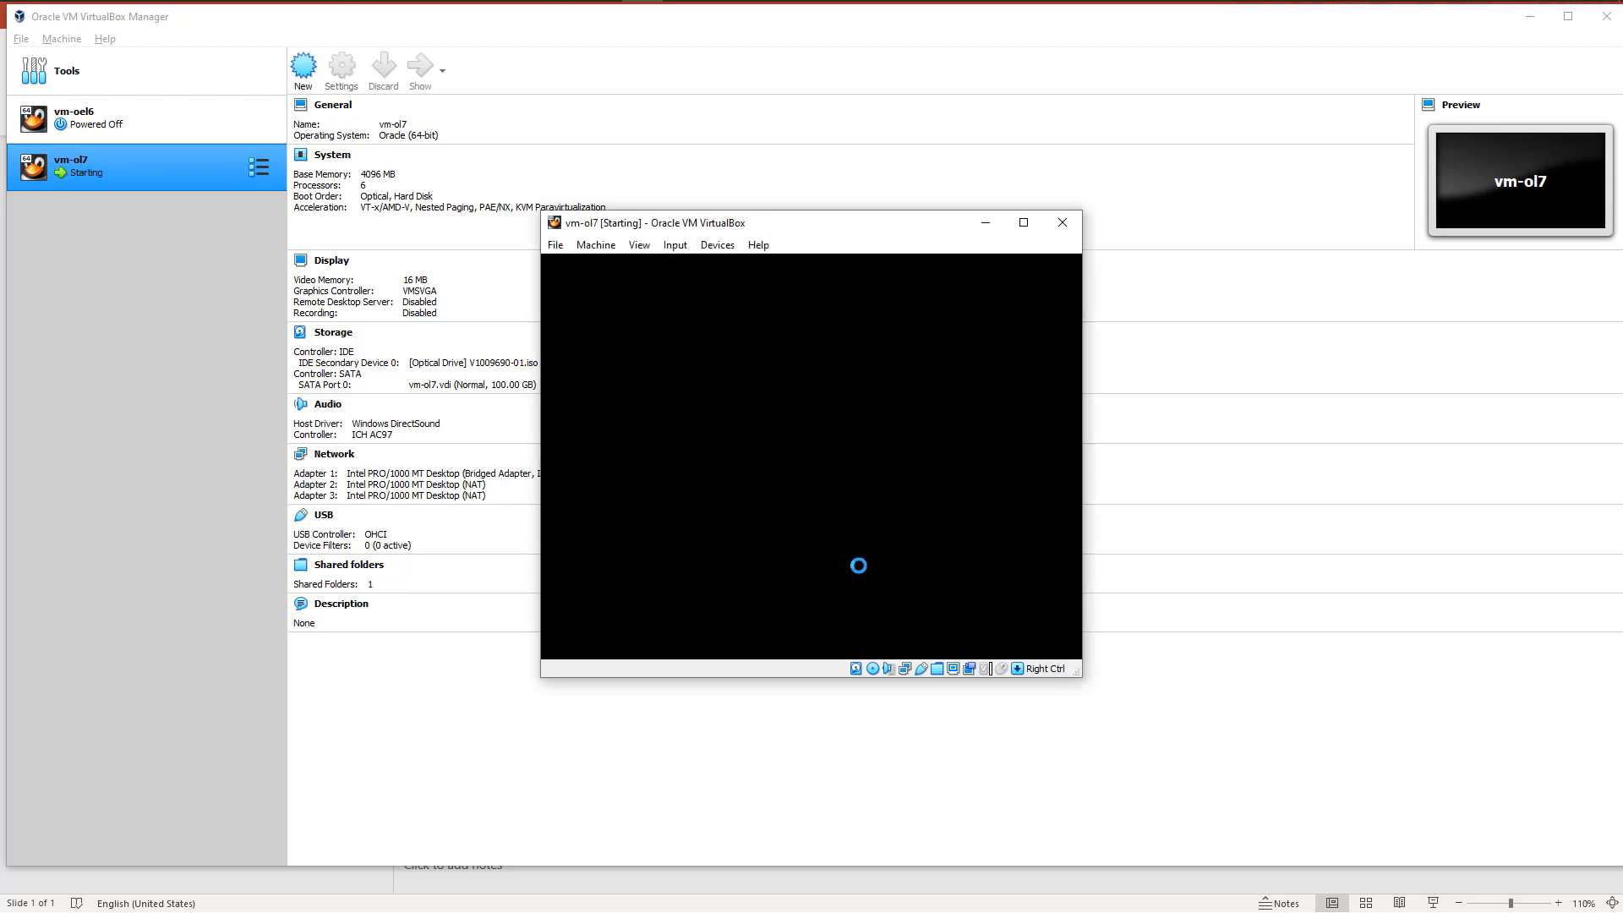
Step: Attach the Logitech Dell Wireless Mouse WM123 USB device to the running VM and launch the Oracle Linux 7.9 installer from the boot menu
{"action": "left_click", "coordinate": [717, 245]}
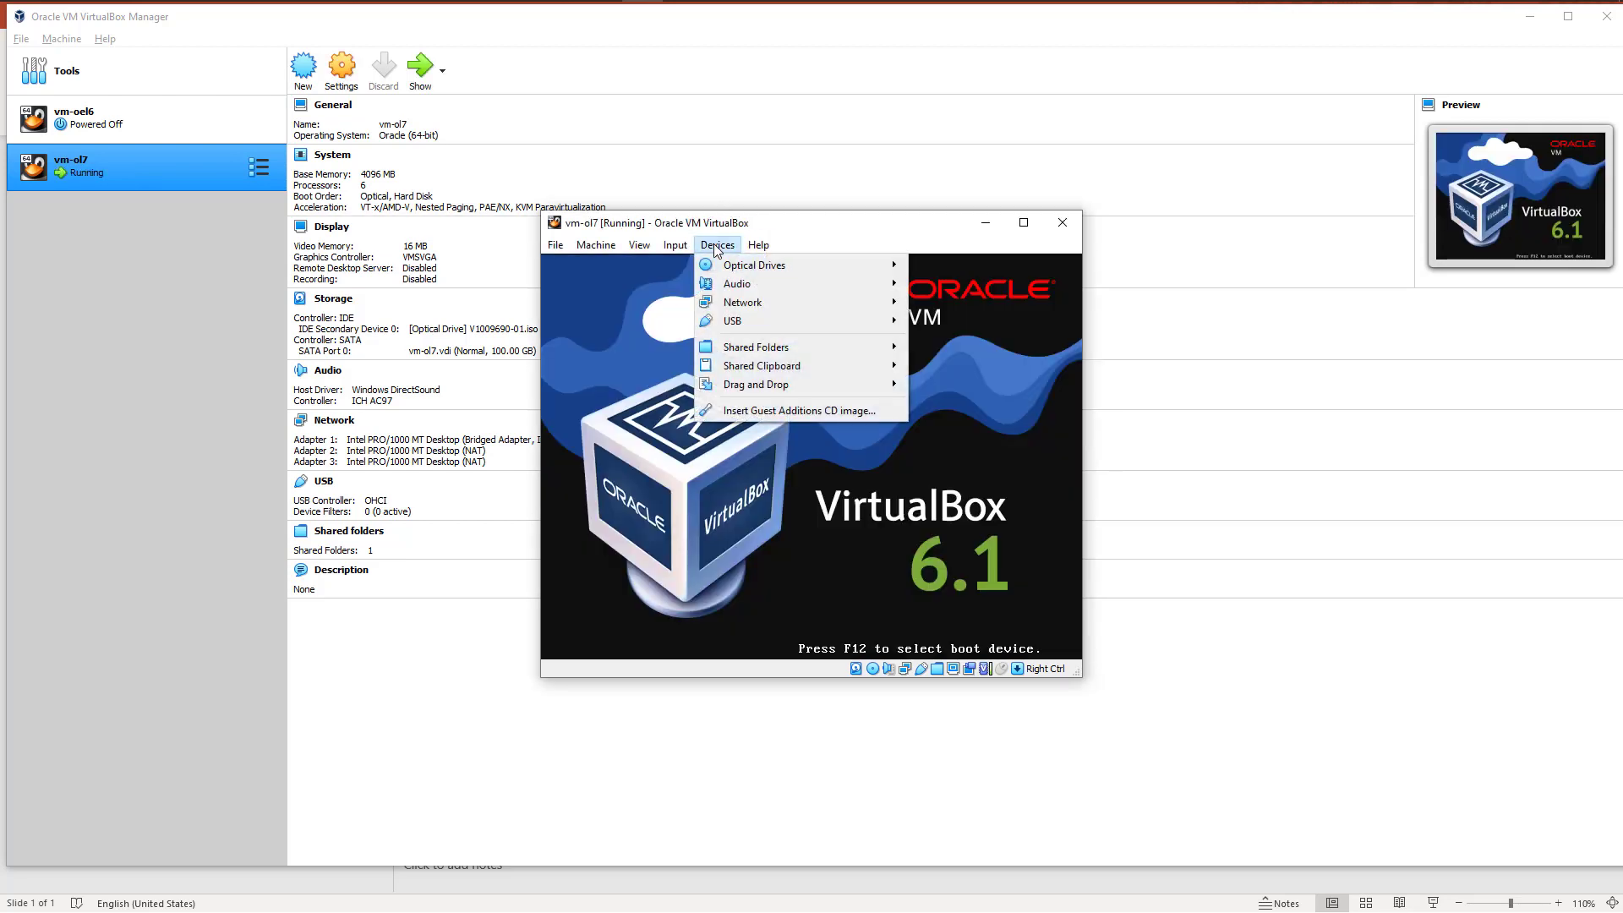
{"action": "mouse_move", "coordinate": [758, 324]}
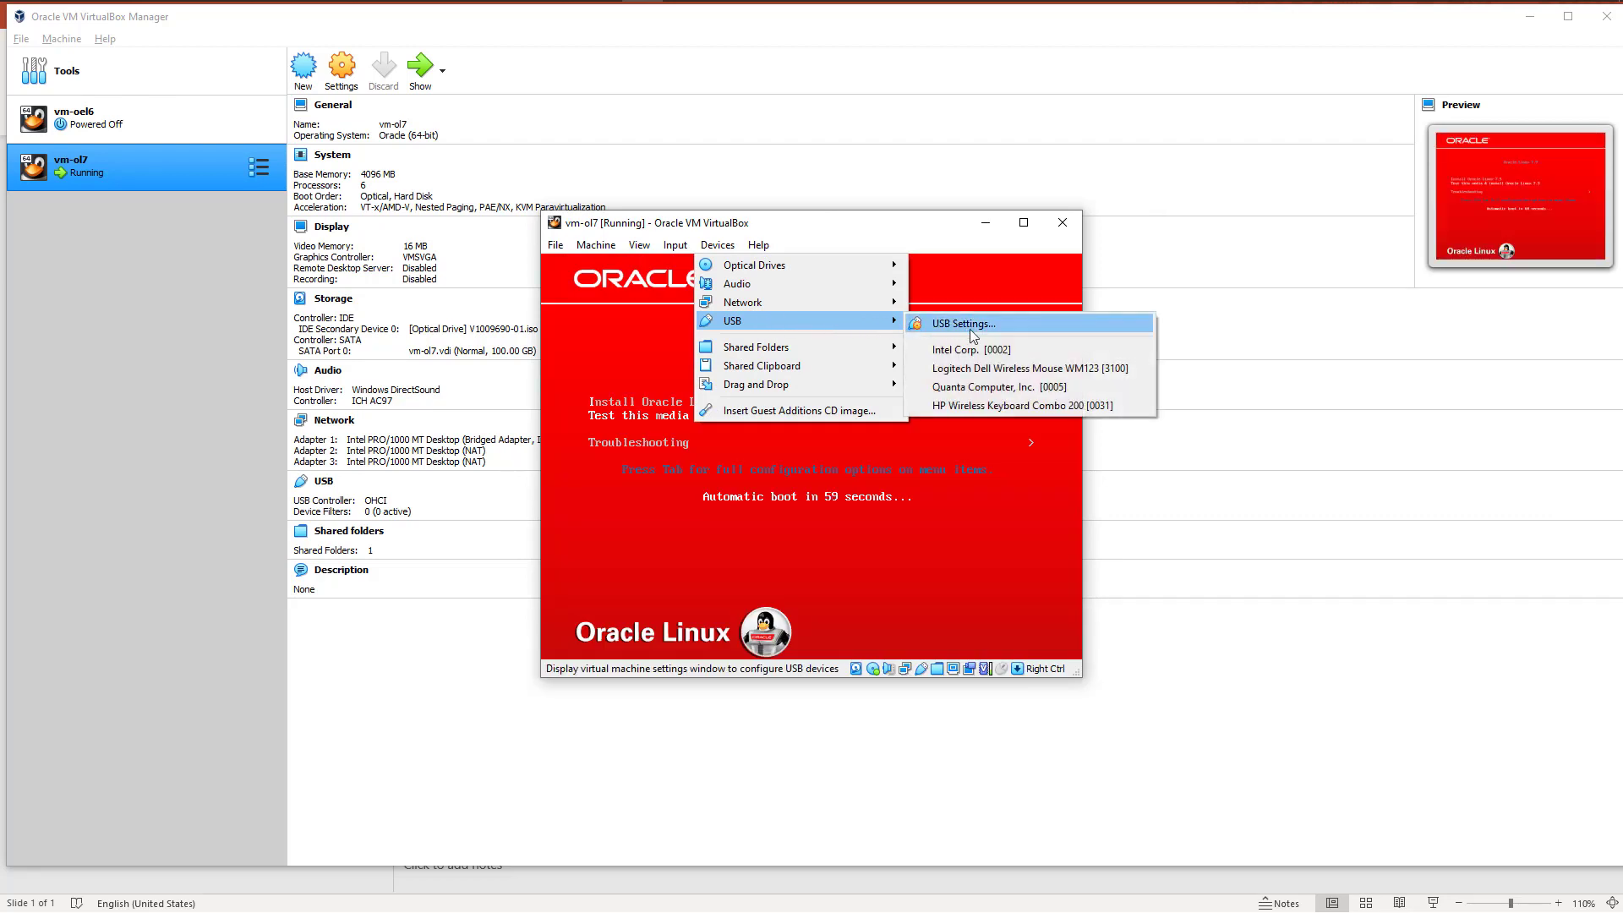
{"action": "left_click", "coordinate": [994, 369]}
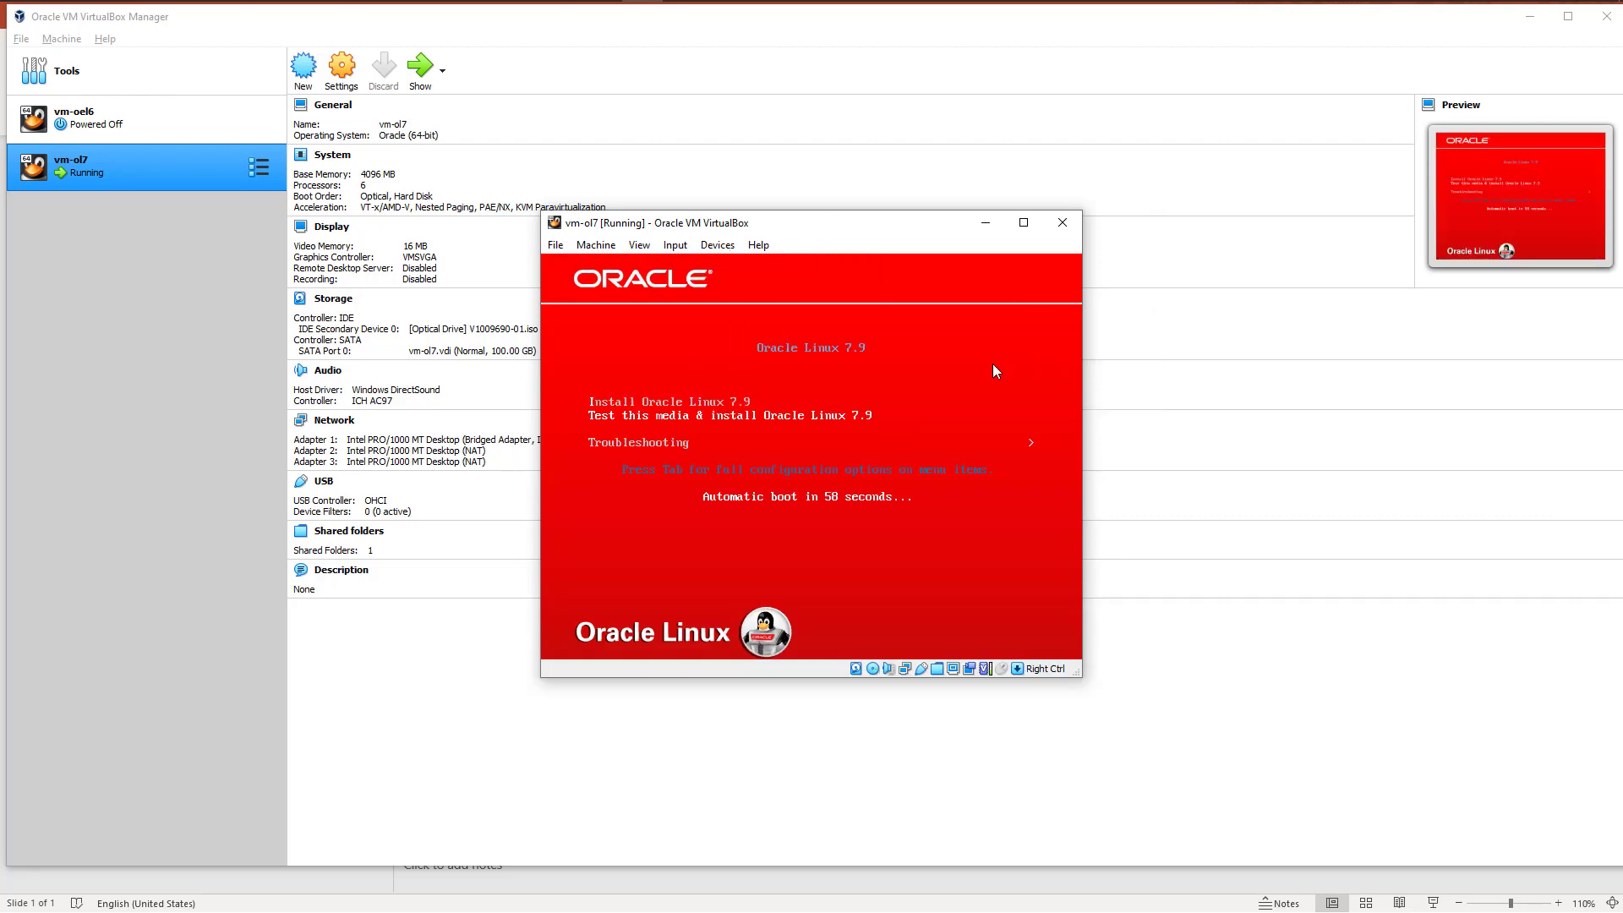
{"action": "key", "text": "Return"}
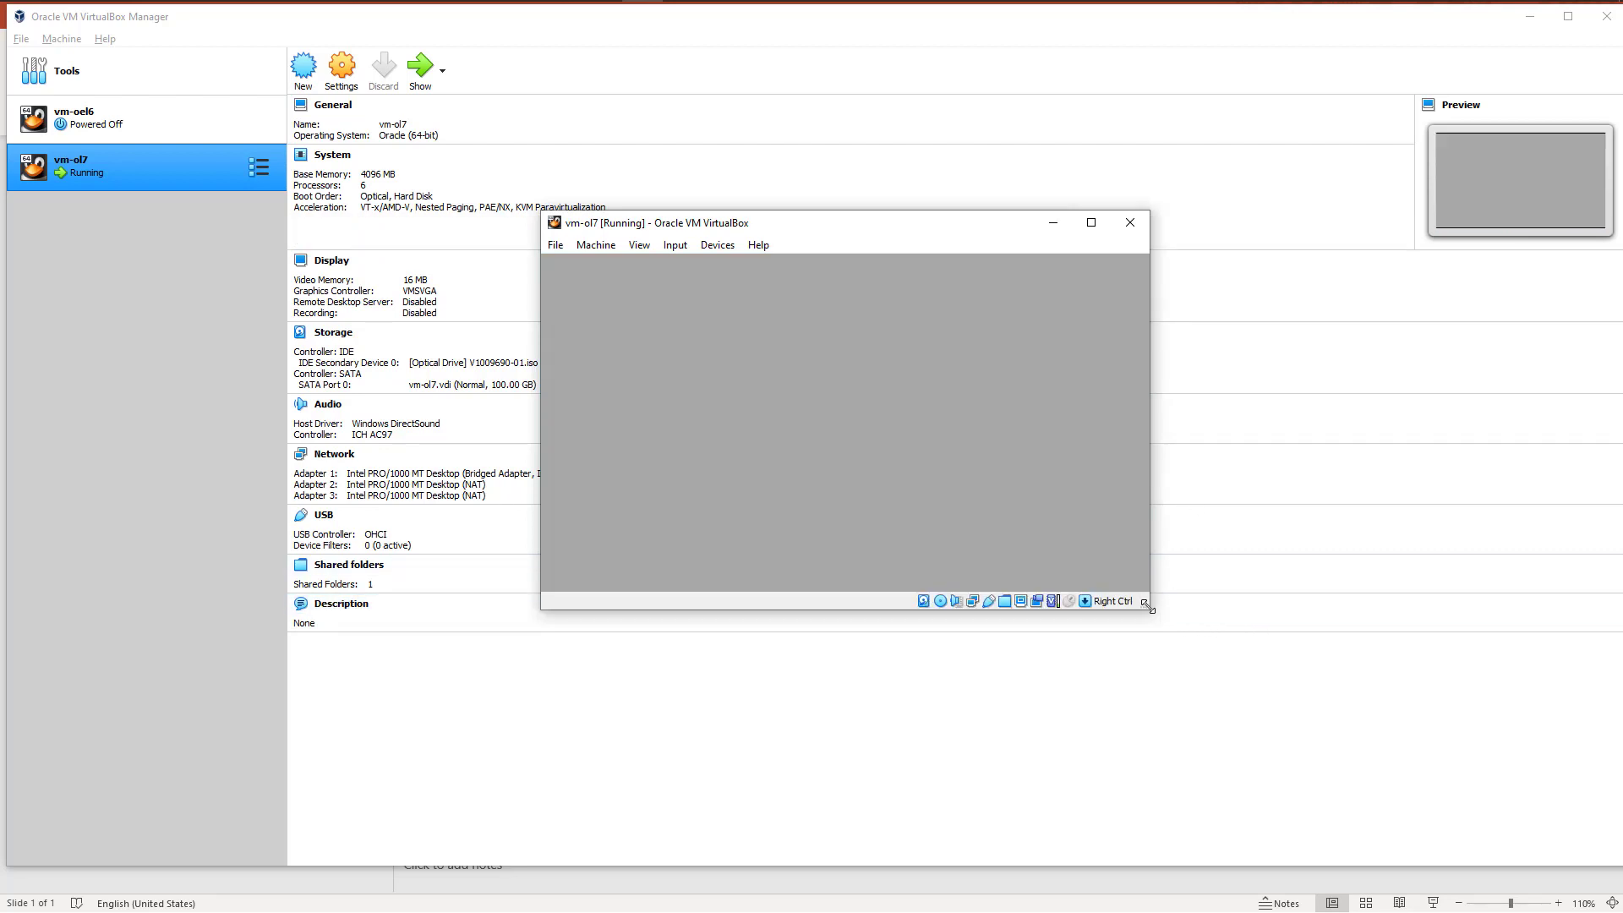
Step: Enlarge and reposition the vm-ol7 window, and accept English (United States) as the installation language
{"action": "left_click_drag", "start_coordinate": [1148, 605], "coordinate": [1304, 767]}
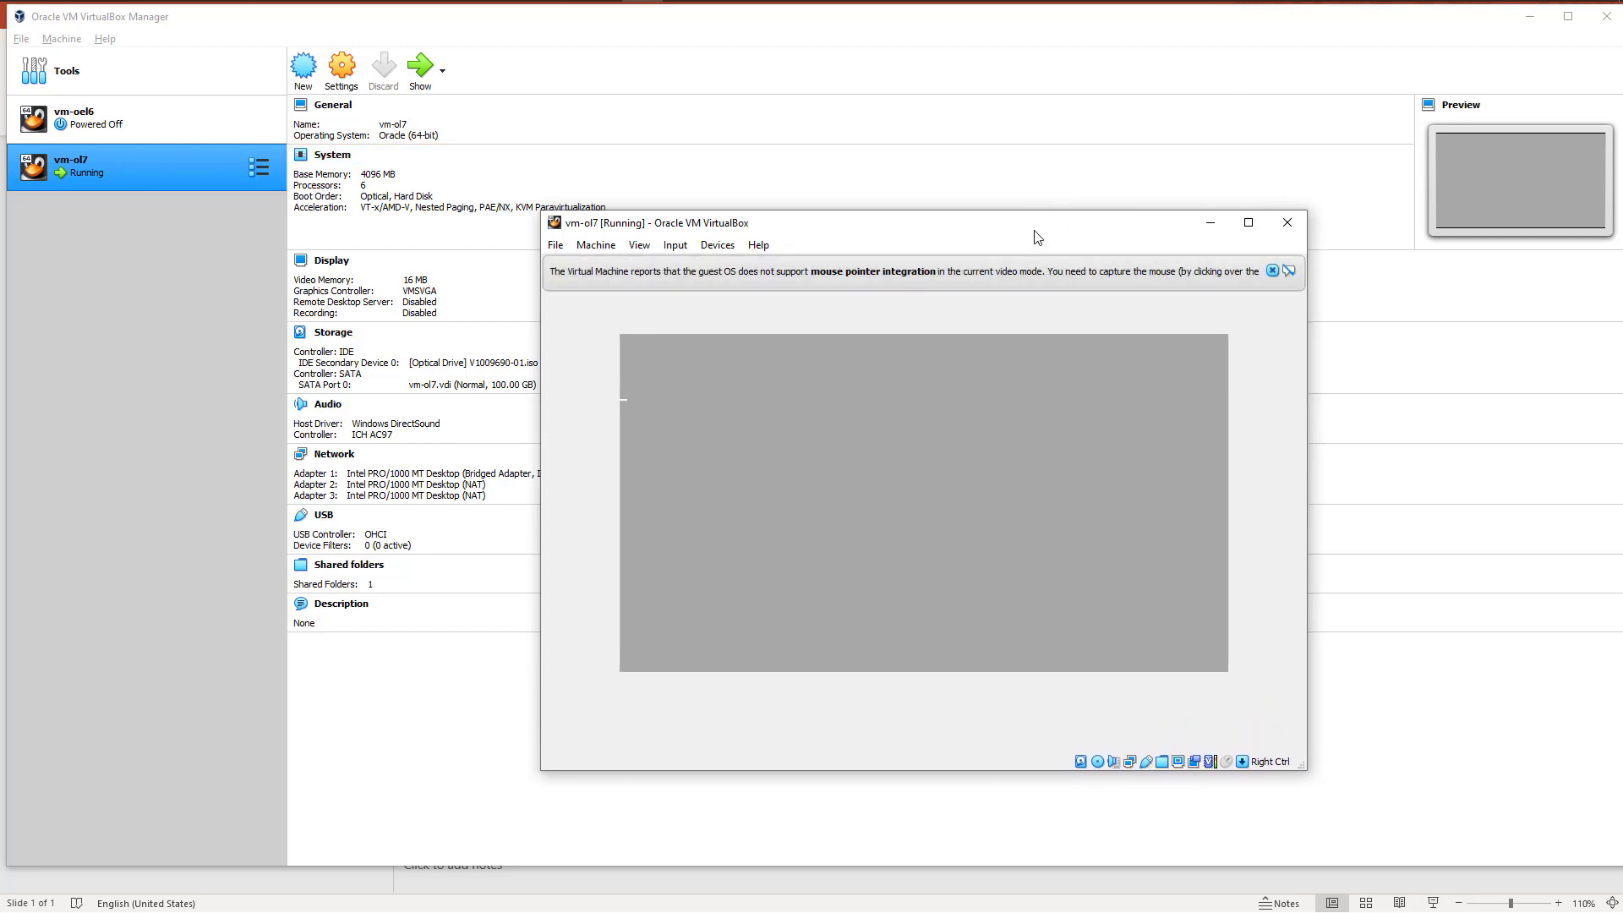
{"action": "left_click_drag", "start_coordinate": [1033, 236], "coordinate": [952, 112]}
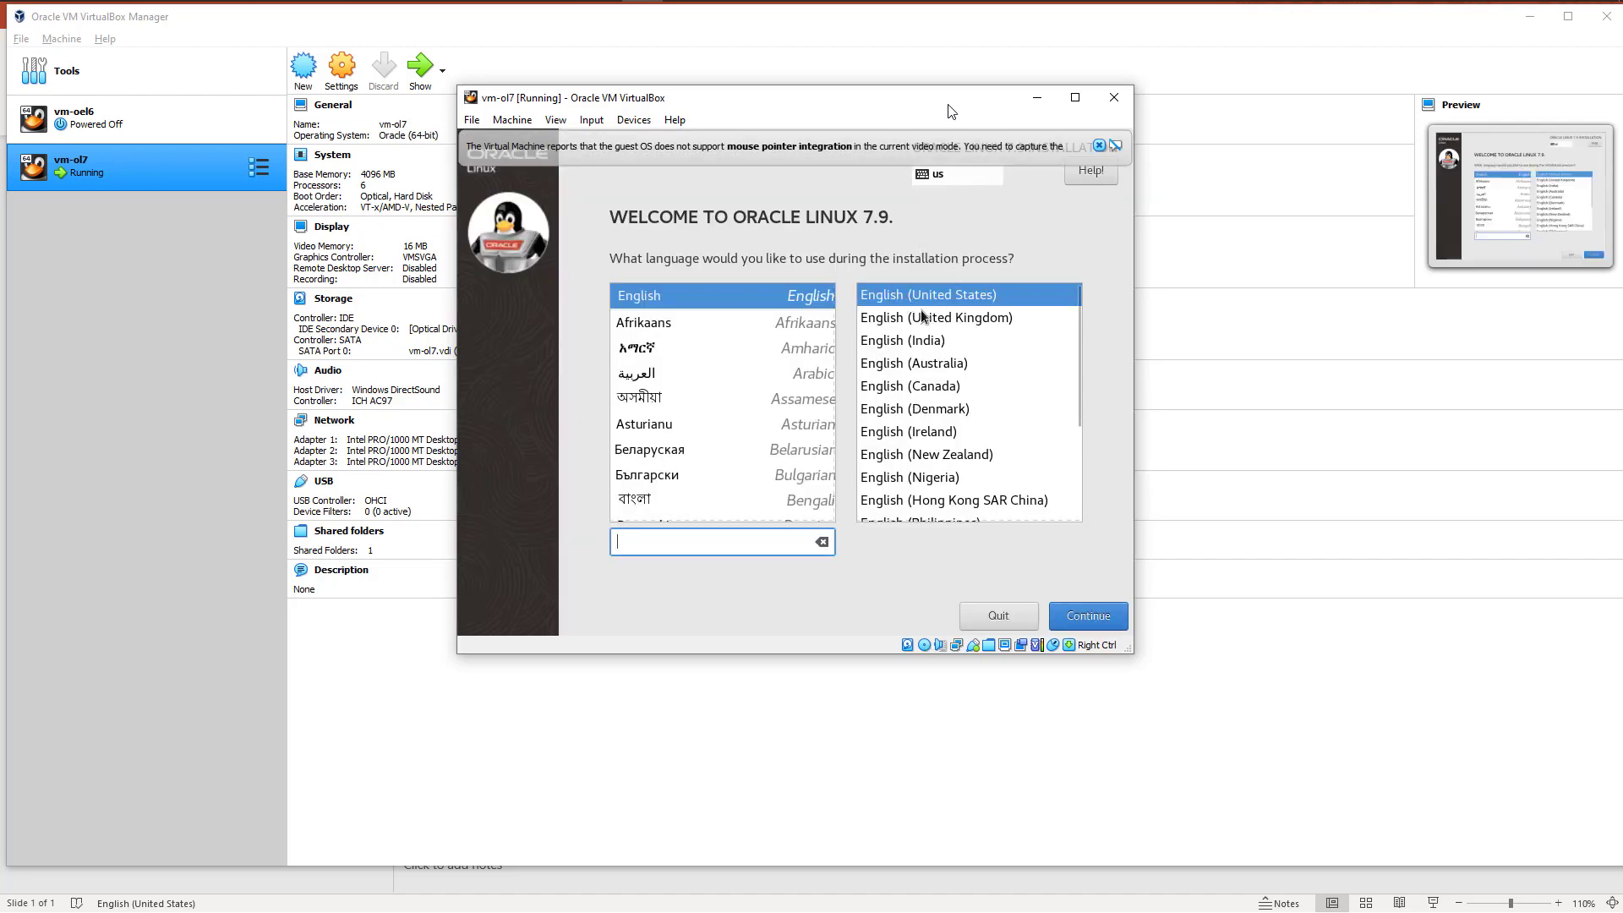
{"action": "left_click", "coordinate": [1090, 619]}
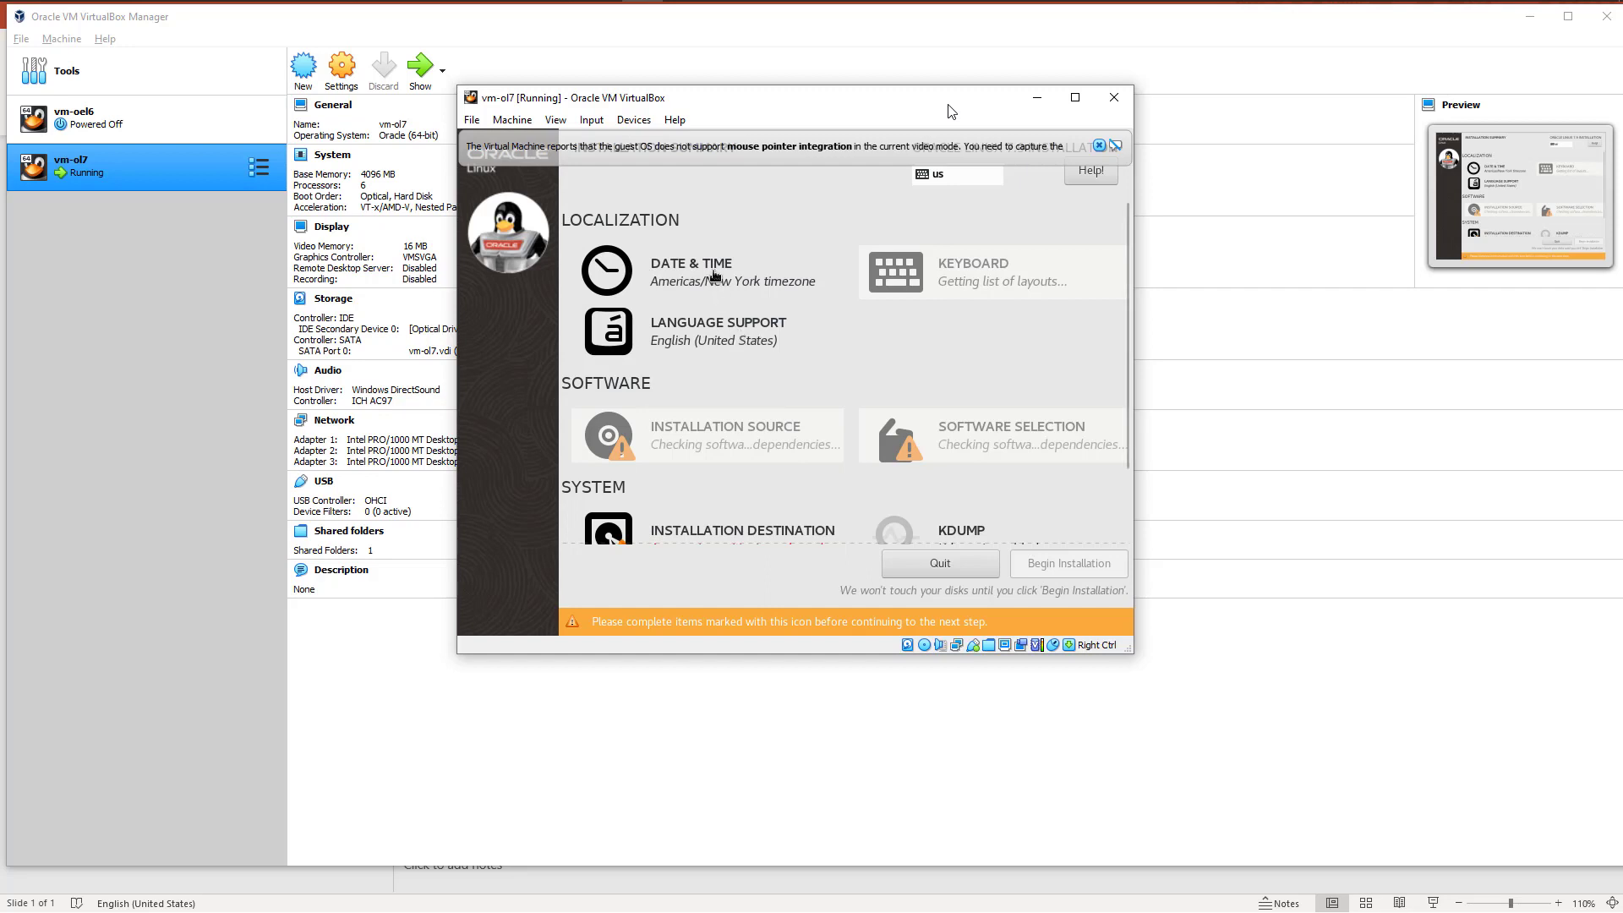
Step: Set the installer's time zone to region Asia, city Qatar
{"action": "left_click", "coordinate": [715, 279]}
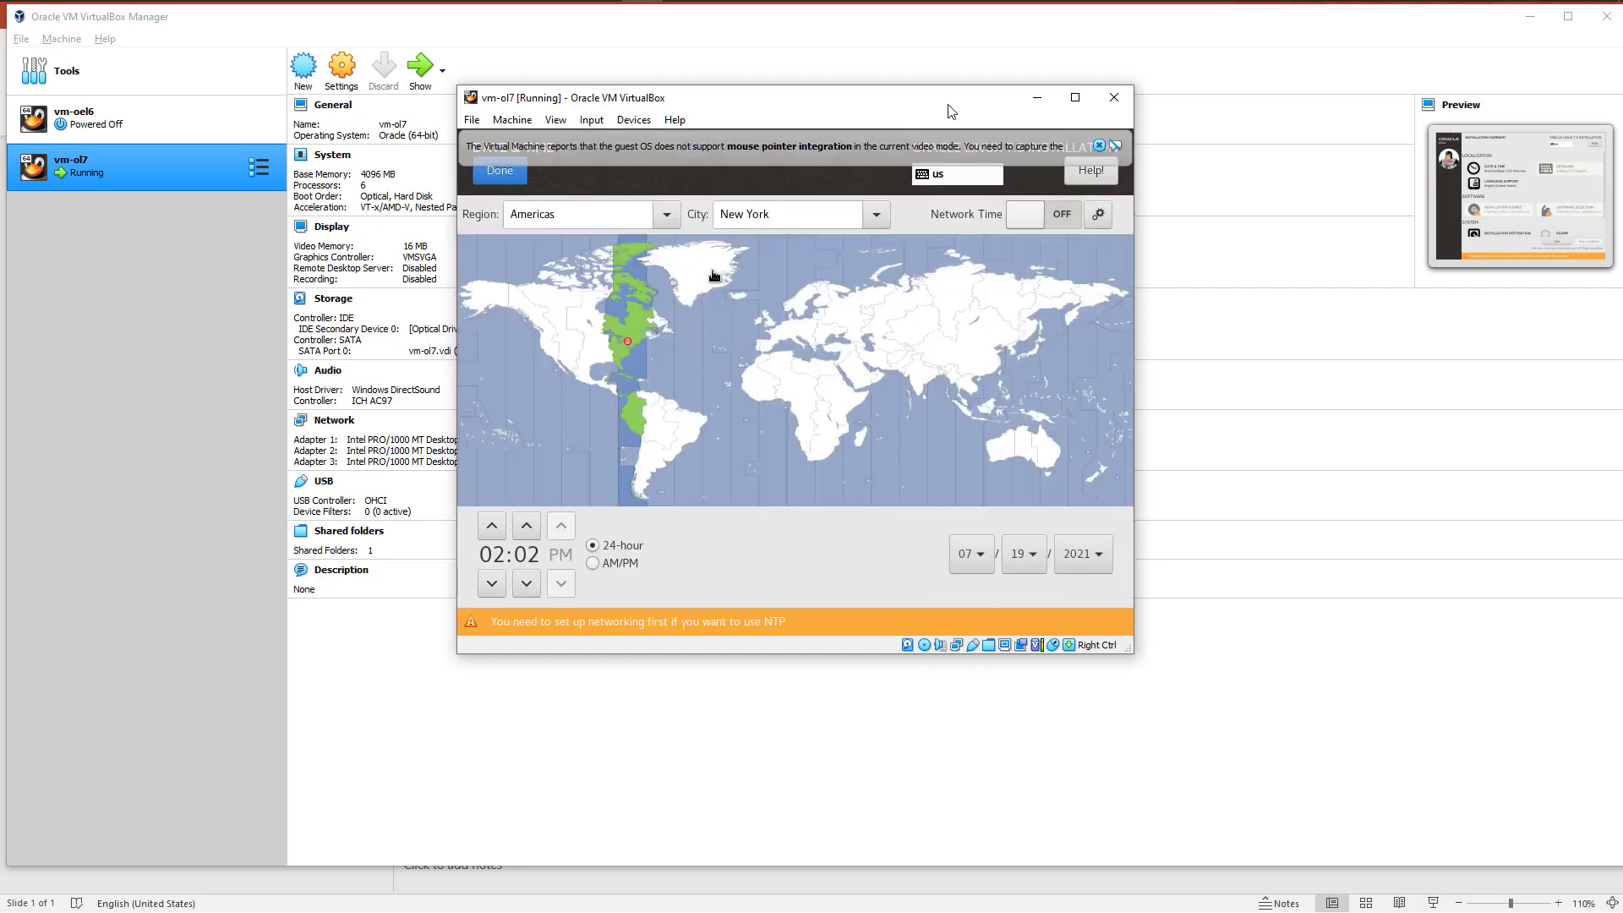
{"action": "left_click", "coordinate": [666, 217]}
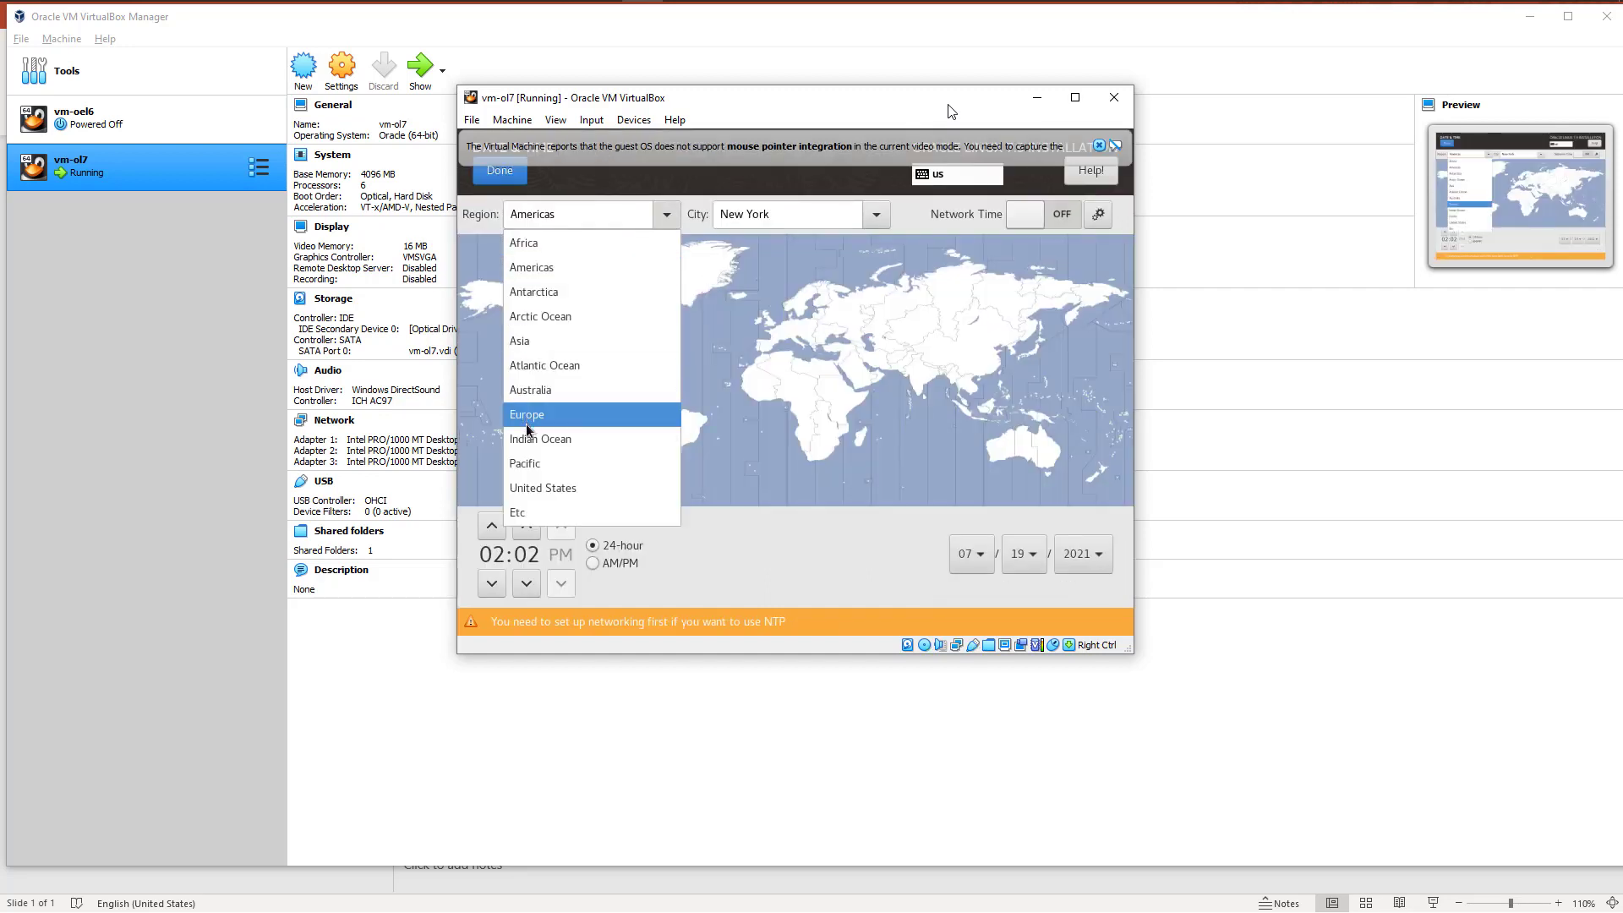
{"action": "left_click", "coordinate": [537, 341]}
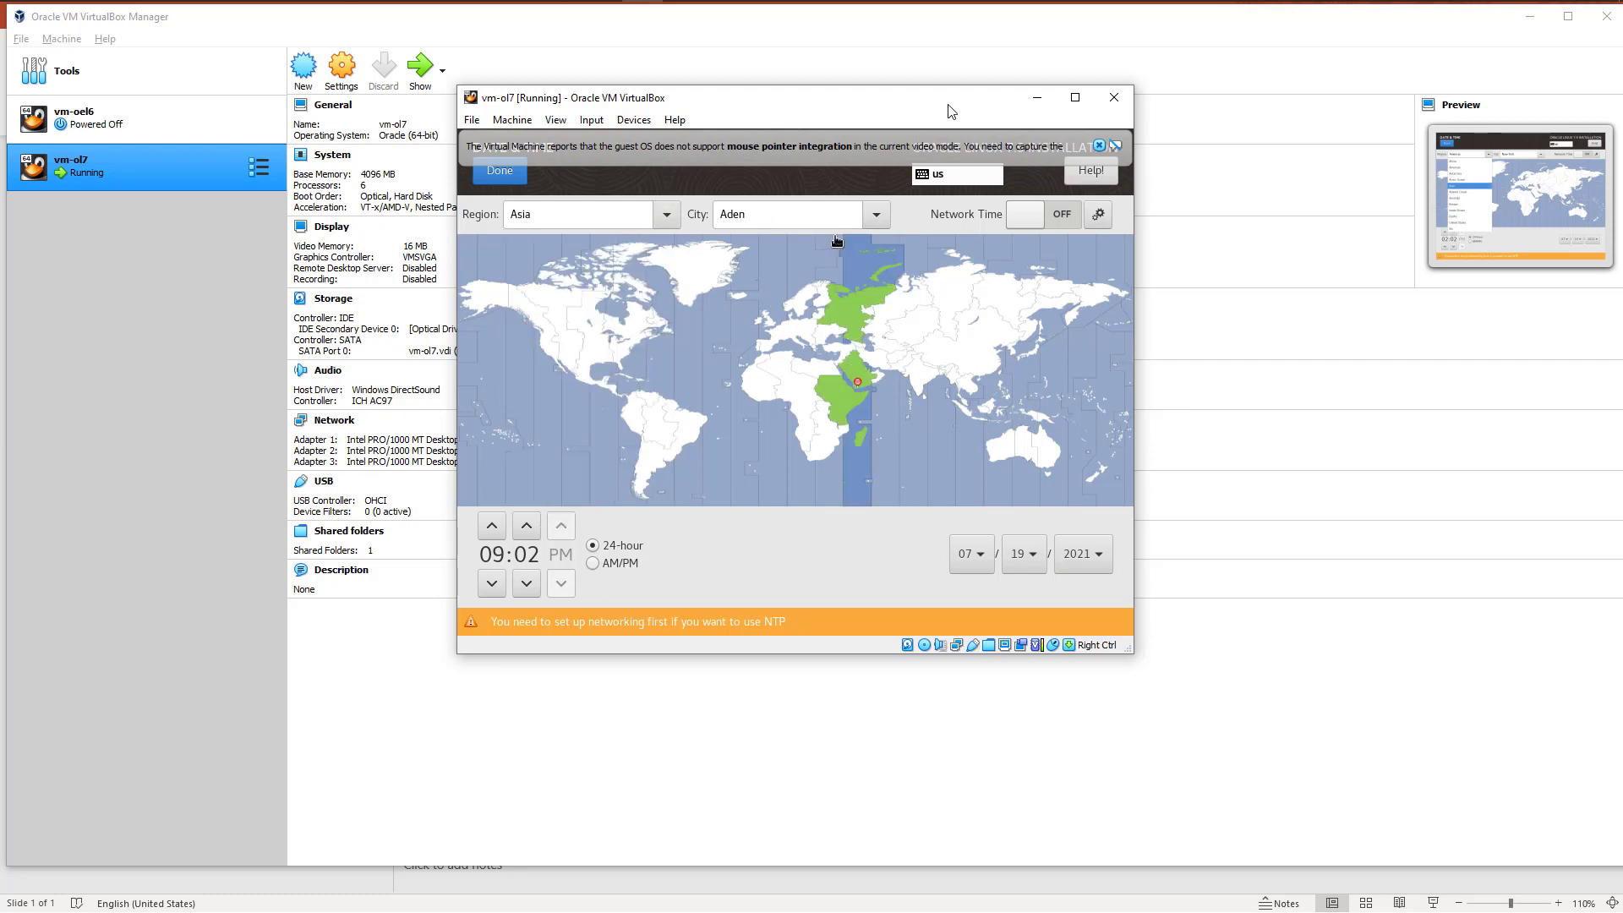
{"action": "left_click", "coordinate": [876, 216]}
{"action": "scroll", "coordinate": [784, 508], "scroll_direction": "down", "scroll_amount": 5}
{"action": "scroll", "coordinate": [784, 508], "scroll_direction": "down", "scroll_amount": 8}
{"action": "scroll", "coordinate": [740, 498], "scroll_direction": "down", "scroll_amount": 1}
{"action": "left_click", "coordinate": [741, 484]}
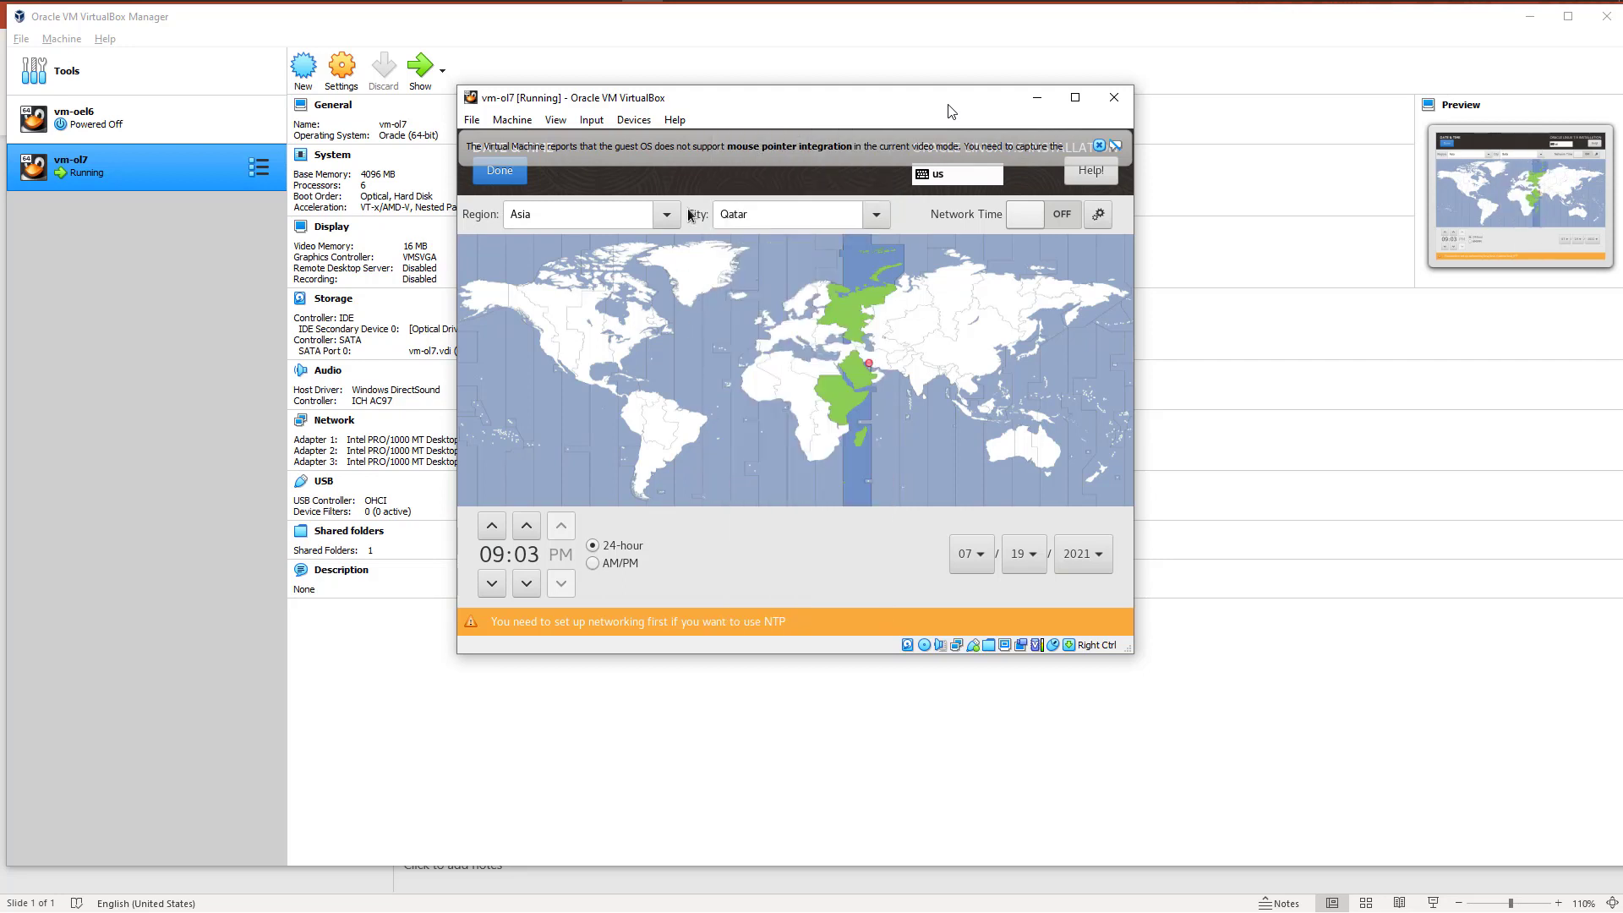
{"action": "left_click", "coordinate": [499, 170]}
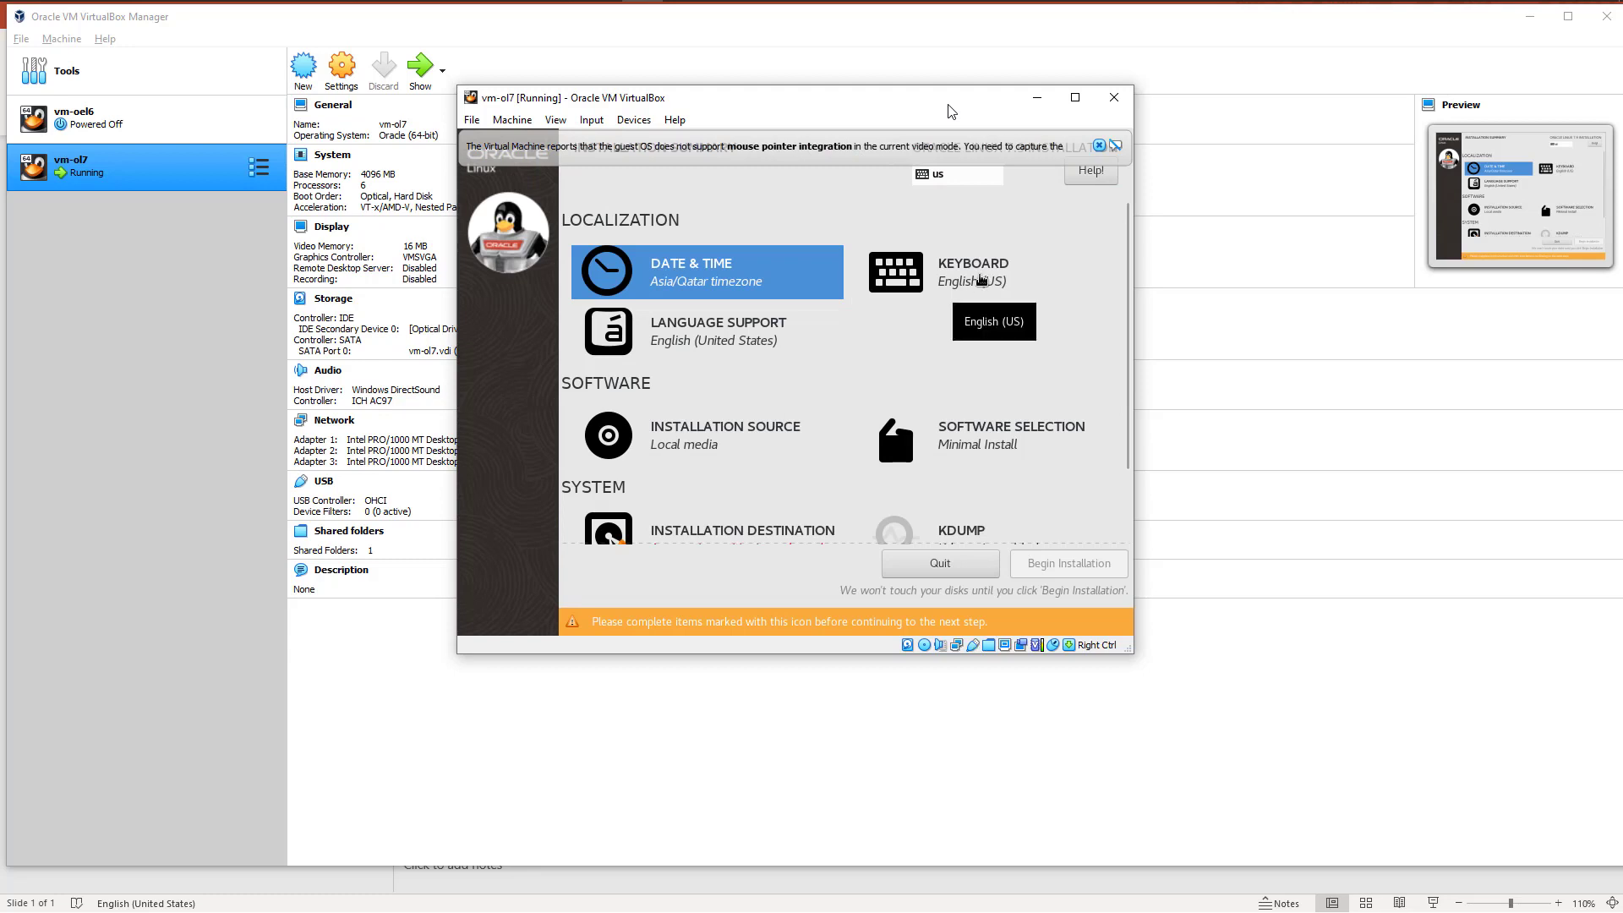
Step: Review the installer's keyboard layout and installation source settings
{"action": "left_click", "coordinate": [981, 280]}
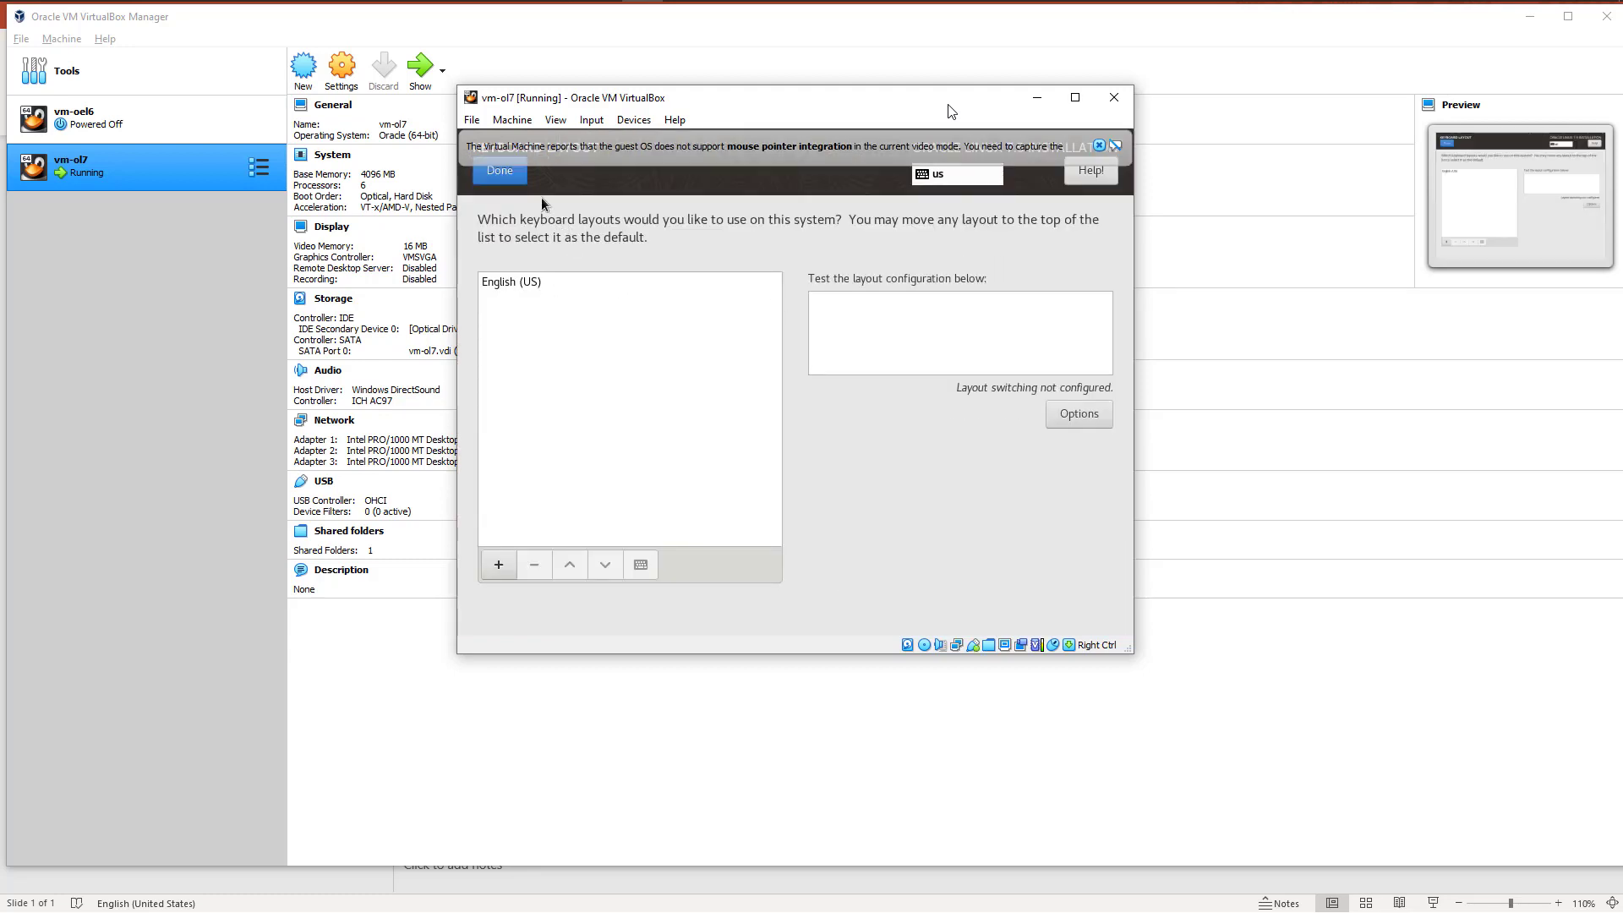
{"action": "left_click", "coordinate": [507, 172]}
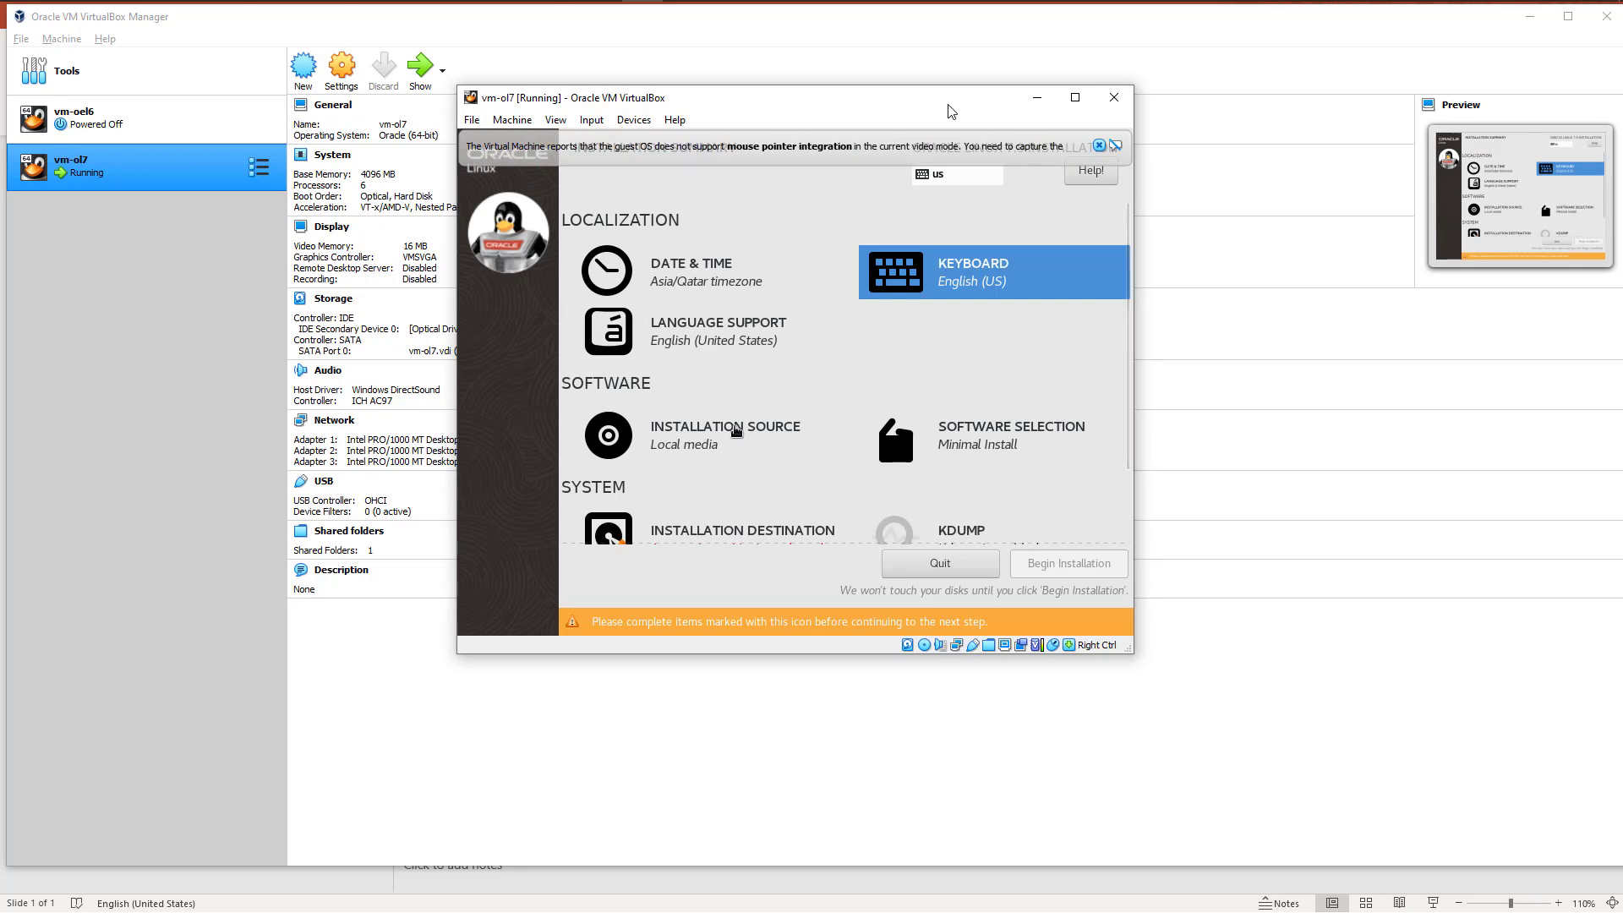
{"action": "scroll", "coordinate": [732, 431], "scroll_direction": "down", "scroll_amount": 1}
{"action": "scroll", "coordinate": [732, 431], "scroll_direction": "down", "scroll_amount": 2}
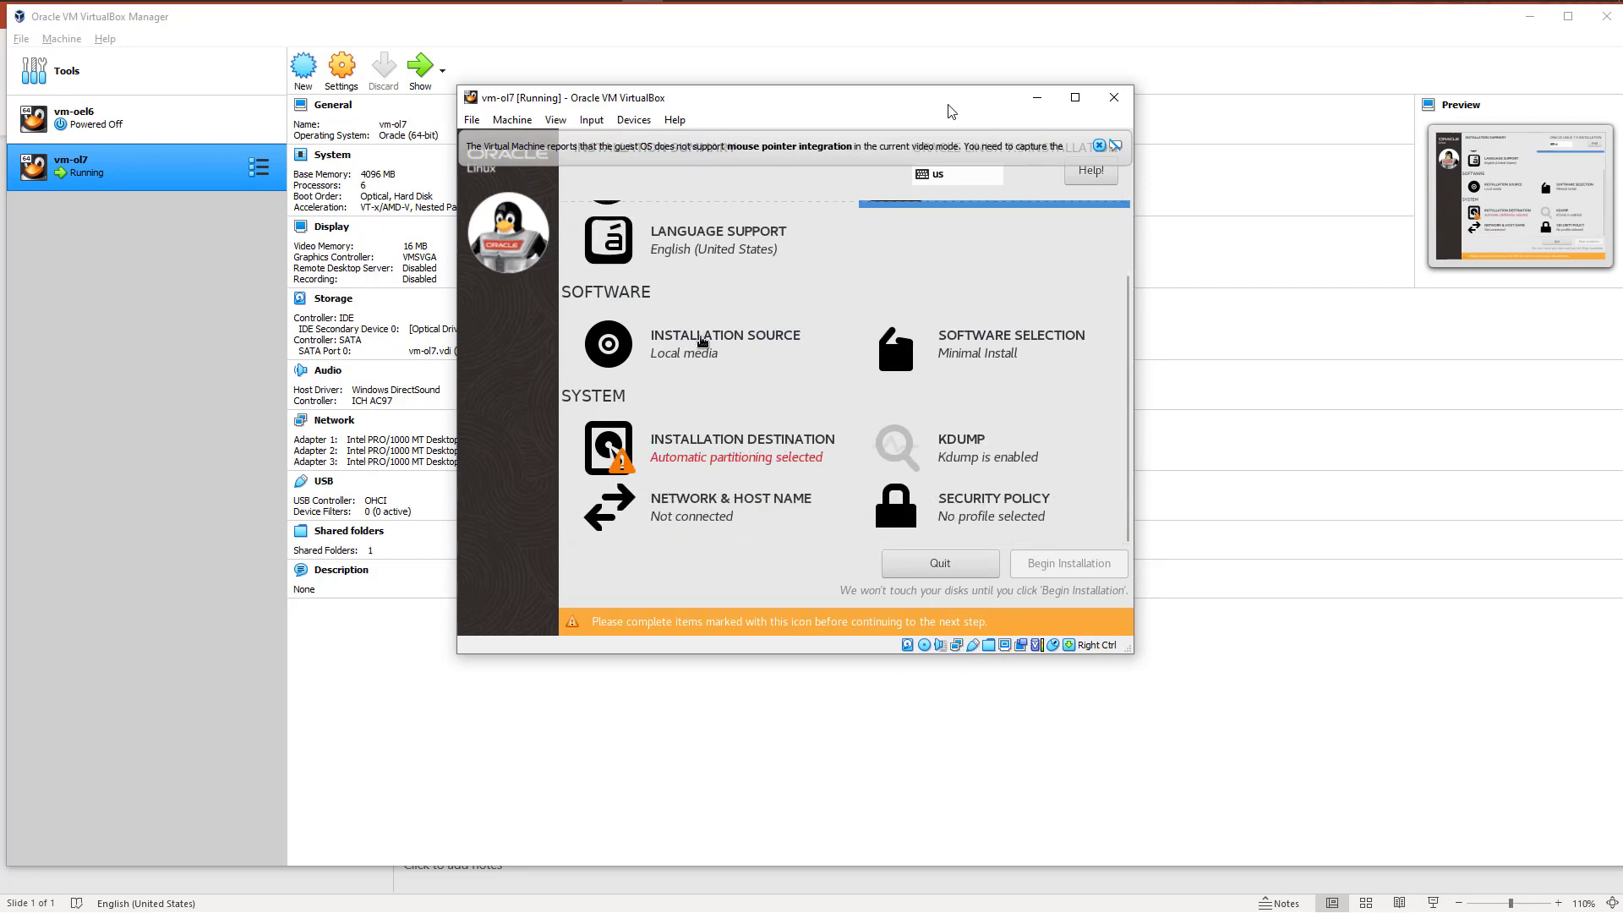
{"action": "left_click", "coordinate": [696, 334]}
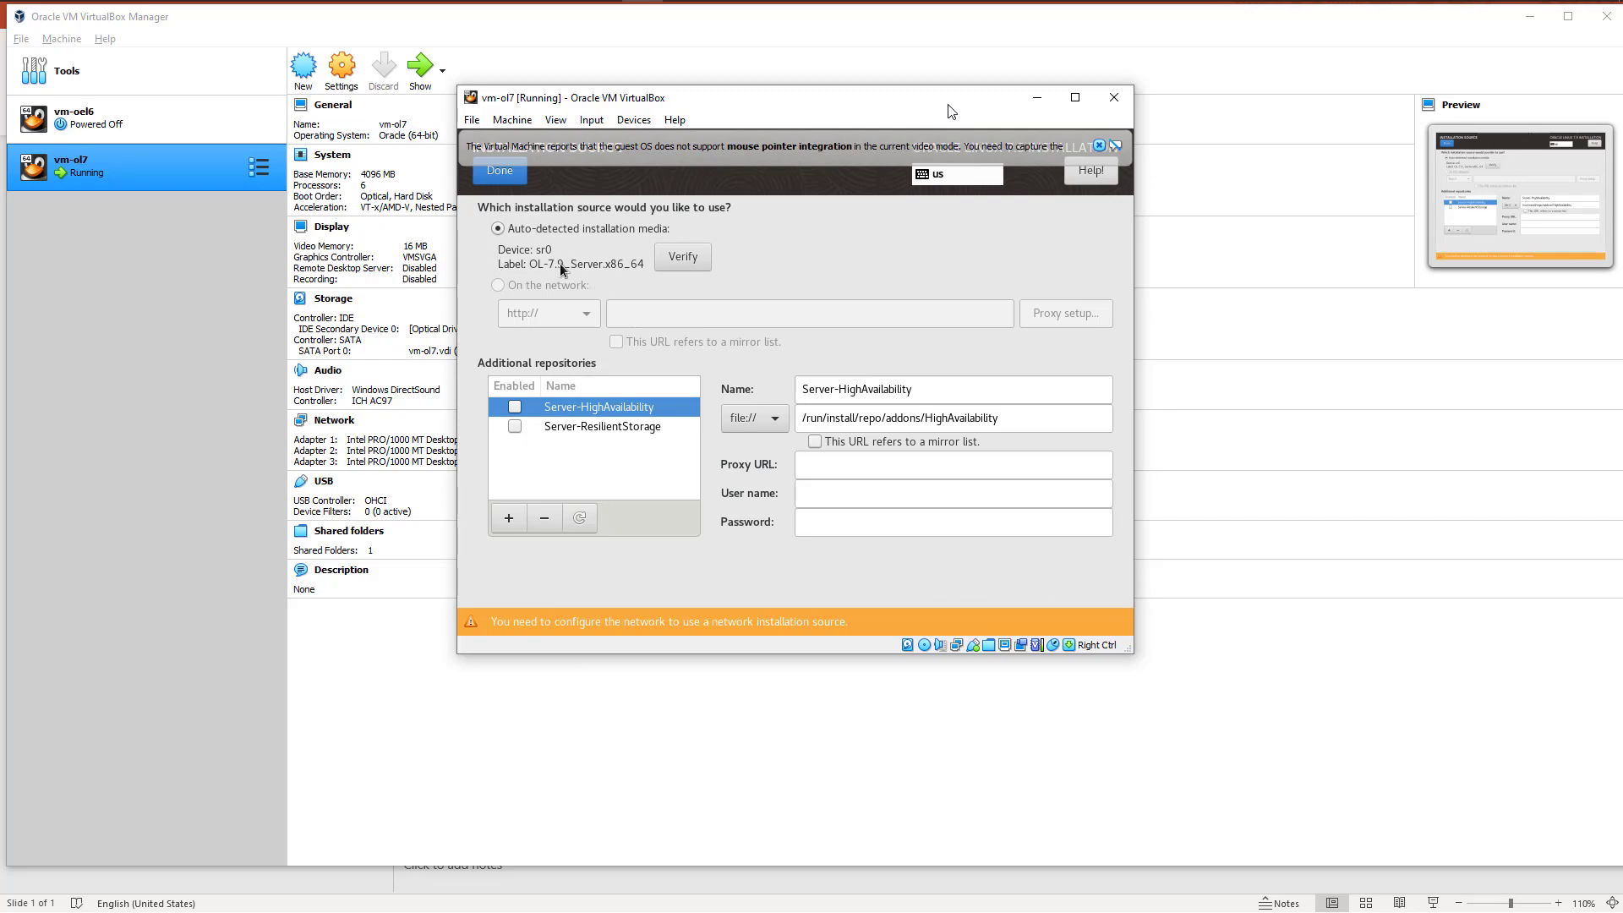
{"action": "left_click", "coordinate": [501, 172]}
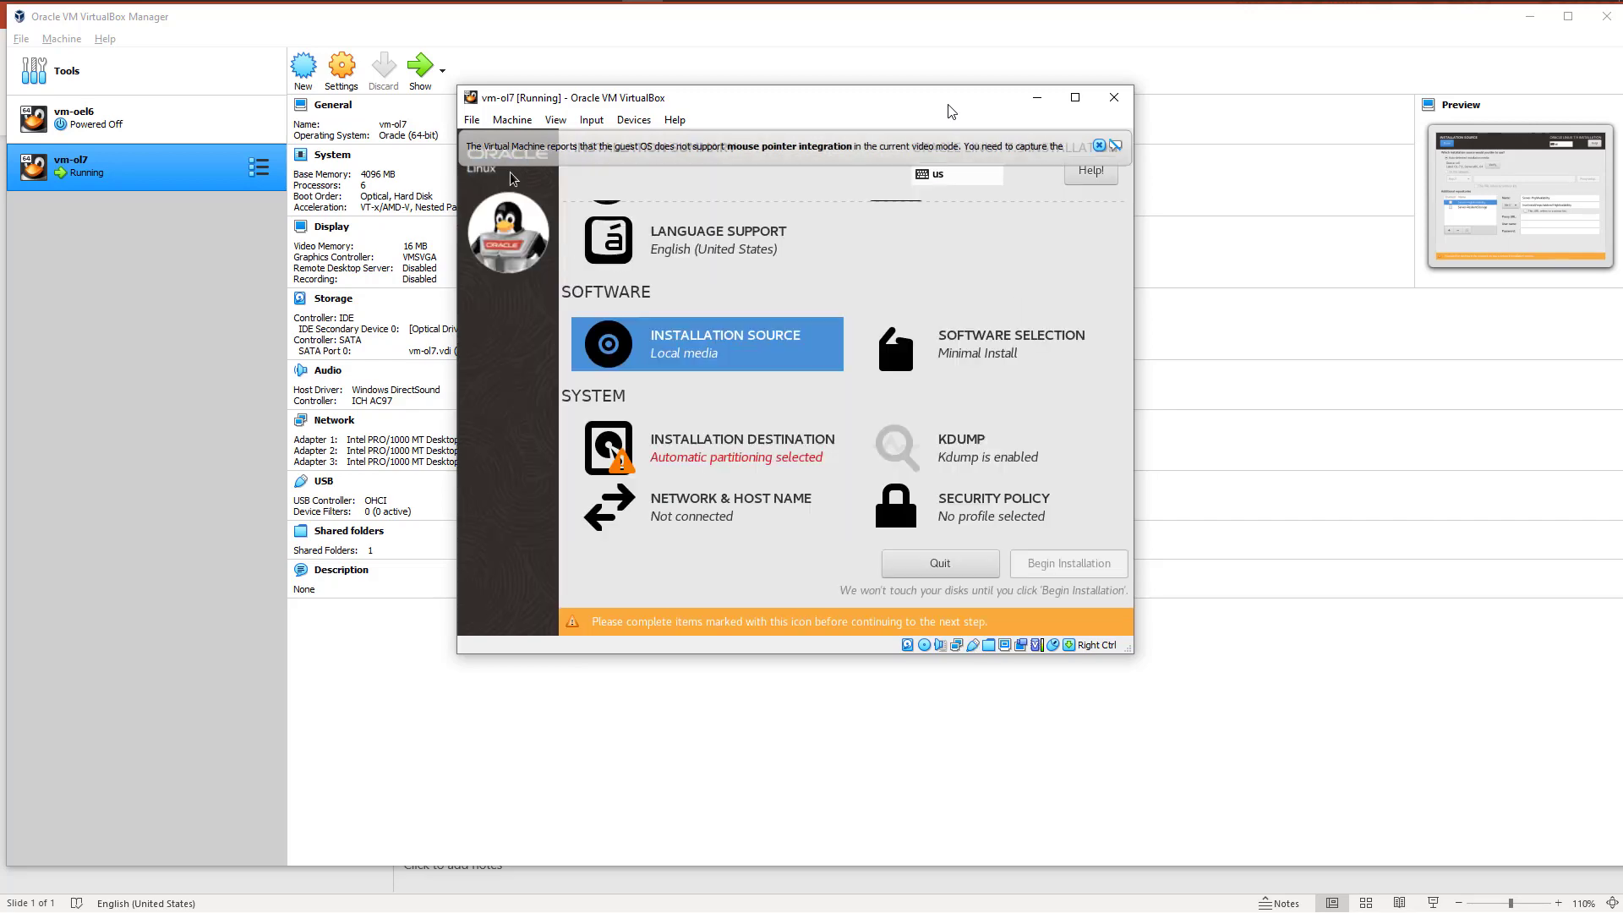
Step: Set the software selection to Server with GUI with the Development Tools and System Administration Tools add-ons
{"action": "left_click", "coordinate": [1027, 368]}
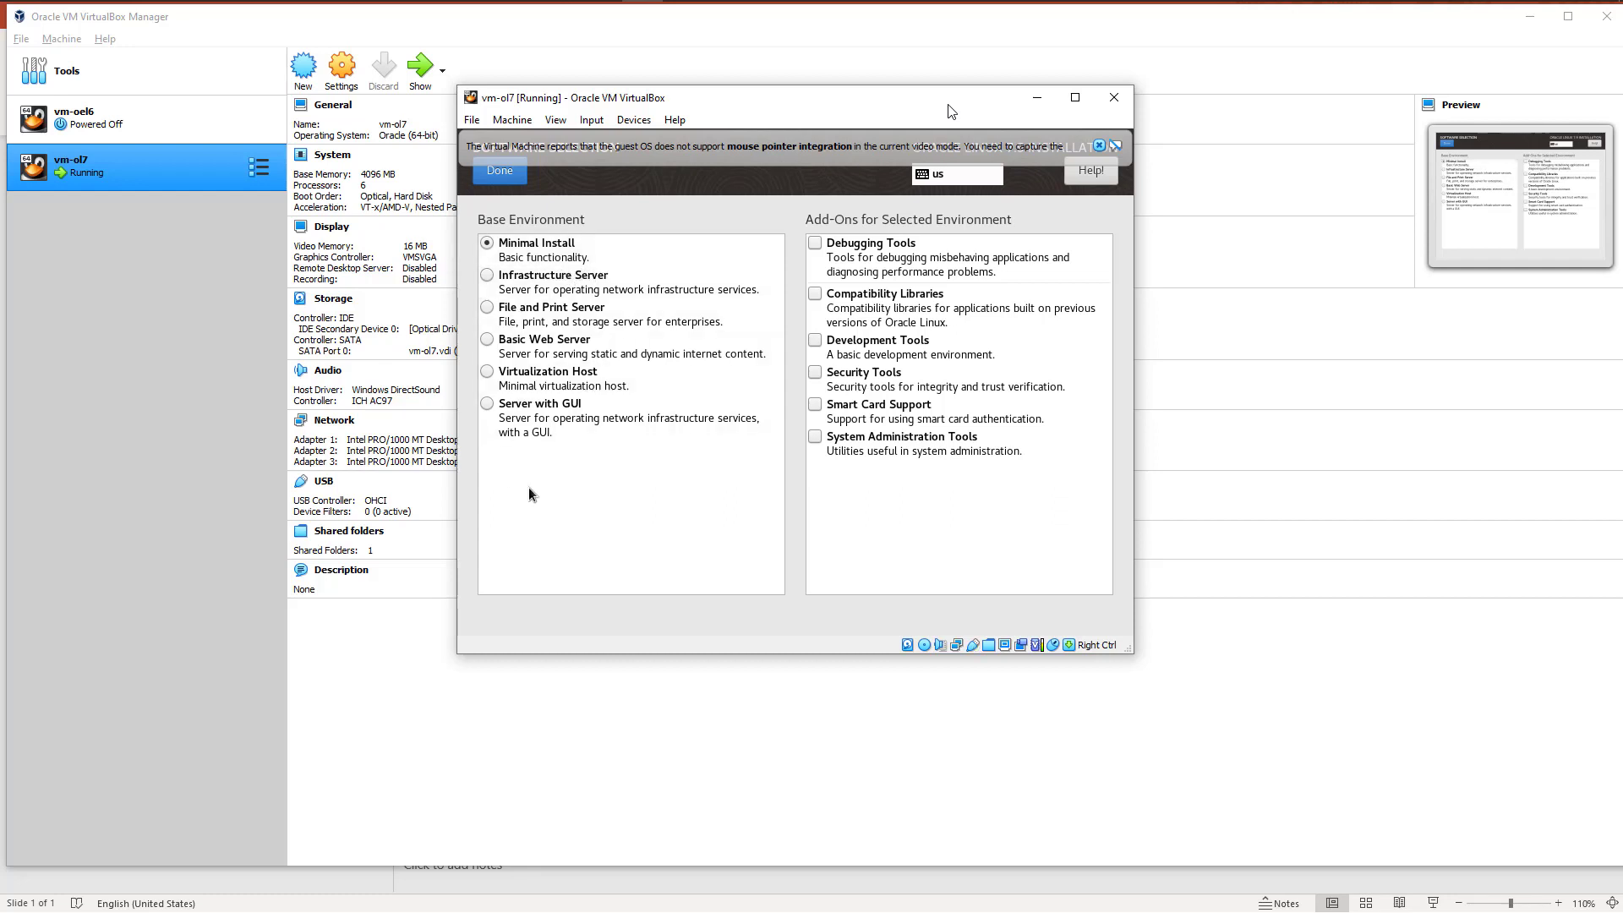
{"action": "left_click", "coordinate": [489, 405]}
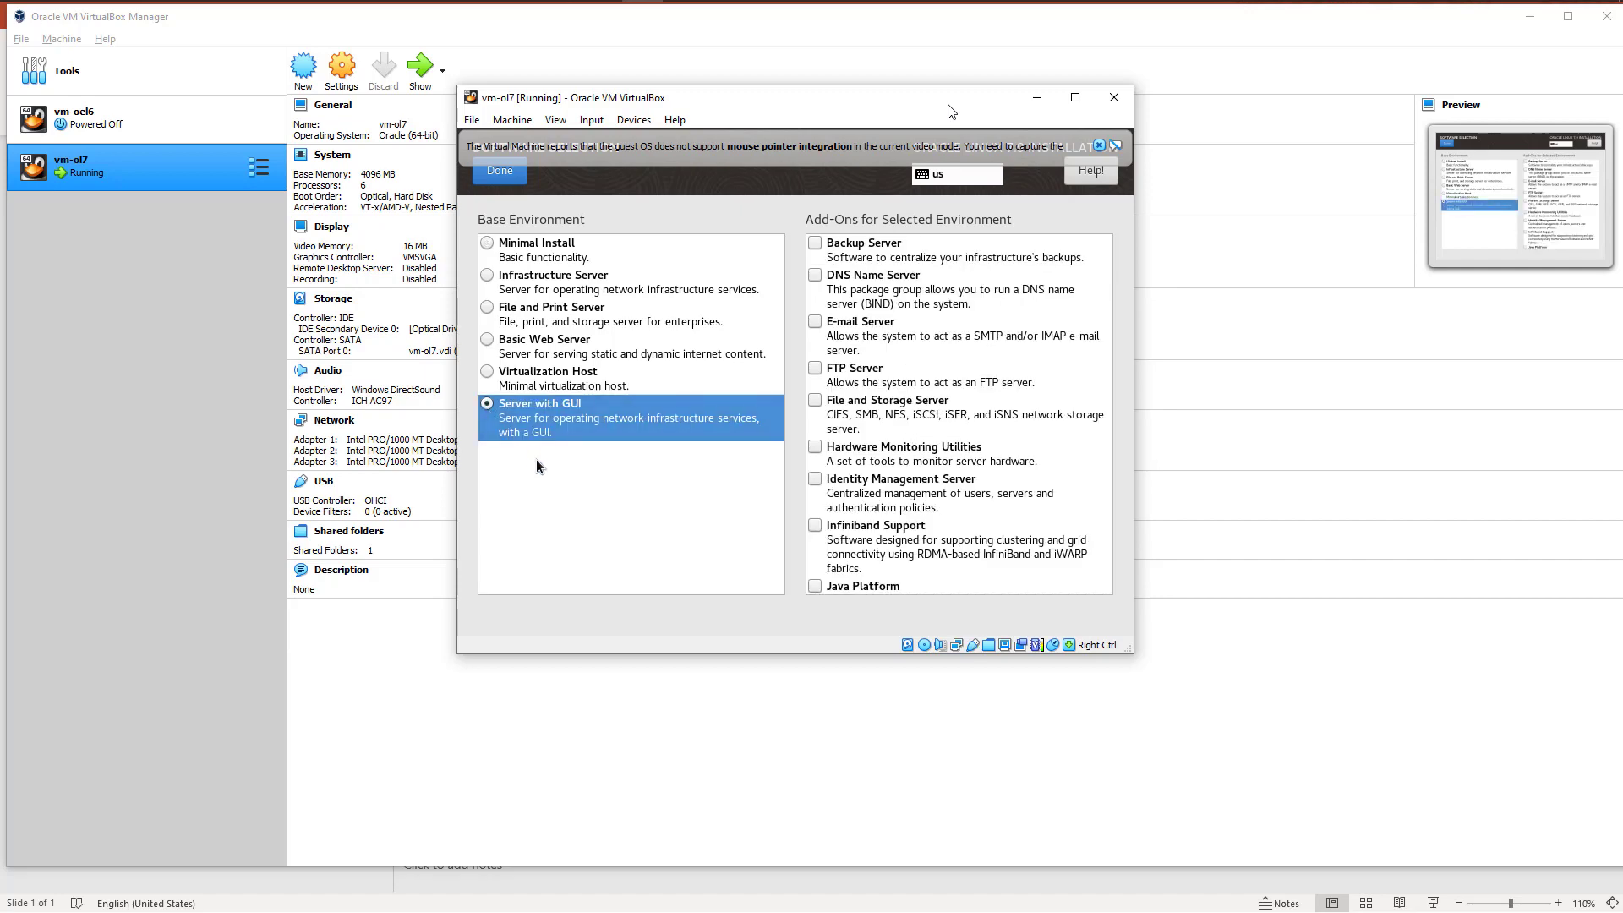
{"action": "scroll", "coordinate": [991, 433], "scroll_direction": "down", "scroll_amount": 10}
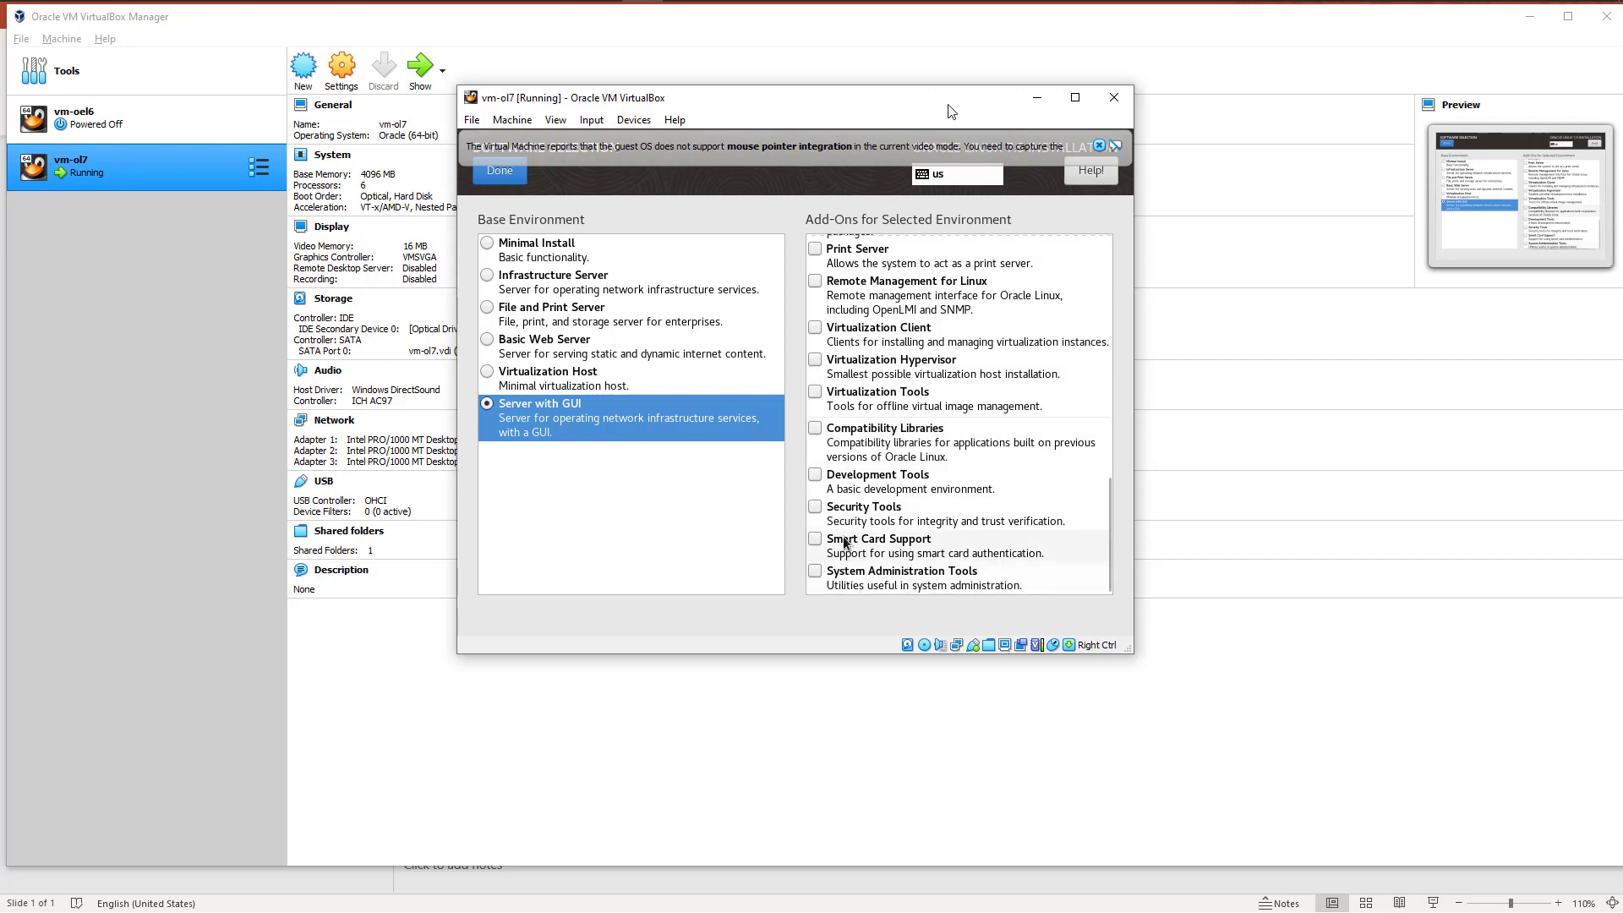
{"action": "left_click", "coordinate": [855, 480]}
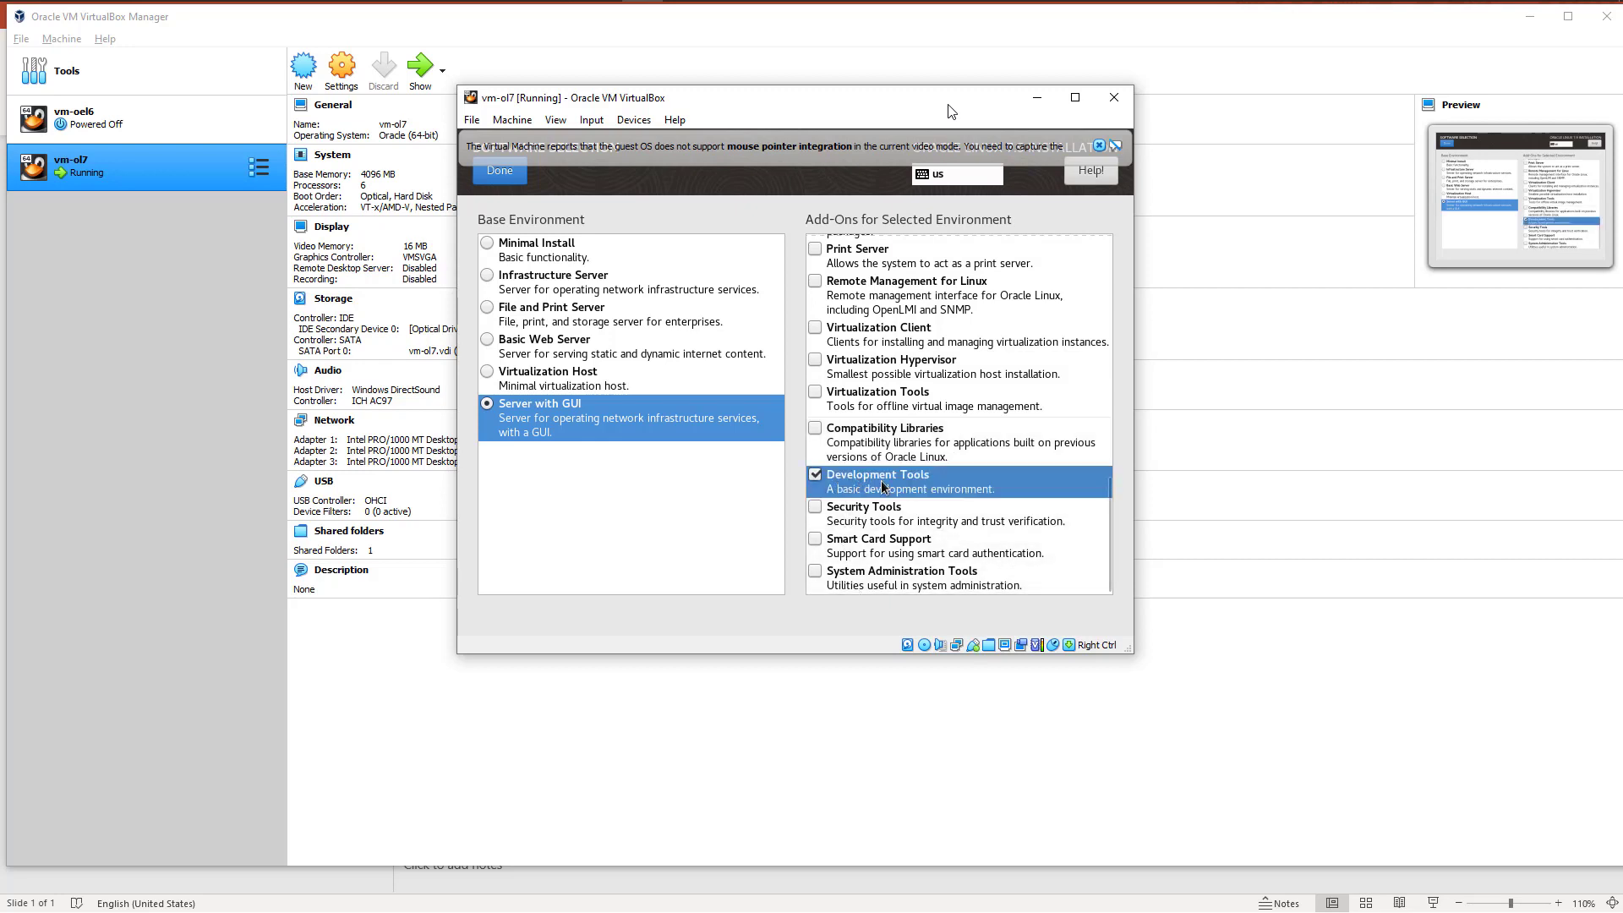
{"action": "left_click", "coordinate": [857, 586]}
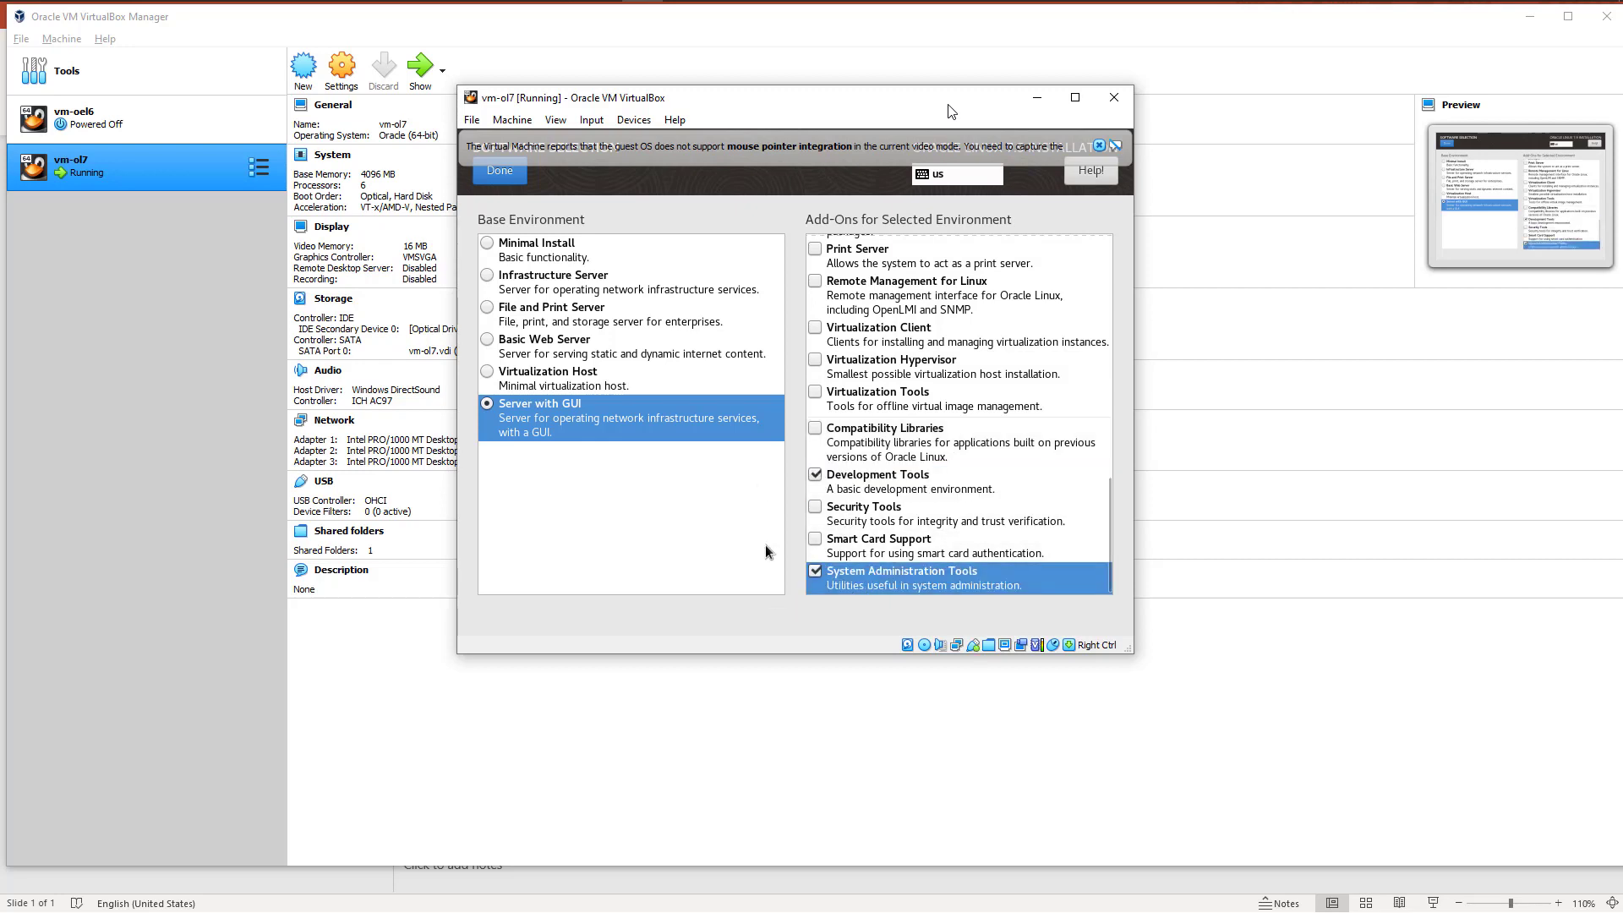
{"action": "left_click", "coordinate": [499, 171]}
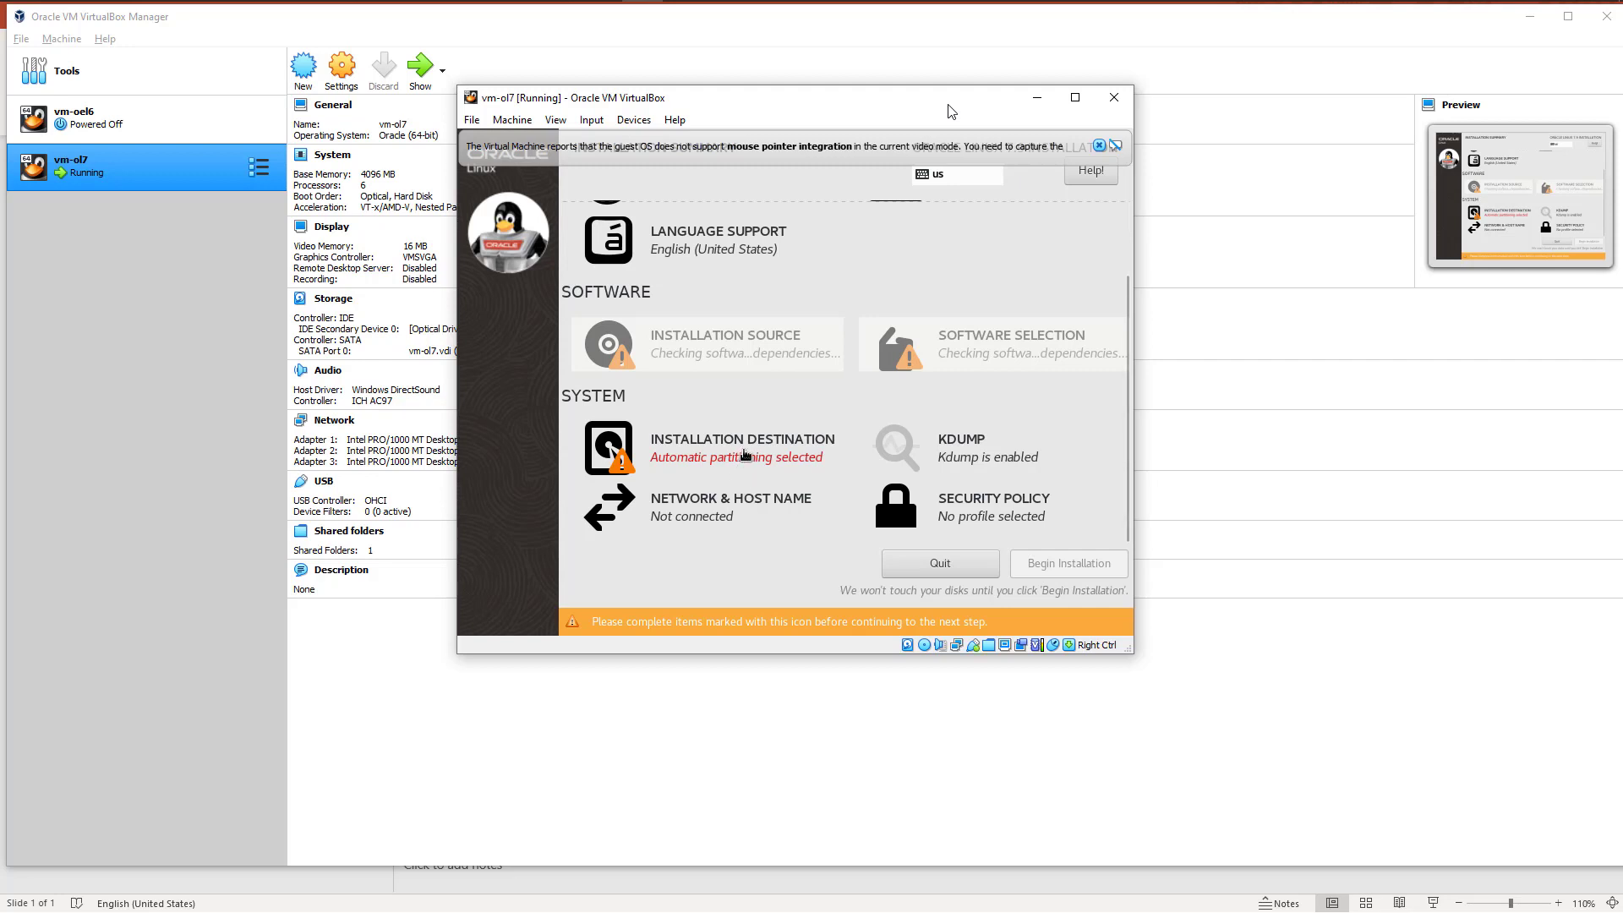
Step: Choose manual partitioning for the ATA VBOX HARDDISK installation destination and keep LVM as the partitioning scheme
{"action": "left_click", "coordinate": [741, 448]}
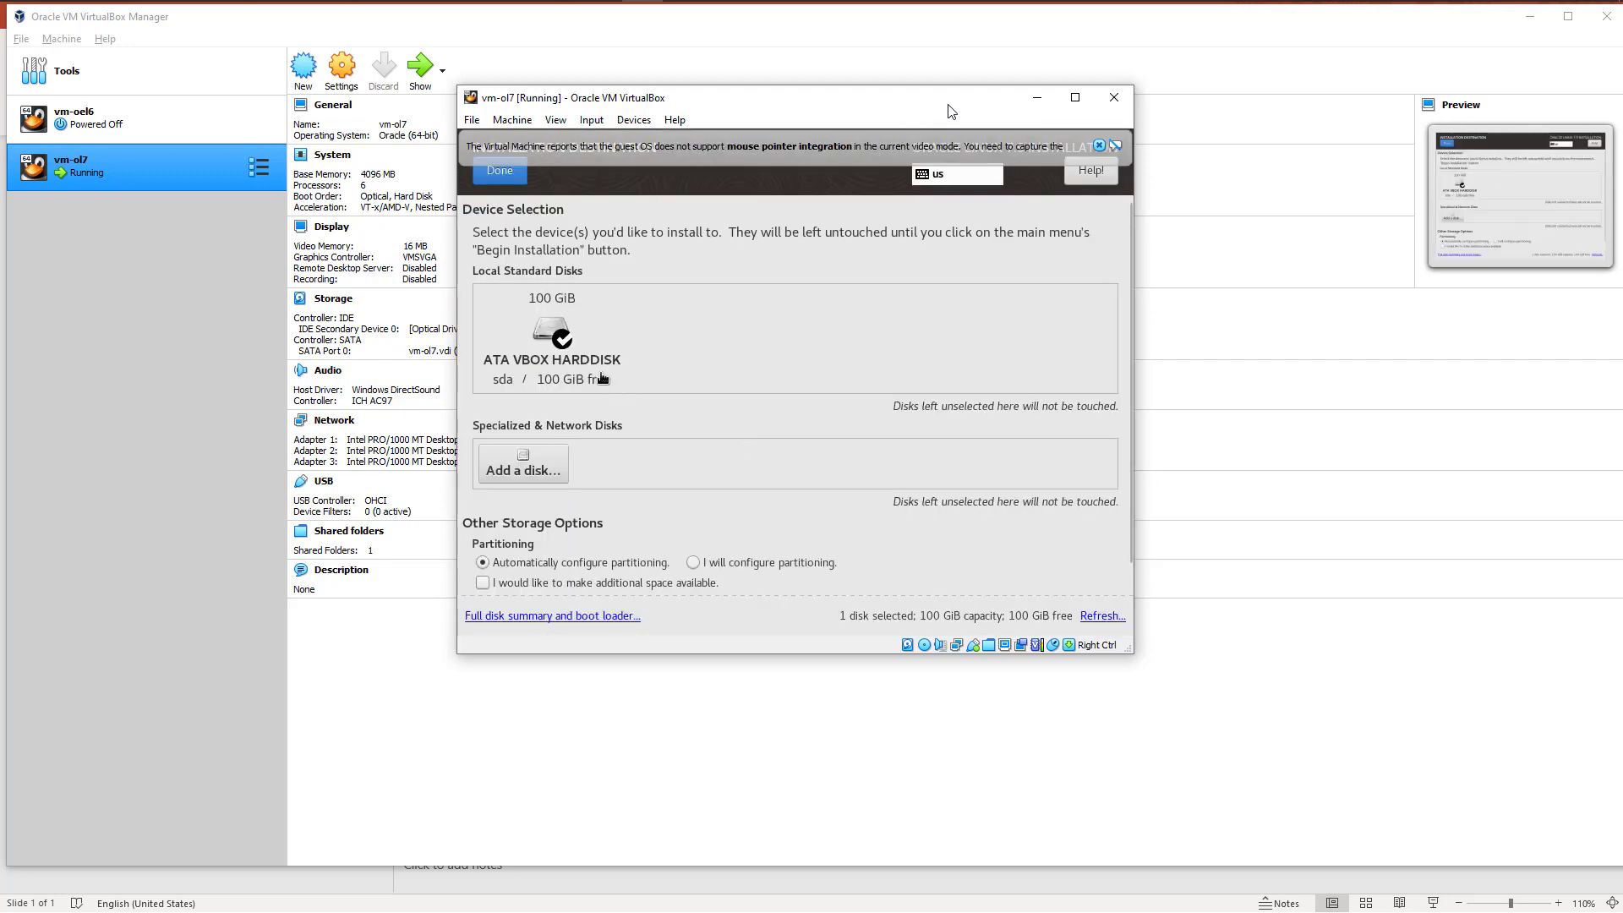
{"action": "left_click", "coordinate": [559, 346]}
{"action": "left_click", "coordinate": [559, 347]}
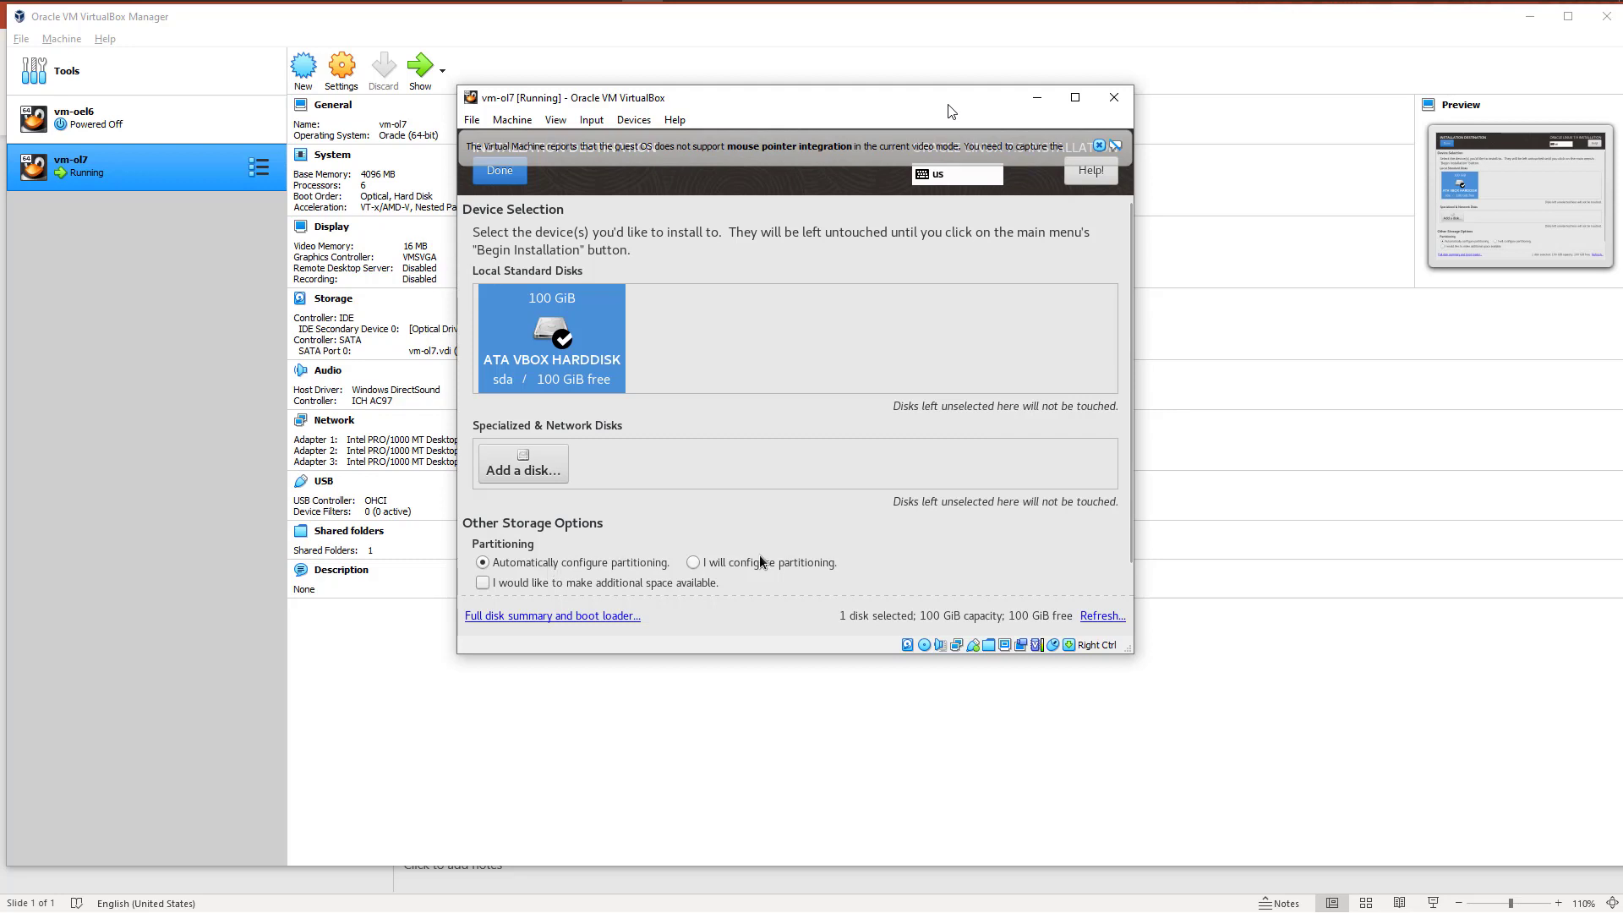
{"action": "left_click", "coordinate": [693, 563]}
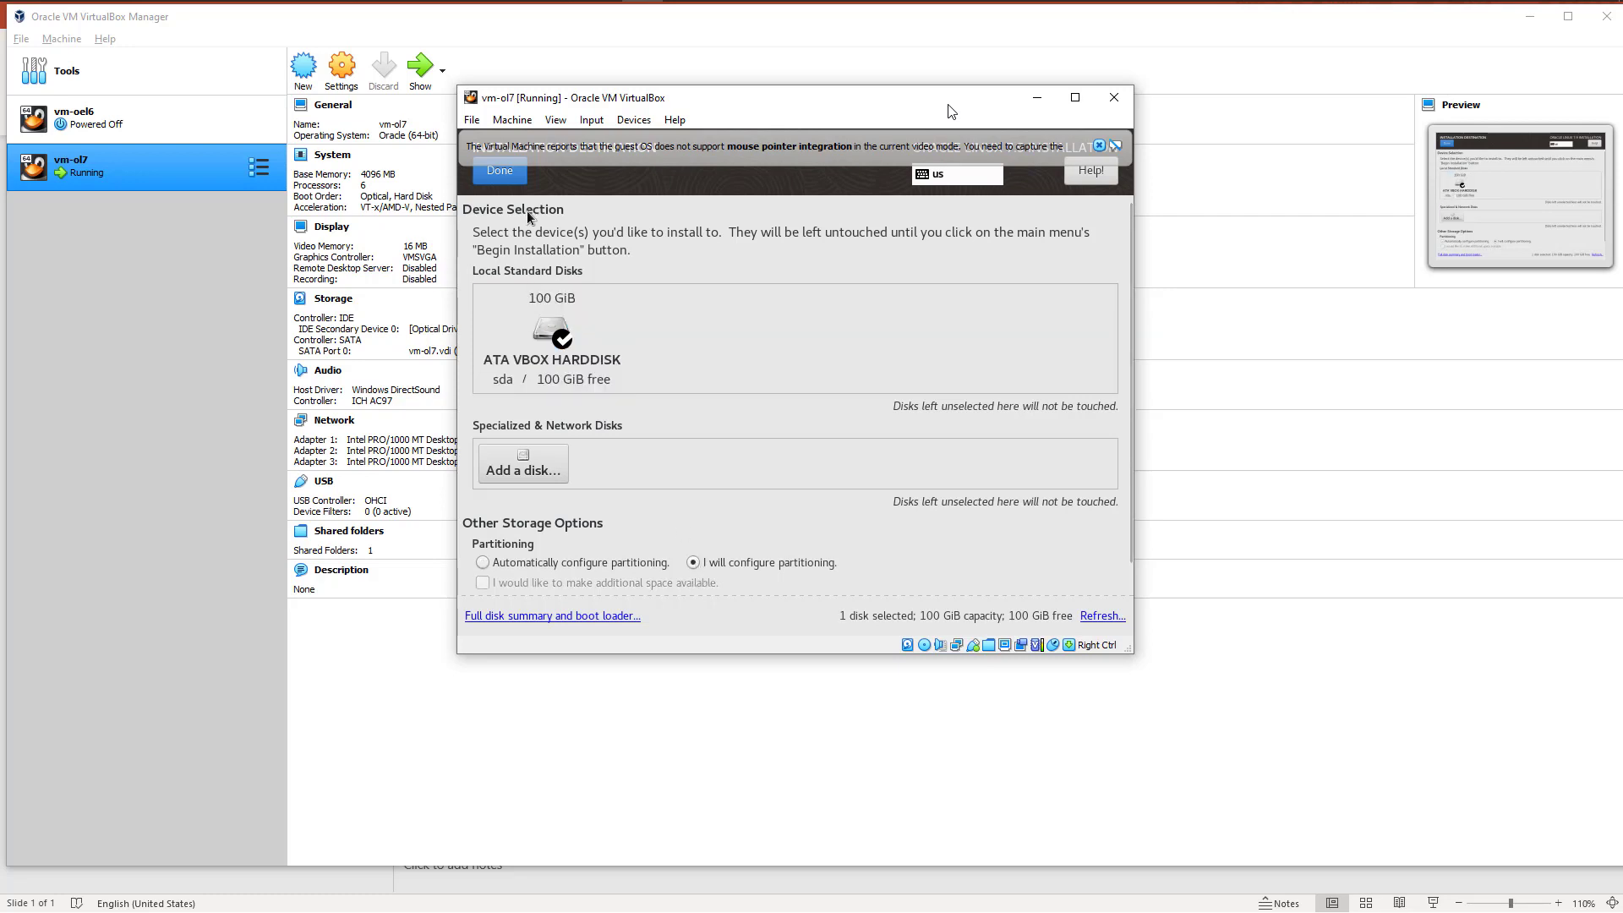
{"action": "left_click", "coordinate": [510, 184]}
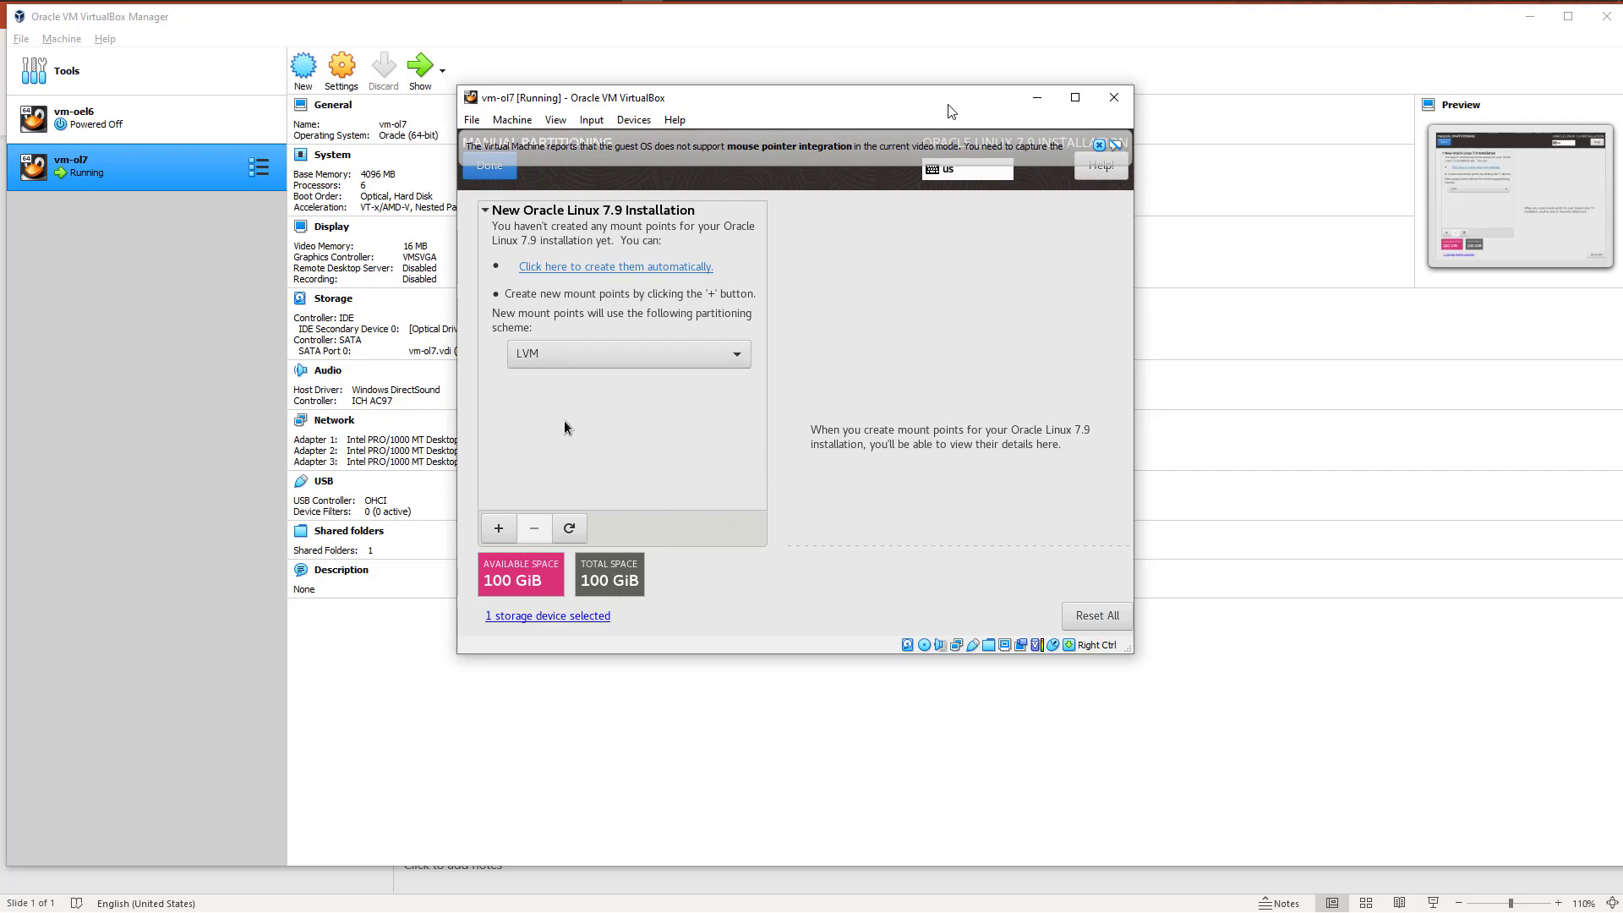
{"action": "left_click", "coordinate": [651, 353]}
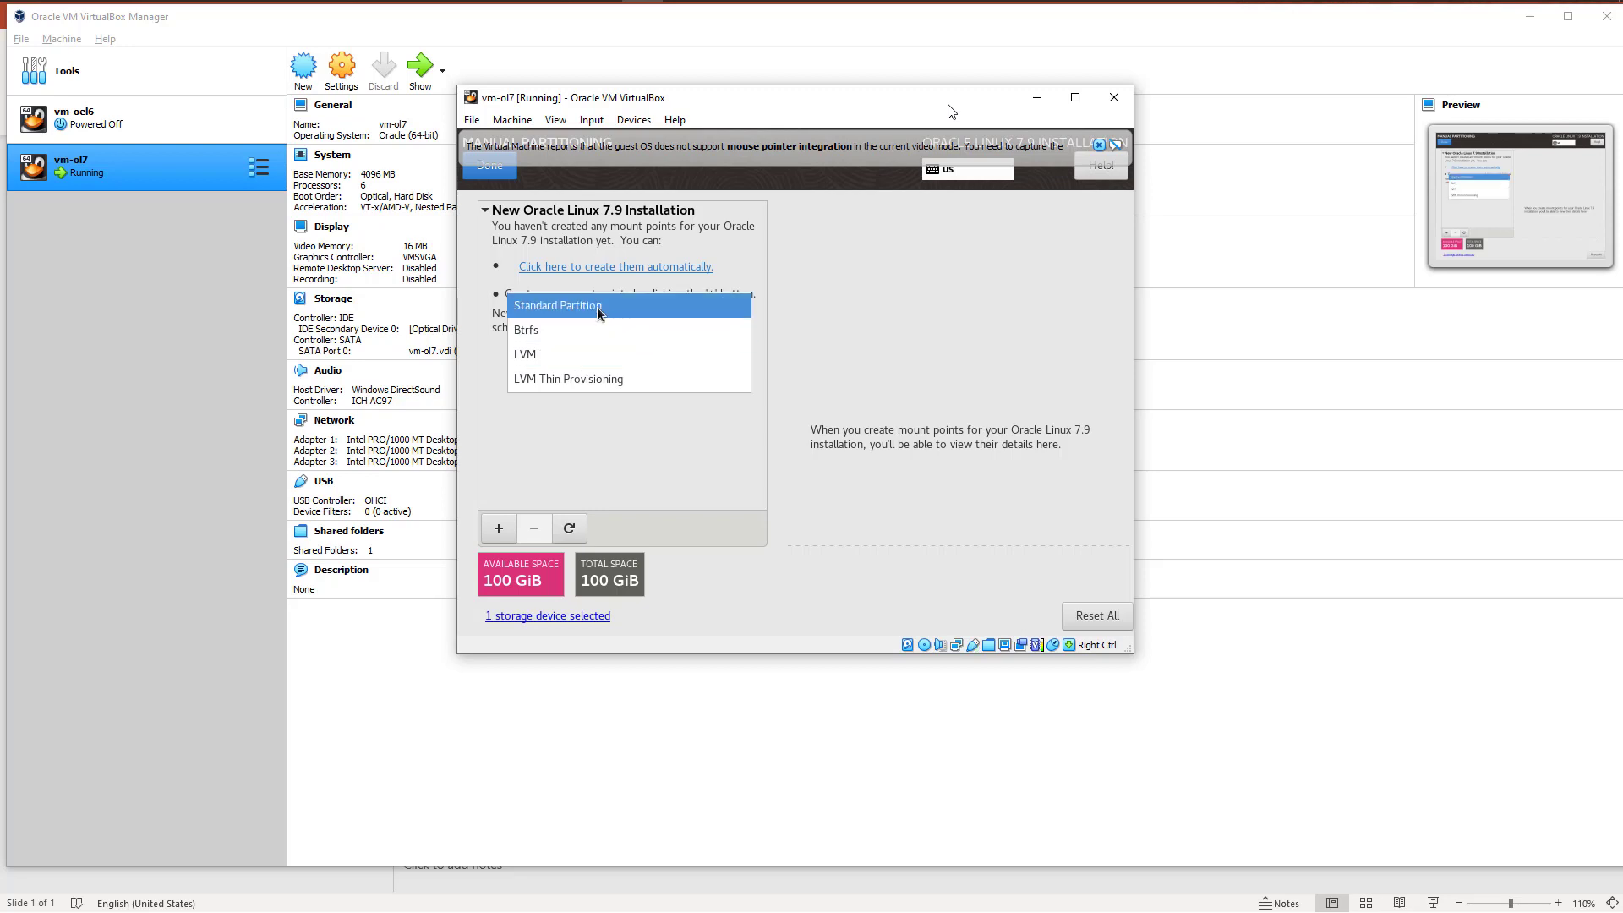
{"action": "left_click", "coordinate": [563, 434]}
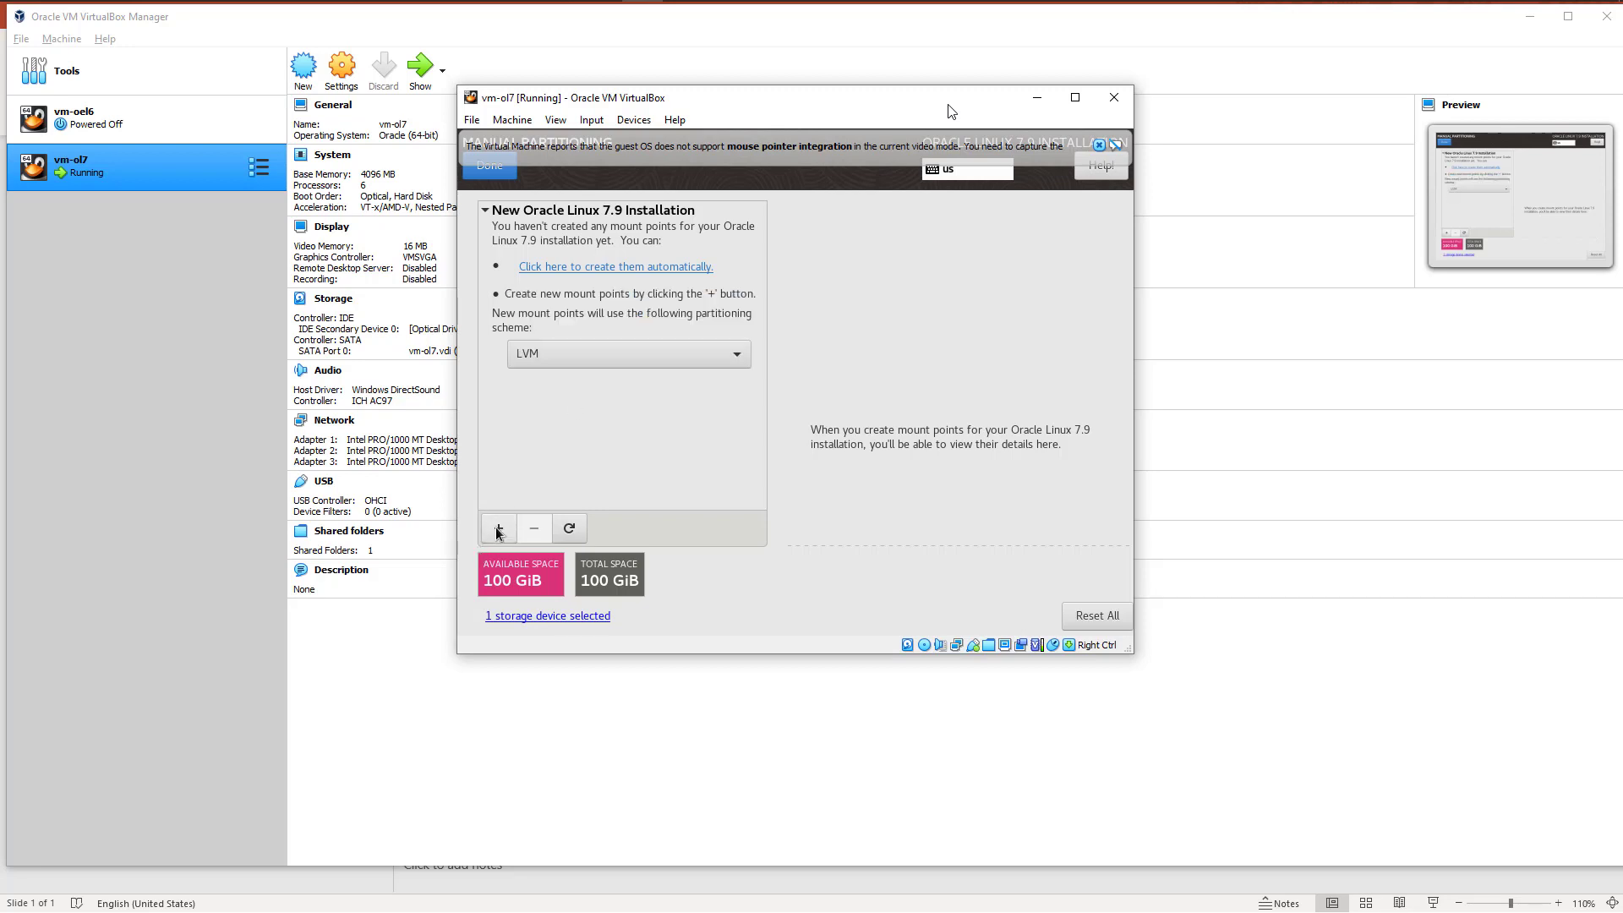
Step: Add a swap mount point with a desired capacity of 8GB
{"action": "left_click", "coordinate": [499, 529]}
{"action": "left_click", "coordinate": [913, 385]}
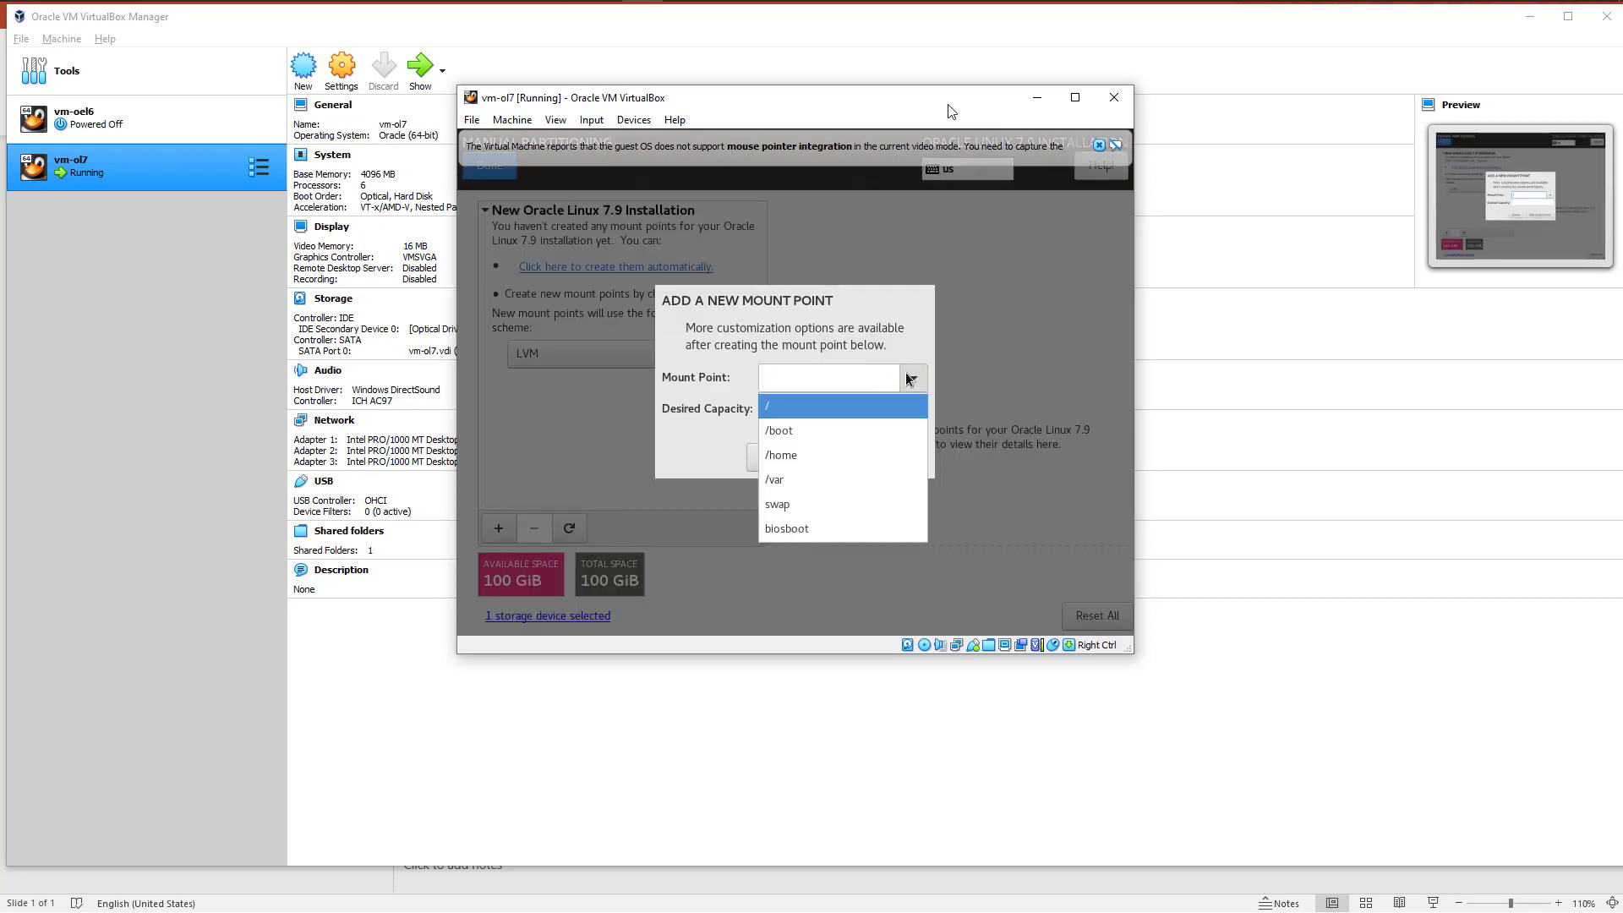
{"action": "left_click", "coordinate": [781, 503]}
{"action": "left_click", "coordinate": [779, 404]}
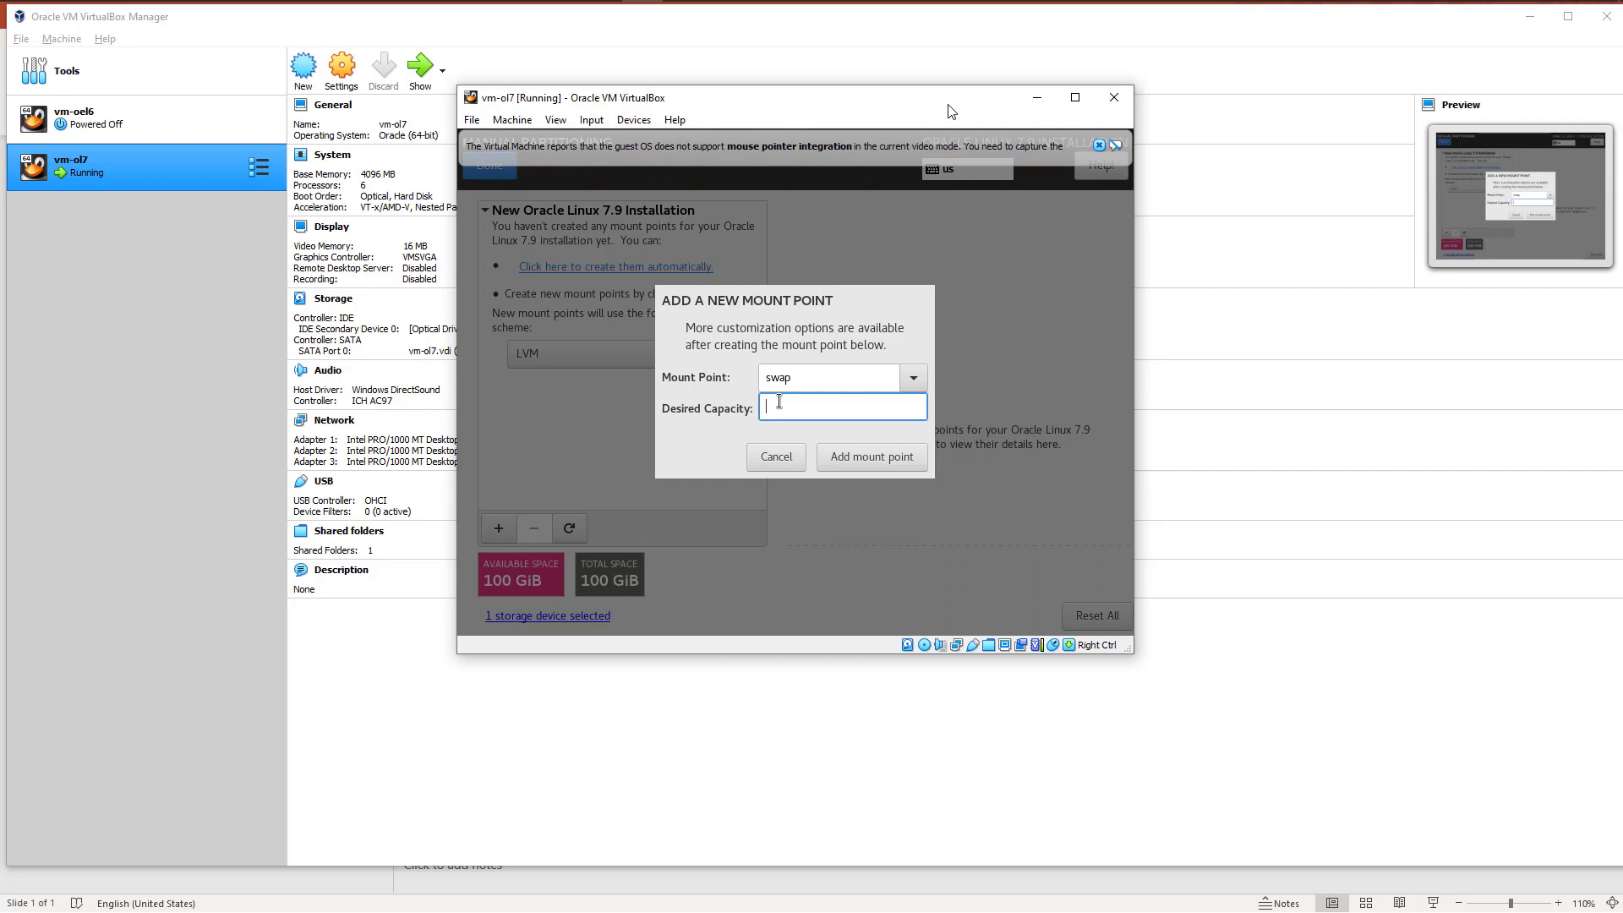
{"action": "type", "text": "8GB"}
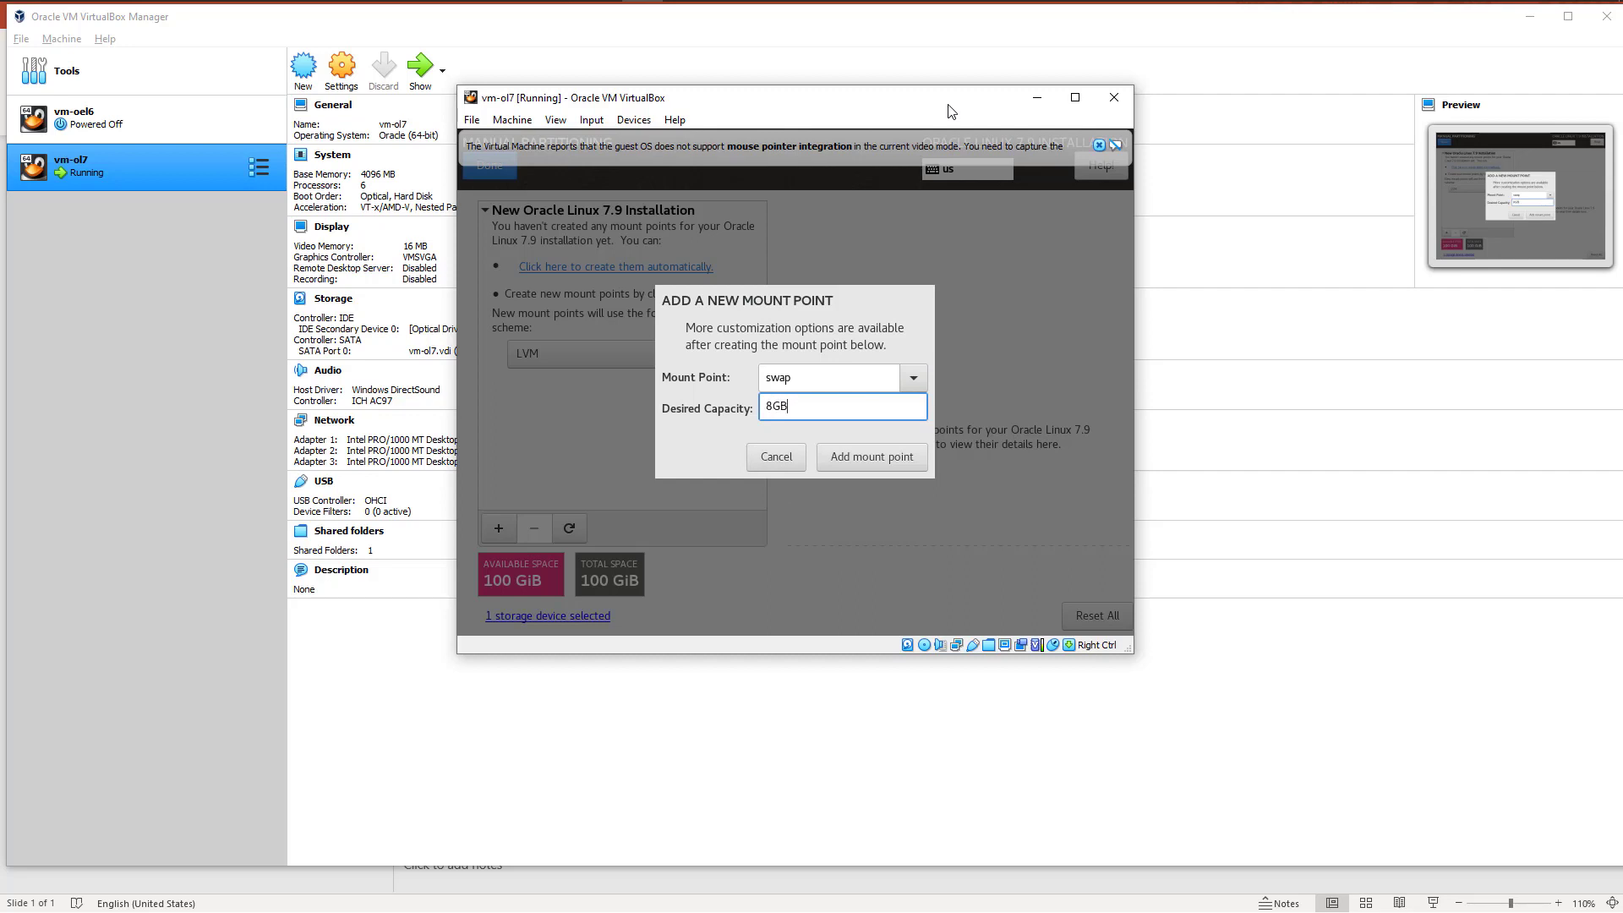
{"action": "left_click", "coordinate": [855, 461]}
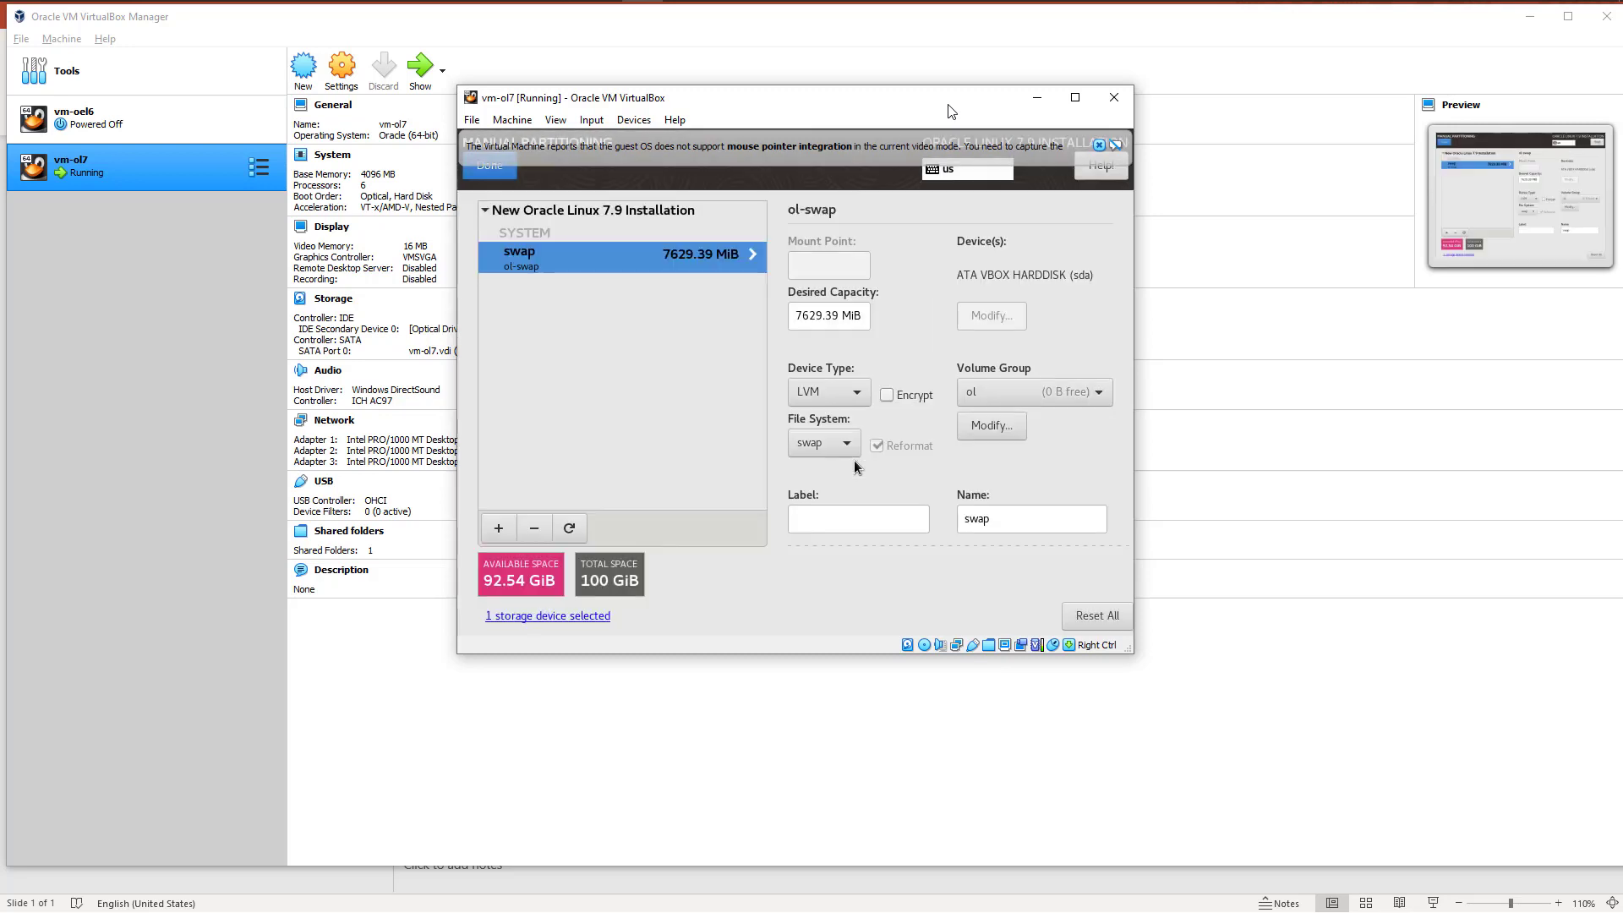
Step: Set the swap mount point's device type to Standard Partition
{"action": "left_click", "coordinate": [854, 395]}
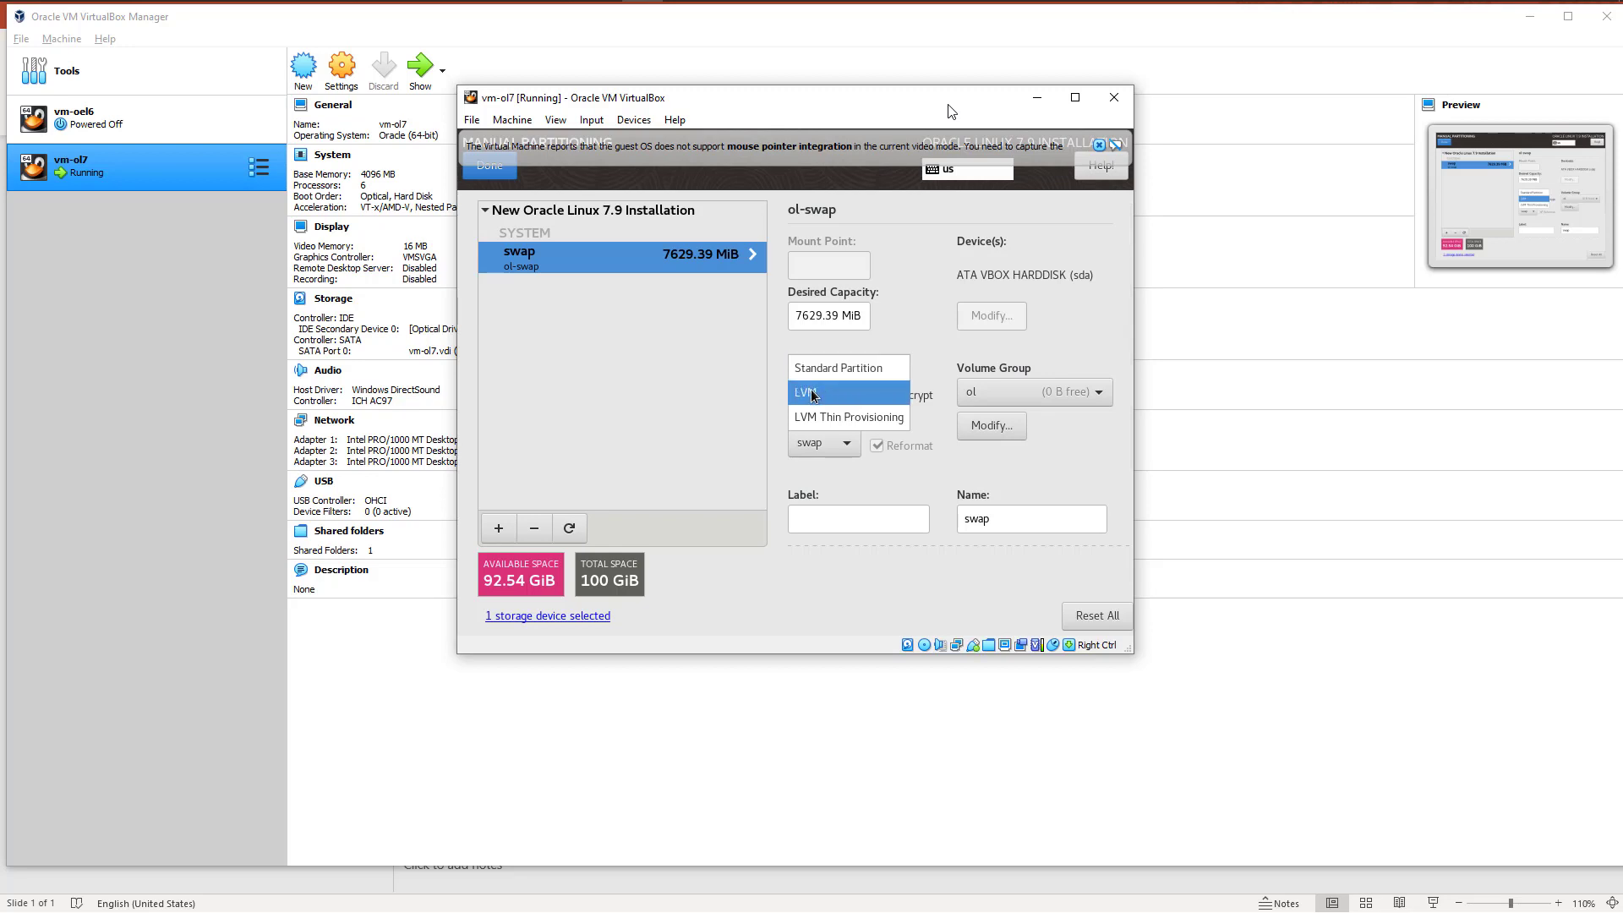
{"action": "left_click", "coordinate": [831, 369]}
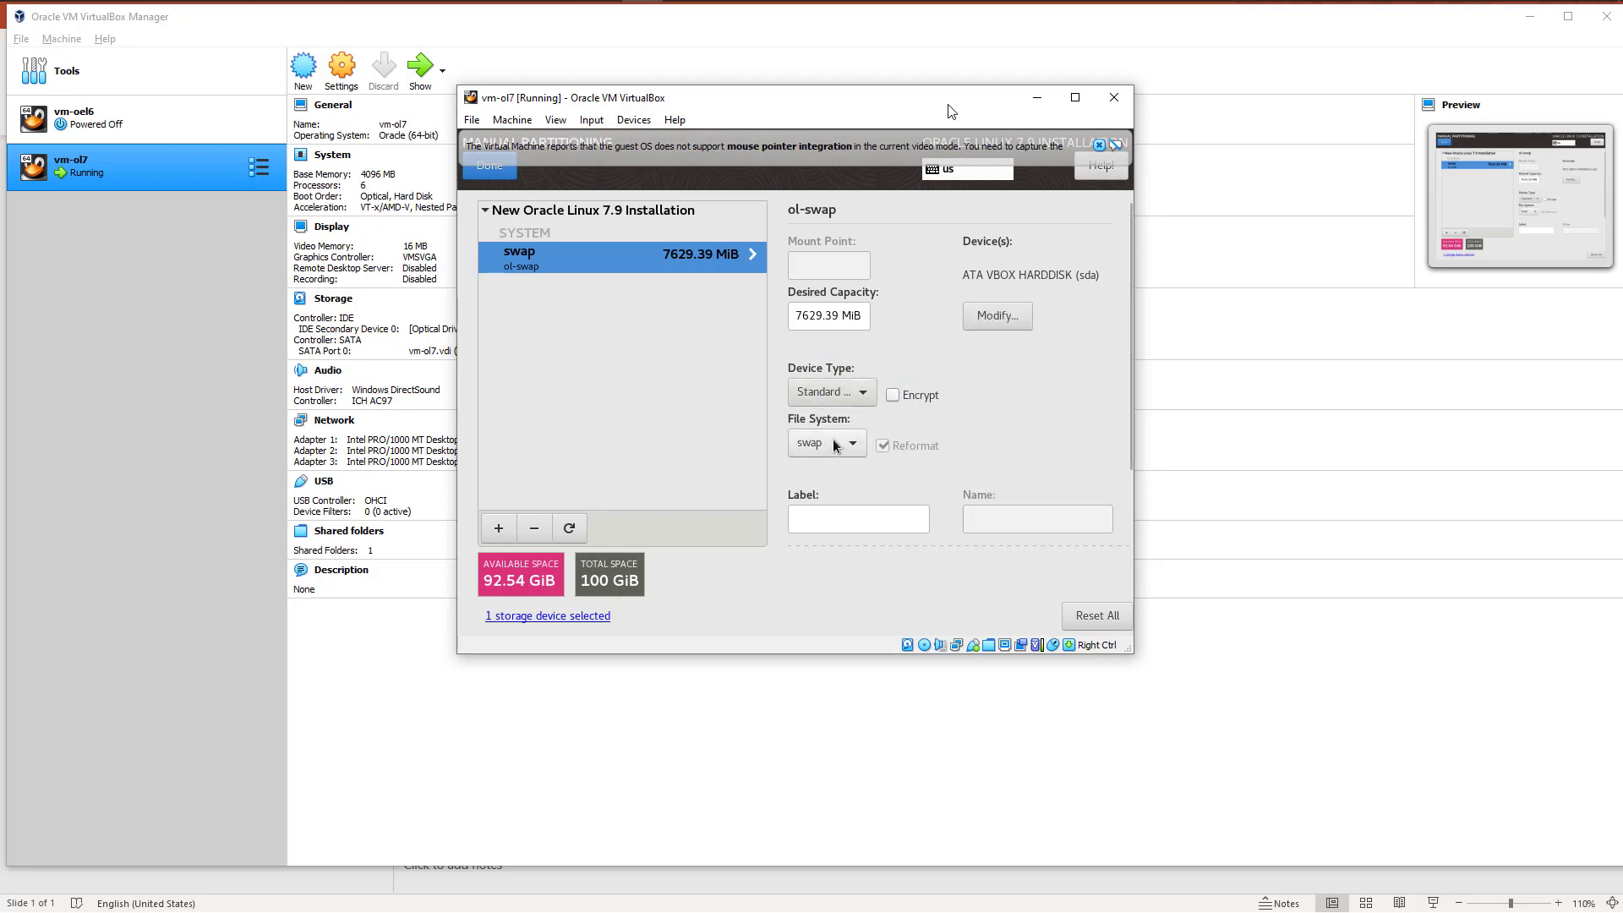
{"action": "left_click", "coordinate": [831, 392]}
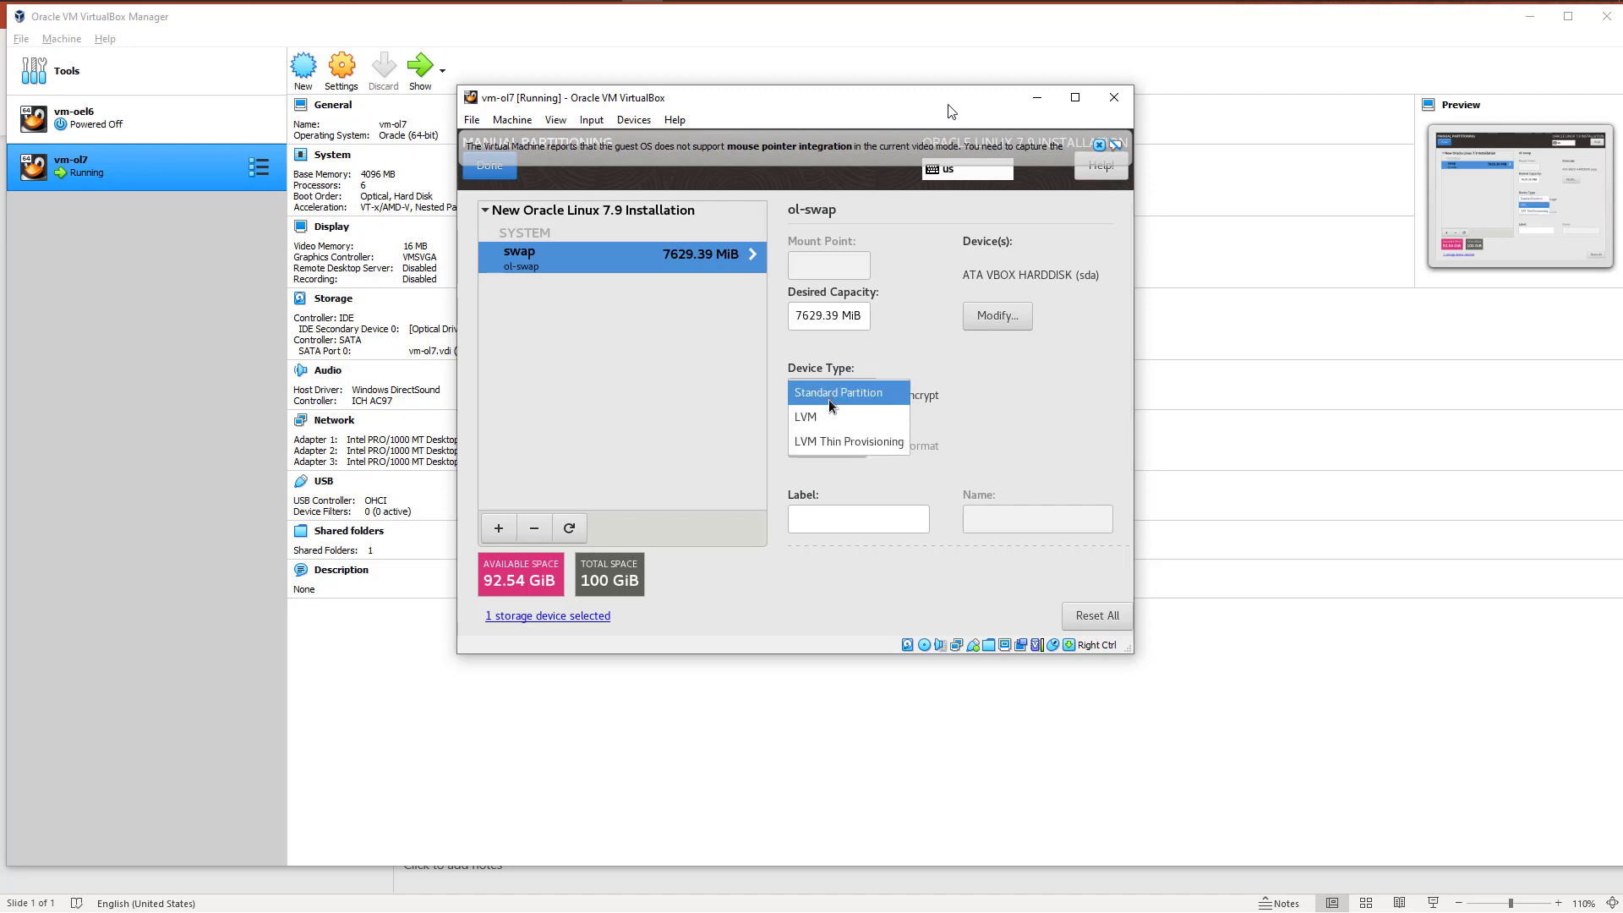
{"action": "left_click", "coordinate": [832, 394]}
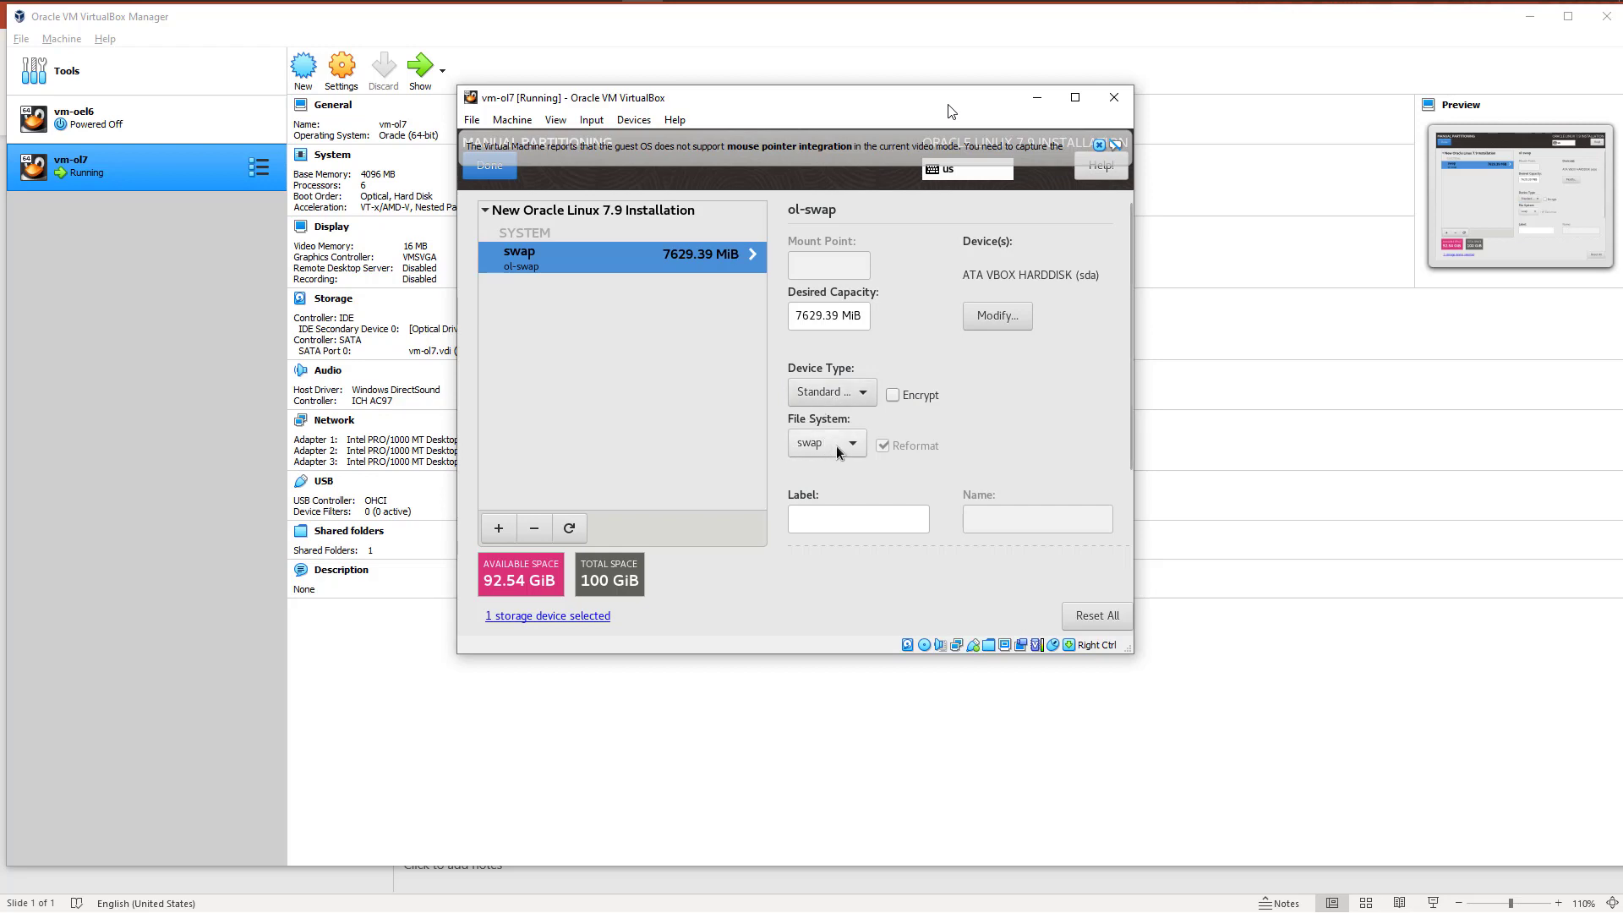
Step: Add a biosboot mount point with a desired capacity of 1GB, and remove it again
{"action": "left_click", "coordinate": [498, 528]}
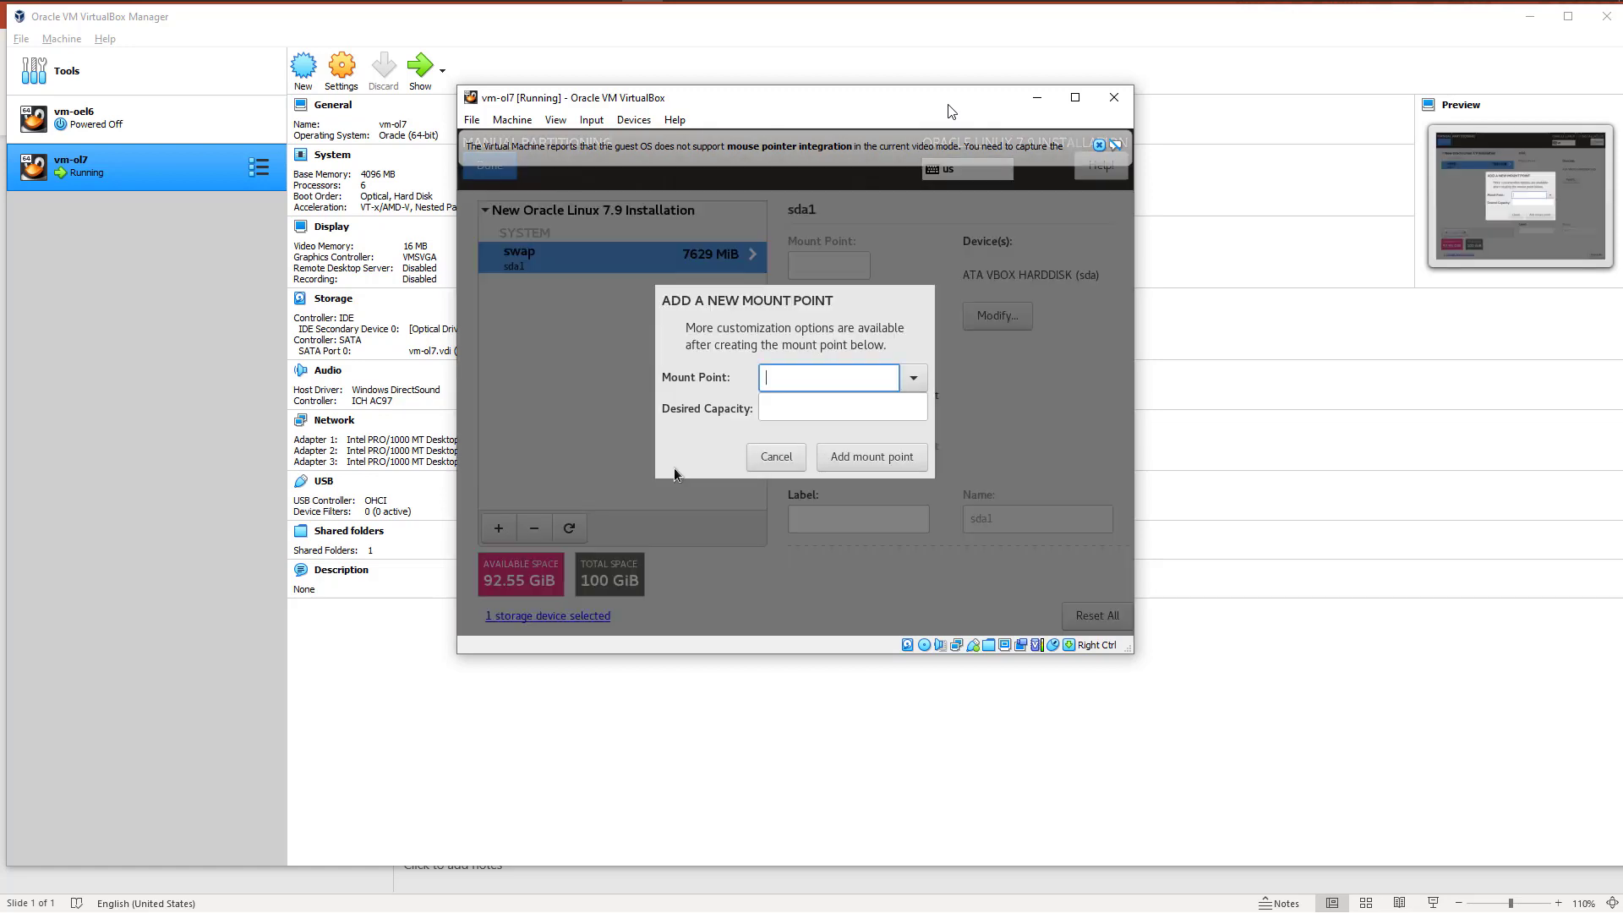
{"action": "left_click", "coordinate": [913, 377]}
{"action": "left_click", "coordinate": [778, 428]}
{"action": "left_click", "coordinate": [788, 400]}
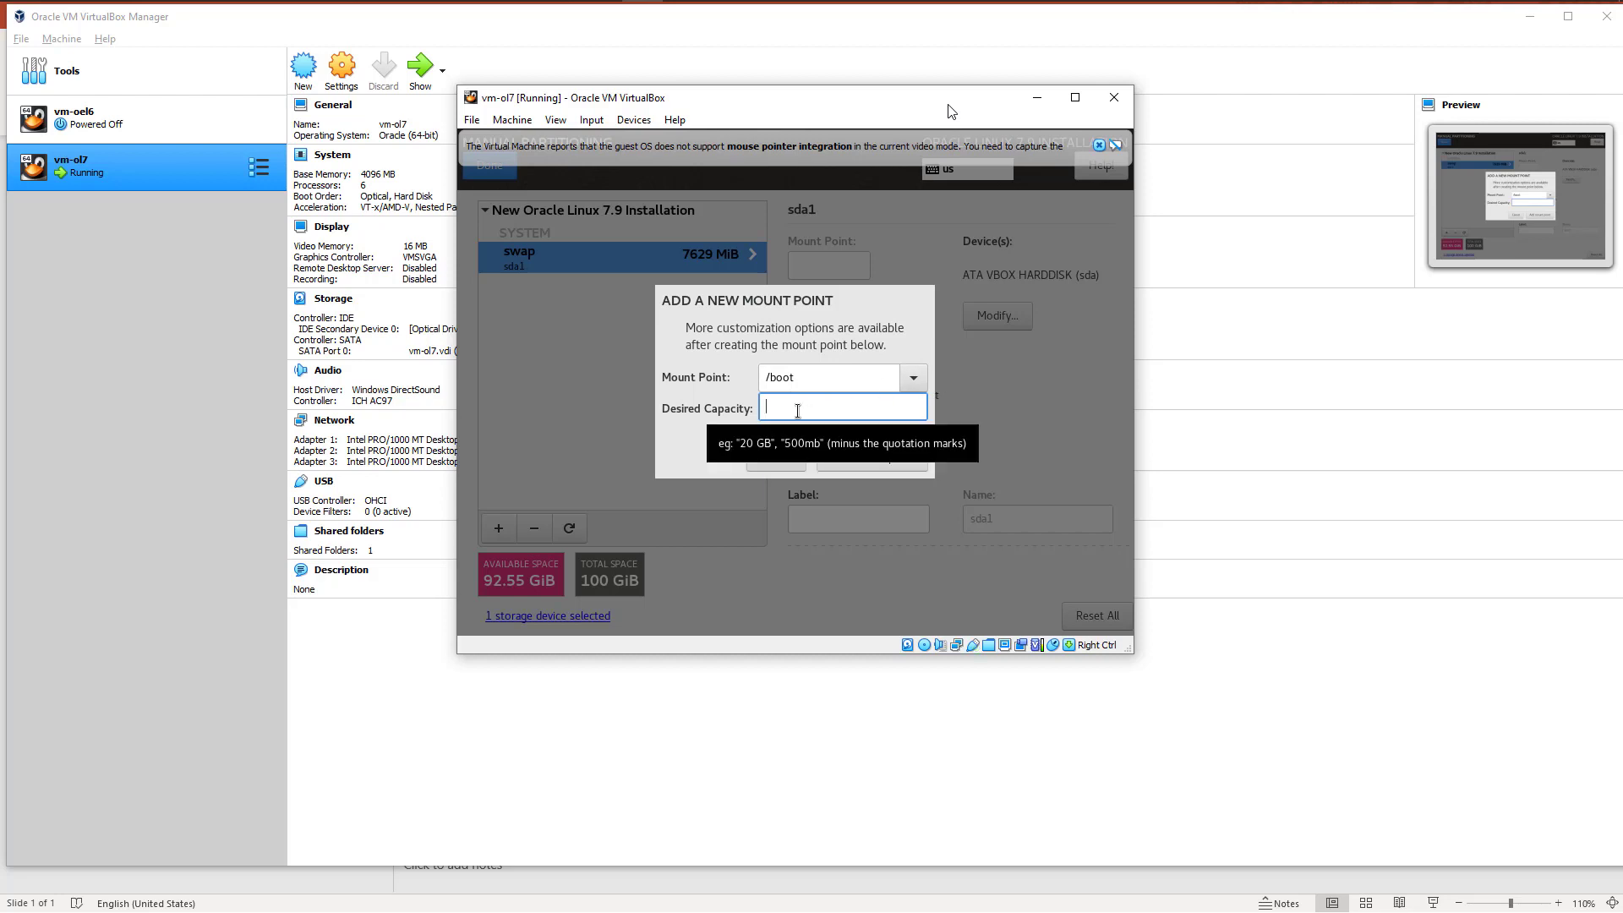
{"action": "left_click", "coordinate": [913, 376]}
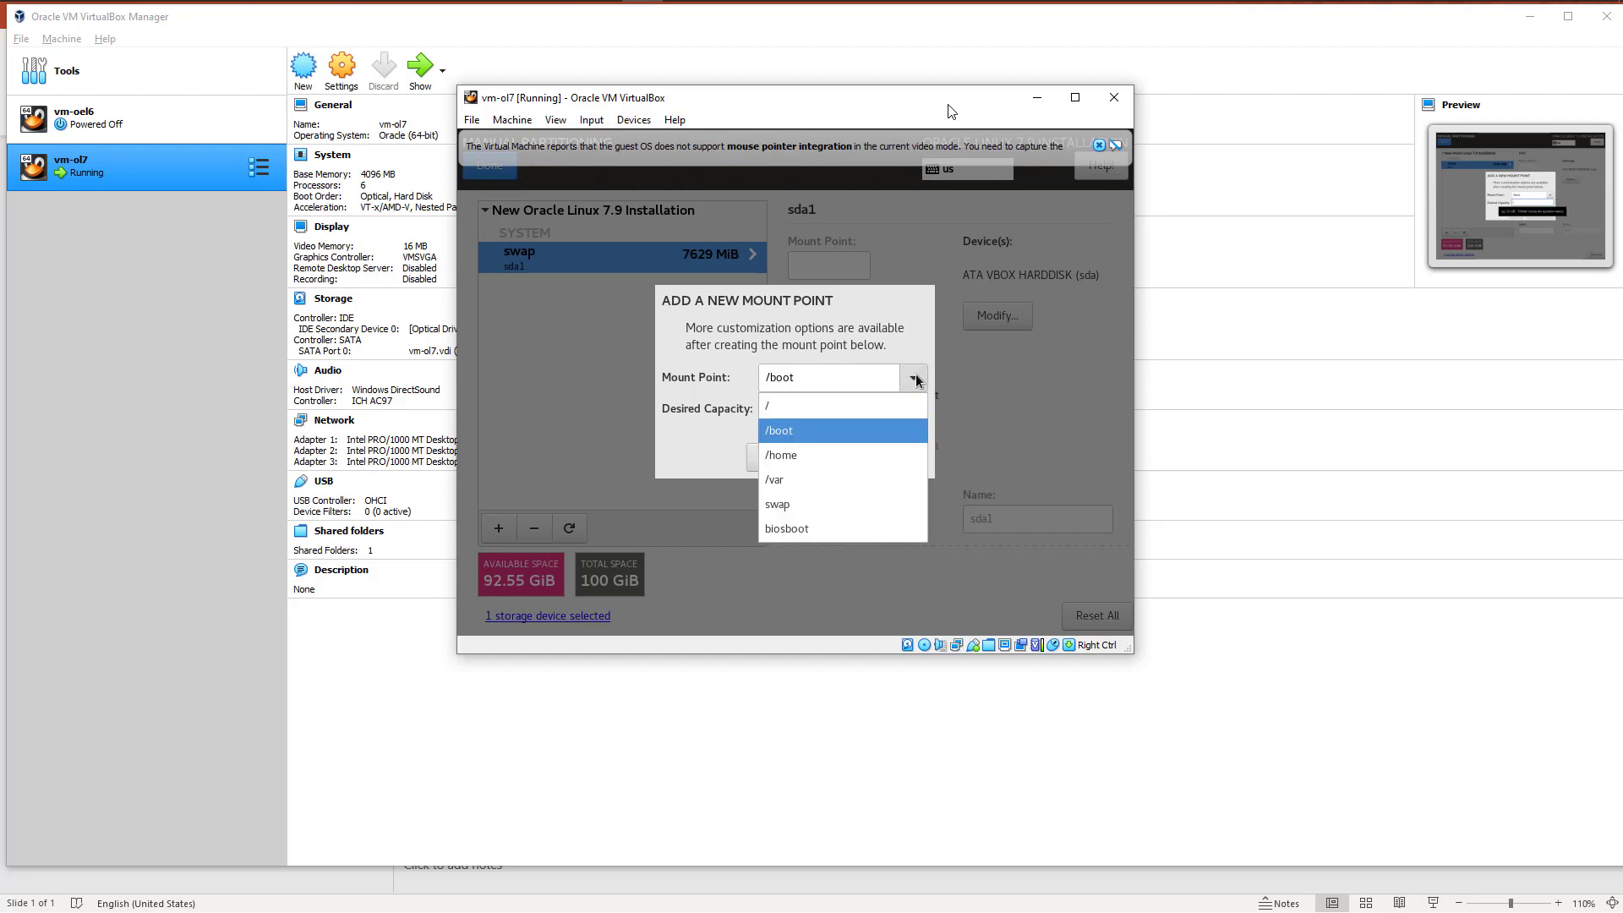
{"action": "left_click", "coordinate": [788, 529]}
{"action": "left_click", "coordinate": [780, 404]}
{"action": "type", "text": "100"}
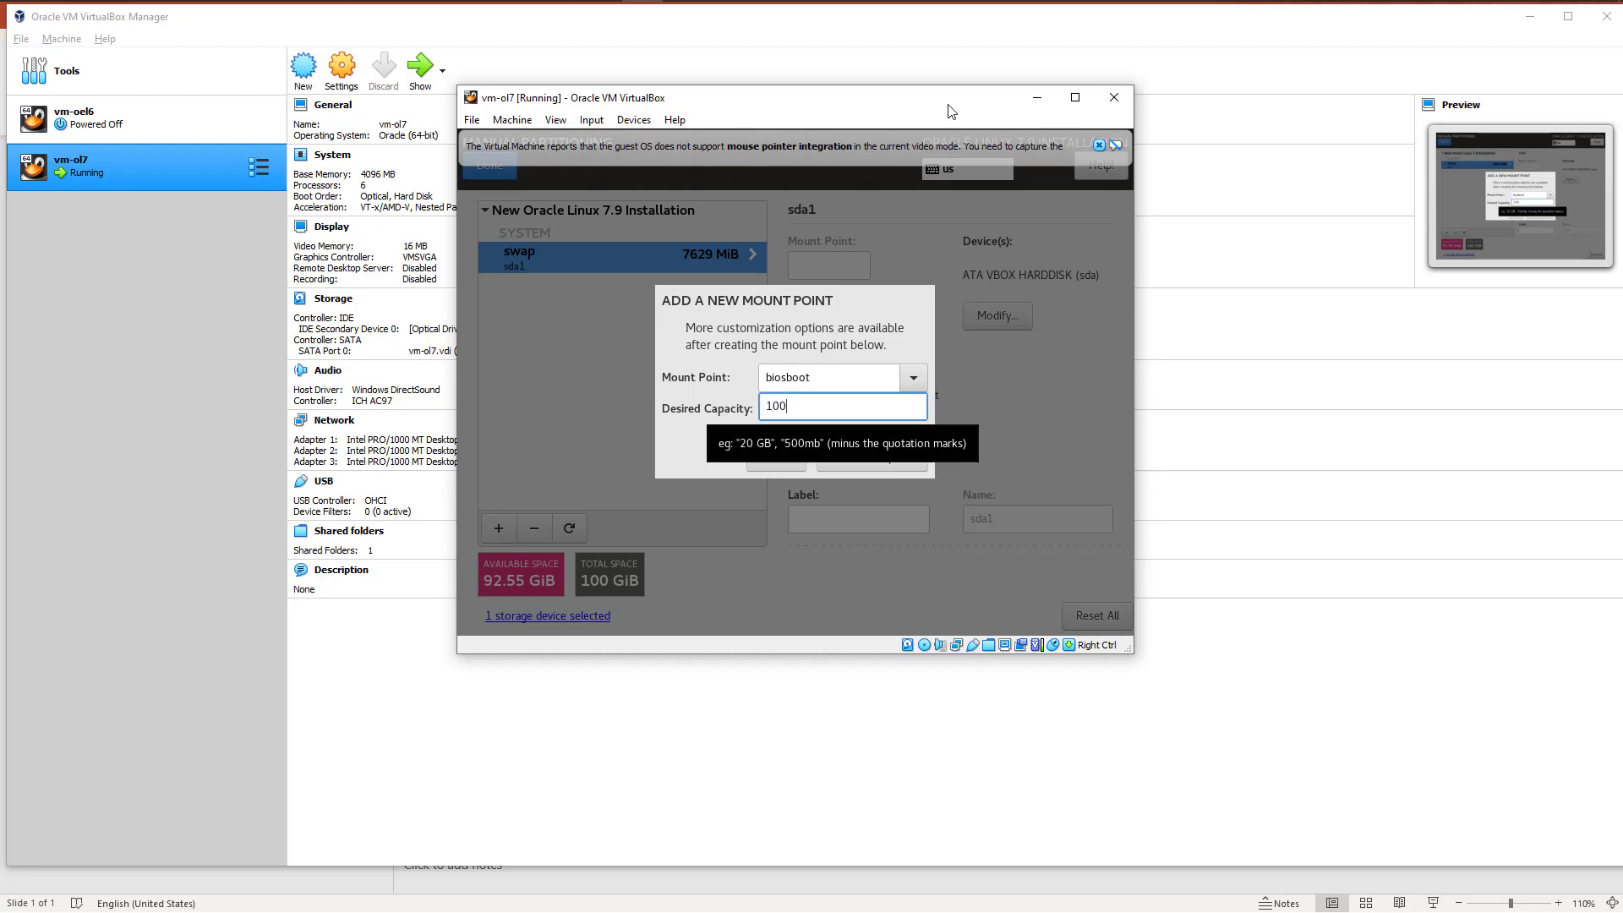
{"action": "key", "text": "BackSpace"}
{"action": "key", "text": "BackSpace"}
{"action": "type", "text": "GB"}
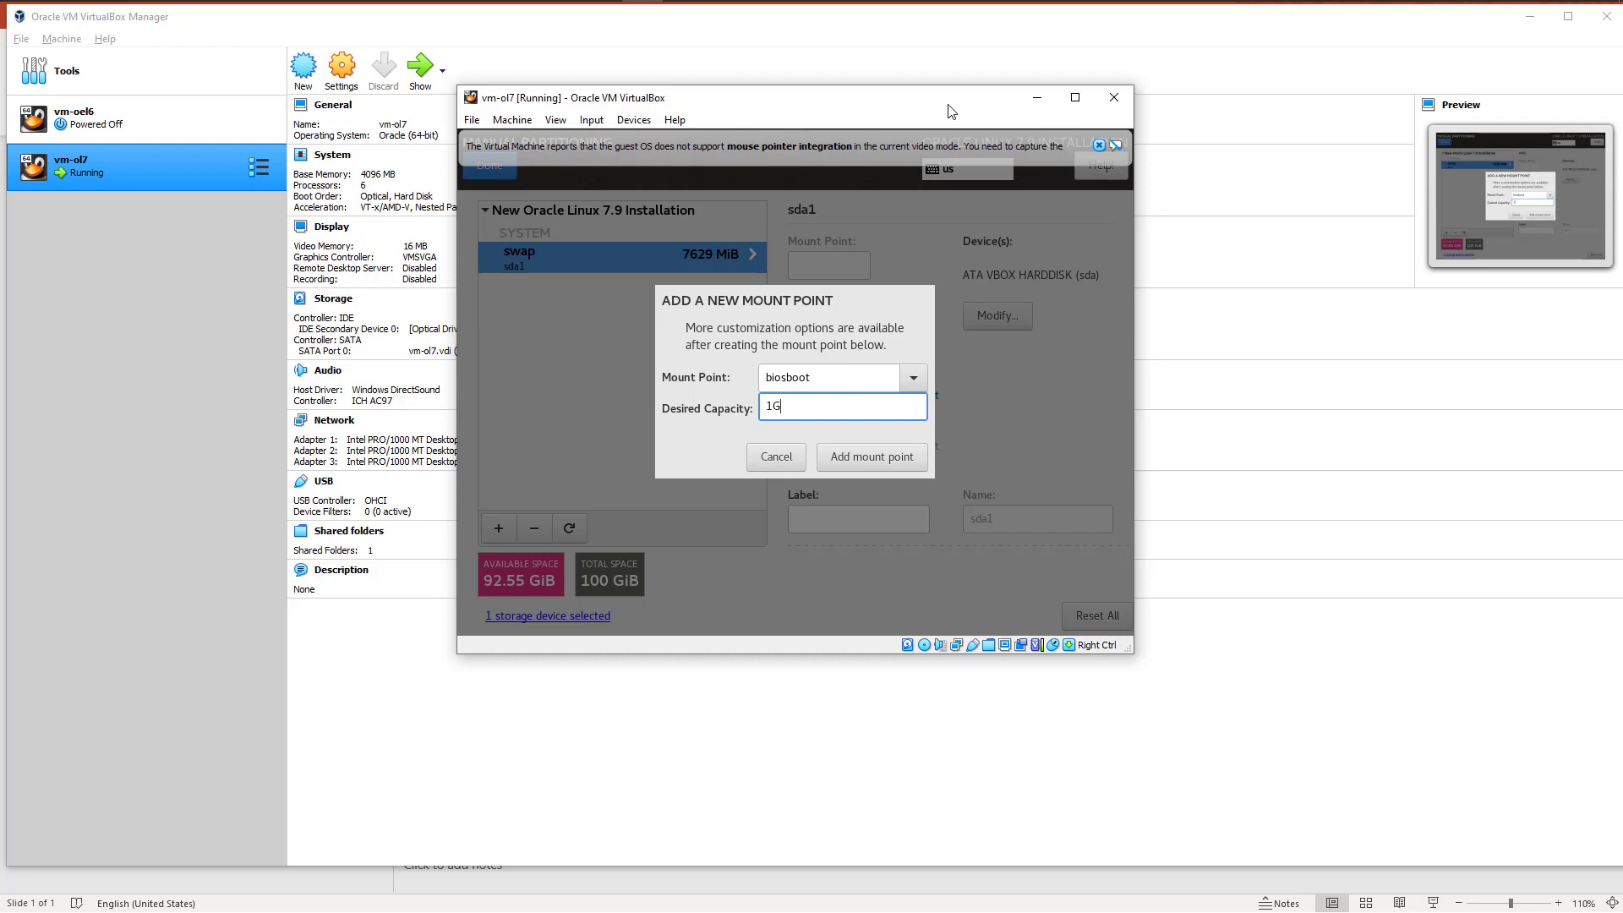
{"action": "left_click", "coordinate": [864, 456]}
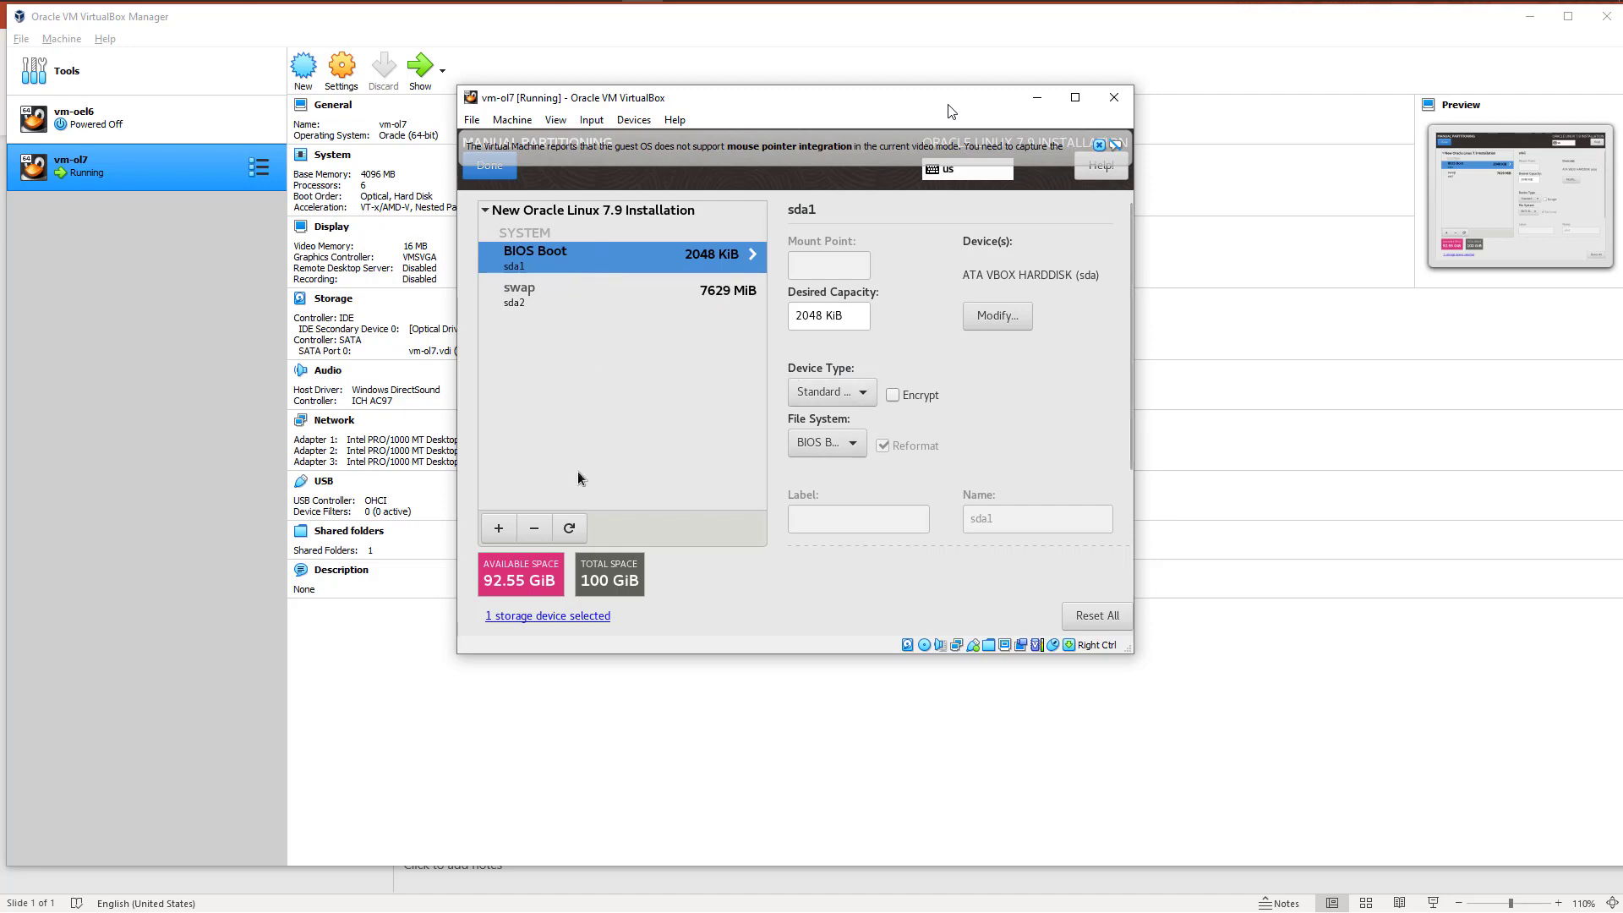
{"action": "left_click", "coordinate": [535, 529]}
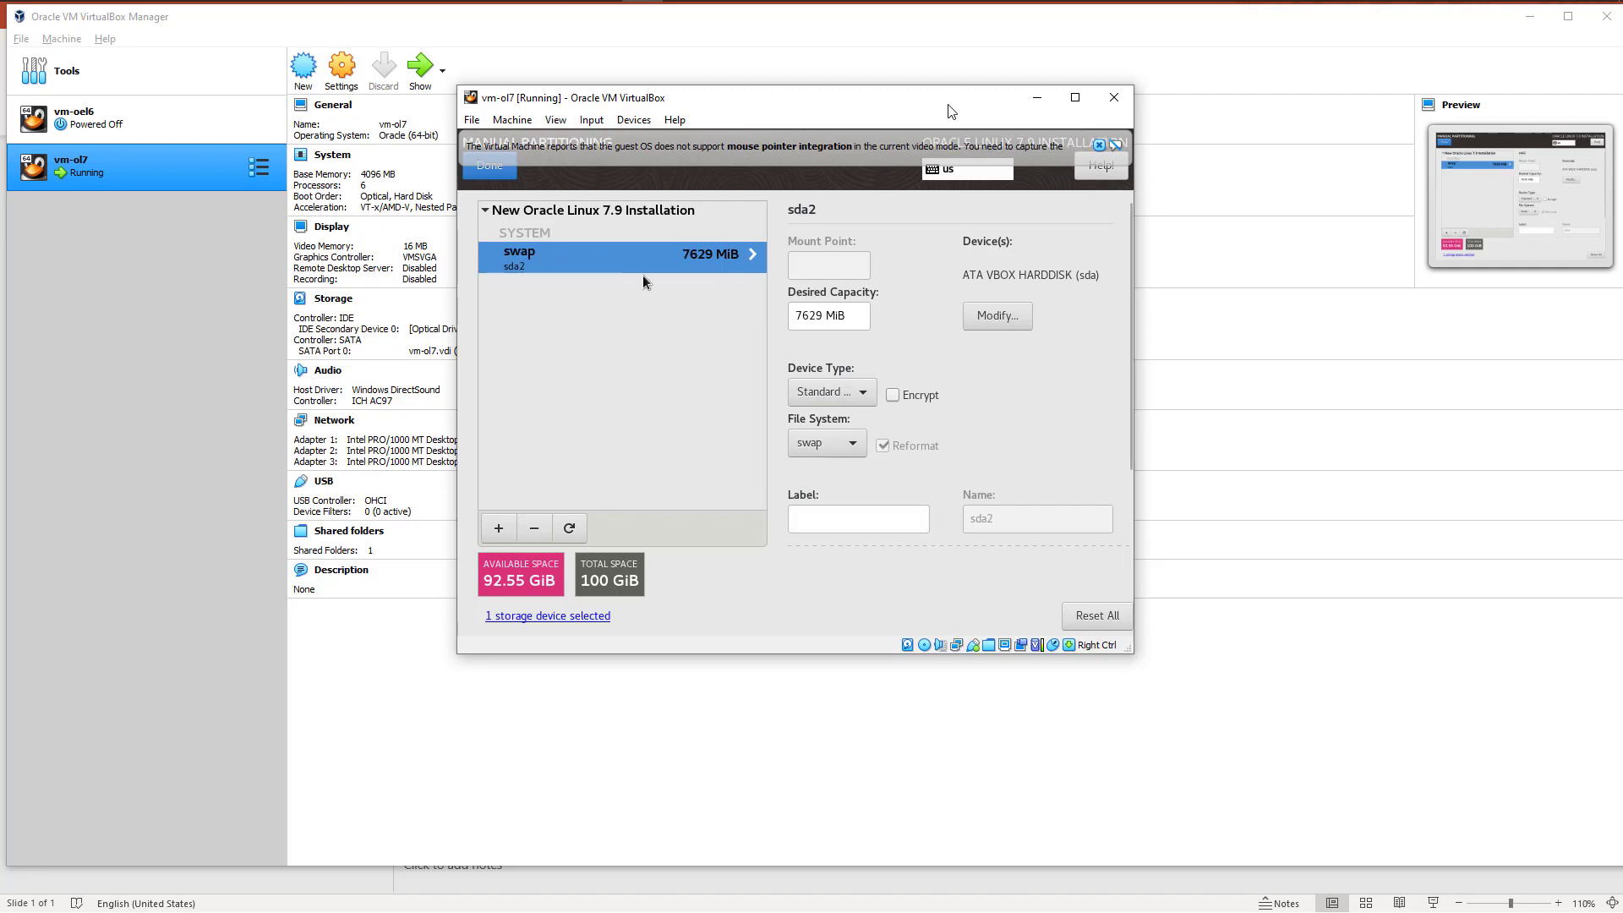
Step: Add a /boot mount point with a desired capacity of 1 GB, keeping Standard Partition as its device type
{"action": "left_click", "coordinate": [499, 528]}
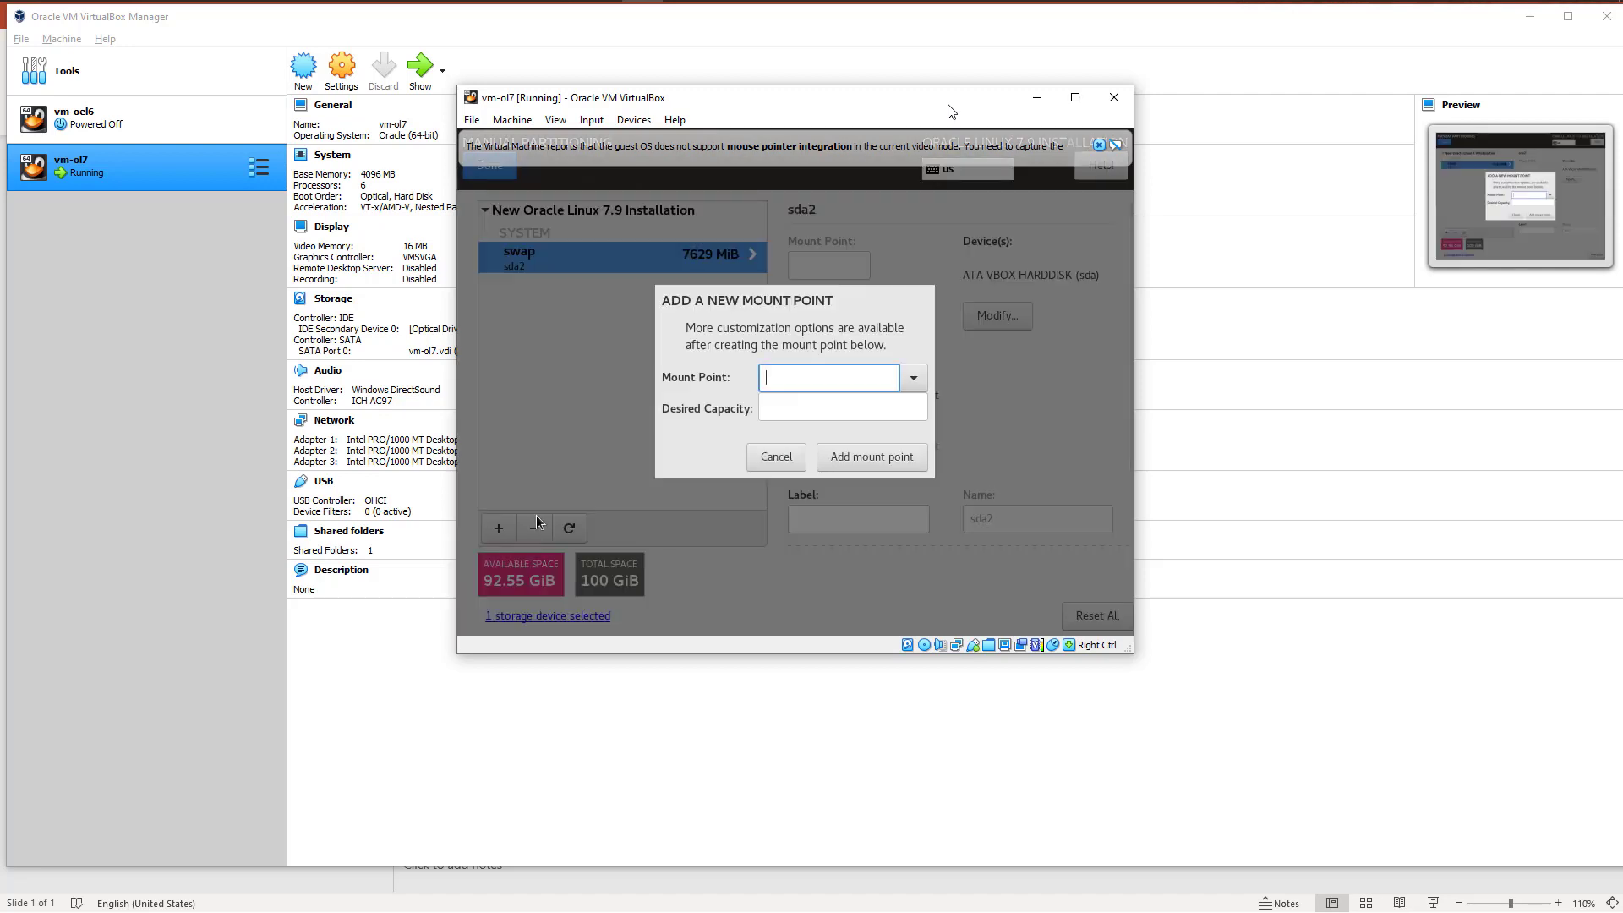
{"action": "left_click", "coordinate": [913, 377]}
{"action": "left_click", "coordinate": [798, 423]}
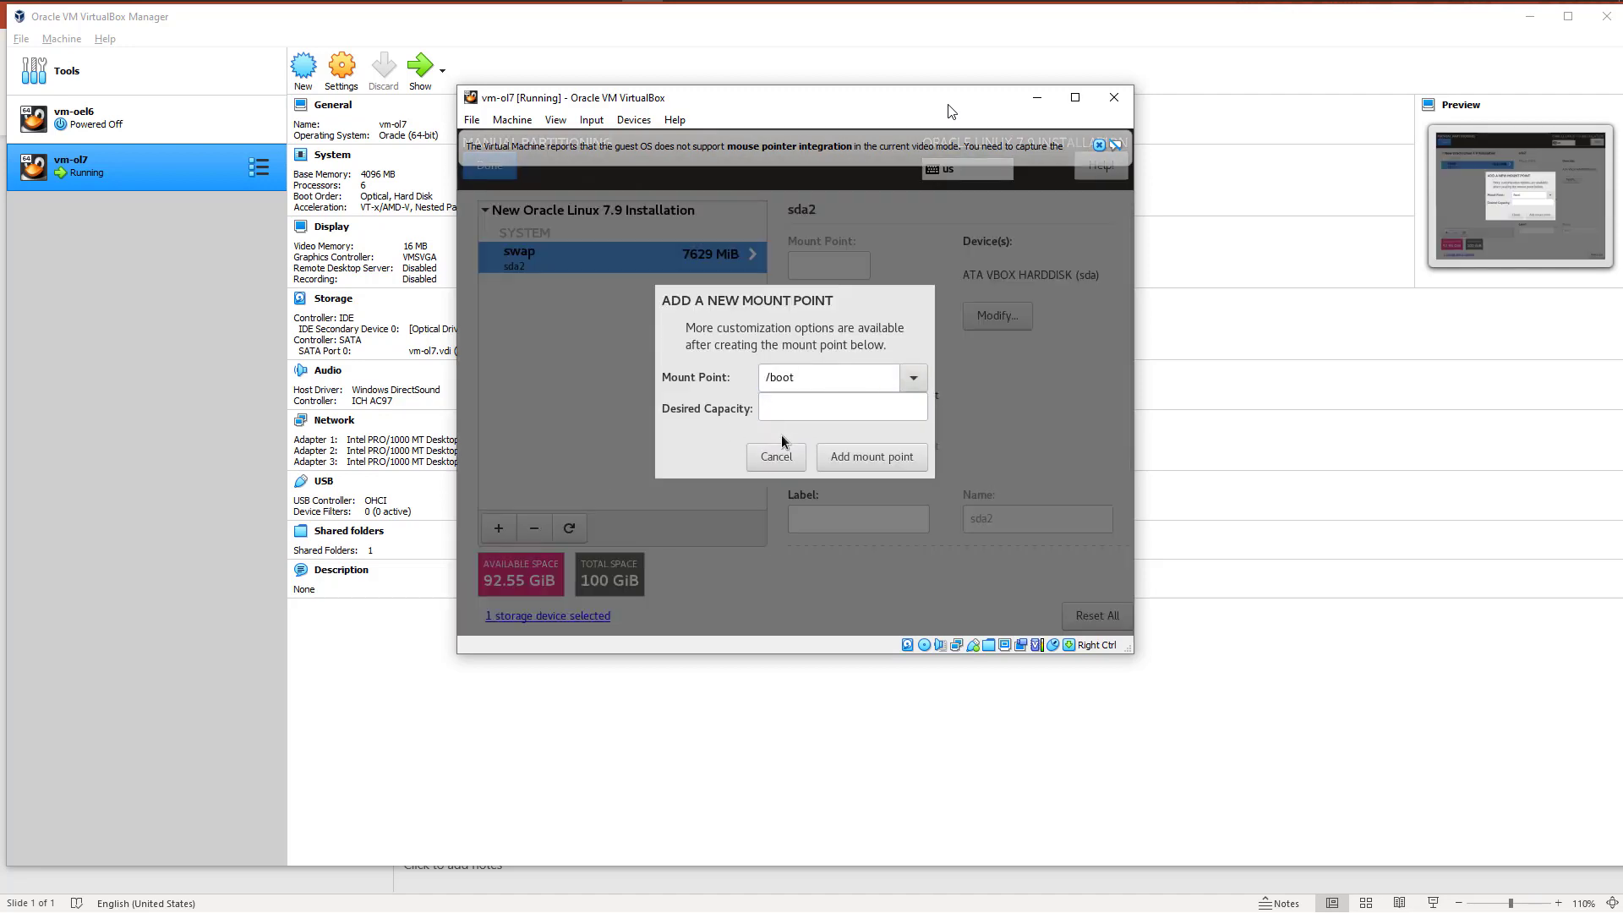
{"action": "left_click", "coordinate": [799, 408]}
{"action": "type", "text": "1 "}
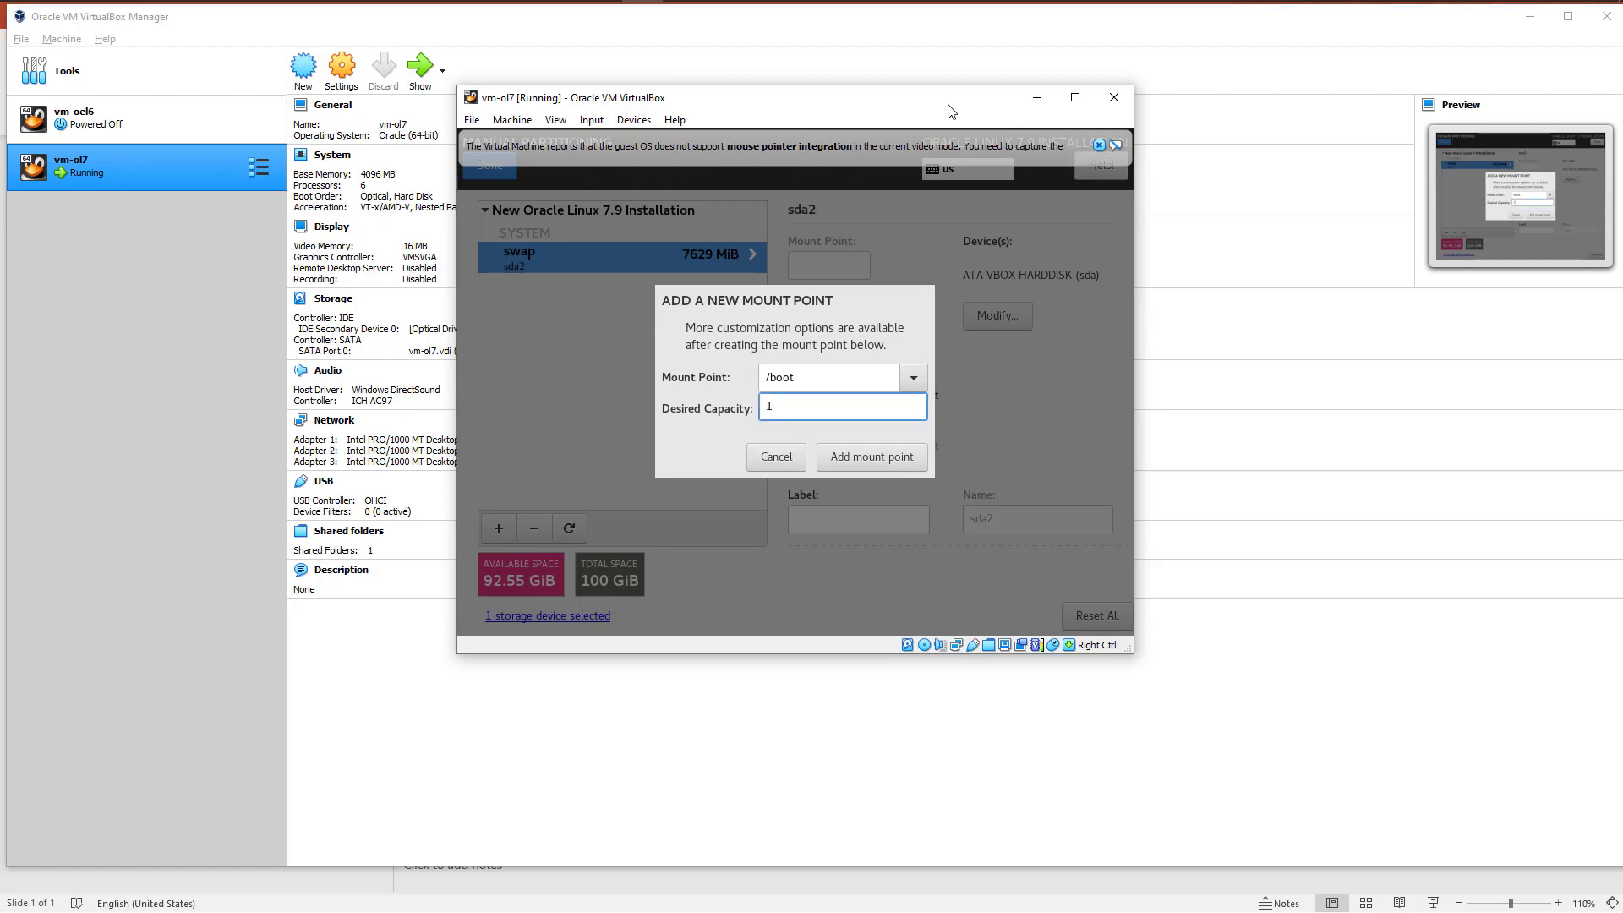
{"action": "type", "text": "GB"}
{"action": "left_click", "coordinate": [865, 453]}
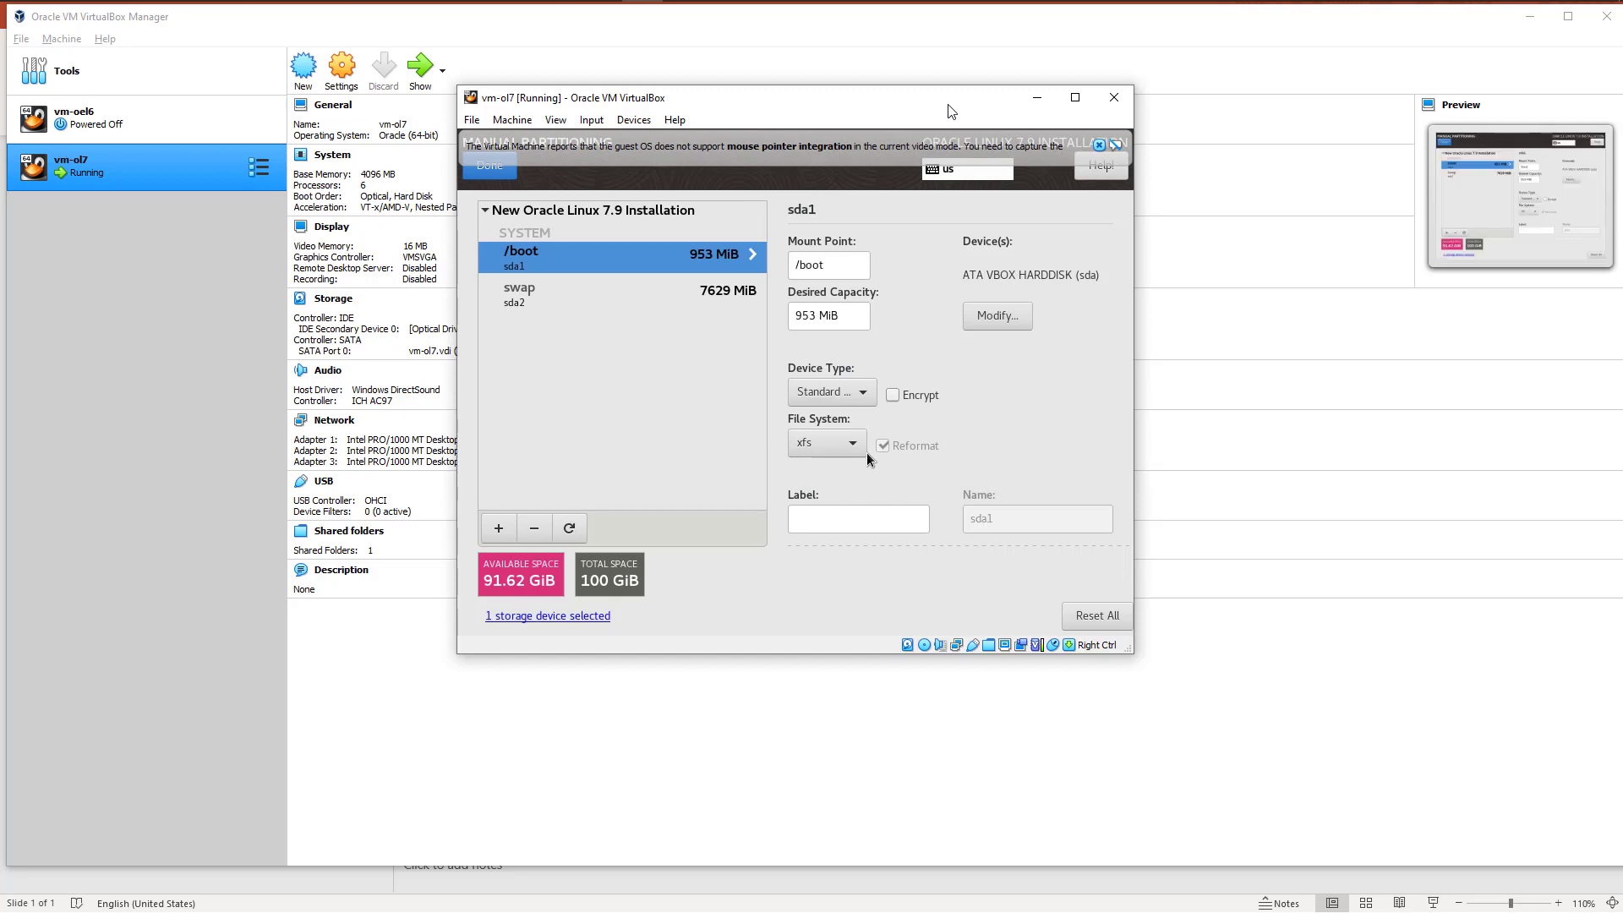
{"action": "left_click", "coordinate": [862, 394]}
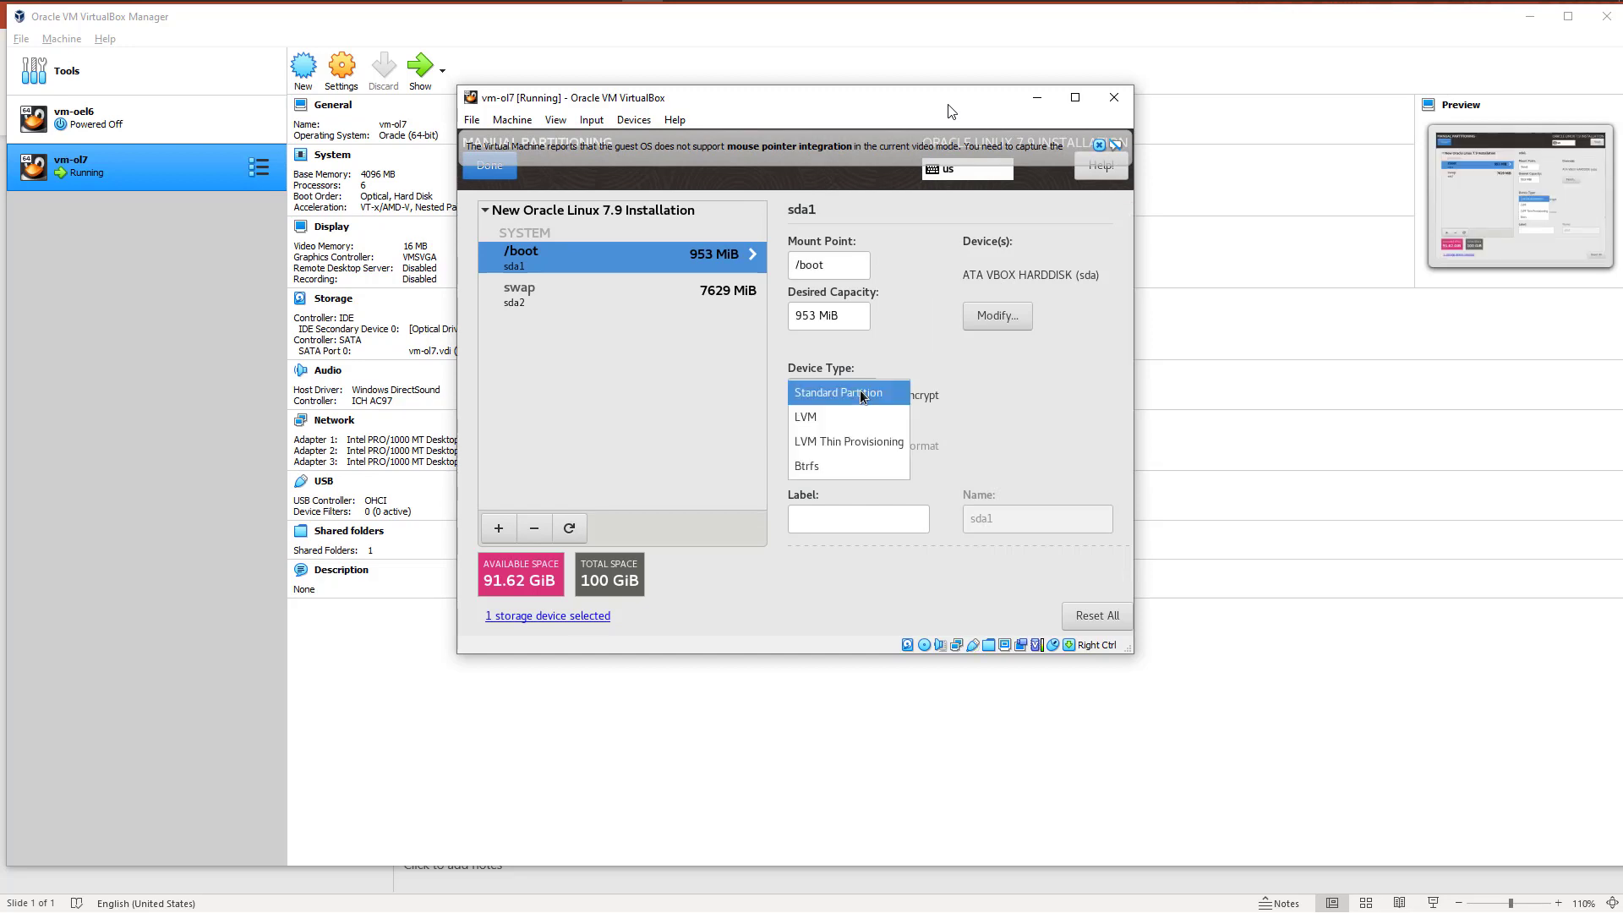
{"action": "left_click", "coordinate": [863, 394]}
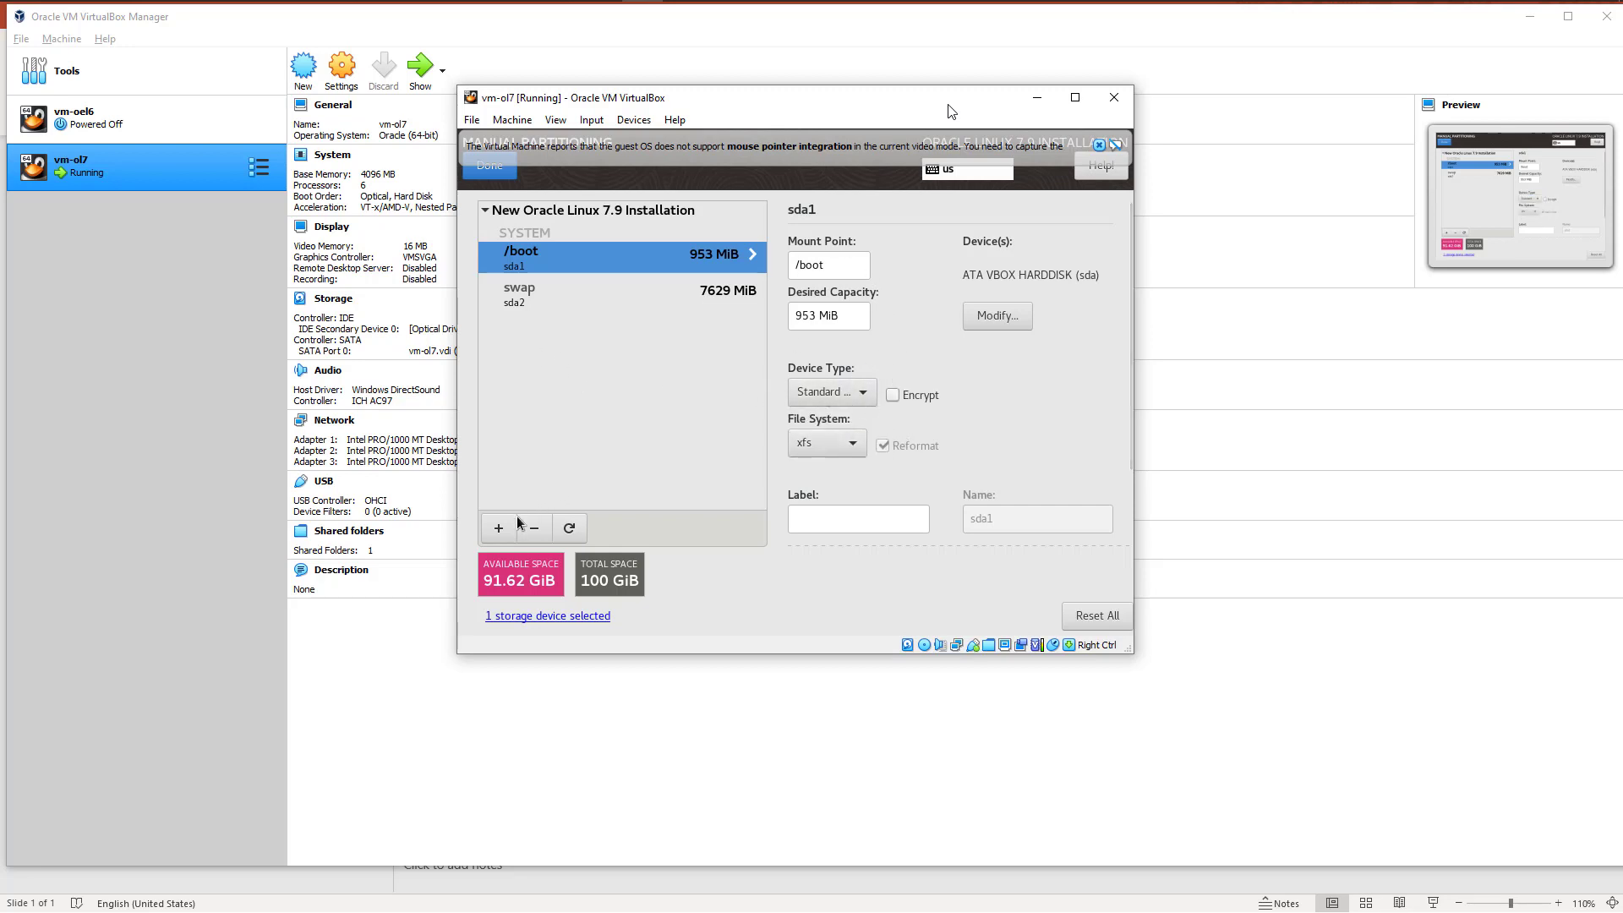
Step: Add a /u01 mount point with a desired capacity of 35GB
{"action": "left_click", "coordinate": [497, 528]}
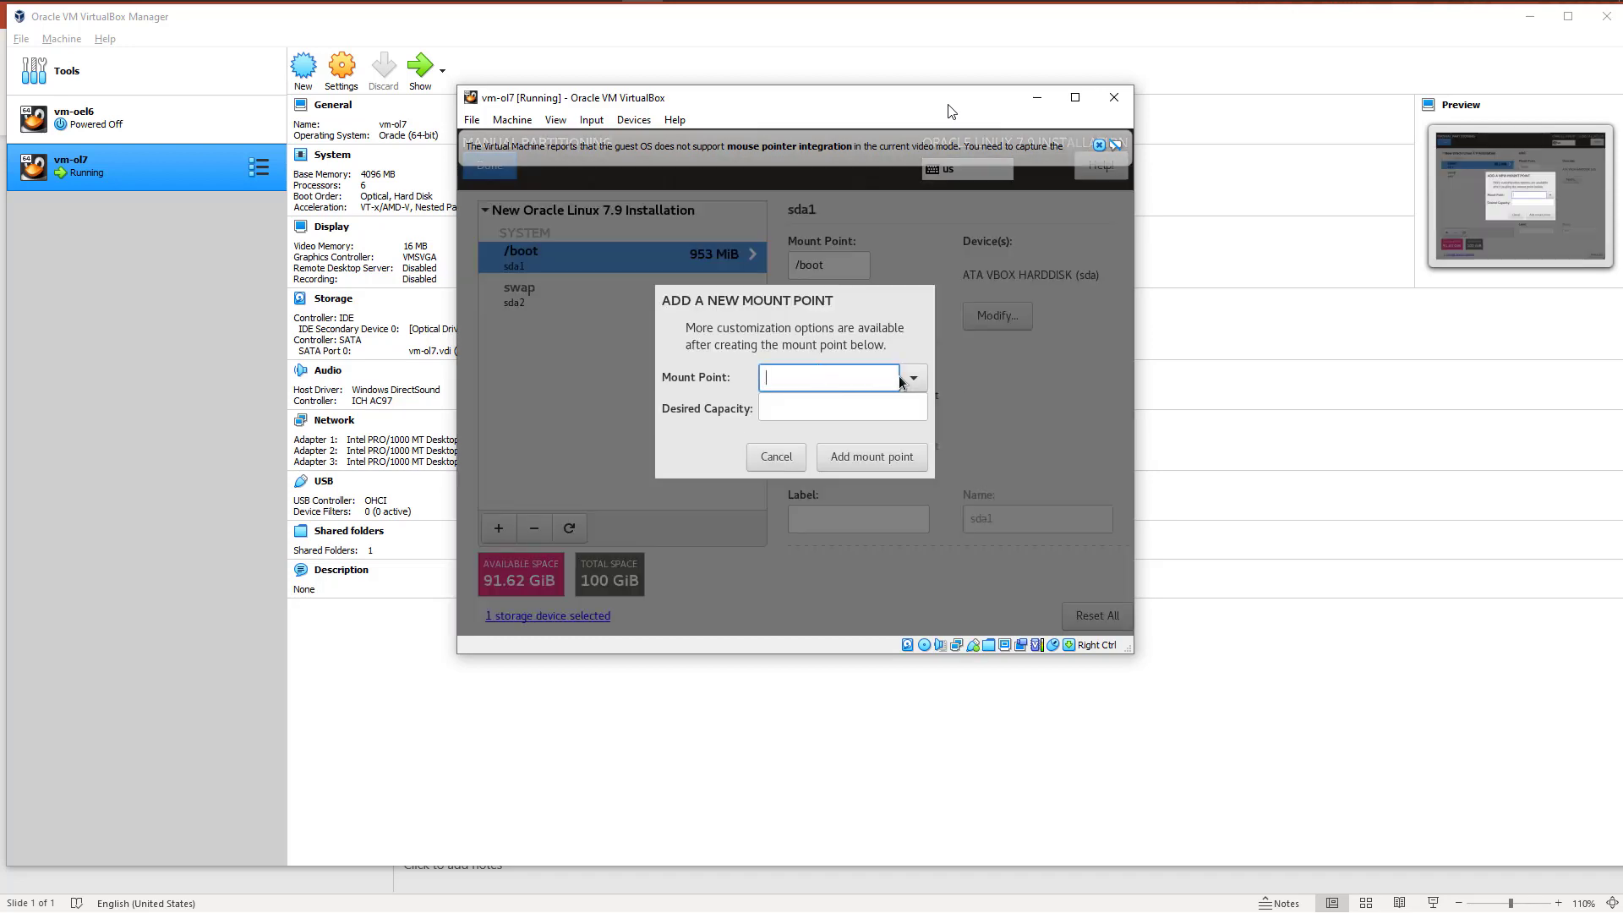
{"action": "type", "text": "/U01"}
{"action": "key", "text": "BackSpace"}
{"action": "key", "text": "BackSpace"}
{"action": "type", "text": "01"}
{"action": "key", "text": "BackSpace"}
{"action": "key", "text": "BackSpace"}
{"action": "key", "text": "BackSpace"}
{"action": "type", "text": "u01"}
{"action": "left_click", "coordinate": [809, 400]}
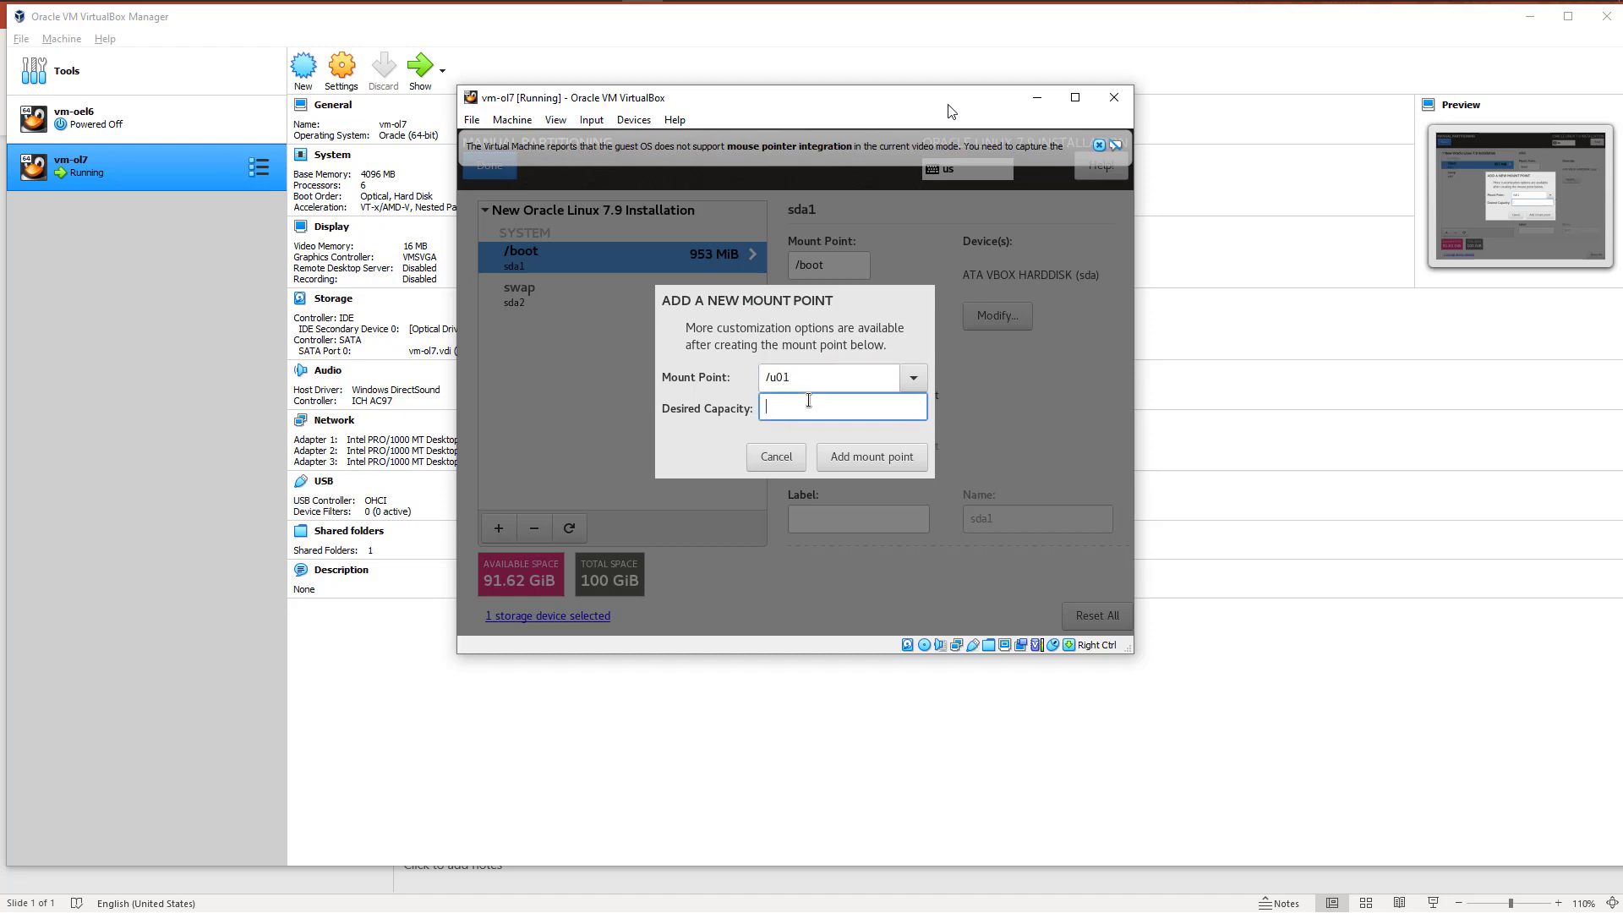
{"action": "type", "text": "35GB"}
{"action": "left_click", "coordinate": [869, 459]}
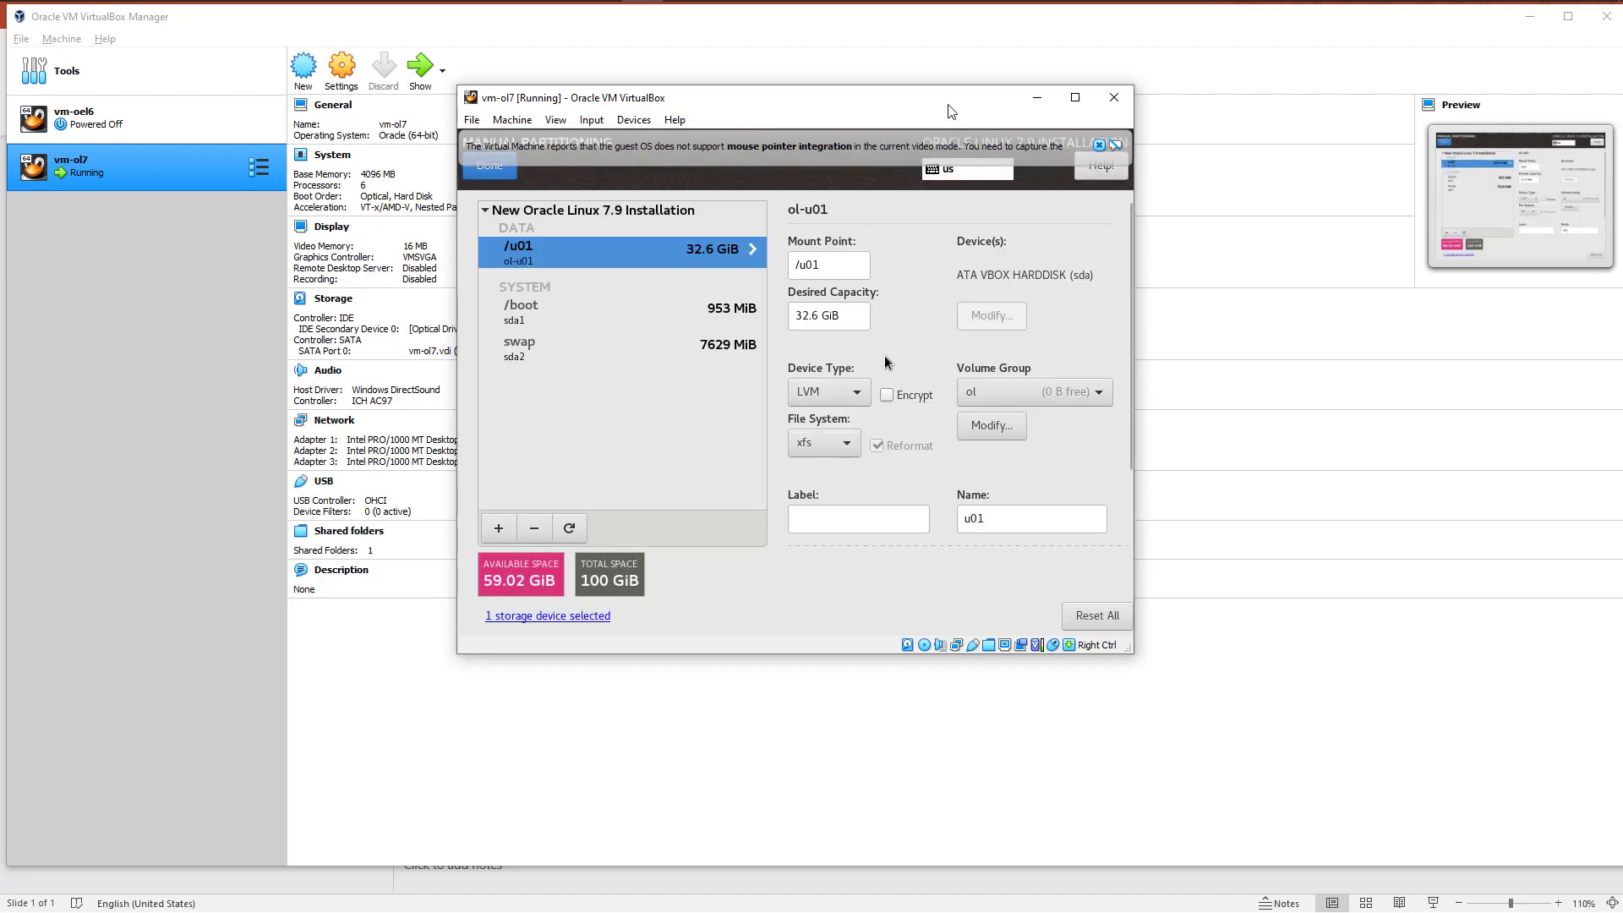
Step: Add a /u02 mount point with a desired capacity of 30GB
{"action": "left_click", "coordinate": [499, 530]}
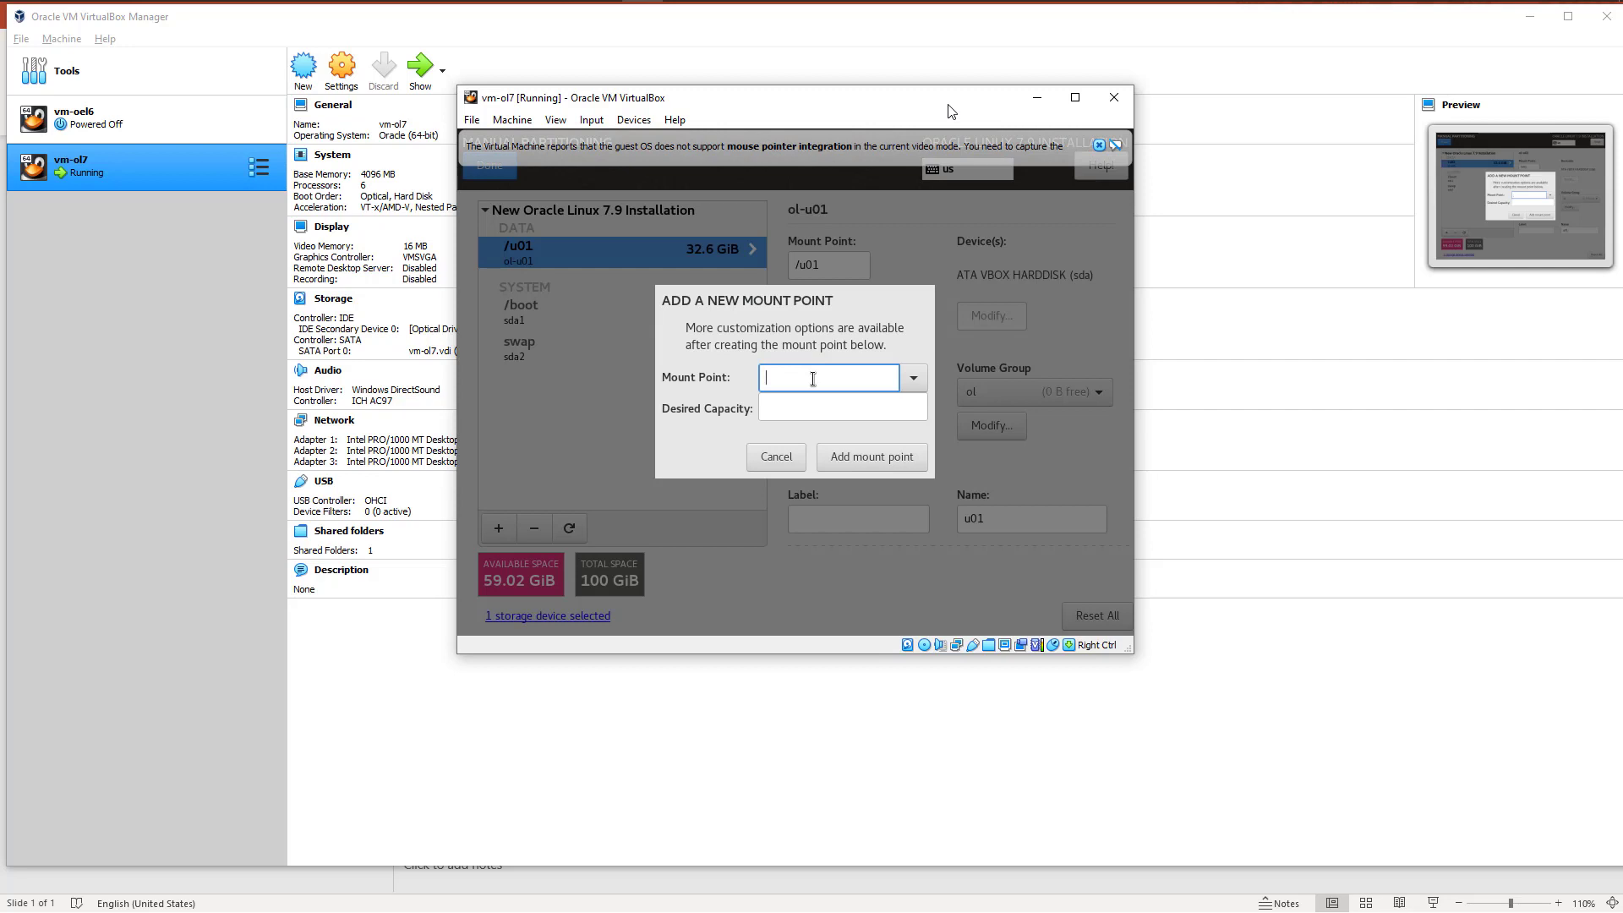
{"action": "type", "text": "/"}
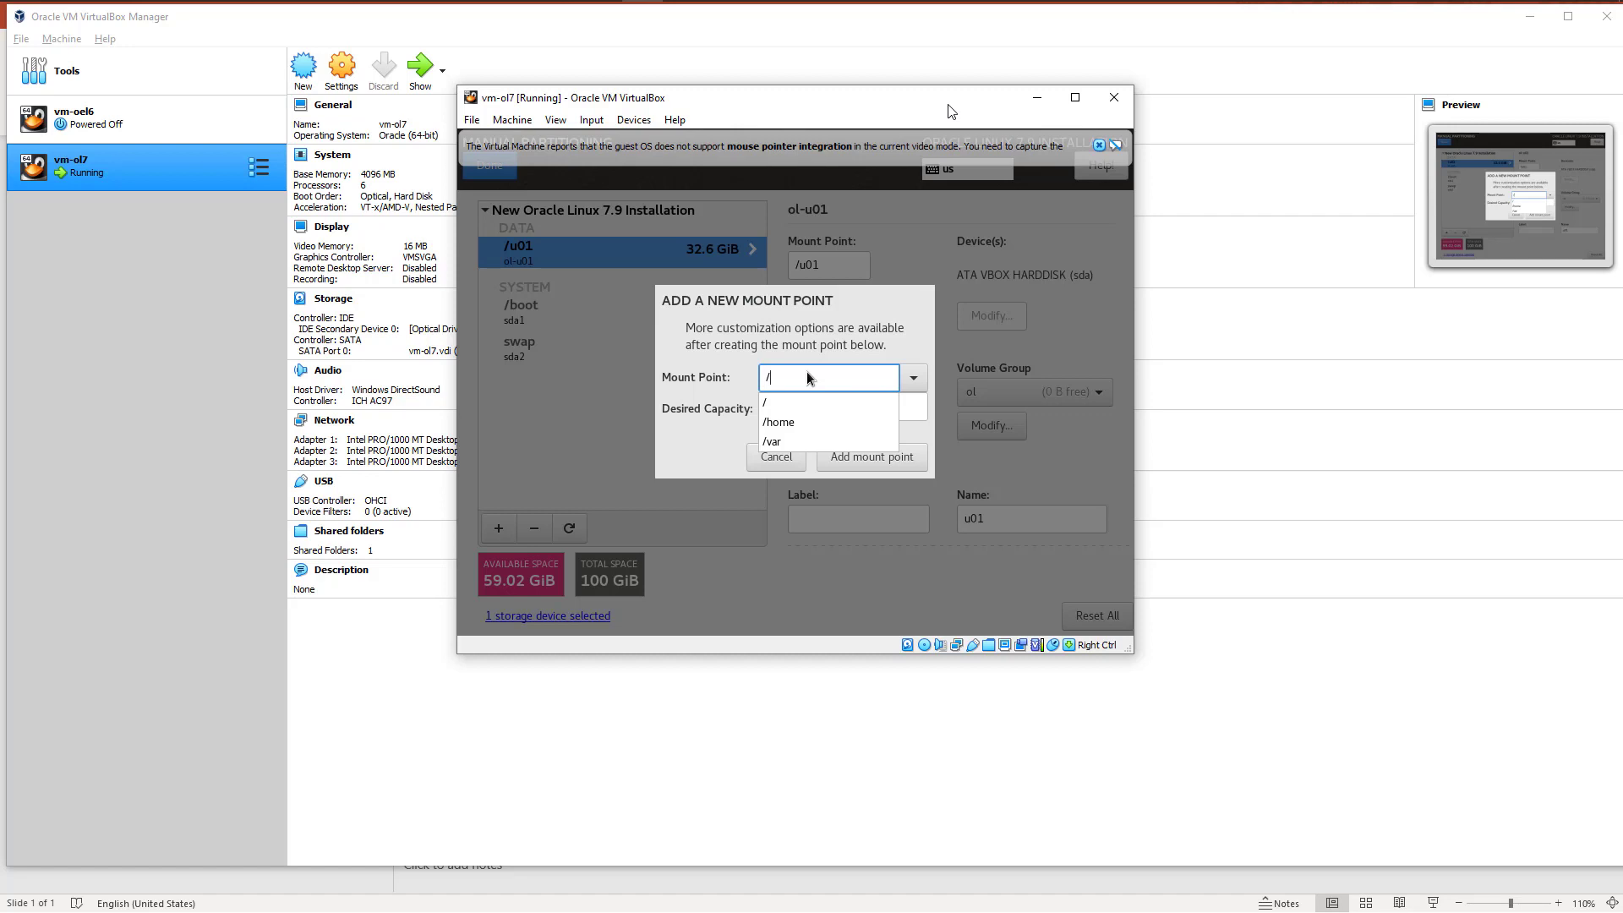
{"action": "type", "text": "U02"}
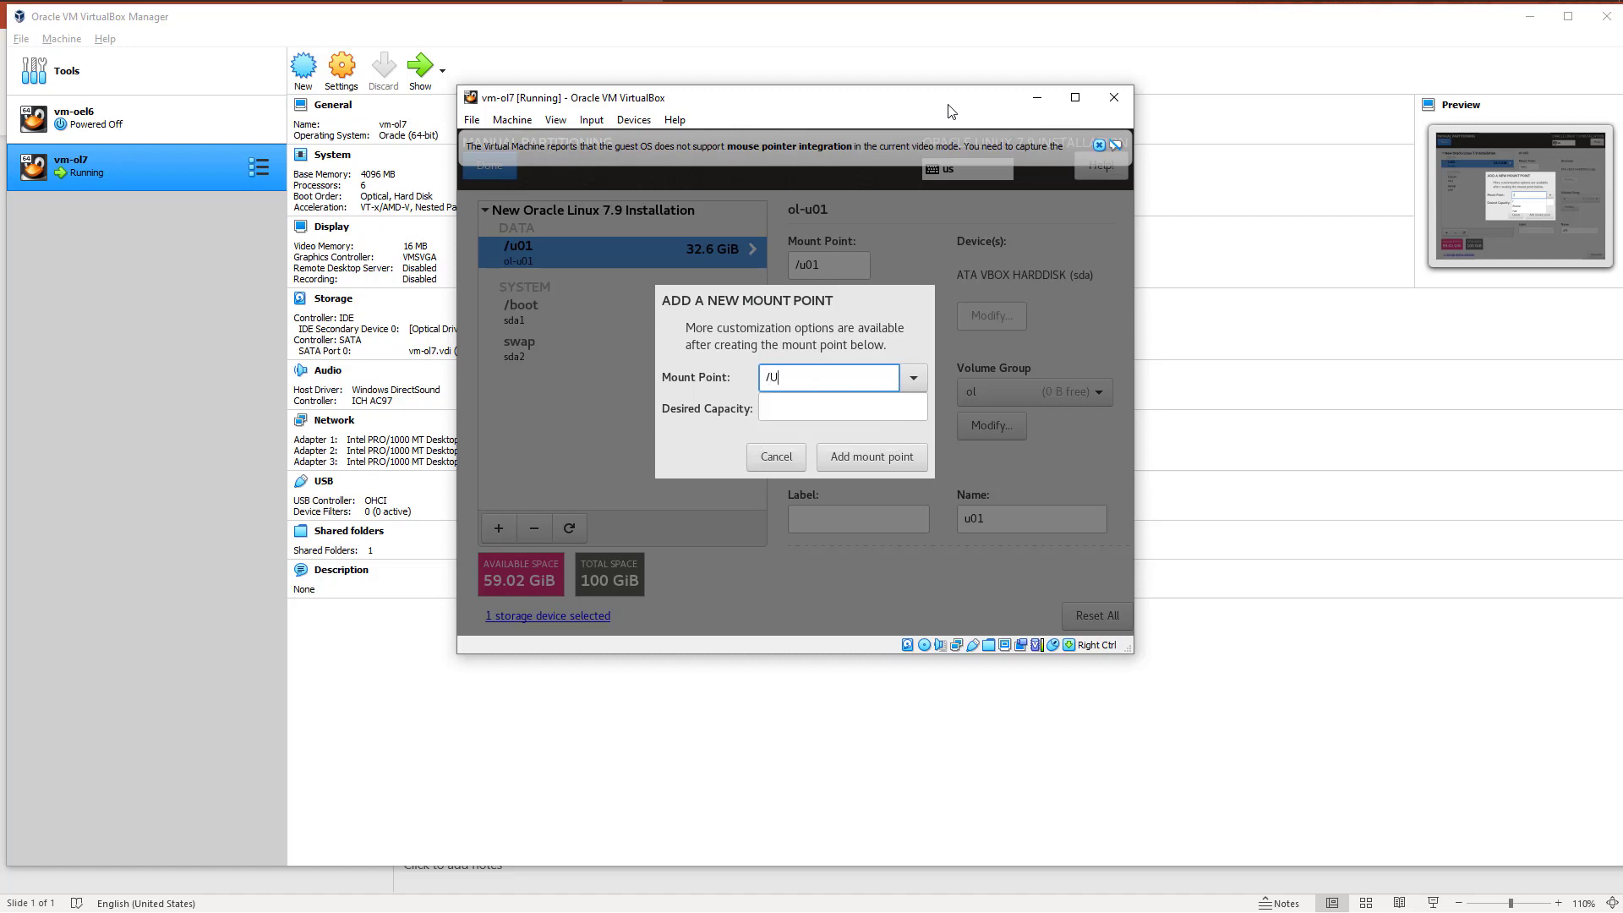
{"action": "key", "text": "BackSpace"}
{"action": "key", "text": "BackSpace"}
{"action": "key", "text": "BackSpace"}
{"action": "type", "text": "u02"}
{"action": "left_click", "coordinate": [822, 410]}
{"action": "type", "text": "30GB"}
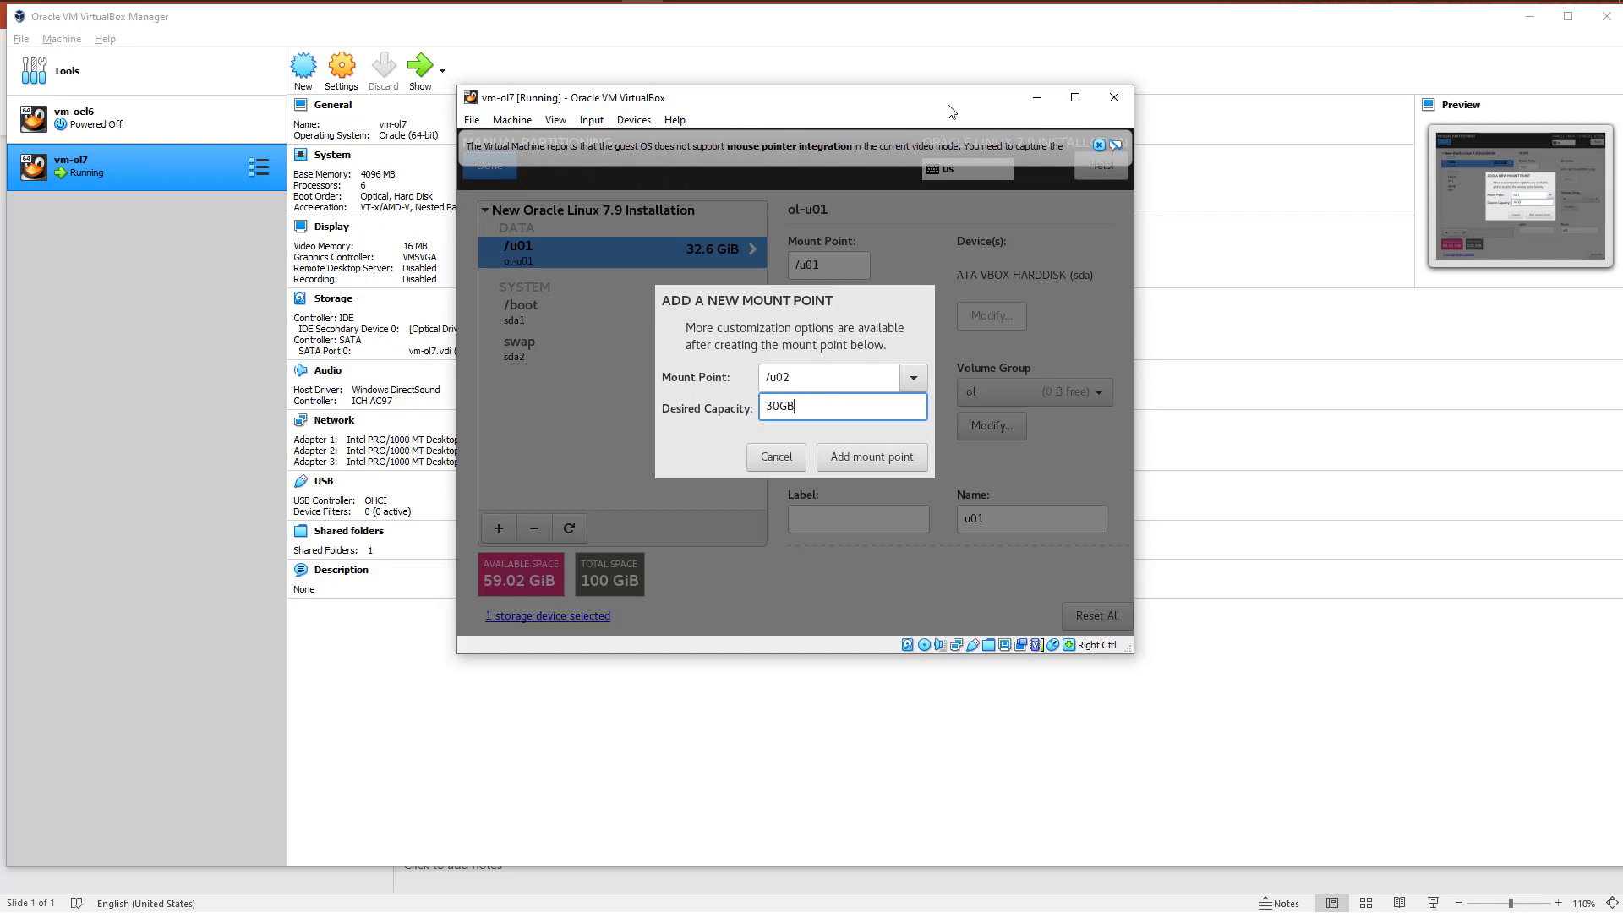
{"action": "left_click", "coordinate": [871, 460]}
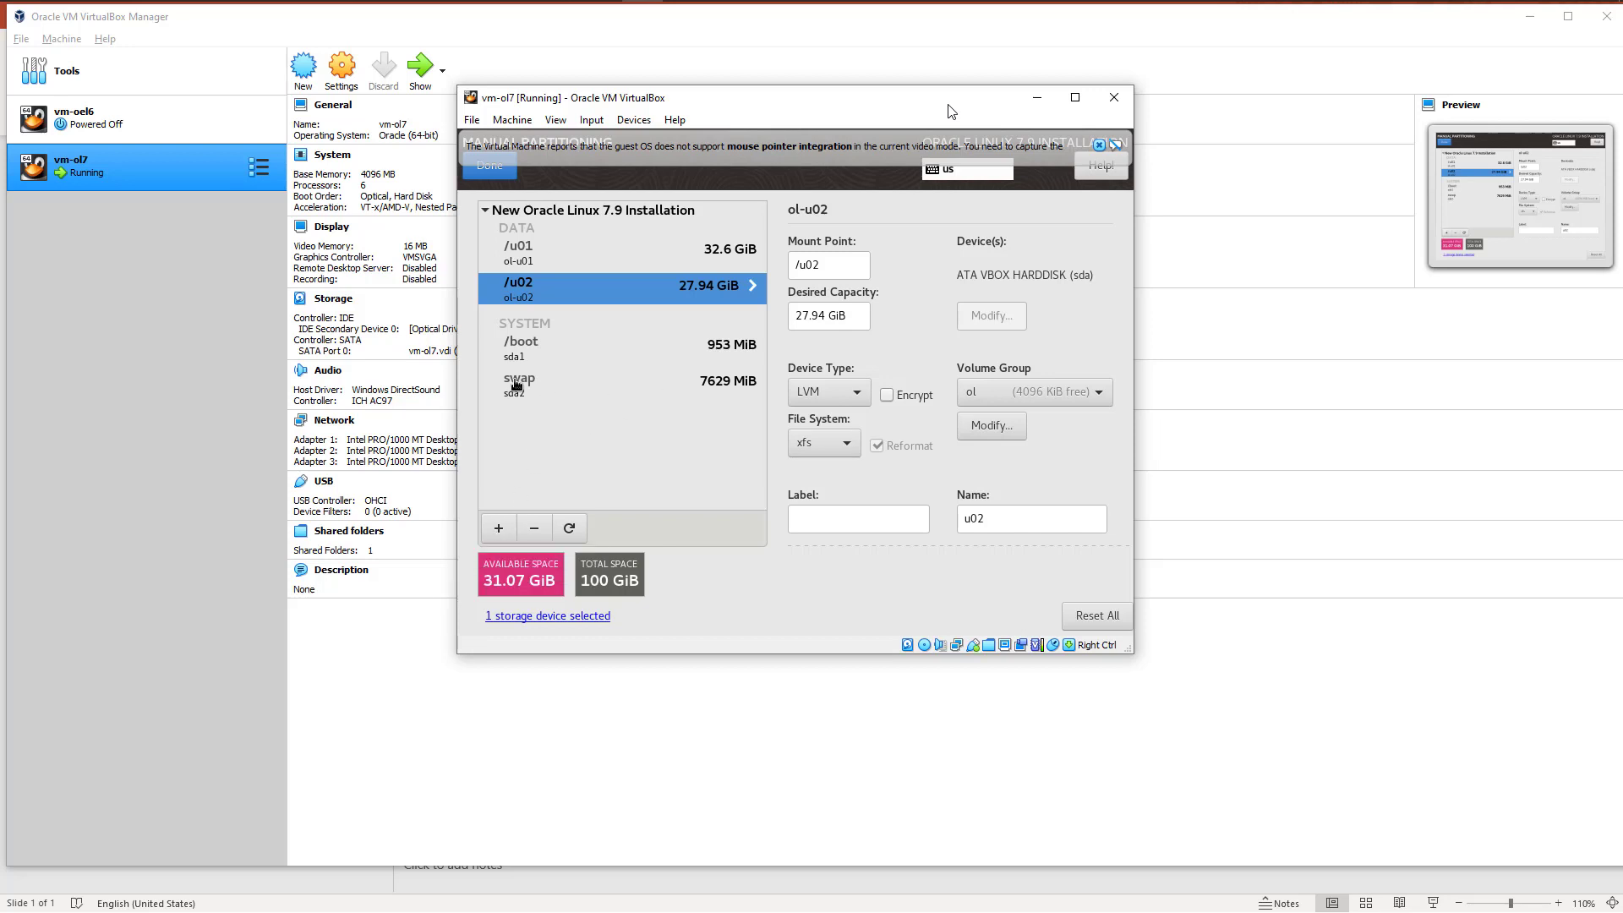
Step: Add a root (/) mount point with a desired capacity of 31GB
{"action": "left_click", "coordinate": [498, 530]}
{"action": "left_click", "coordinate": [906, 381]}
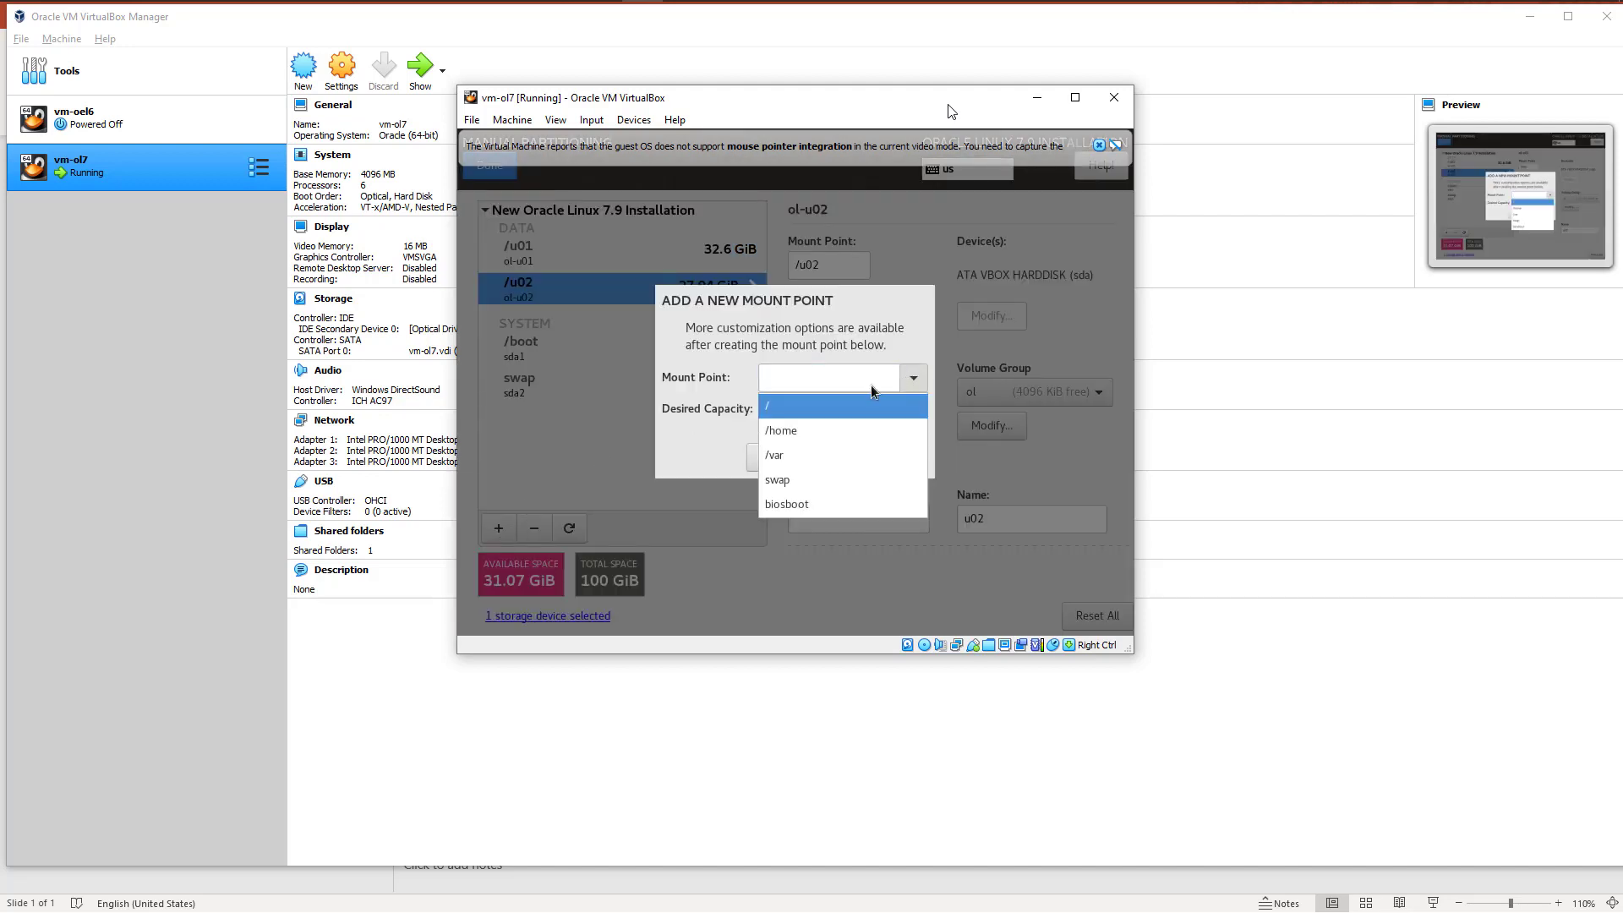
{"action": "left_click", "coordinate": [771, 408]}
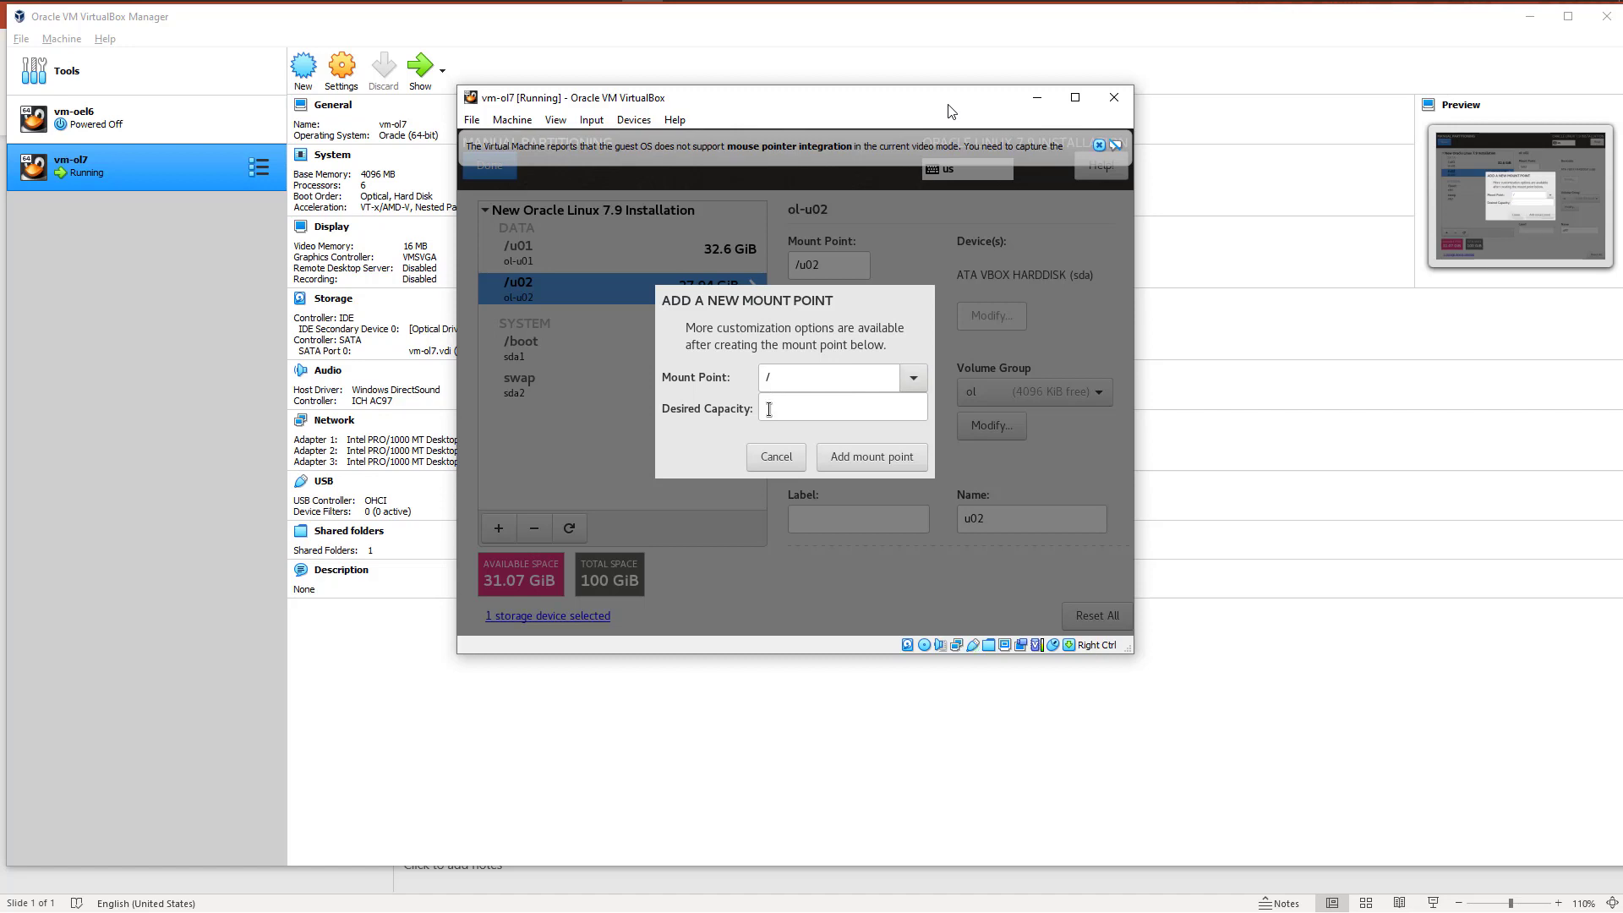
{"action": "left_click", "coordinate": [770, 409]}
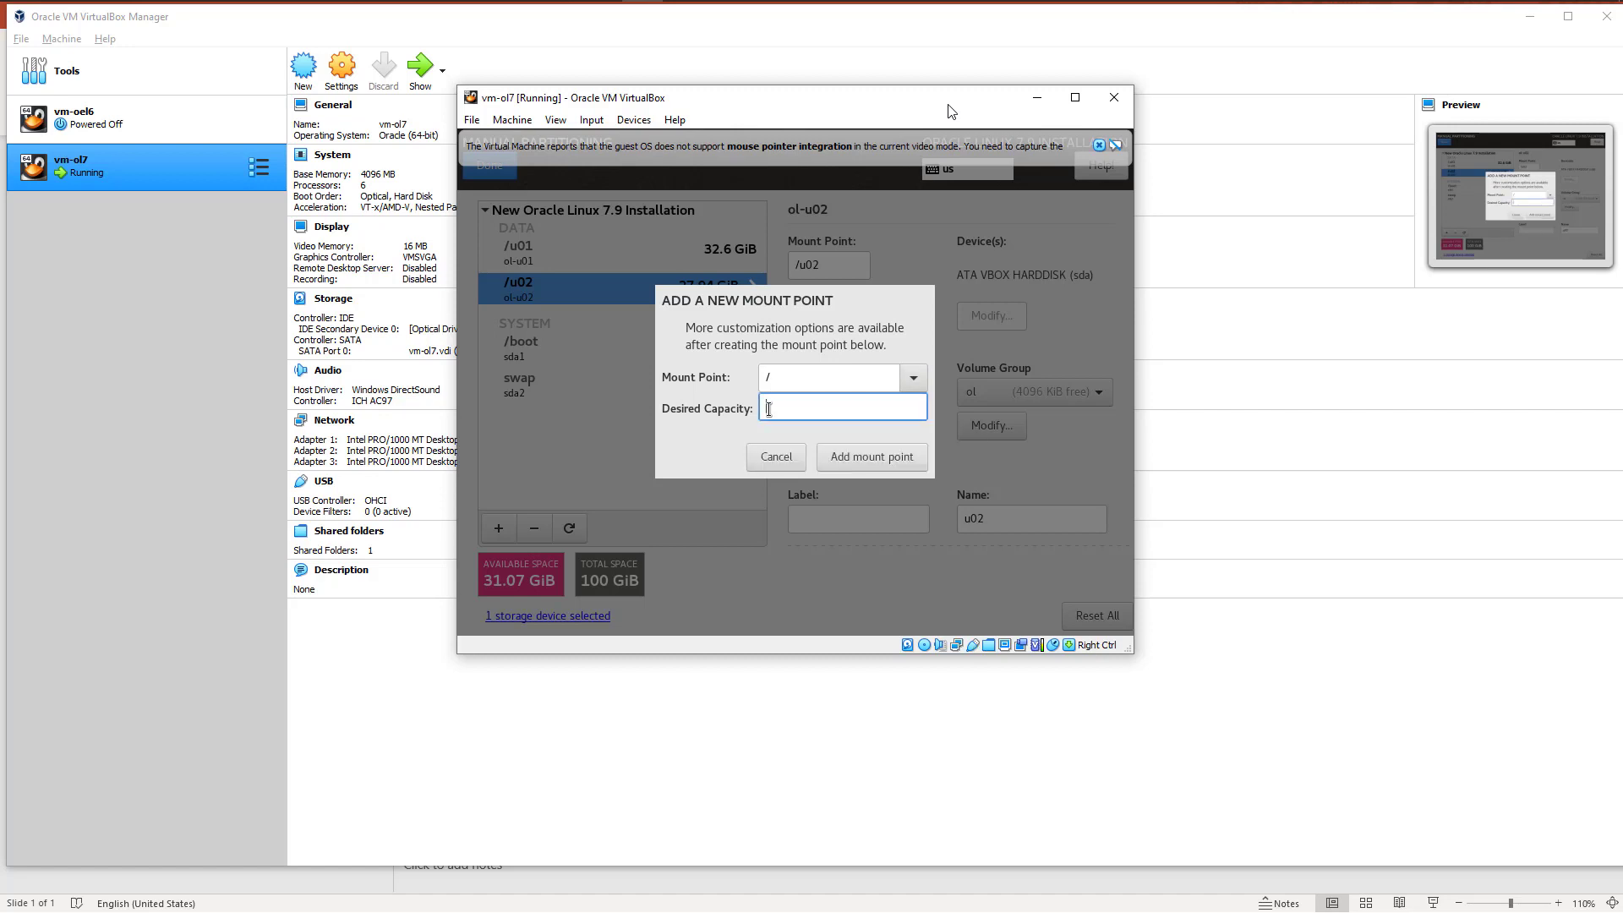
{"action": "type", "text": "31GB"}
{"action": "left_click", "coordinate": [864, 459]}
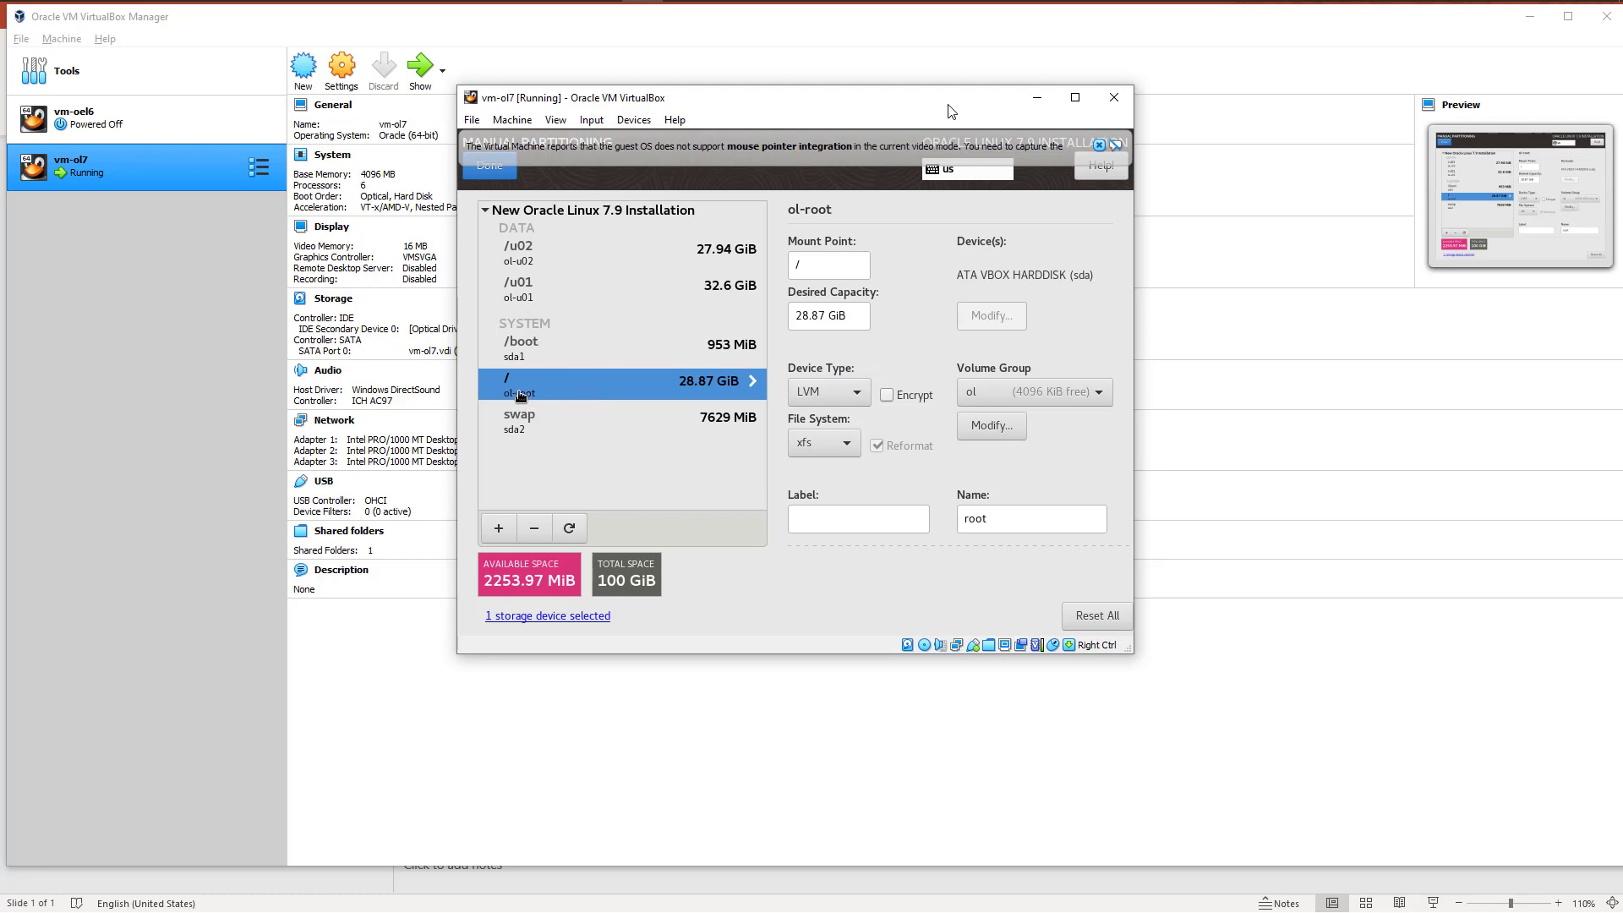
Step: Change the root (/) mount point's device type to Standard Partition and set its desired capacity to 30.87 GiB
{"action": "left_click", "coordinate": [831, 392]}
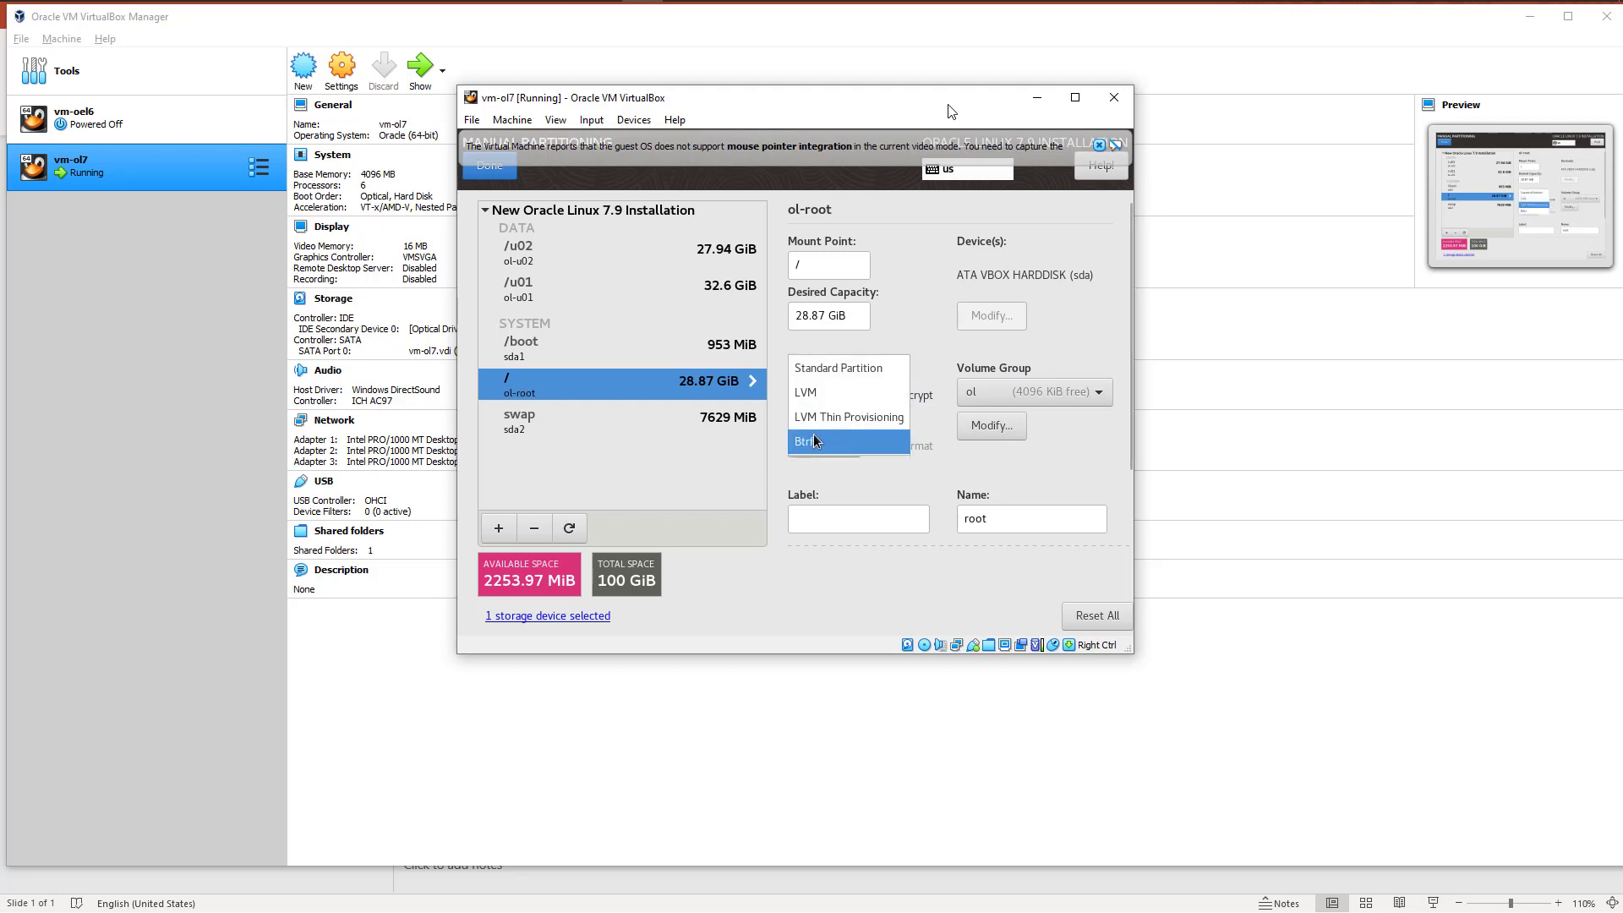
{"action": "left_click", "coordinate": [825, 368]}
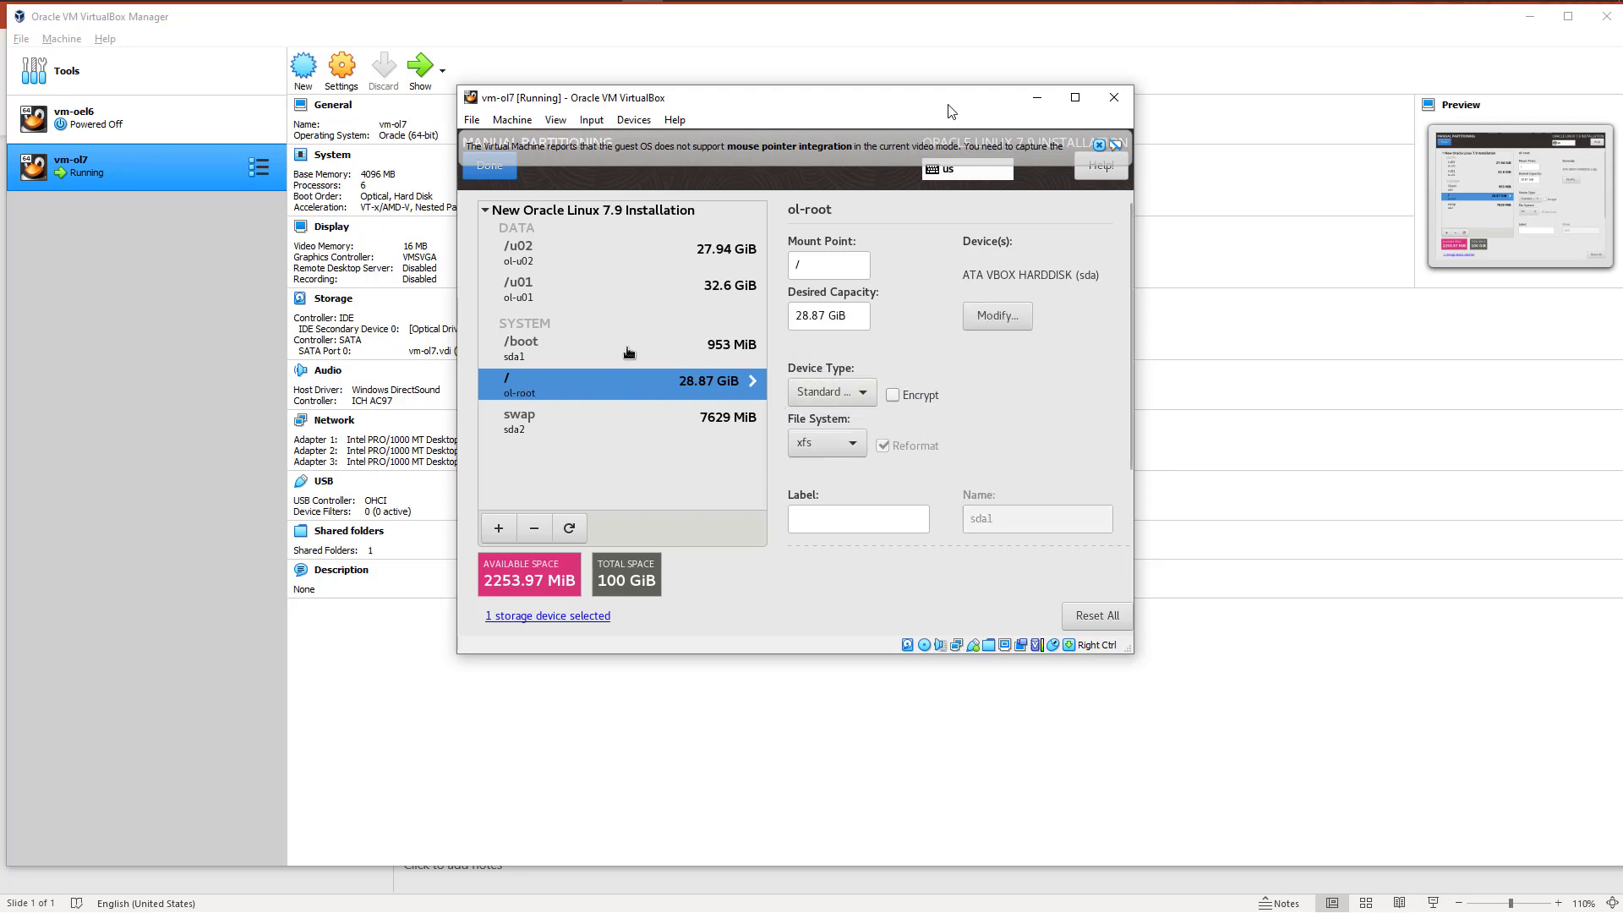
{"action": "left_click", "coordinate": [809, 314]}
{"action": "key", "text": "BackSpace"}
{"action": "key", "text": "BackSpace"}
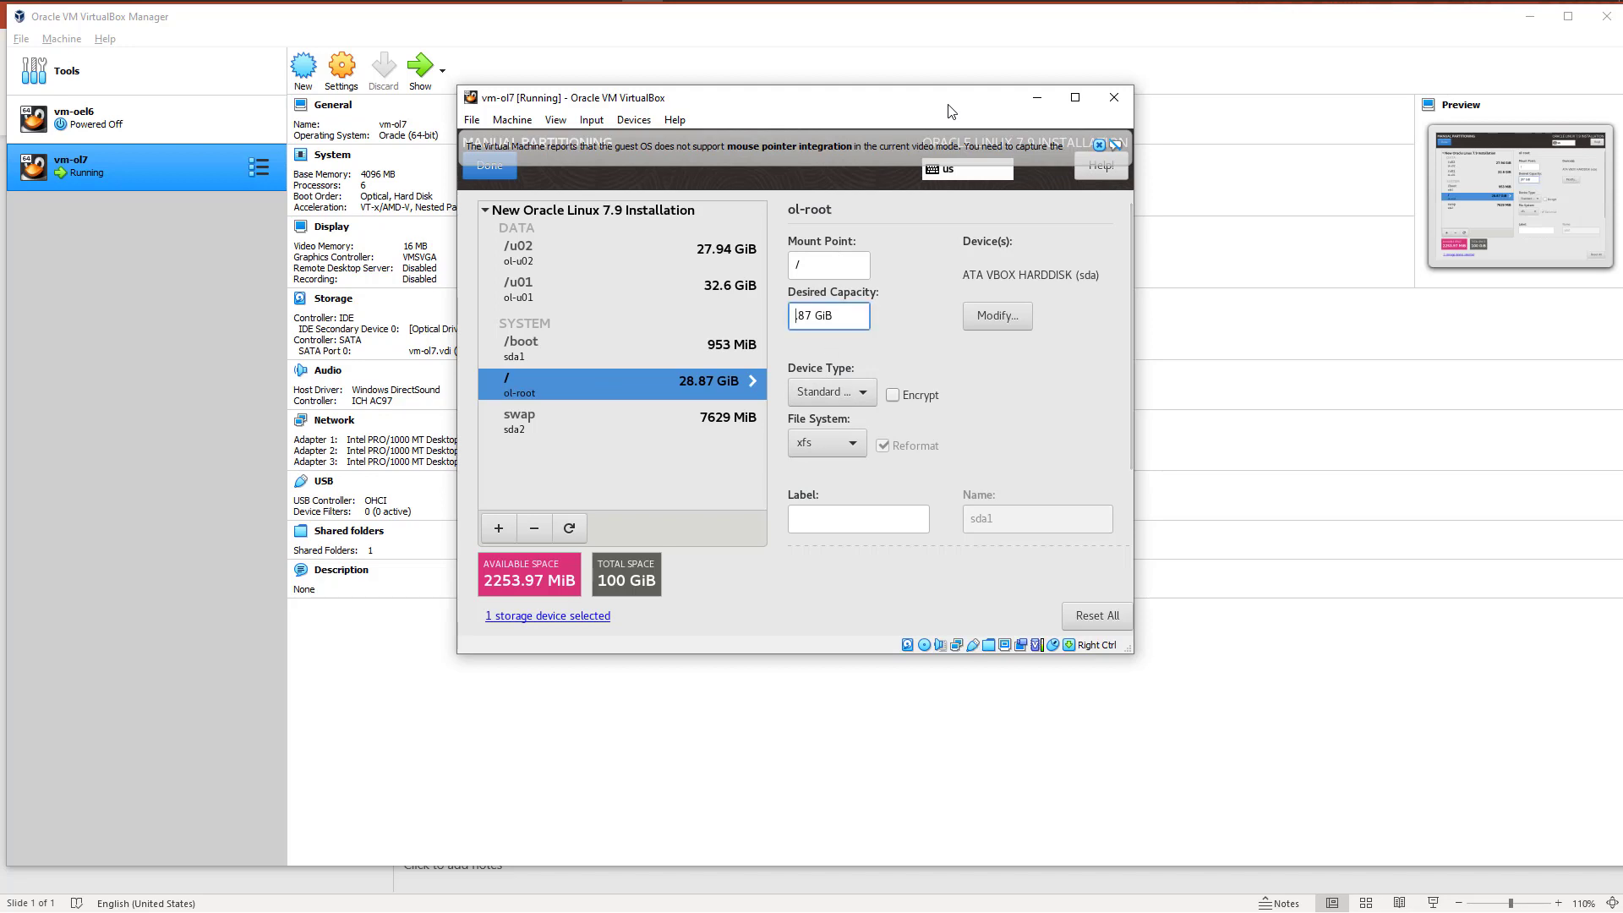
{"action": "type", "text": "30"}
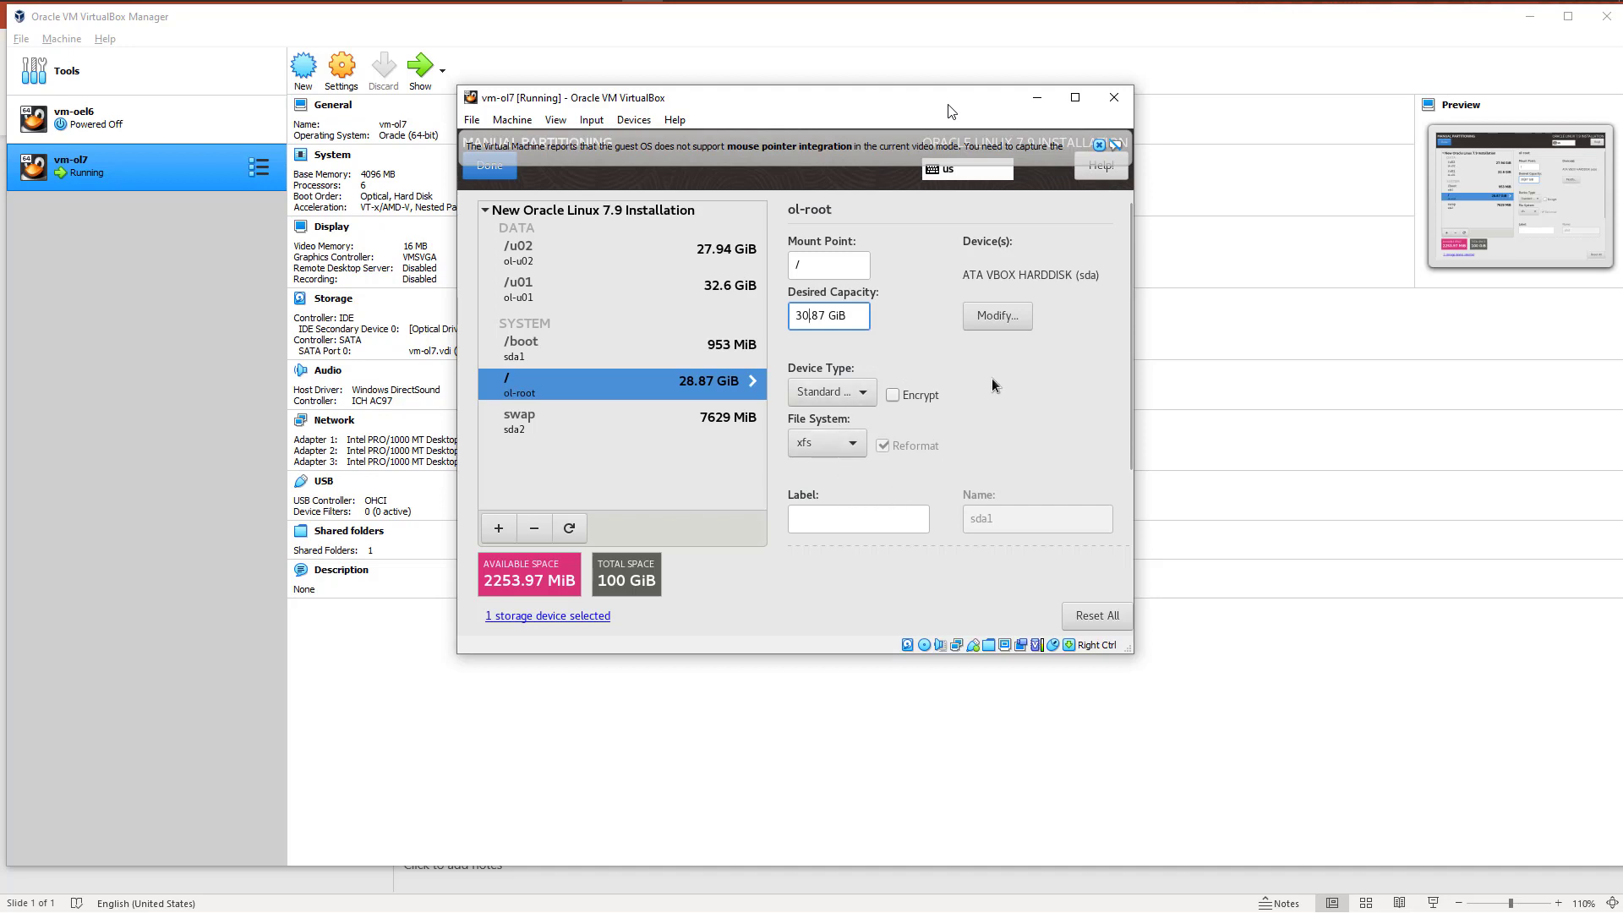
{"action": "left_click", "coordinate": [624, 437]}
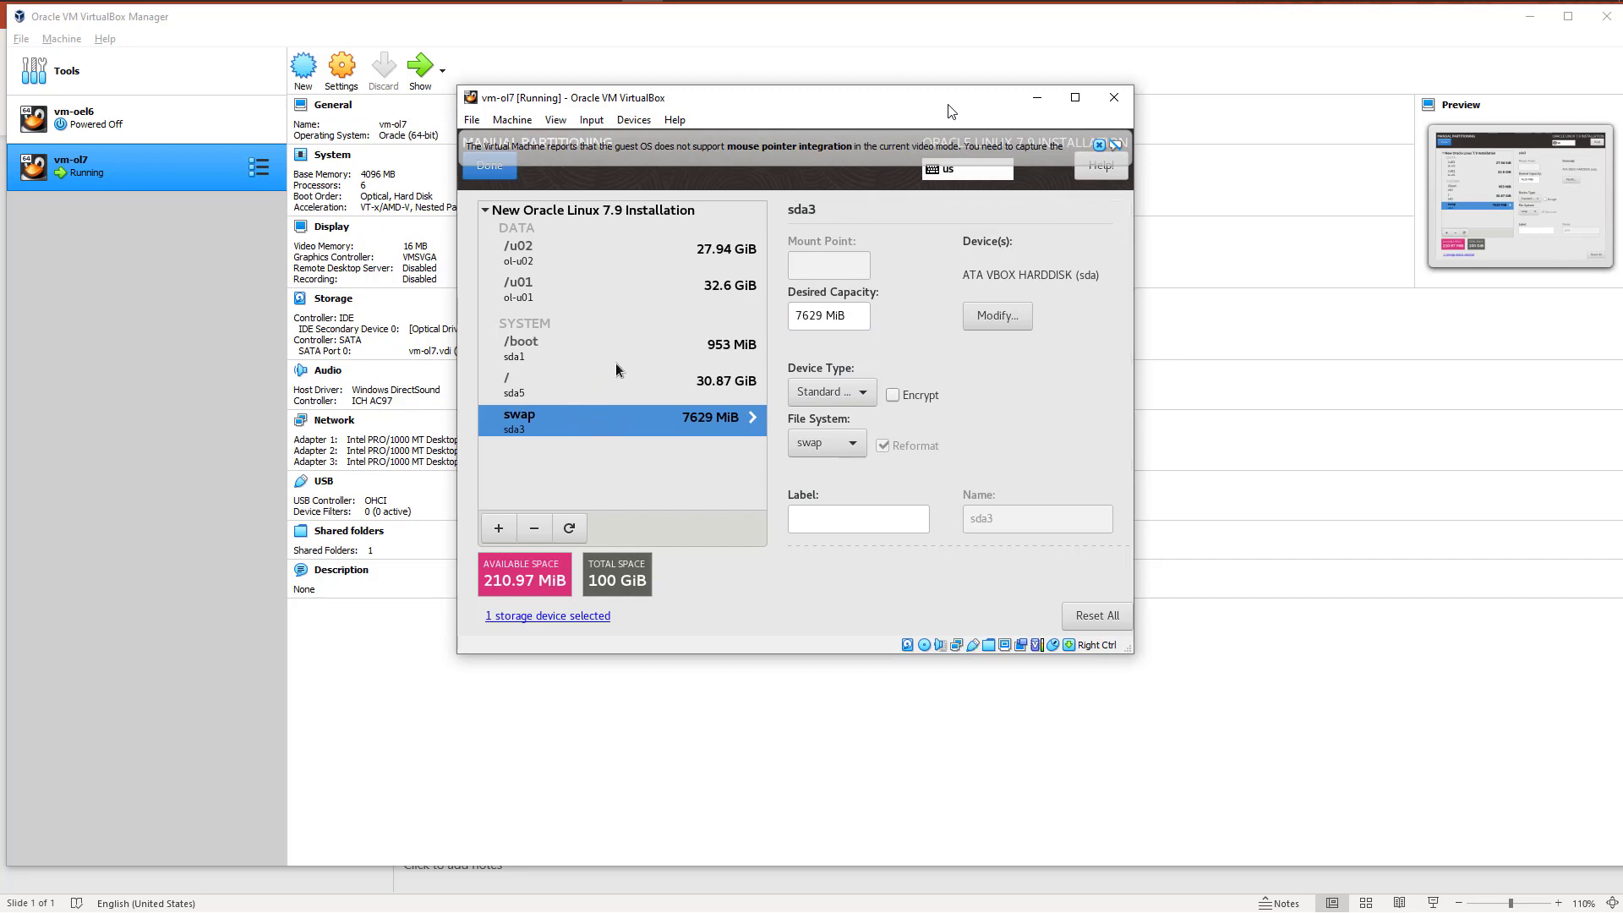
Step: Finish the manual partitioning, review the summary of changes and accept them
{"action": "left_click", "coordinate": [488, 166]}
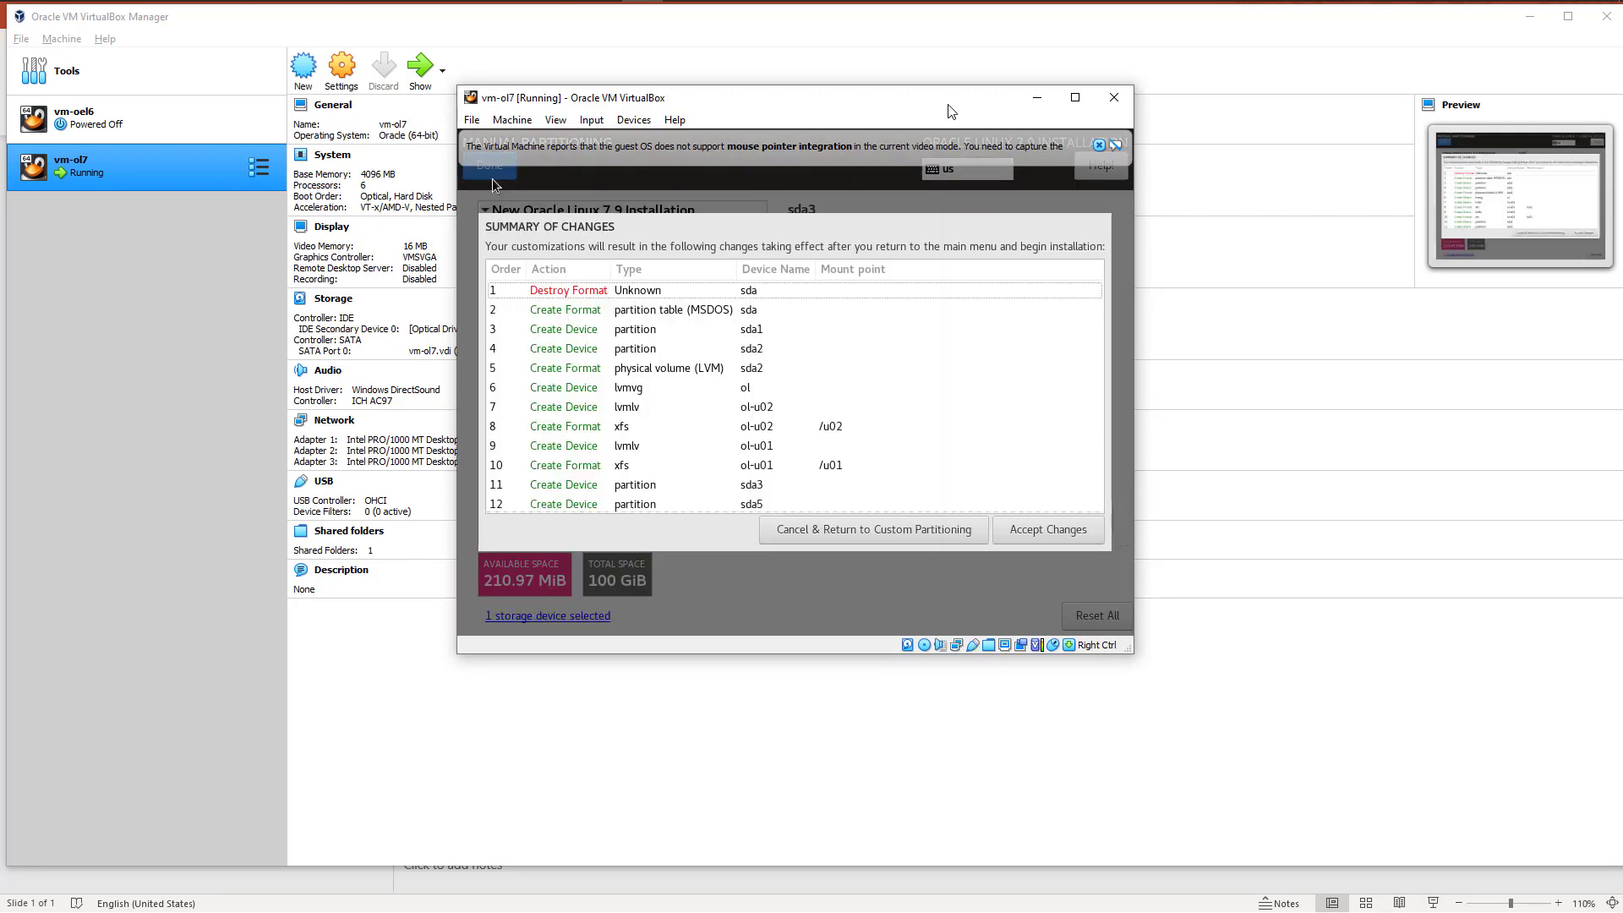
{"action": "scroll", "coordinate": [697, 382], "scroll_direction": "down", "scroll_amount": 2}
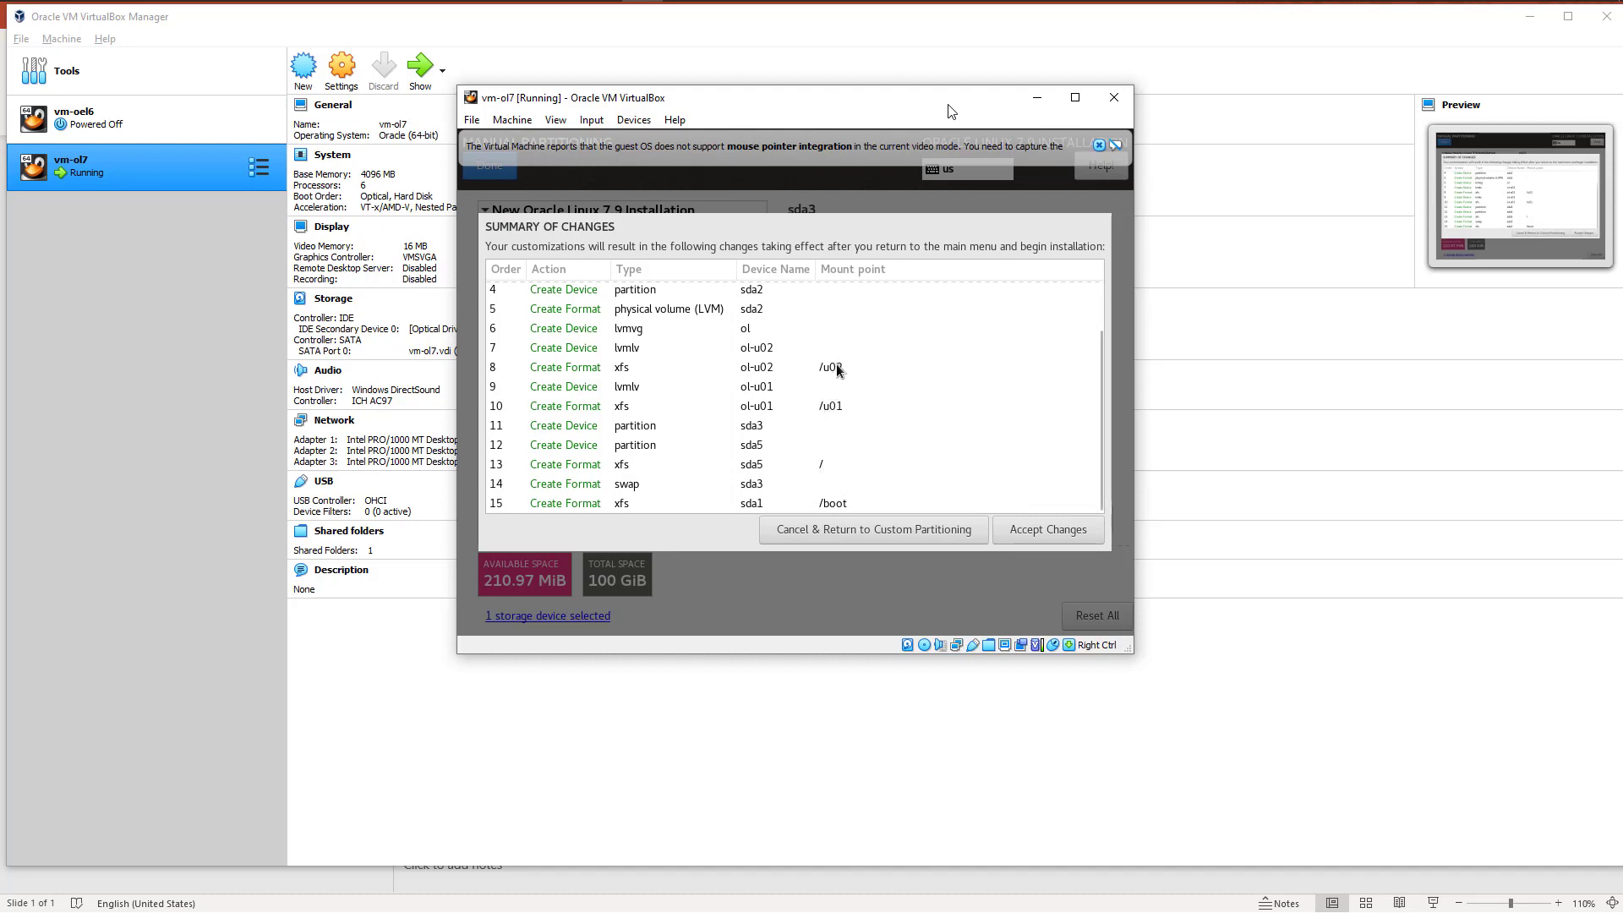
{"action": "left_click", "coordinate": [1042, 531]}
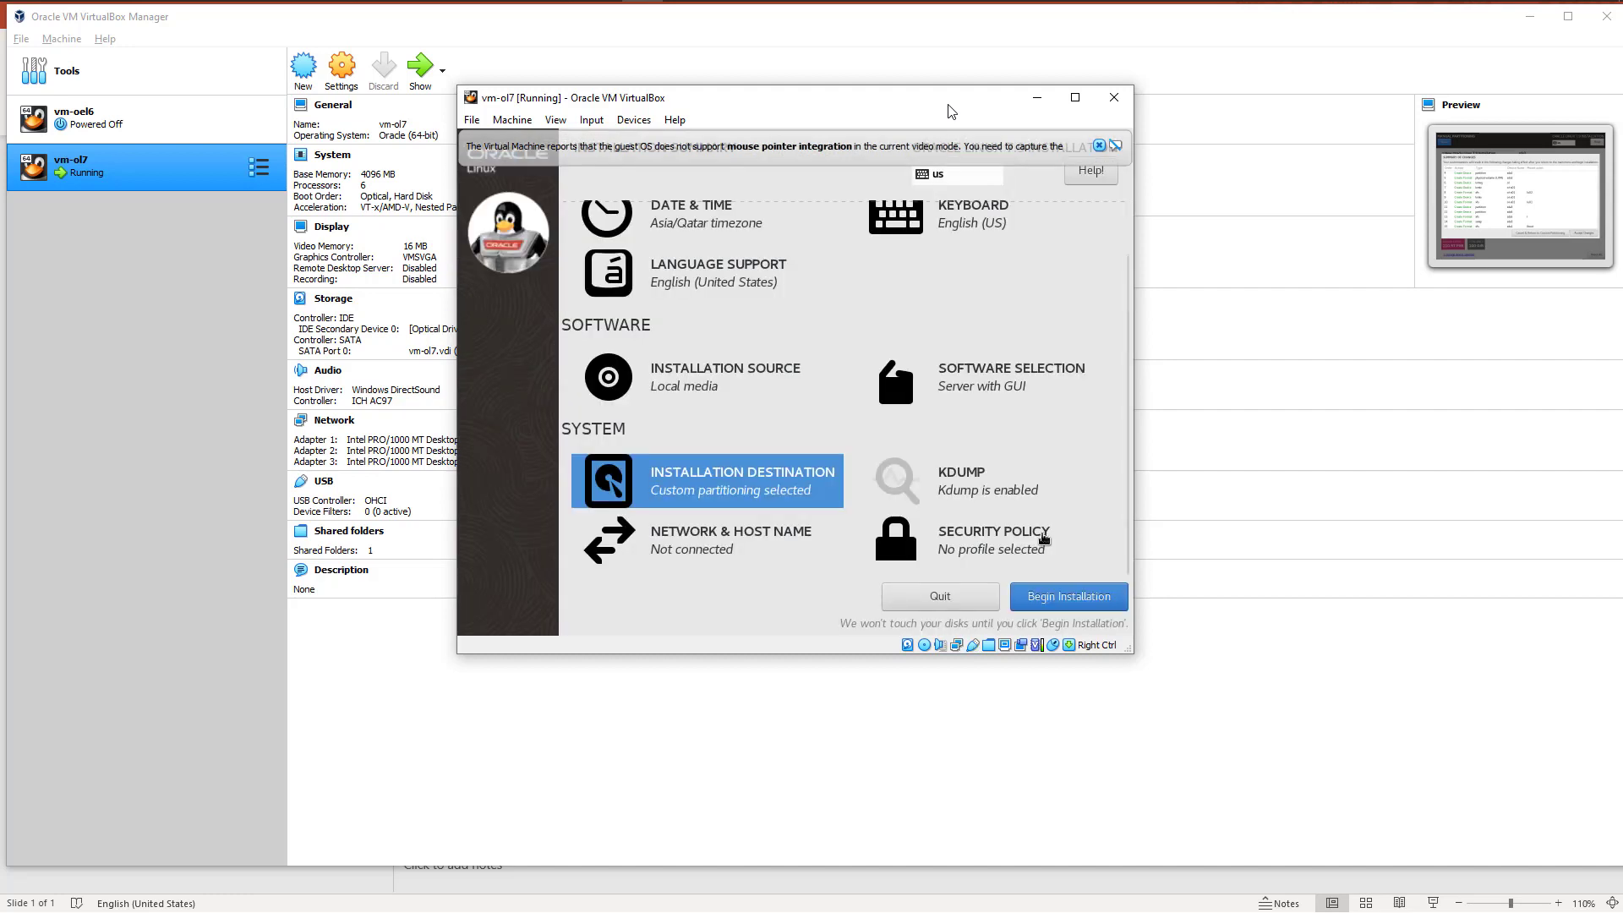
Step: Turn on the Ethernet connections enp0s3, enp0s8 and enp0s9 in the network settings and check their connection details
{"action": "left_click", "coordinate": [974, 508]}
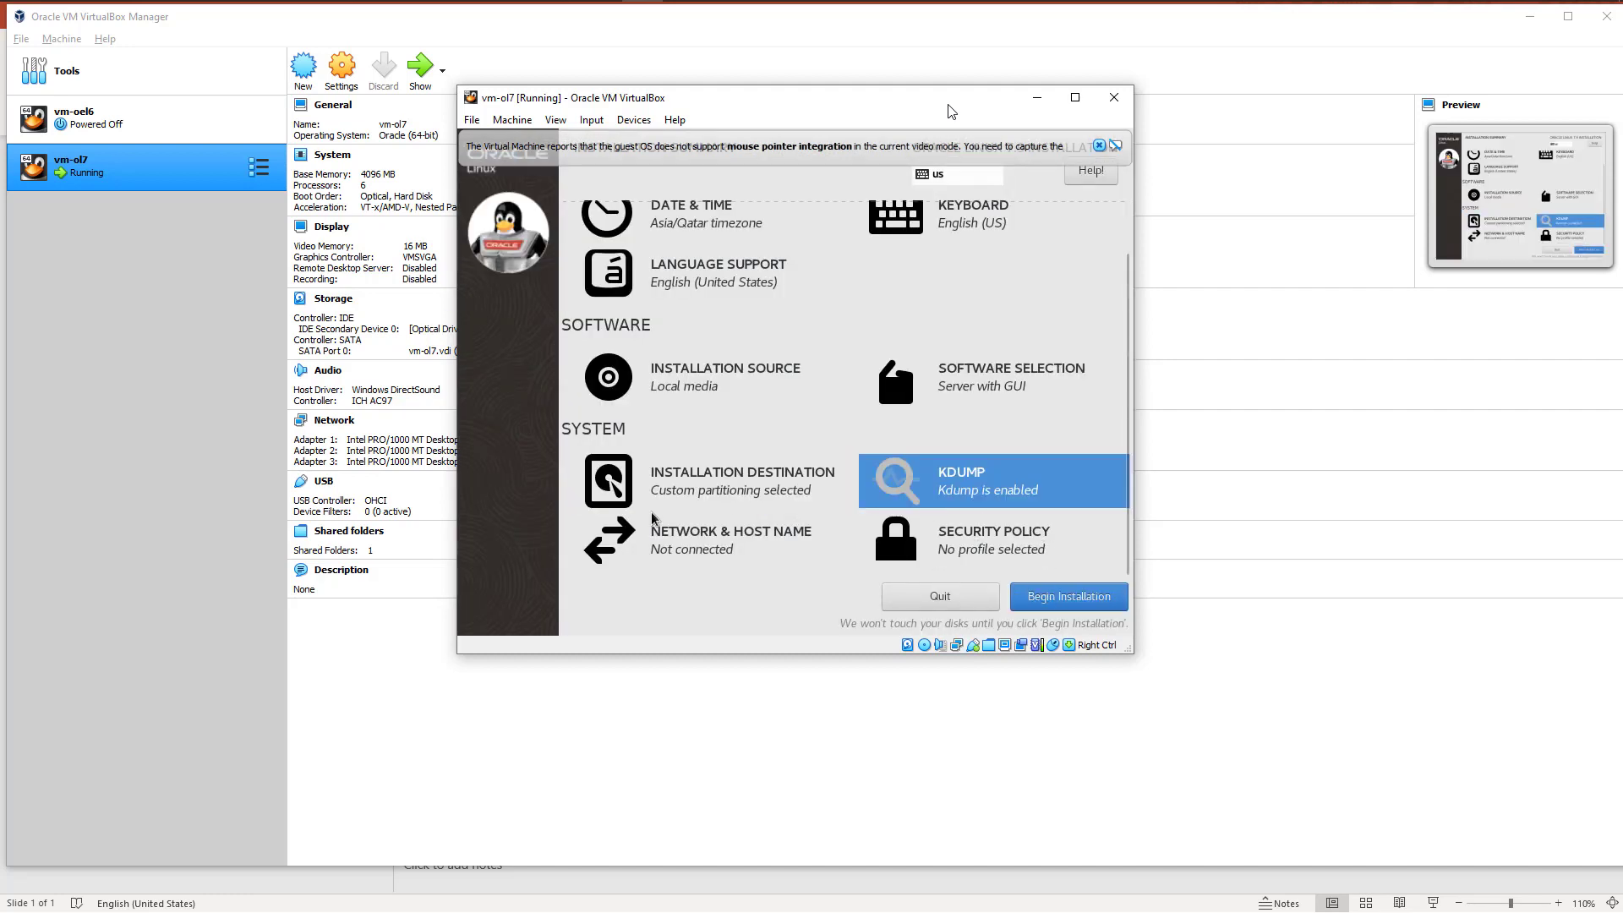
{"action": "left_click", "coordinate": [677, 548]}
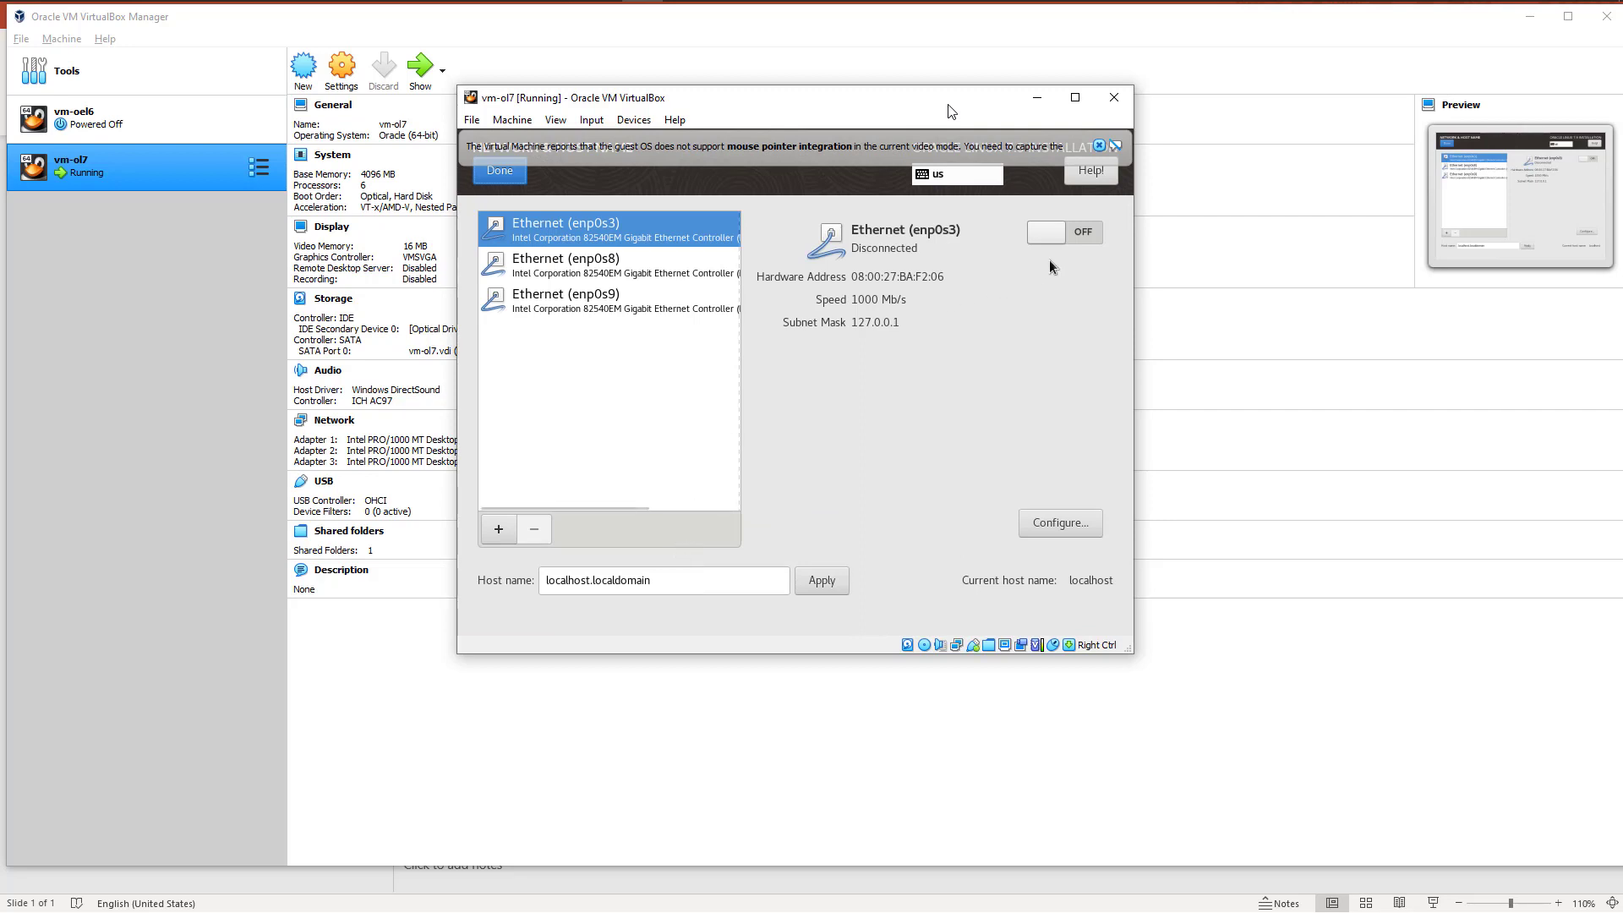
{"action": "left_click", "coordinate": [1081, 232]}
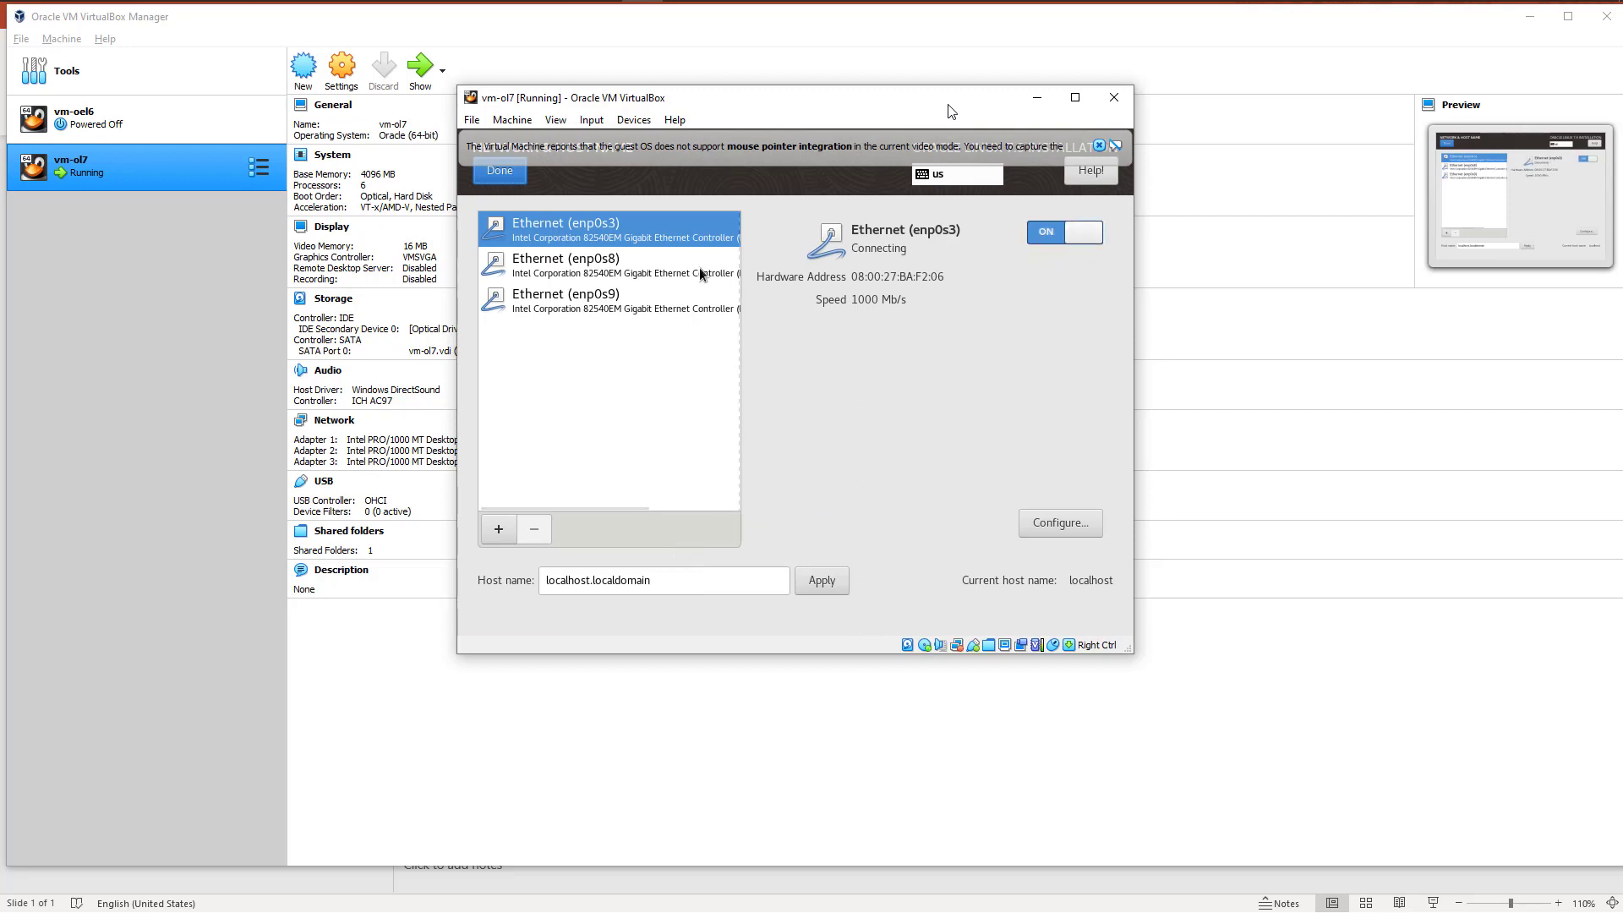
{"action": "left_click", "coordinate": [615, 258]}
{"action": "left_click", "coordinate": [1072, 236]}
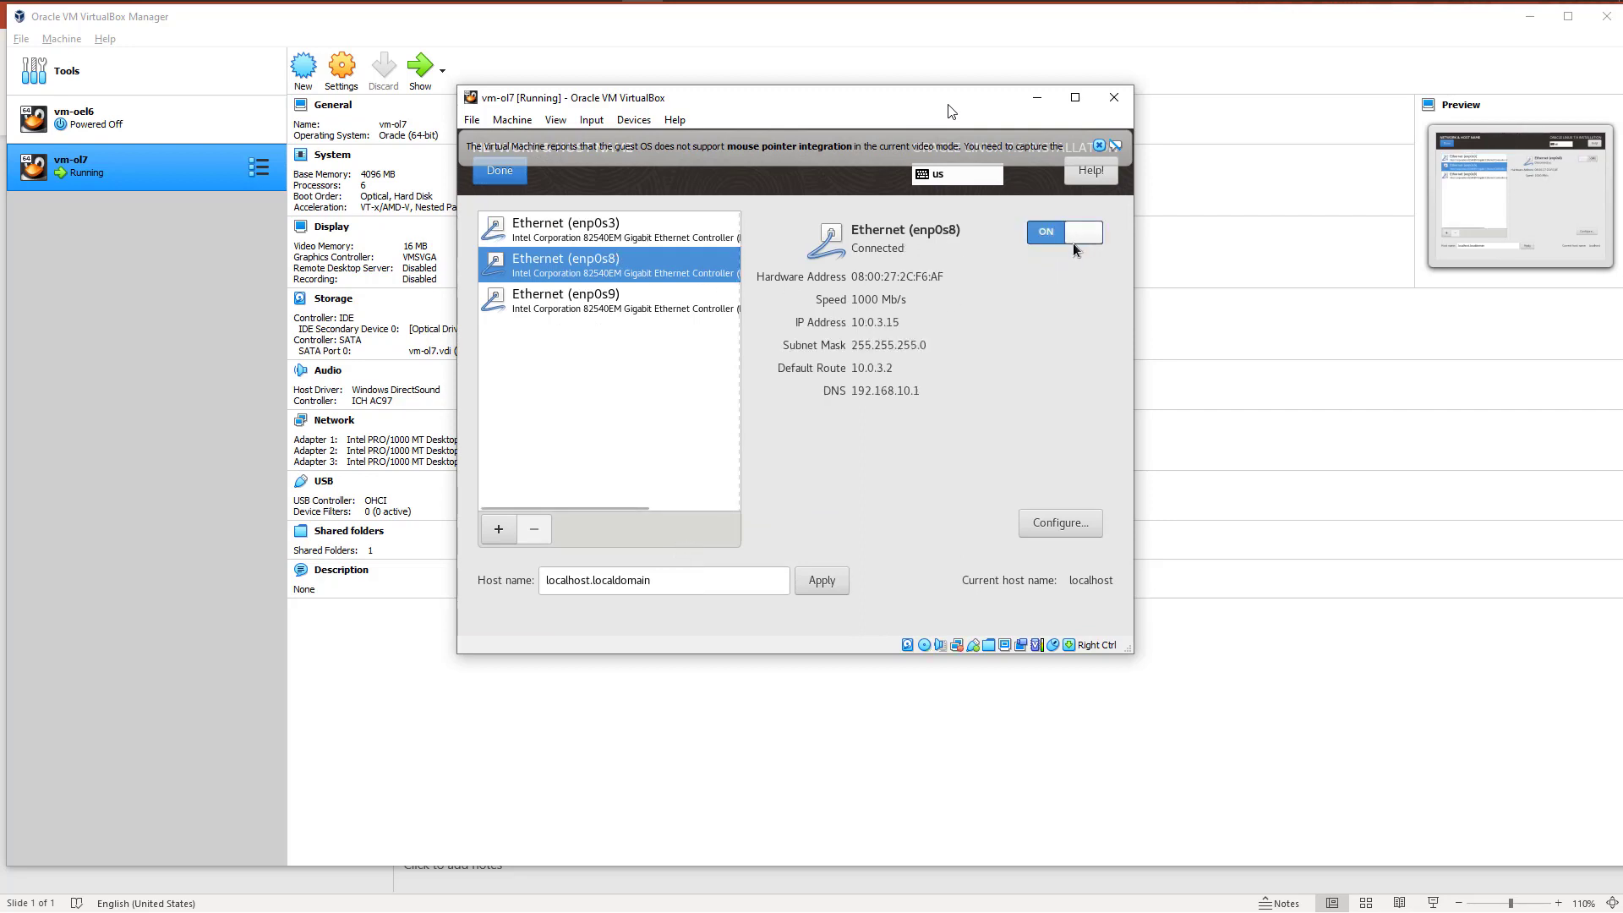
{"action": "left_click", "coordinate": [589, 297]}
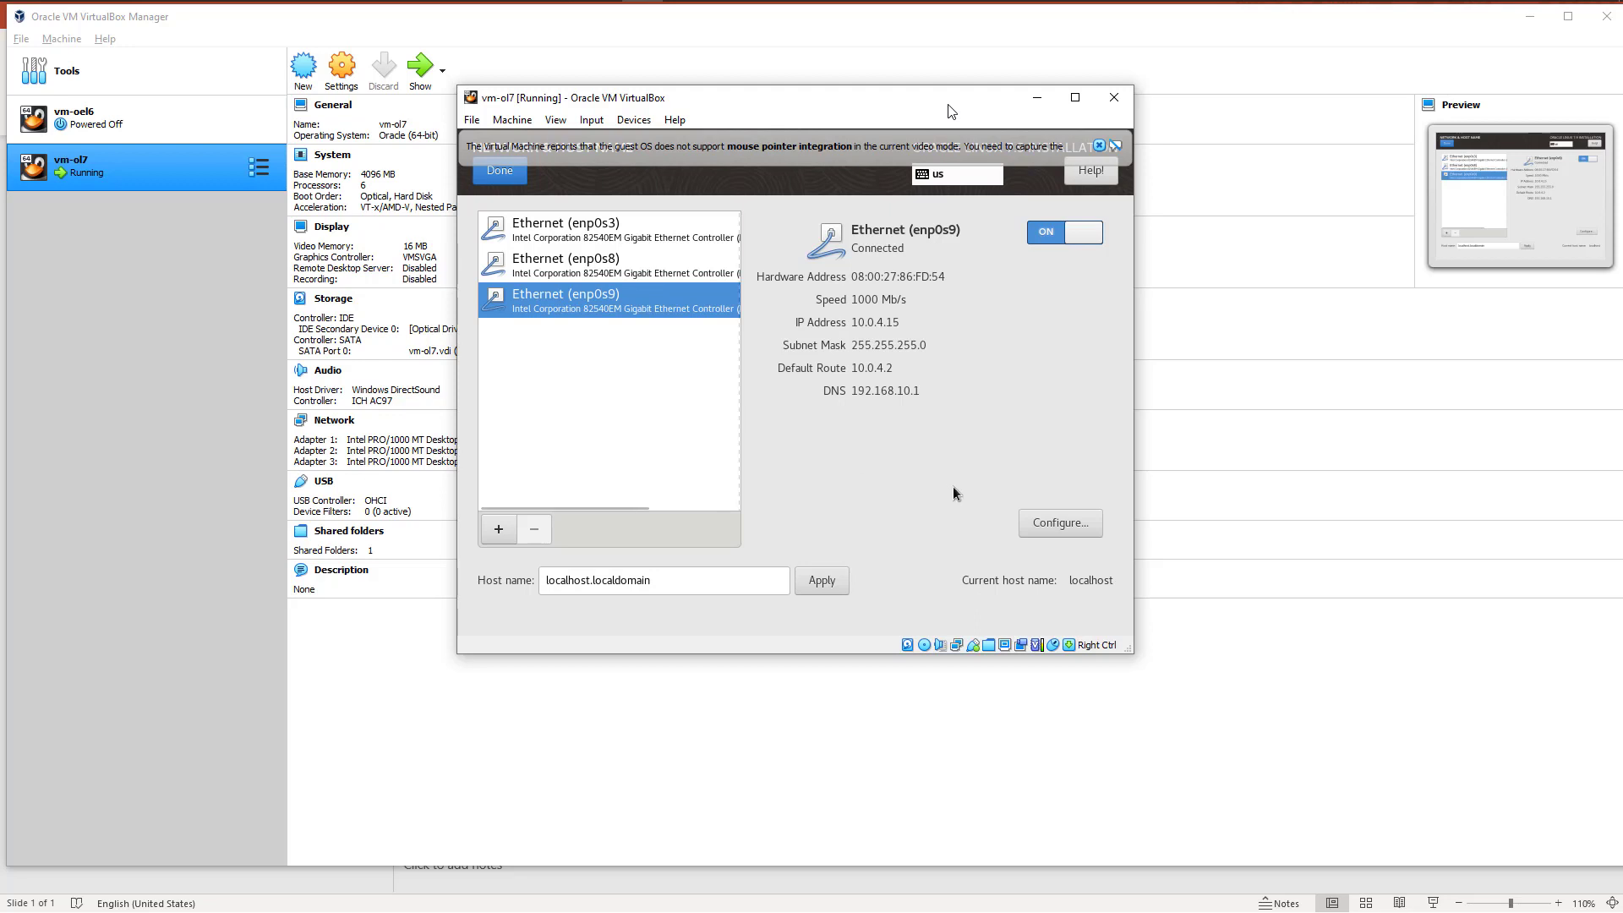
{"action": "left_click", "coordinate": [607, 262]}
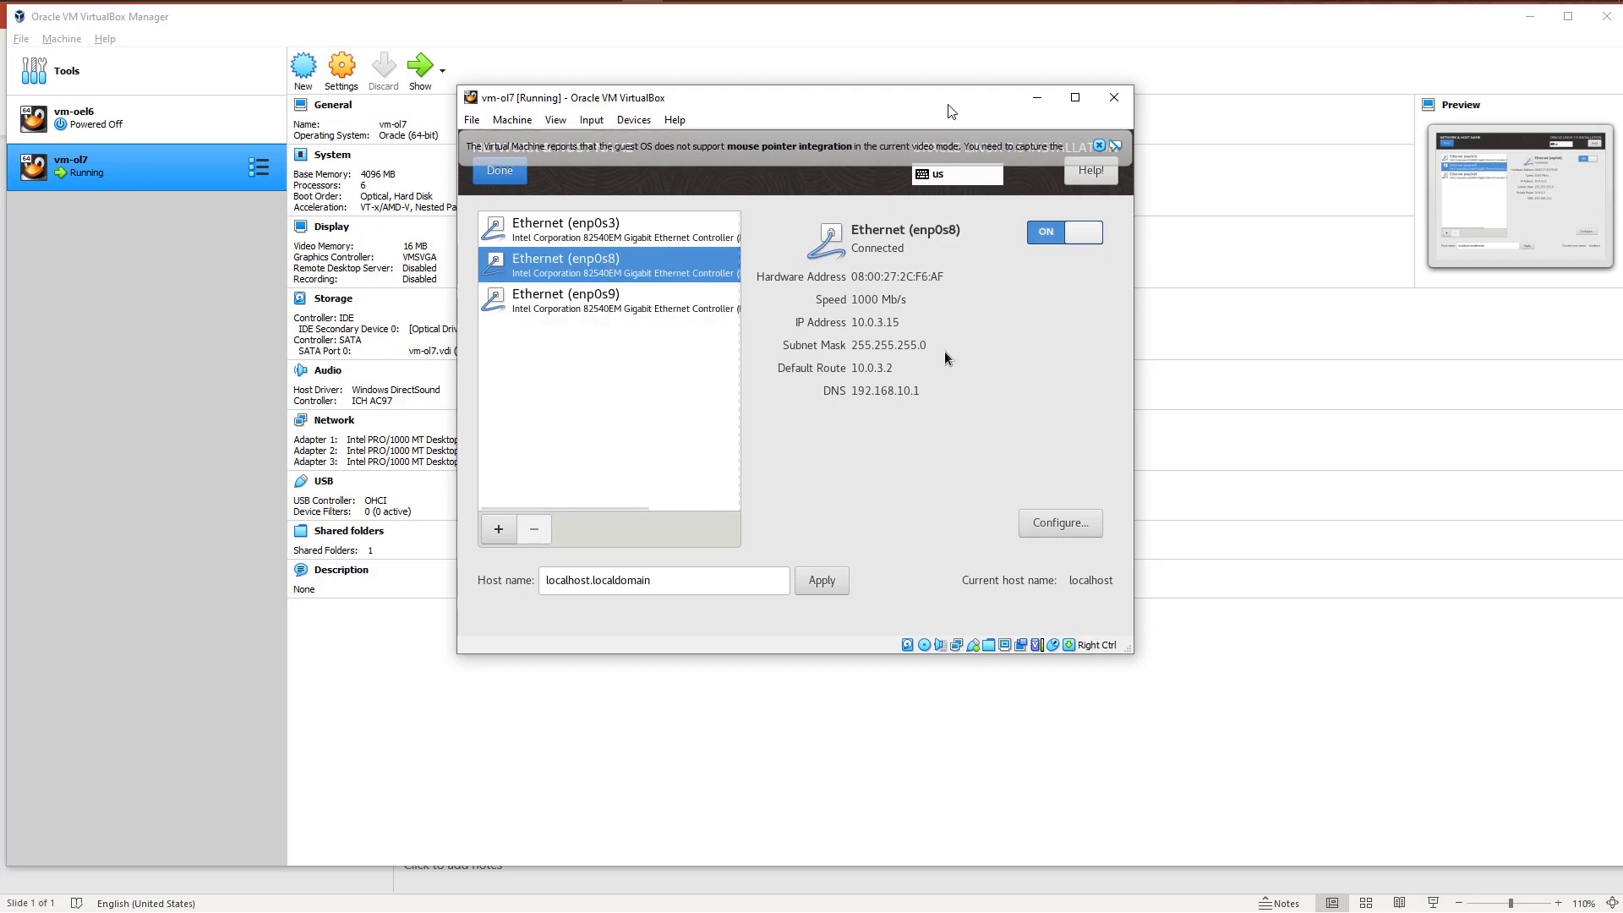
{"action": "left_click", "coordinate": [627, 303]}
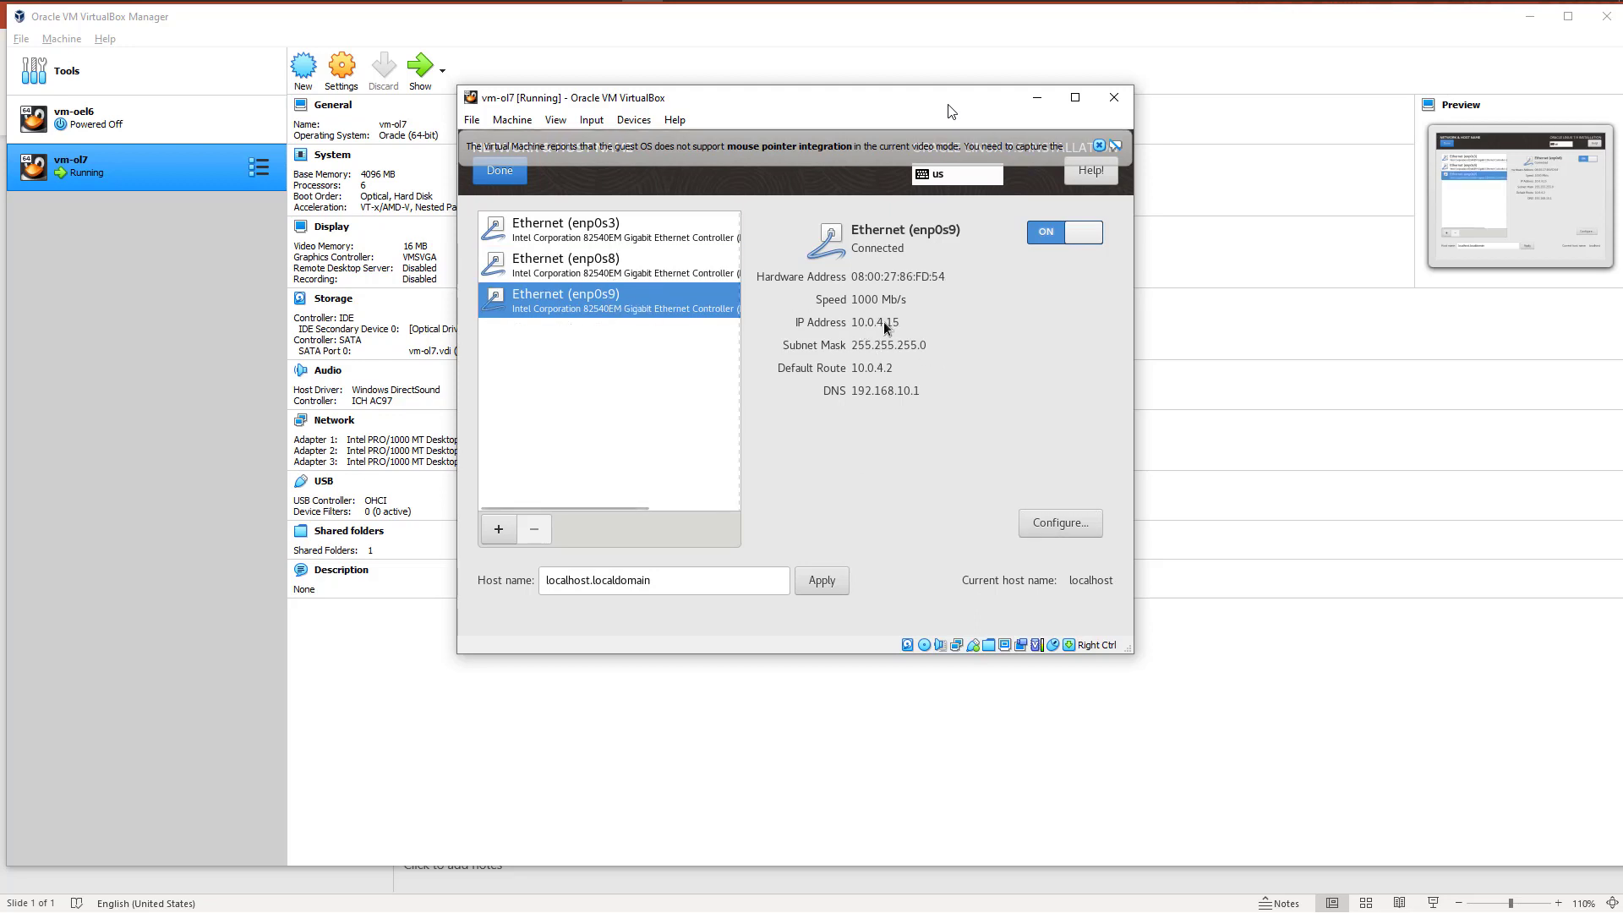
{"action": "left_click", "coordinate": [590, 266]}
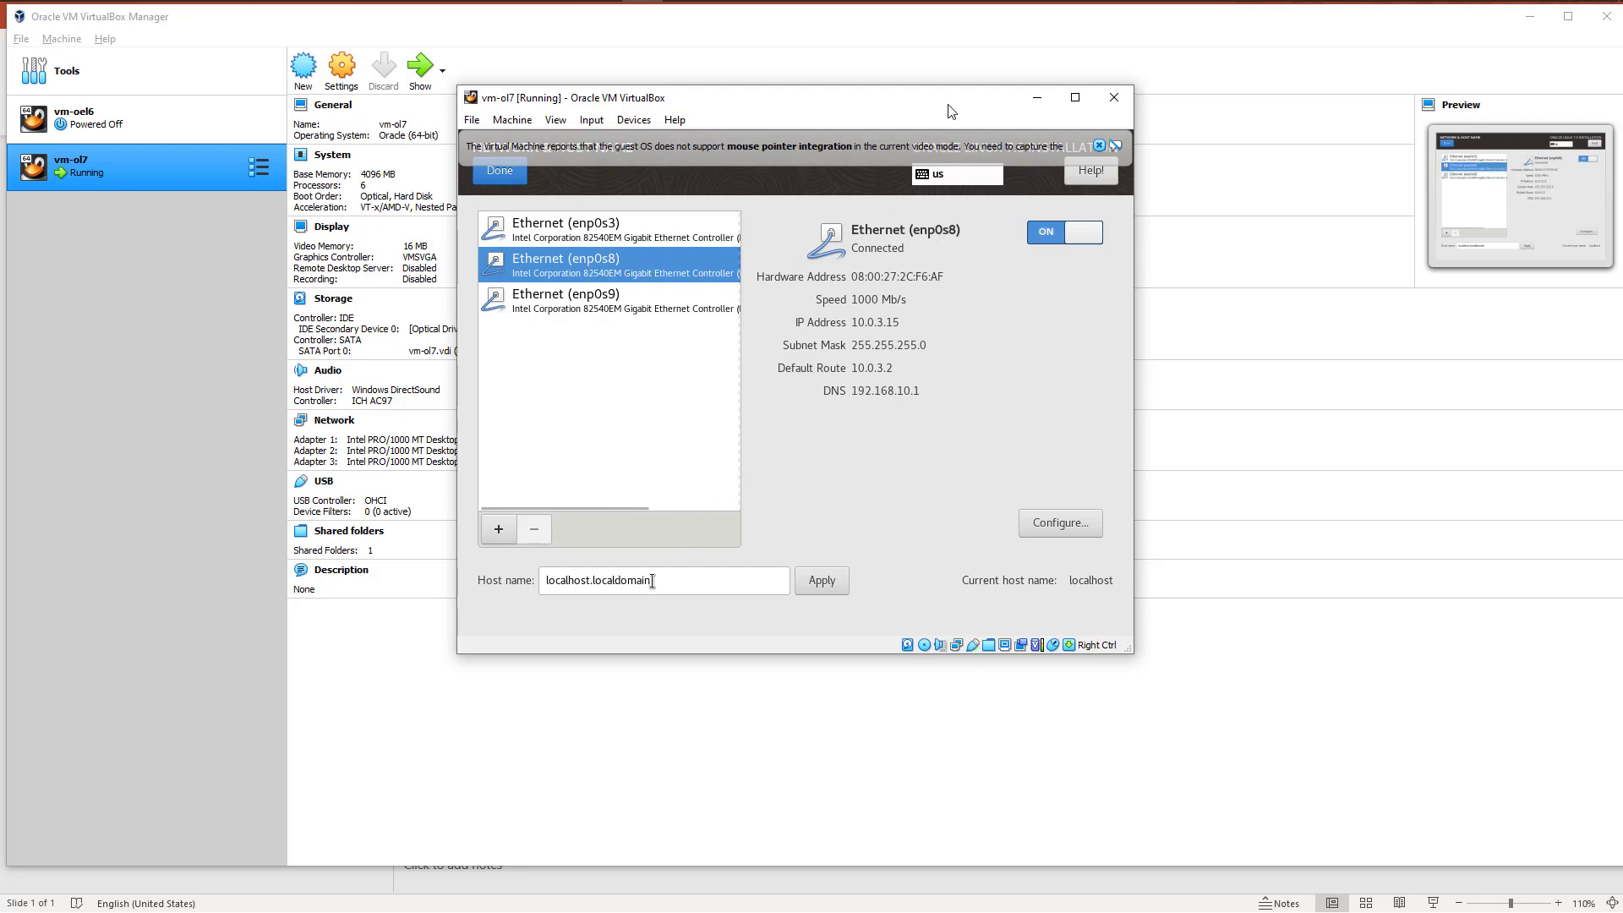
Step: Replace the default host name with vm-ol7 followed by a custom .com domain, and apply it
{"action": "left_click_drag", "start_coordinate": [650, 581], "coordinate": [479, 574]}
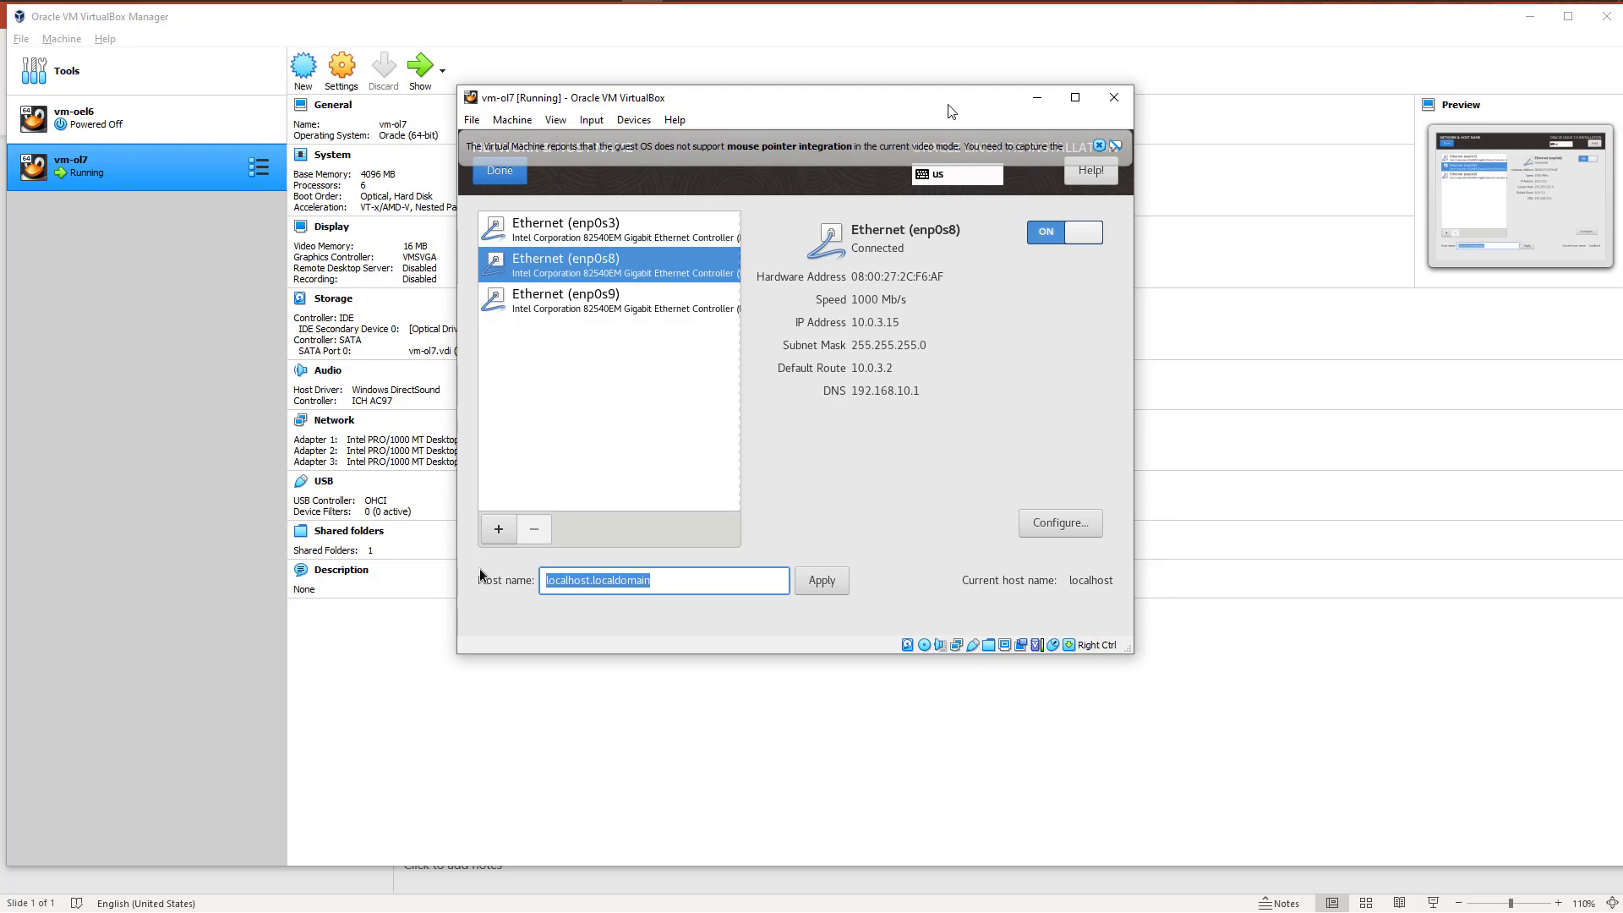
{"action": "type", "text": "vm"}
{"action": "key", "text": "BackSpace"}
{"action": "key", "text": "BackSpace"}
{"action": "type", "text": "vm-ol7.pi"}
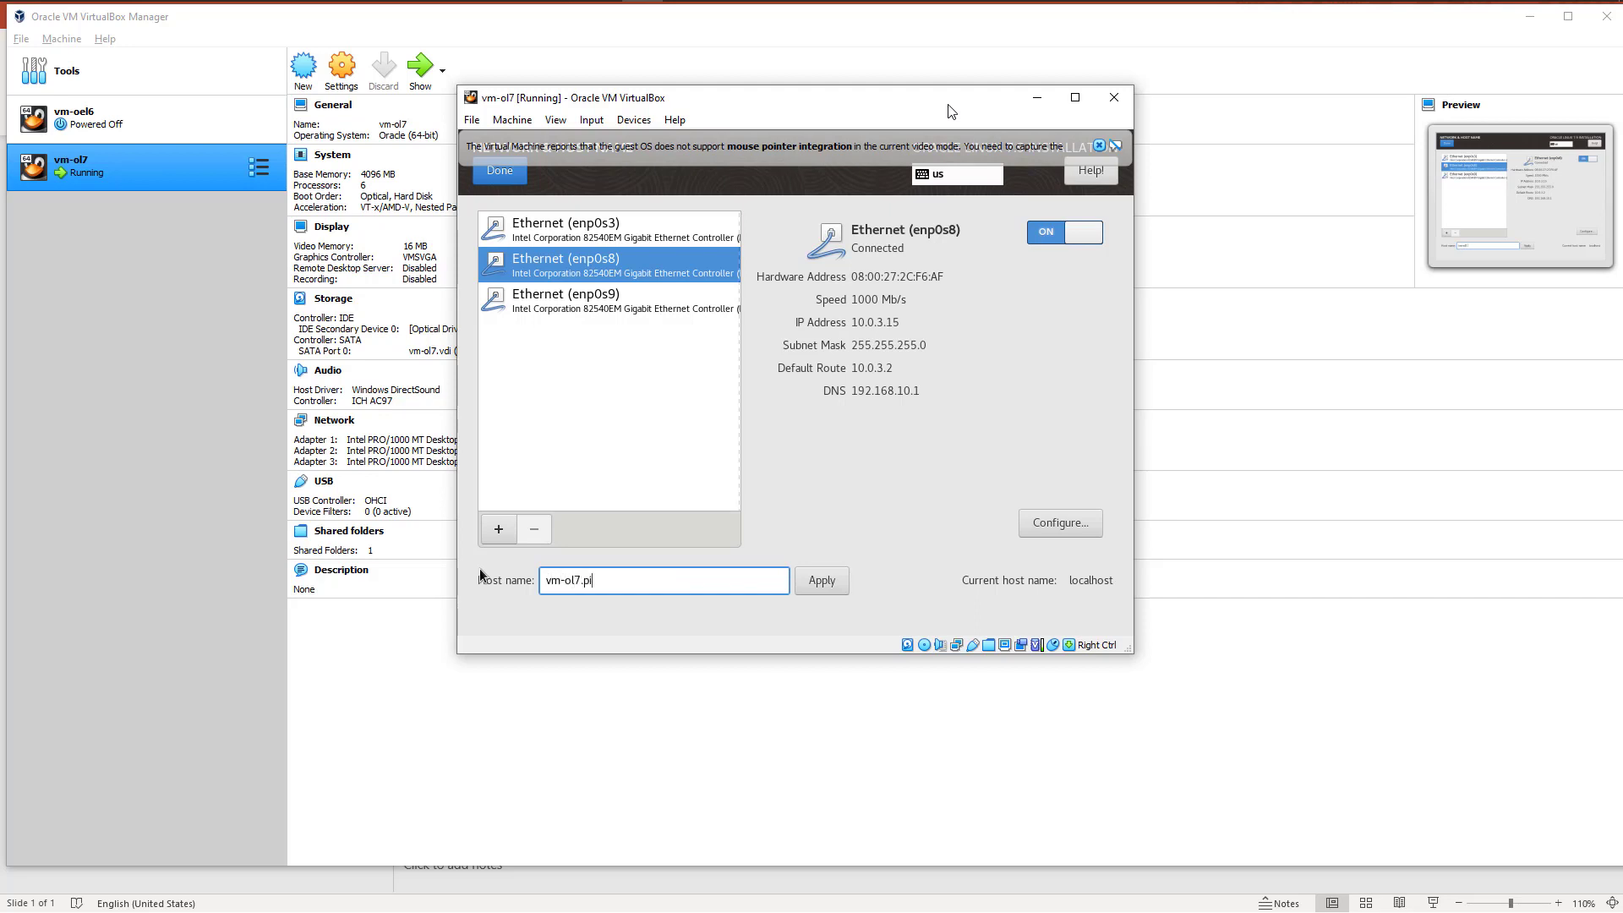
{"action": "type", "text": "doa.com"}
{"action": "key", "text": "BackSpace"}
{"action": "key", "text": "BackSpace"}
{"action": "key", "text": "BackSpace"}
{"action": "key", "text": "BackSpace"}
{"action": "type", "text": "academy.com"}
{"action": "key", "text": "BackSpace"}
{"action": "key", "text": "BackSpace"}
{"action": "key", "text": "BackSpace"}
{"action": "key", "text": "BackSpace"}
{"action": "key", "text": "BackSpace"}
{"action": "key", "text": "BackSpace"}
{"action": "key", "text": "BackSpace"}
{"action": "key", "text": "BackSpace"}
{"action": "key", "text": "BackSpace"}
{"action": "key", "text": "BackSpace"}
{"action": "key", "text": "BackSpace"}
{"action": "type", "text": ".com"}
{"action": "left_click", "coordinate": [824, 585]}
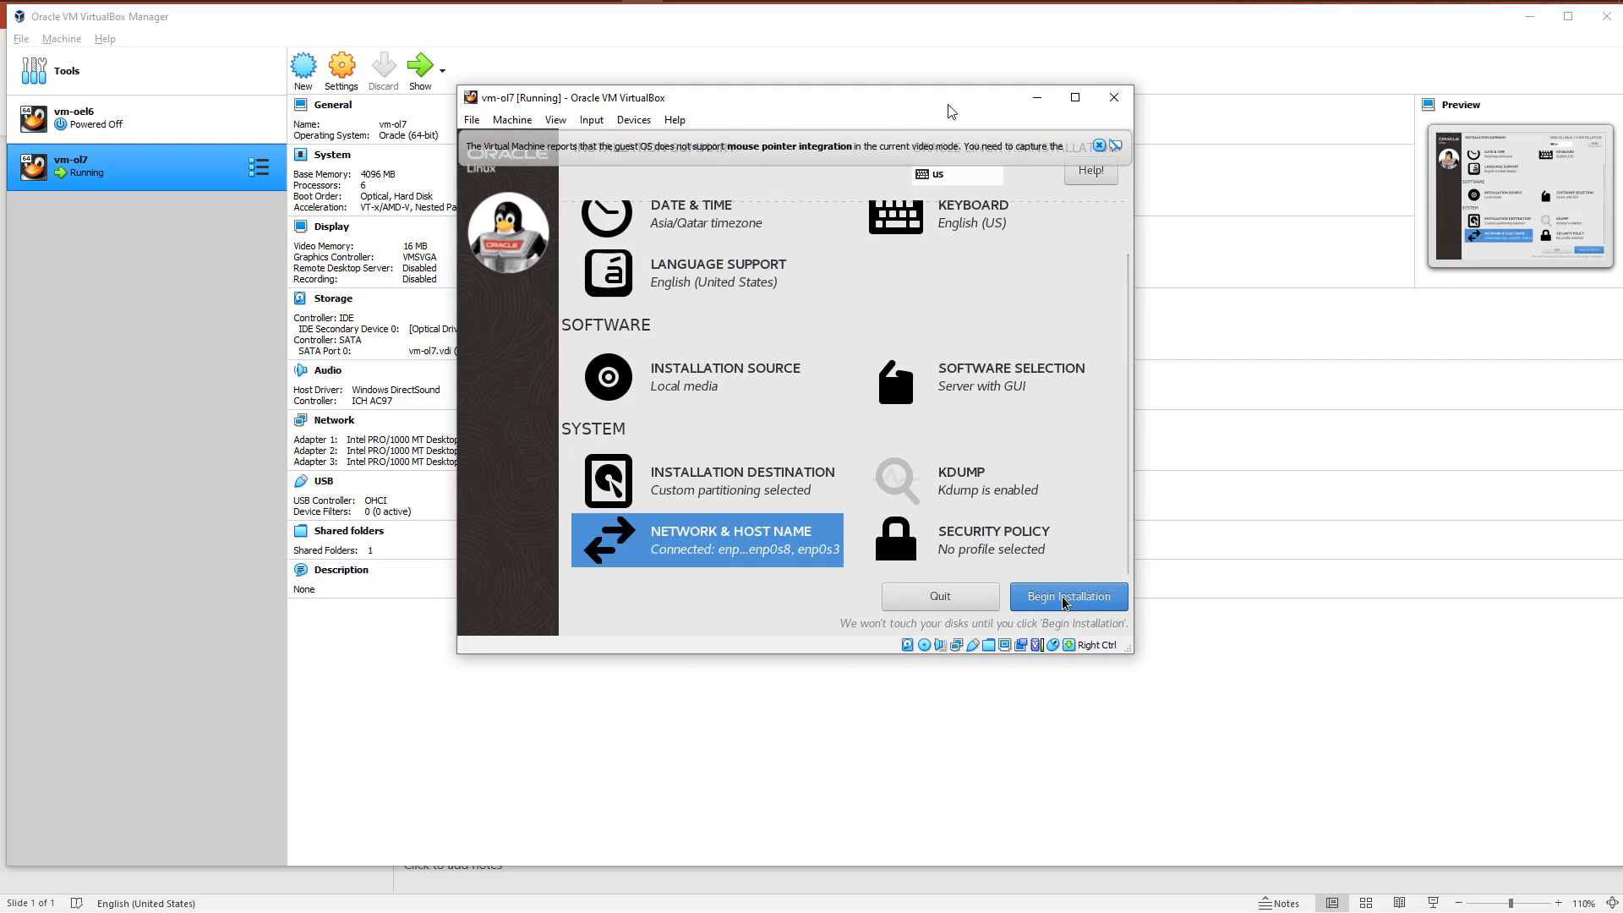
Step: Review the installation summary and the security policy without selecting a profile, and begin the installation
{"action": "scroll", "coordinate": [765, 469], "scroll_direction": "up", "scroll_amount": 1}
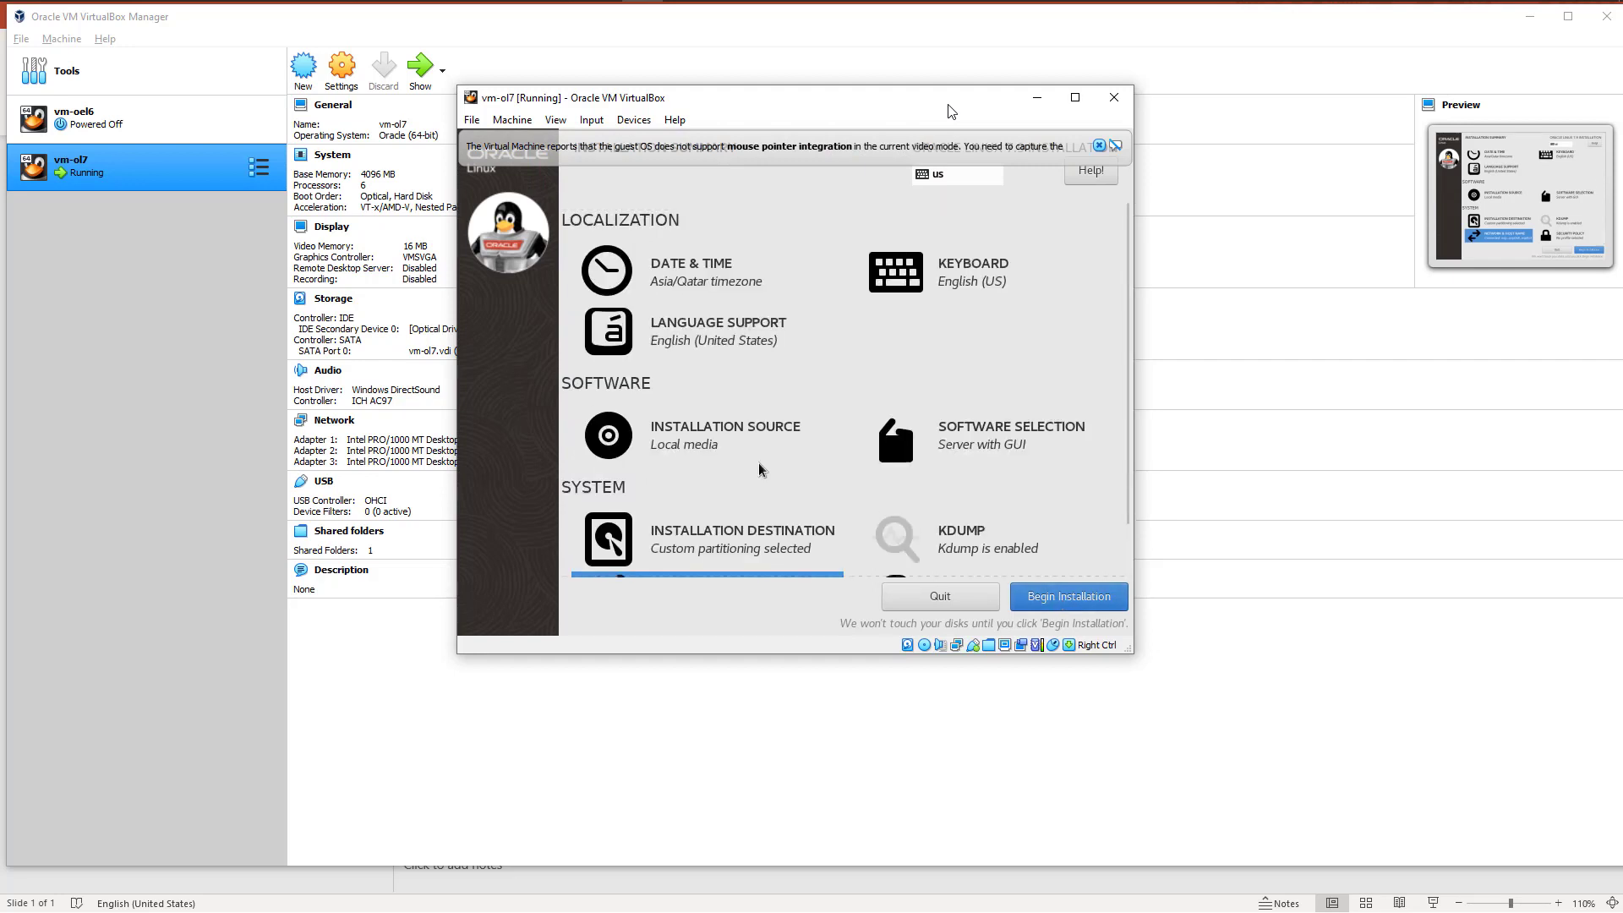
{"action": "scroll", "coordinate": [765, 469], "scroll_direction": "down", "scroll_amount": 1}
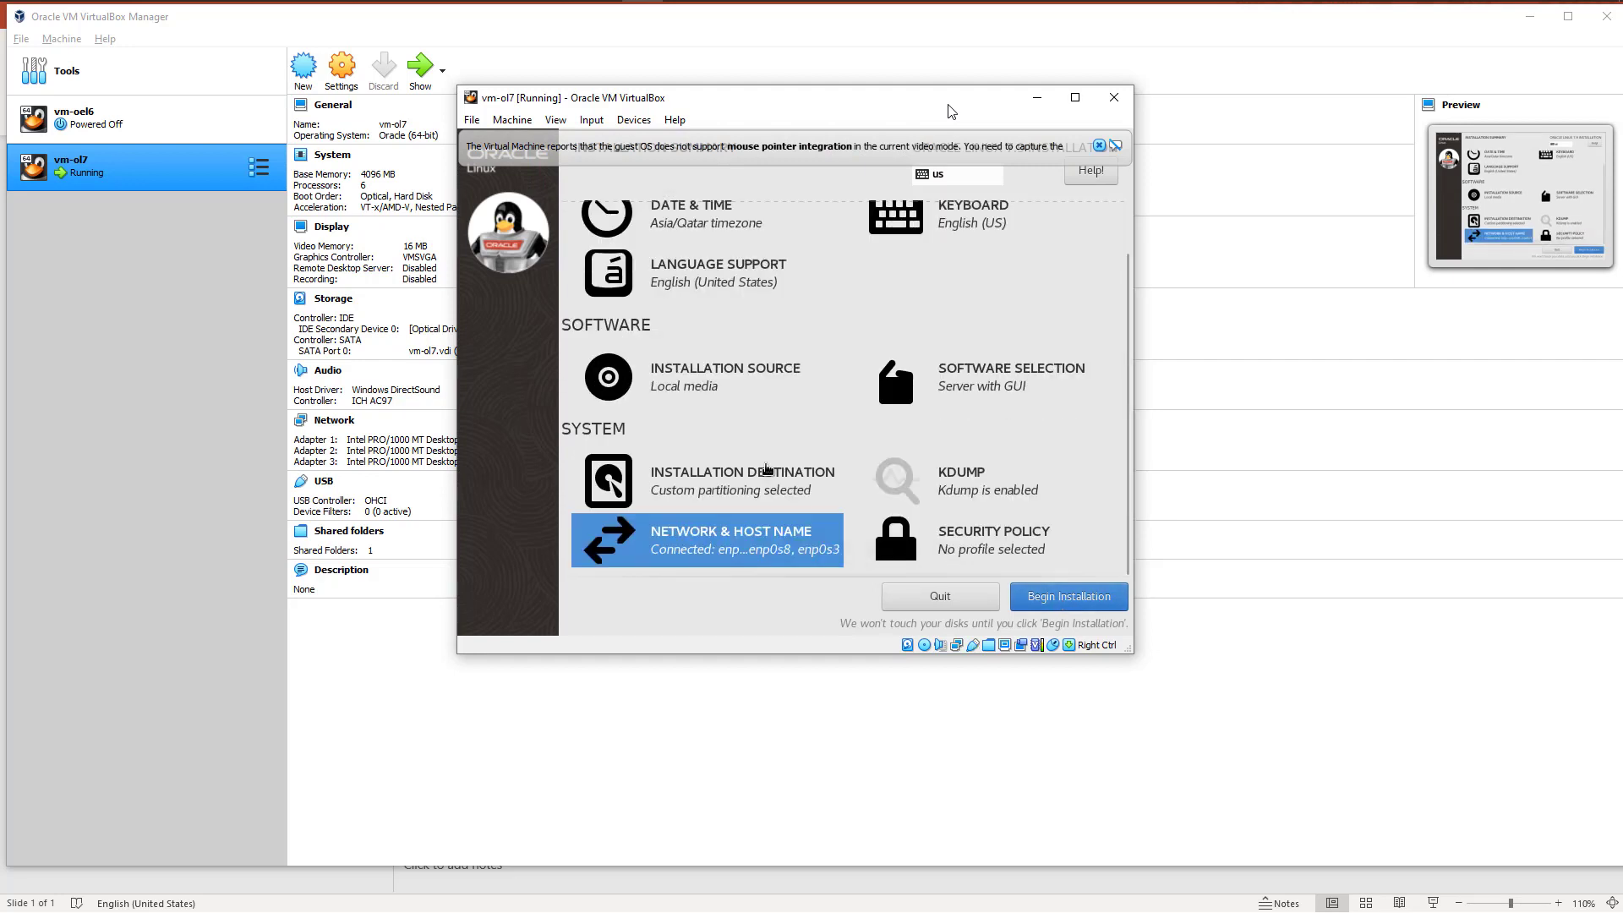
{"action": "scroll", "coordinate": [765, 468], "scroll_direction": "up", "scroll_amount": 1}
{"action": "scroll", "coordinate": [764, 467], "scroll_direction": "down", "scroll_amount": 1}
{"action": "left_click", "coordinate": [1001, 545]}
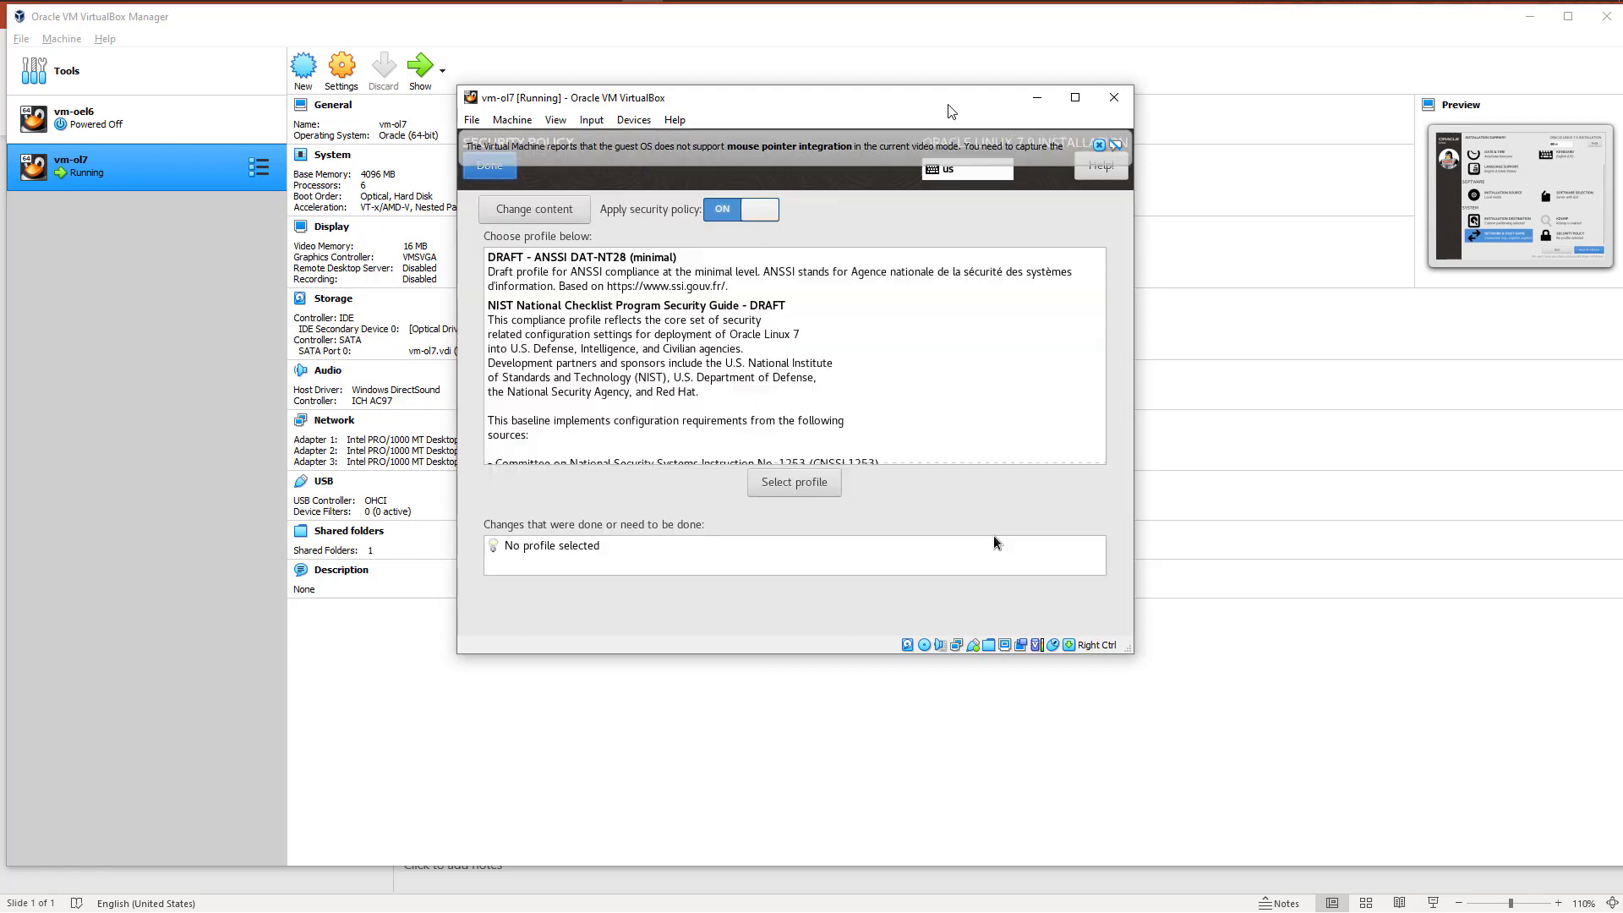
{"action": "left_click", "coordinate": [489, 165]}
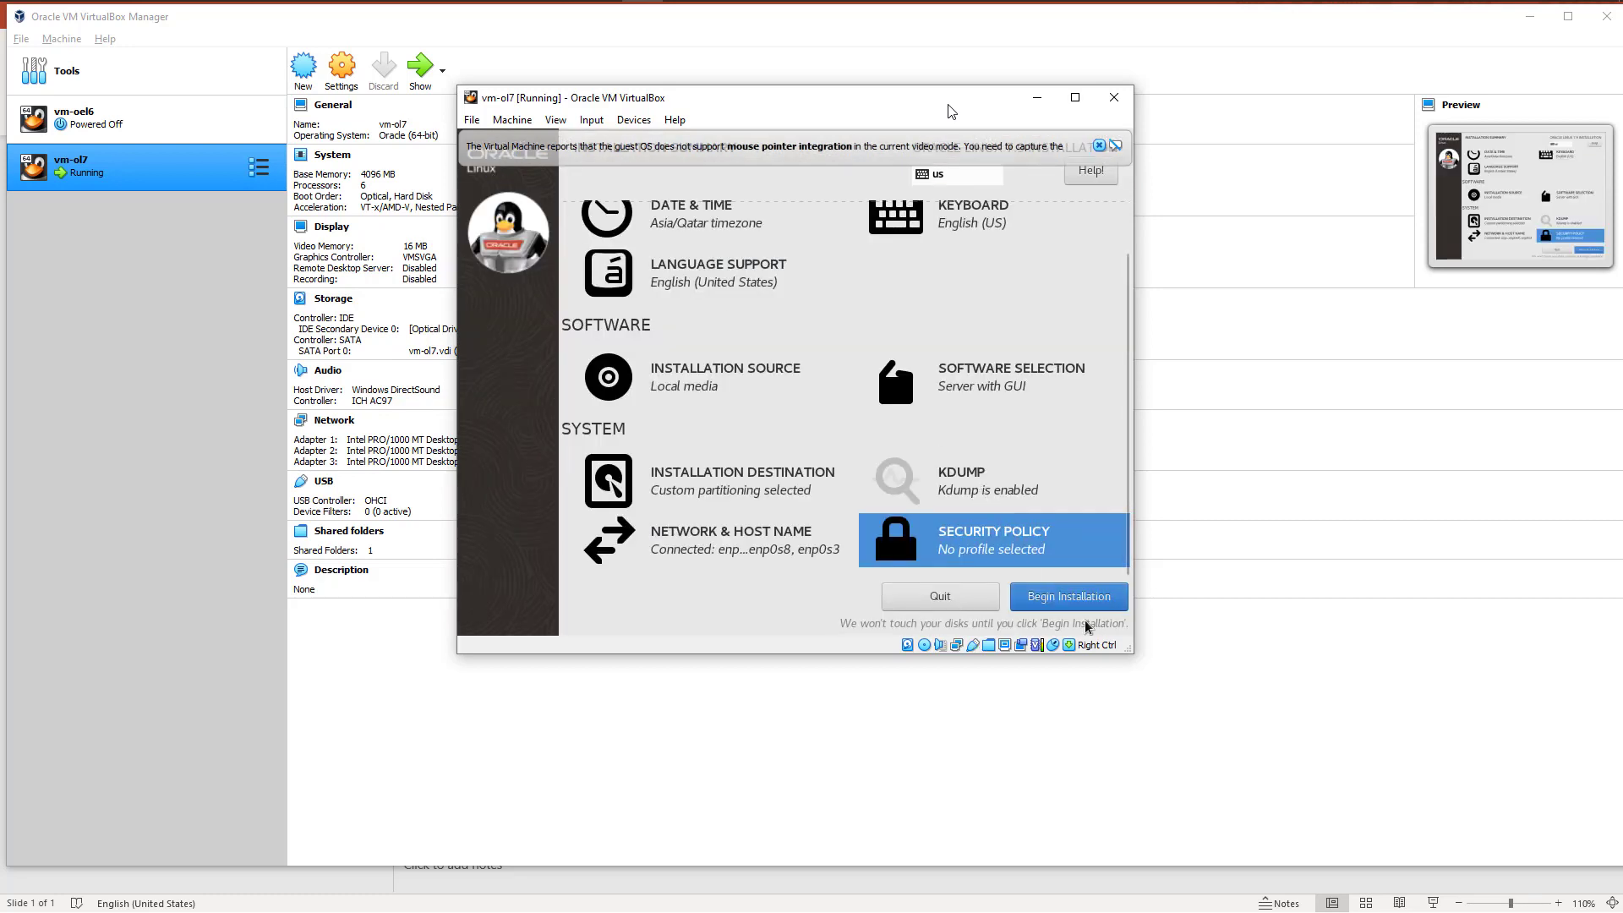
{"action": "left_click", "coordinate": [1056, 595]}
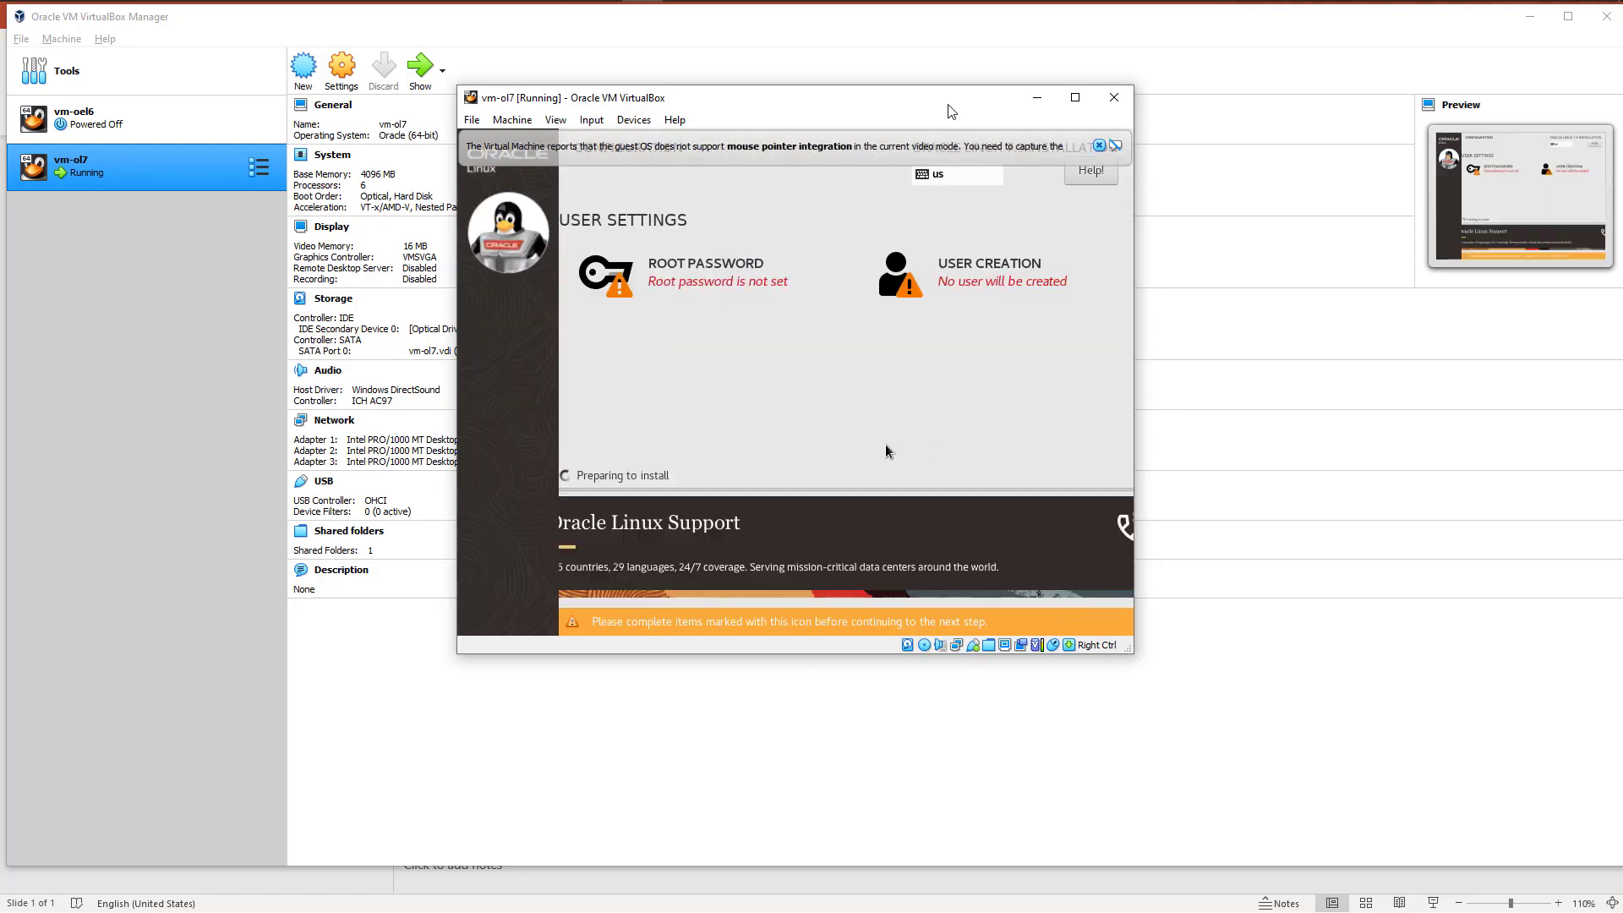
Step: Set and confirm the root password for the new system, accepting it despite its weak rating
{"action": "left_click", "coordinate": [681, 269]}
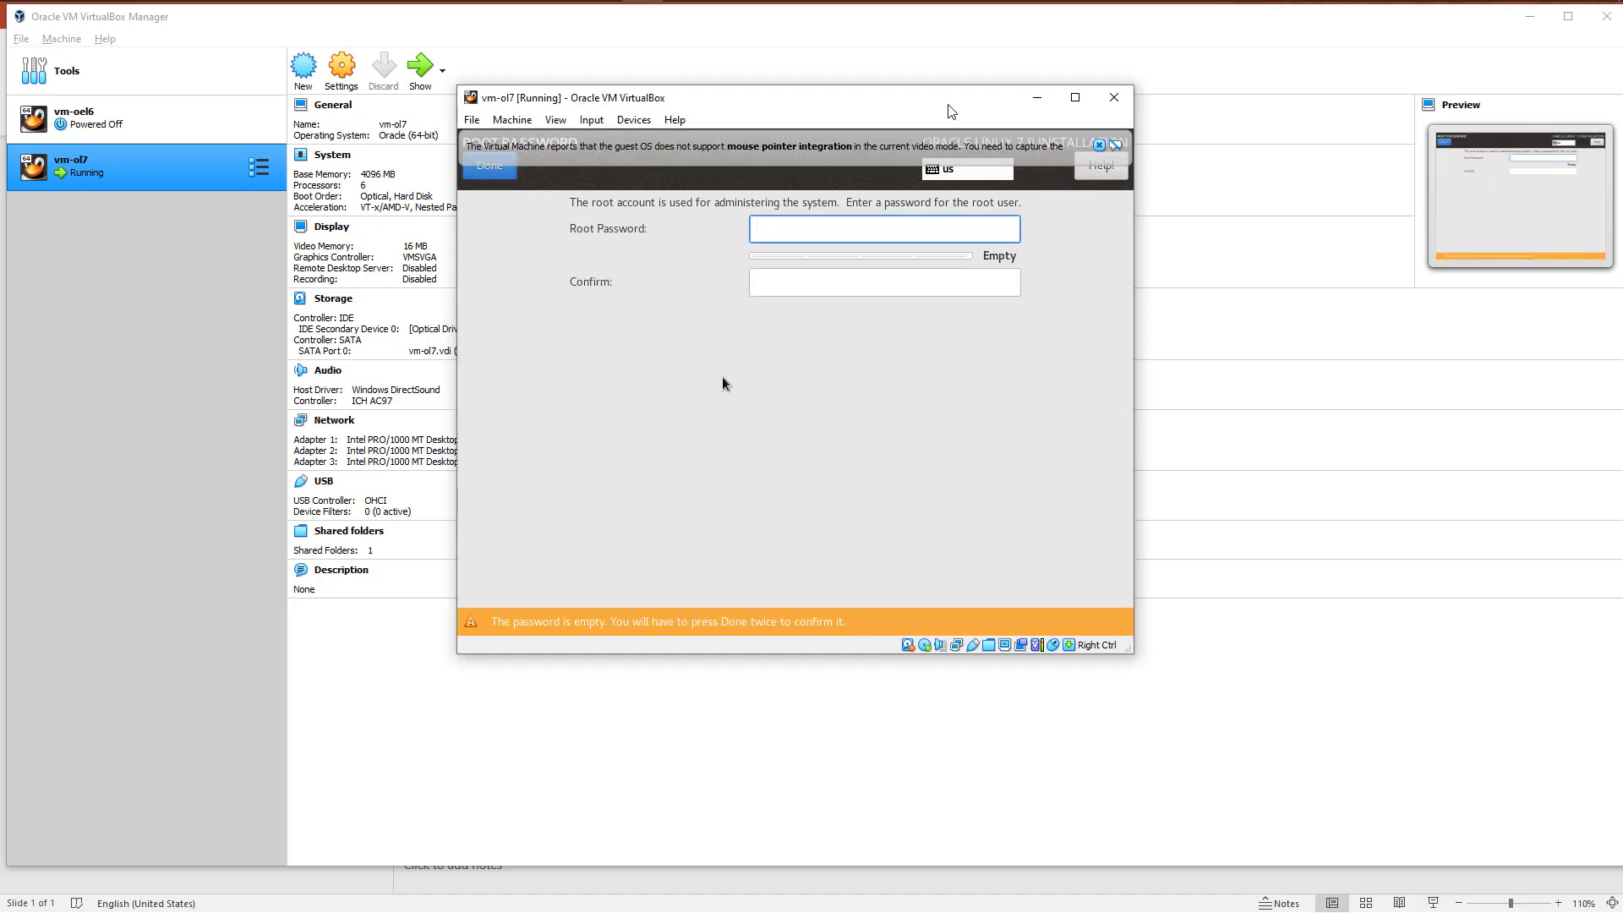
{"action": "type", "text": "••••••••"}
{"action": "key", "text": "Tab"}
{"action": "type", "text": "••••"}
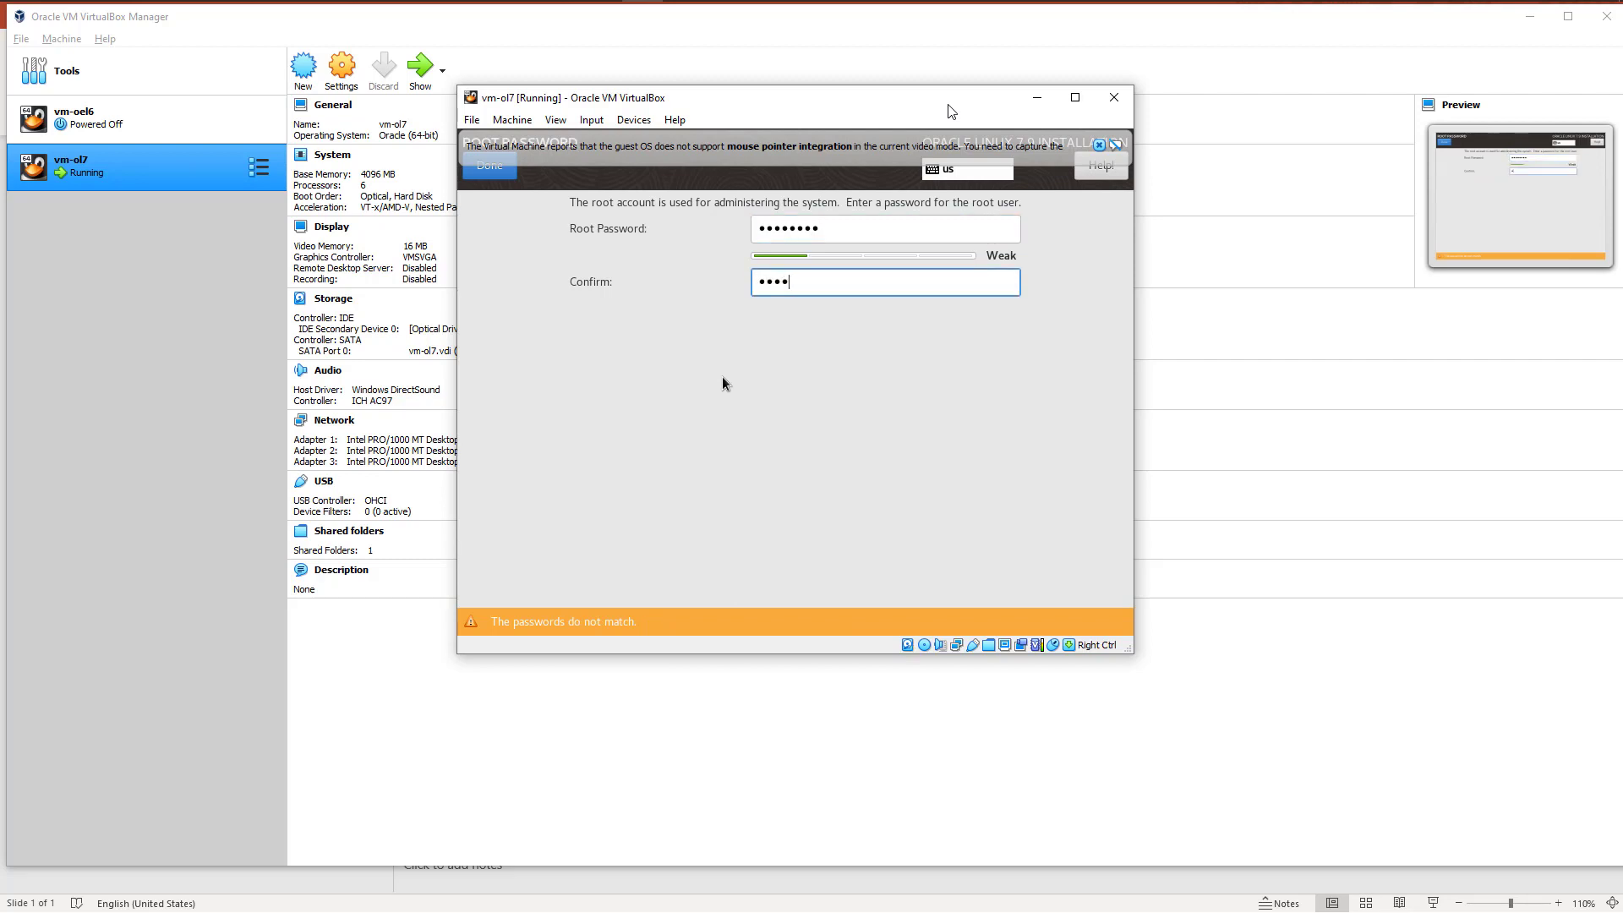
{"action": "type", "text": "••••"}
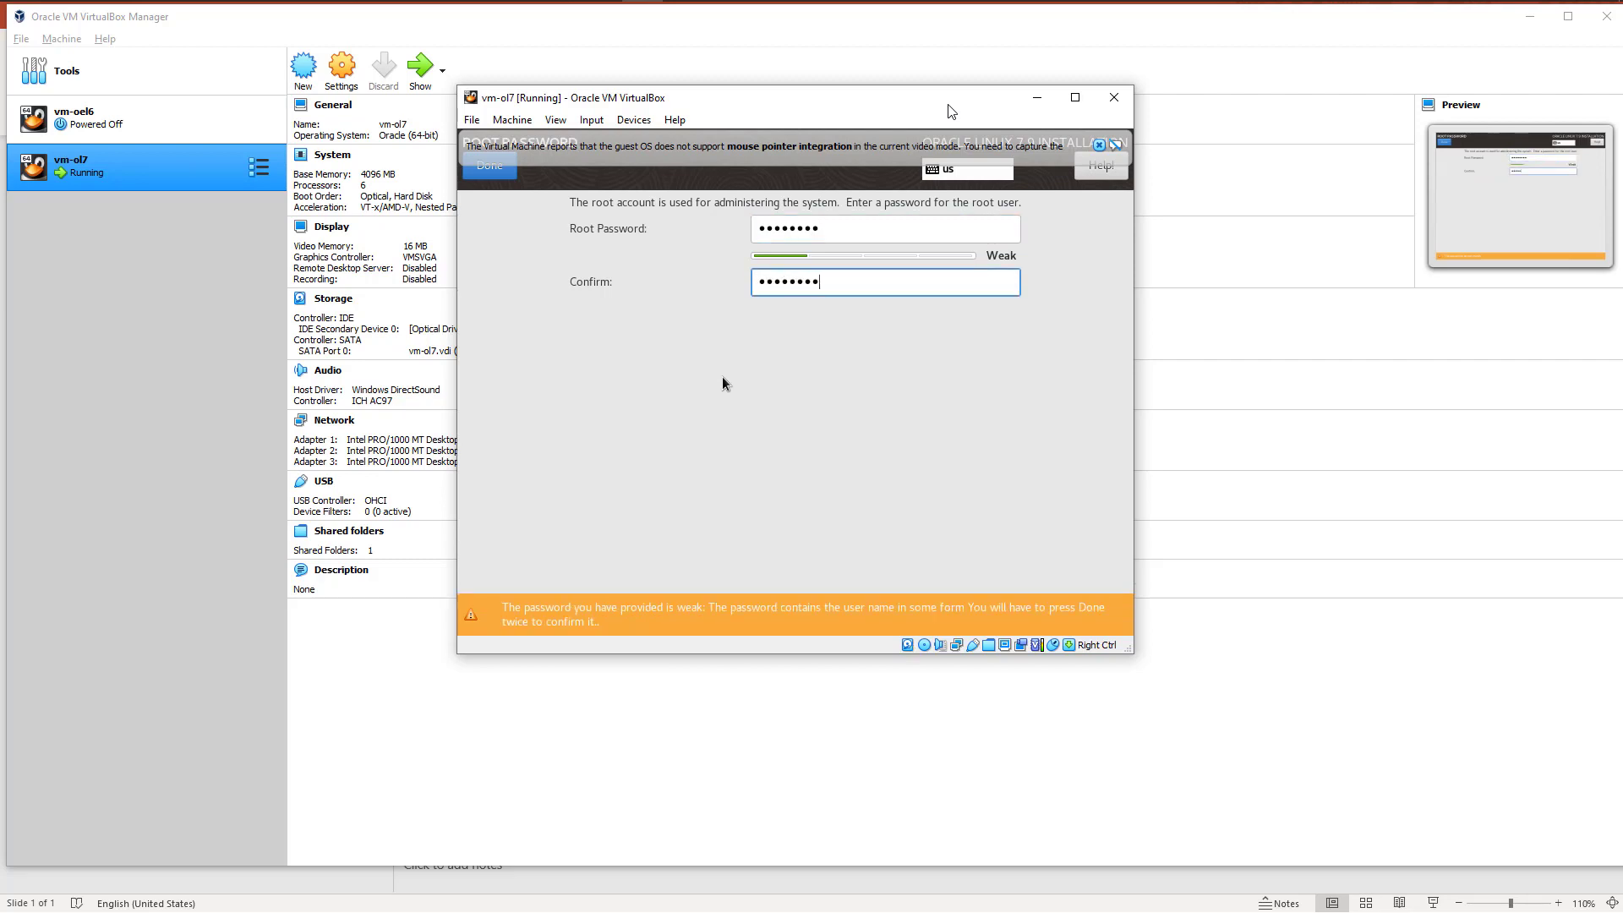
{"action": "left_click", "coordinate": [489, 165]}
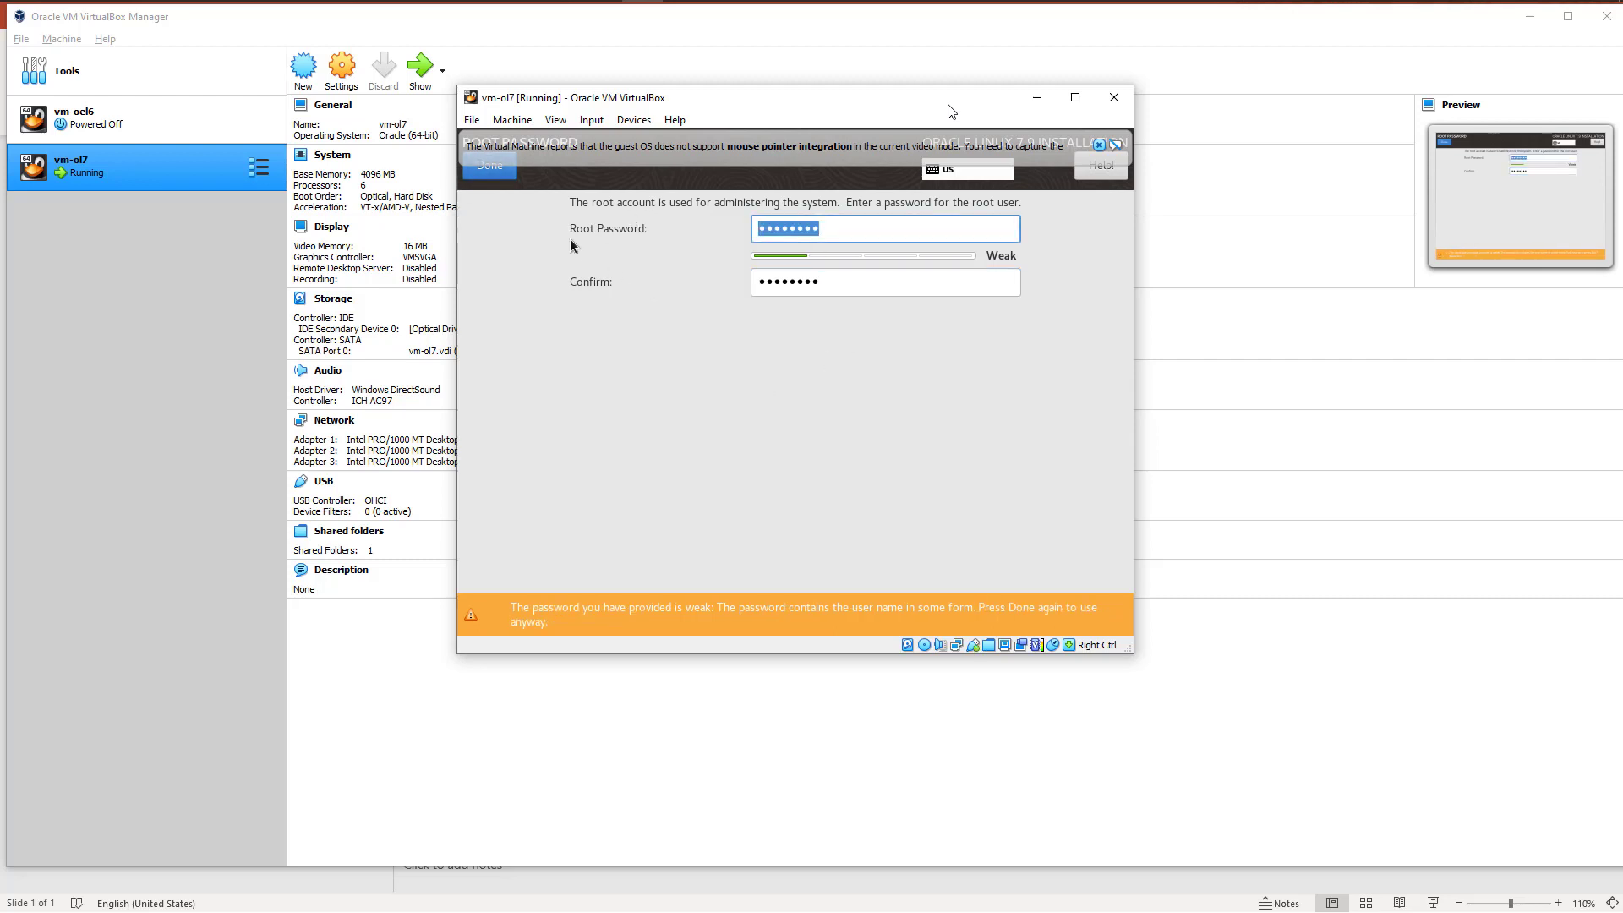
{"action": "left_click", "coordinate": [490, 169]}
Step: Start creating a user account and enter its full name, keeping the matching user name and the password requirement
{"action": "left_click", "coordinate": [1002, 275]}
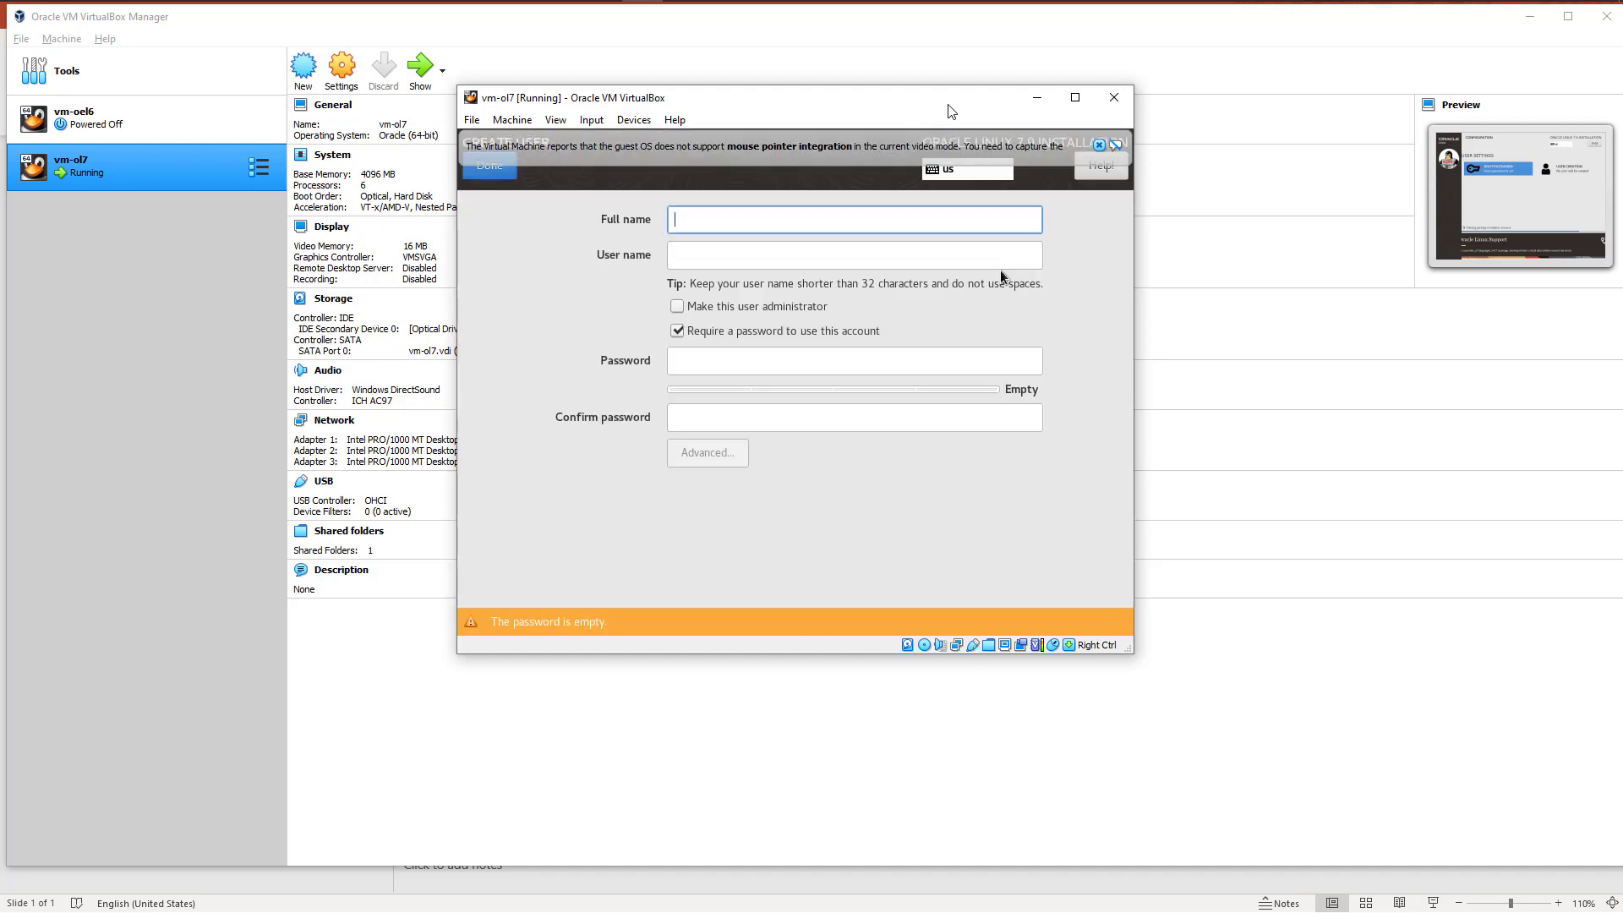
{"action": "type", "text": "pidoa"}
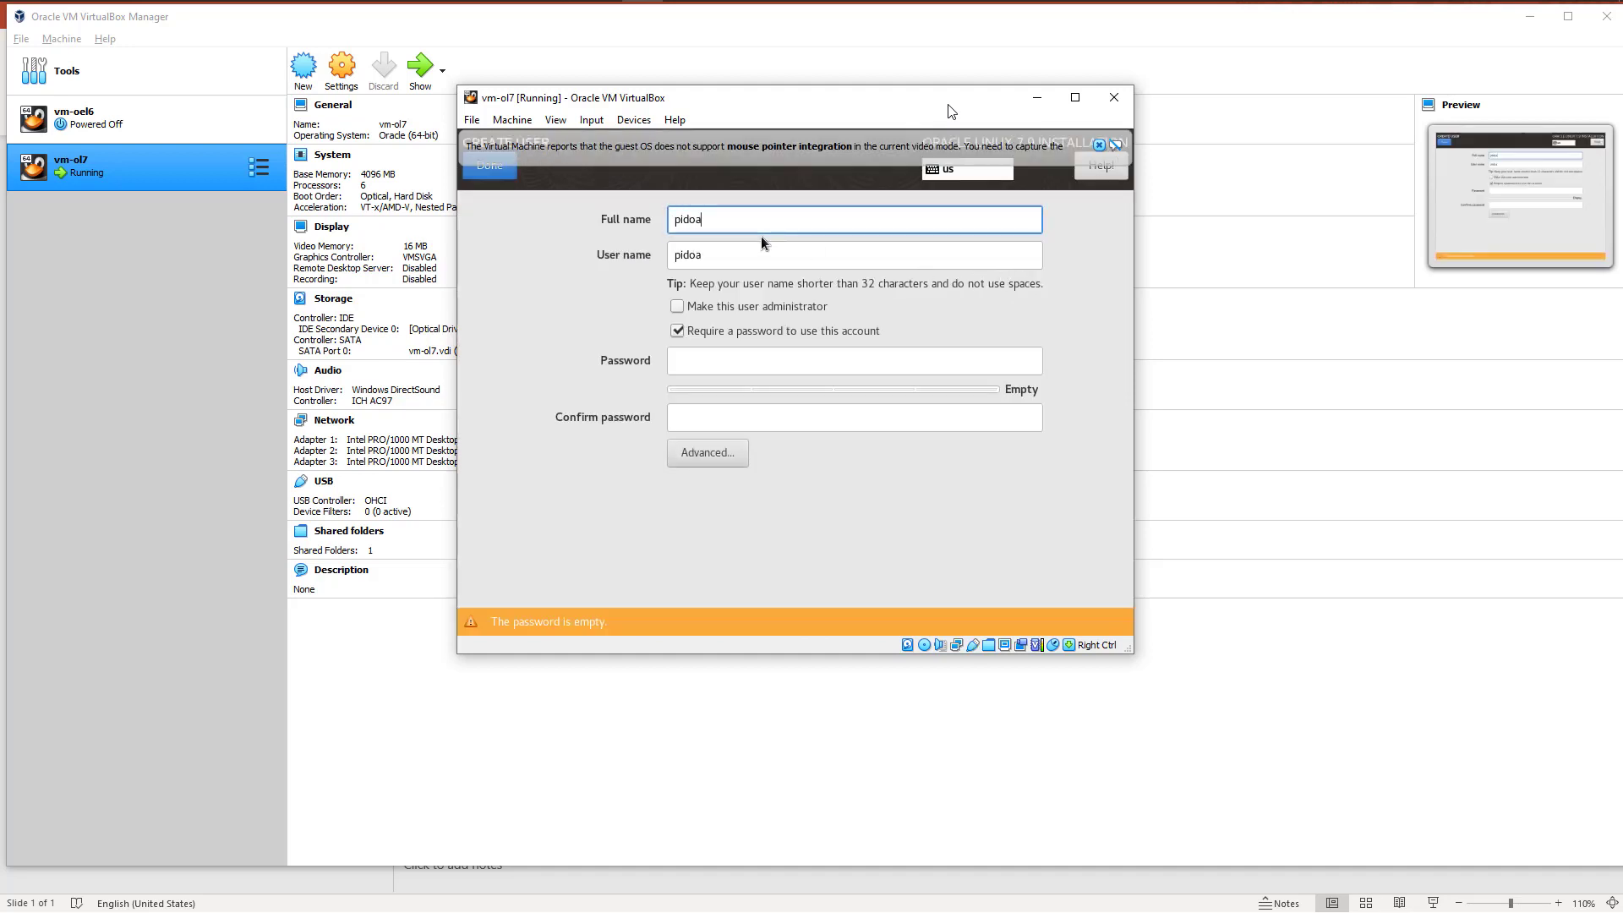
{"action": "key", "text": "Tab"}
{"action": "key", "text": "Tab"}
{"action": "key", "text": "Tab"}
Step: Enter and confirm the new user's account password, and accept it despite its short length
{"action": "type", "text": "pidoa"}
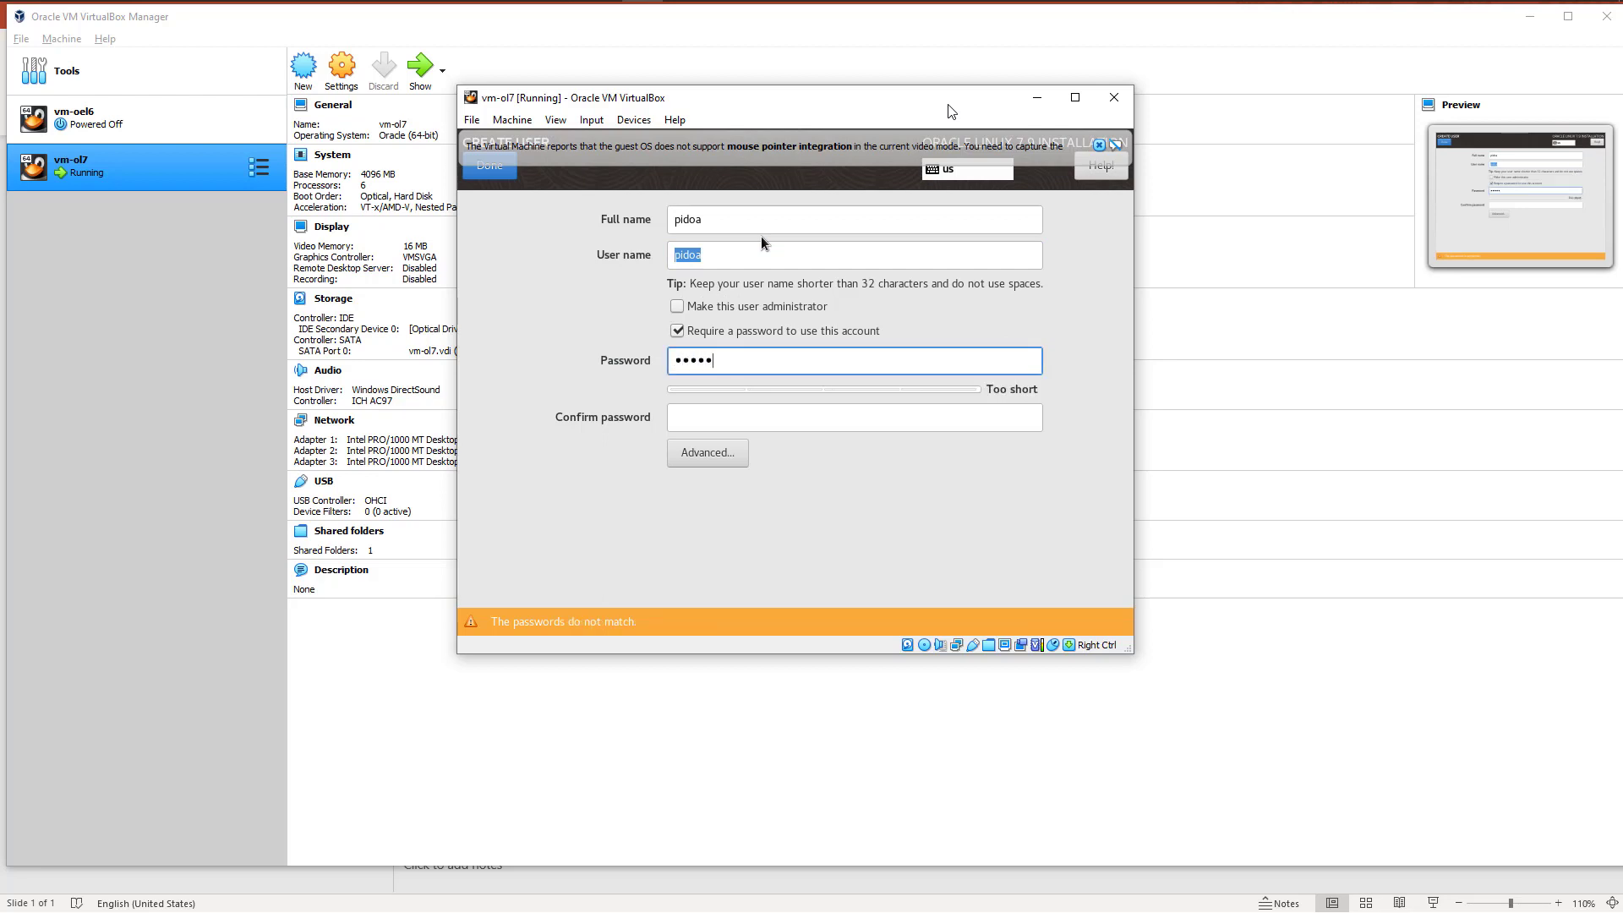
{"action": "type", "text": "1234"}
{"action": "key", "text": "BackSpace"}
{"action": "key", "text": "BackSpace"}
{"action": "key", "text": "BackSpace"}
{"action": "key", "text": "BackSpace"}
{"action": "key", "text": "BackSpace"}
{"action": "key", "text": "BackSpace"}
{"action": "key", "text": "BackSpace"}
{"action": "key", "text": "BackSpace"}
{"action": "key", "text": "BackSpace"}
{"action": "type", "text": "12345"}
{"action": "key", "text": "Tab"}
{"action": "type", "text": "12345"}
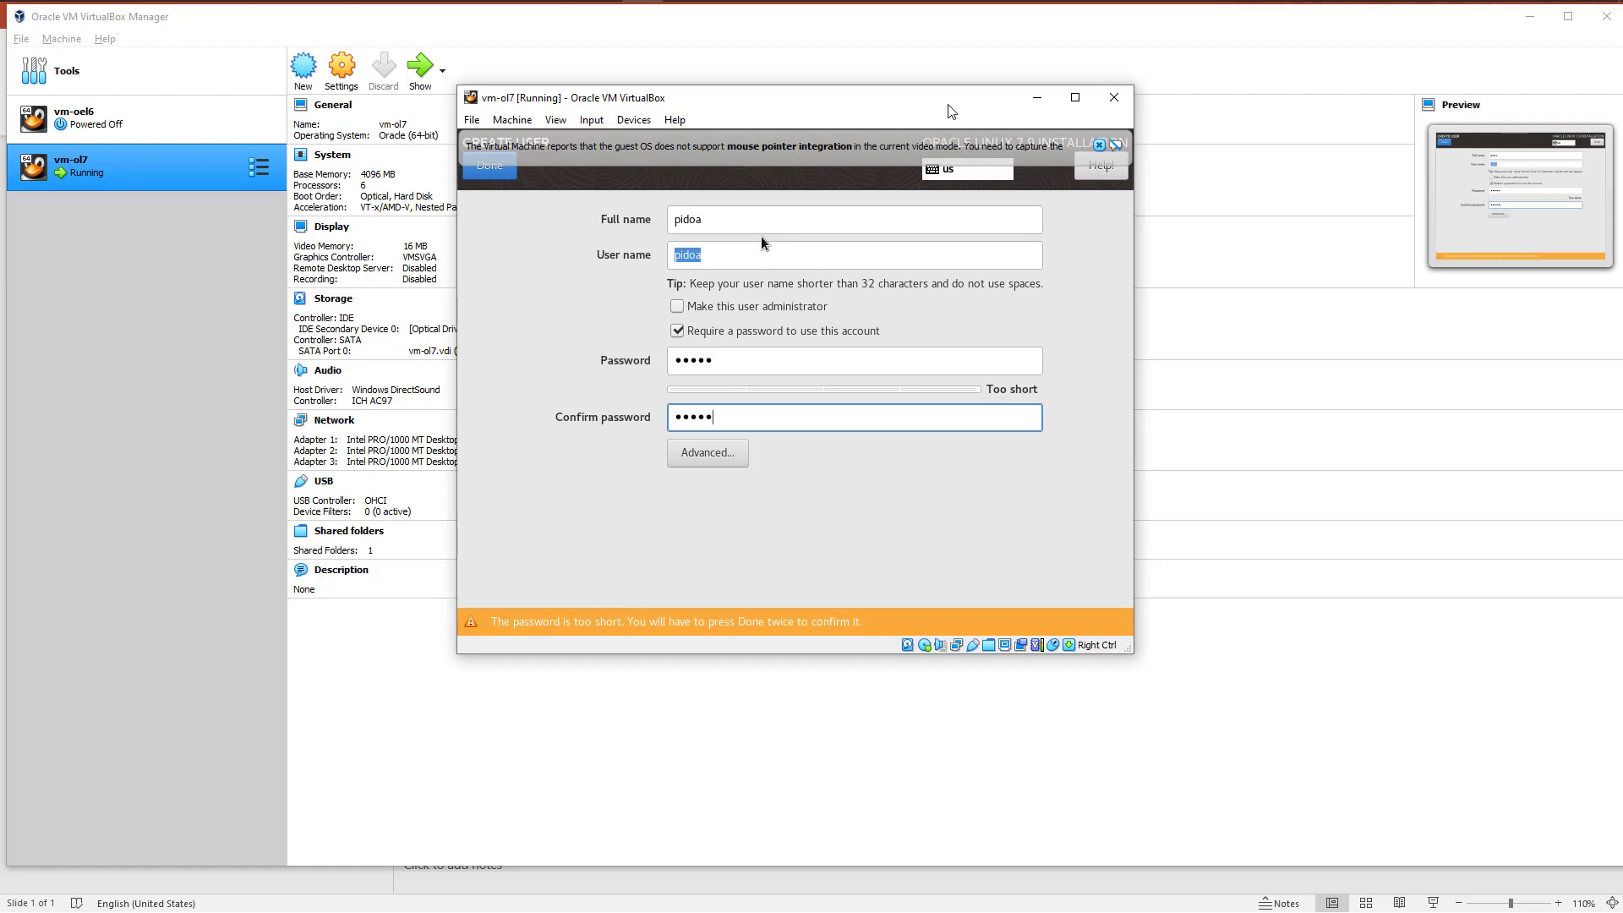
{"action": "left_click", "coordinate": [490, 165]}
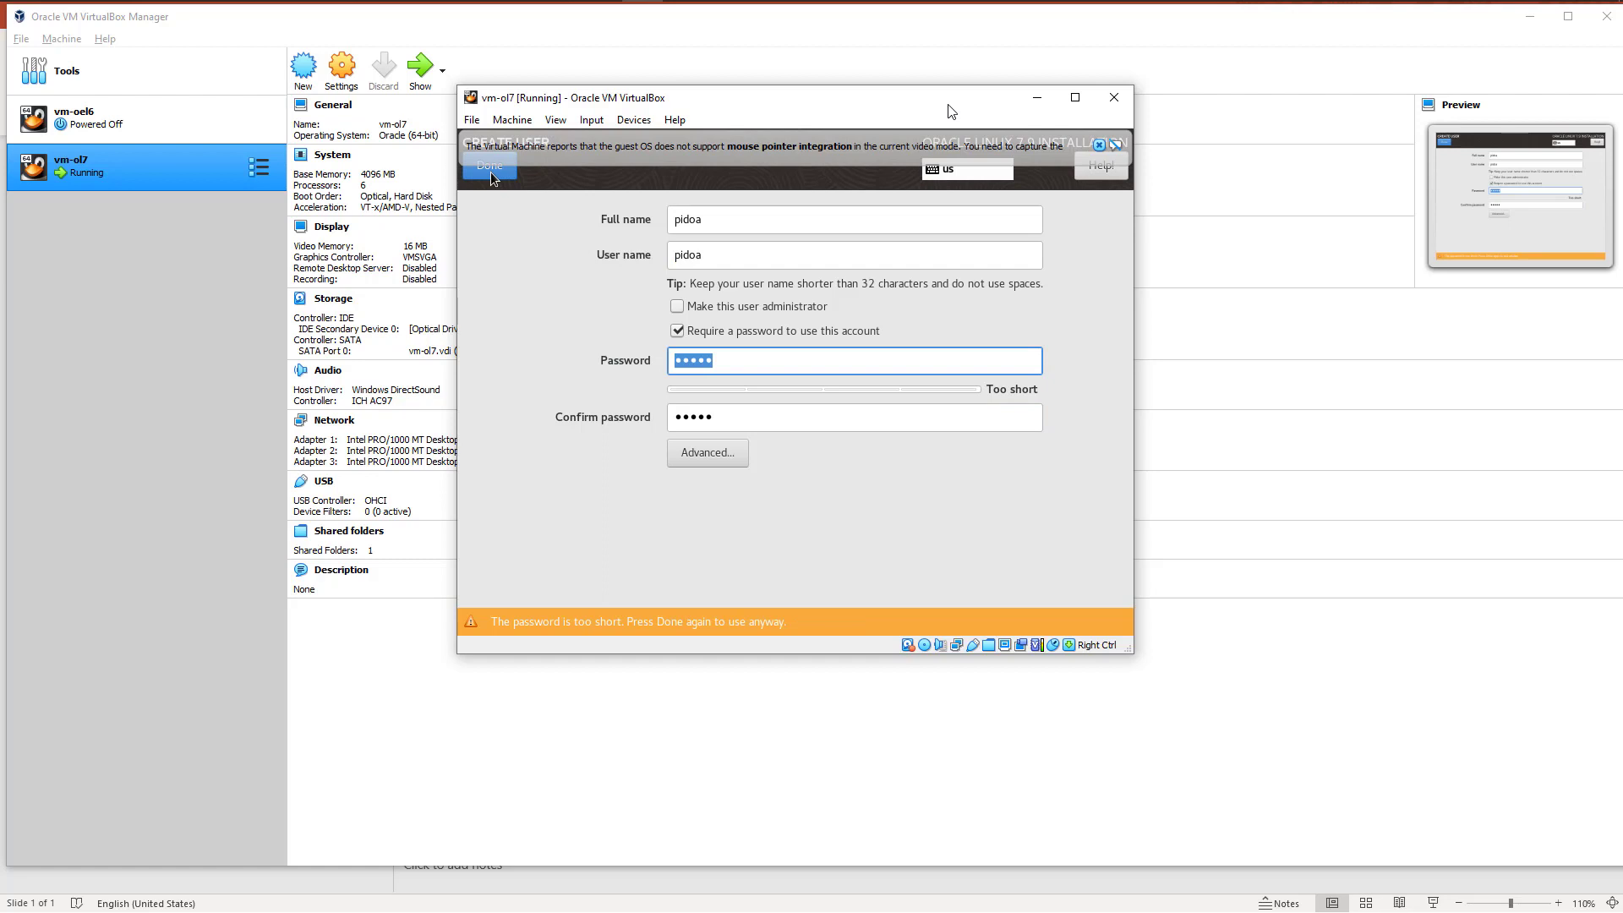
{"action": "left_click", "coordinate": [490, 170]}
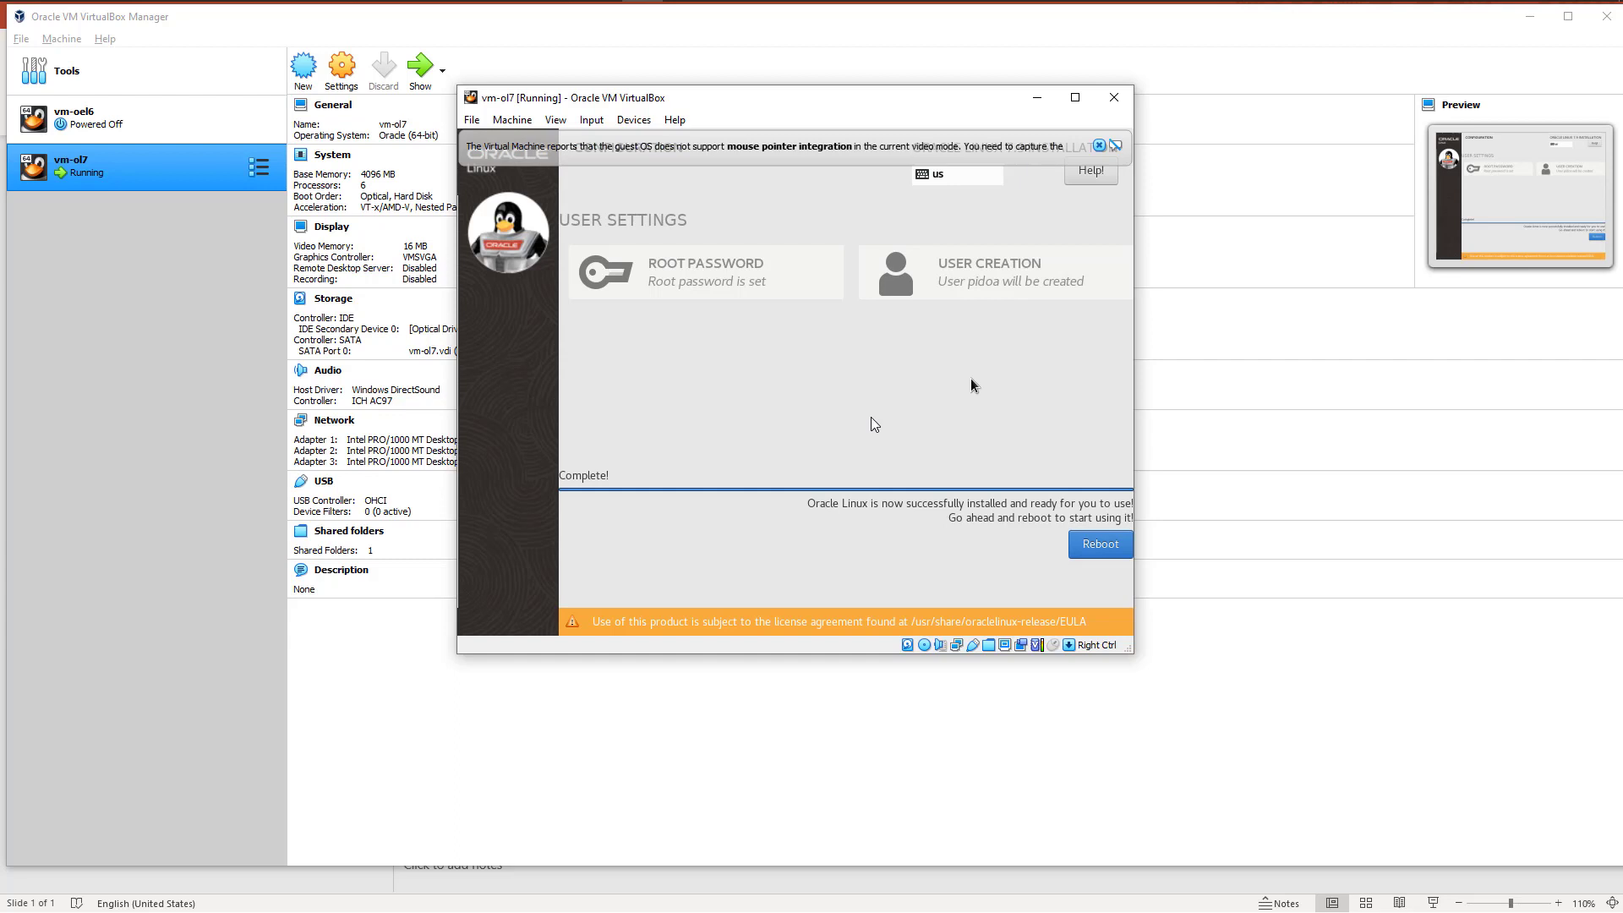
Step: Reboot into the installed system and accept the Oracle Linux license agreement
{"action": "left_click", "coordinate": [1100, 545]}
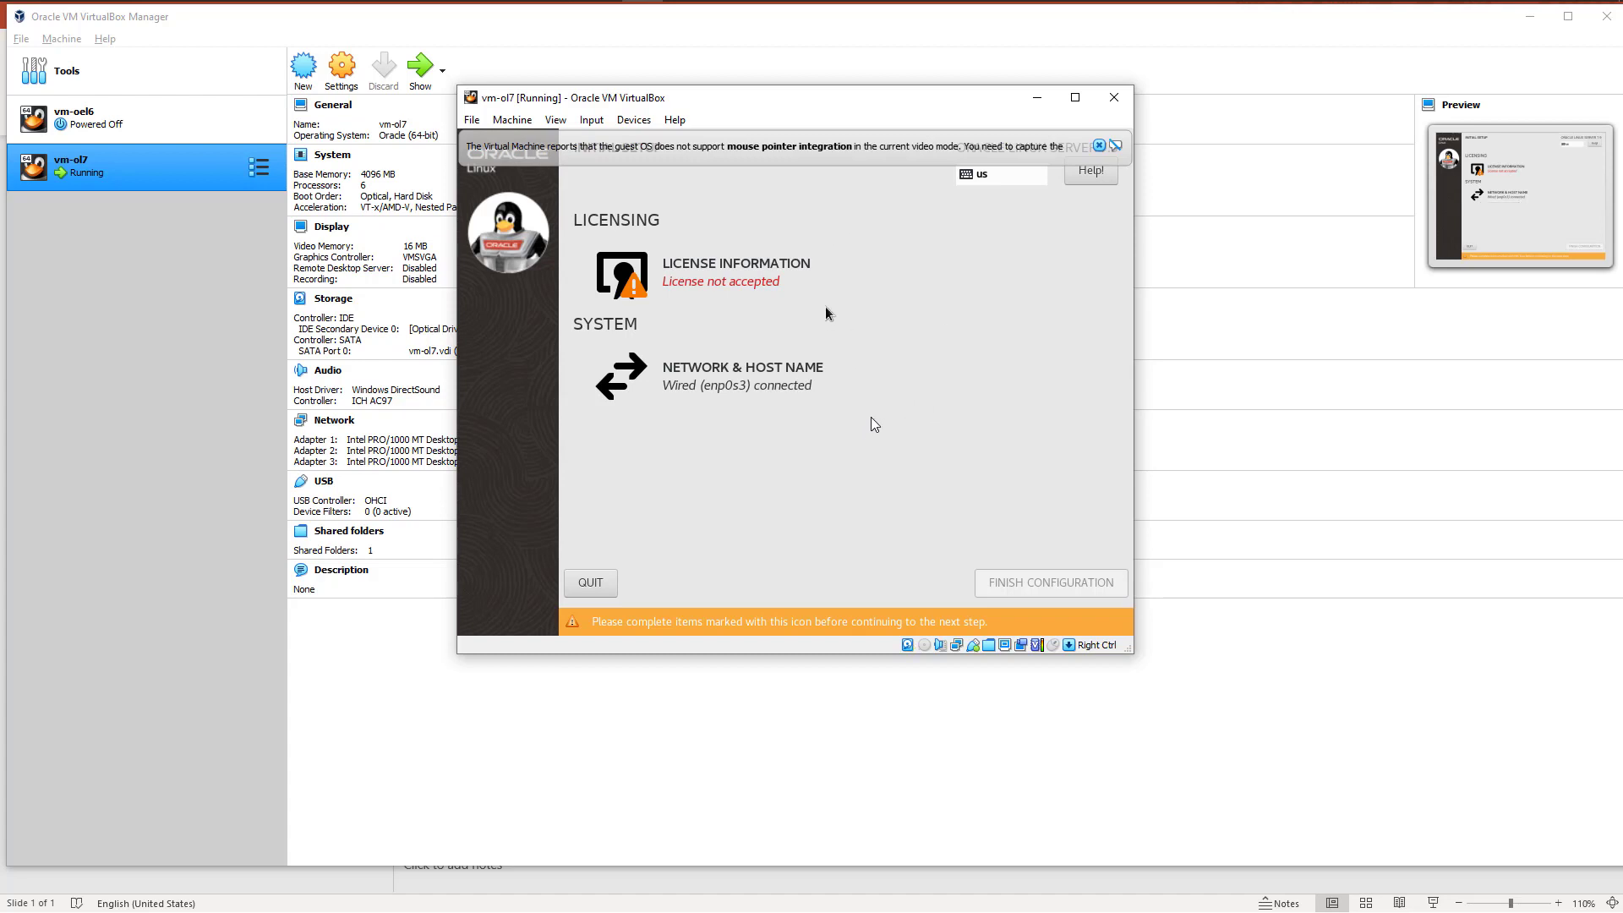
{"action": "left_click", "coordinate": [715, 269]}
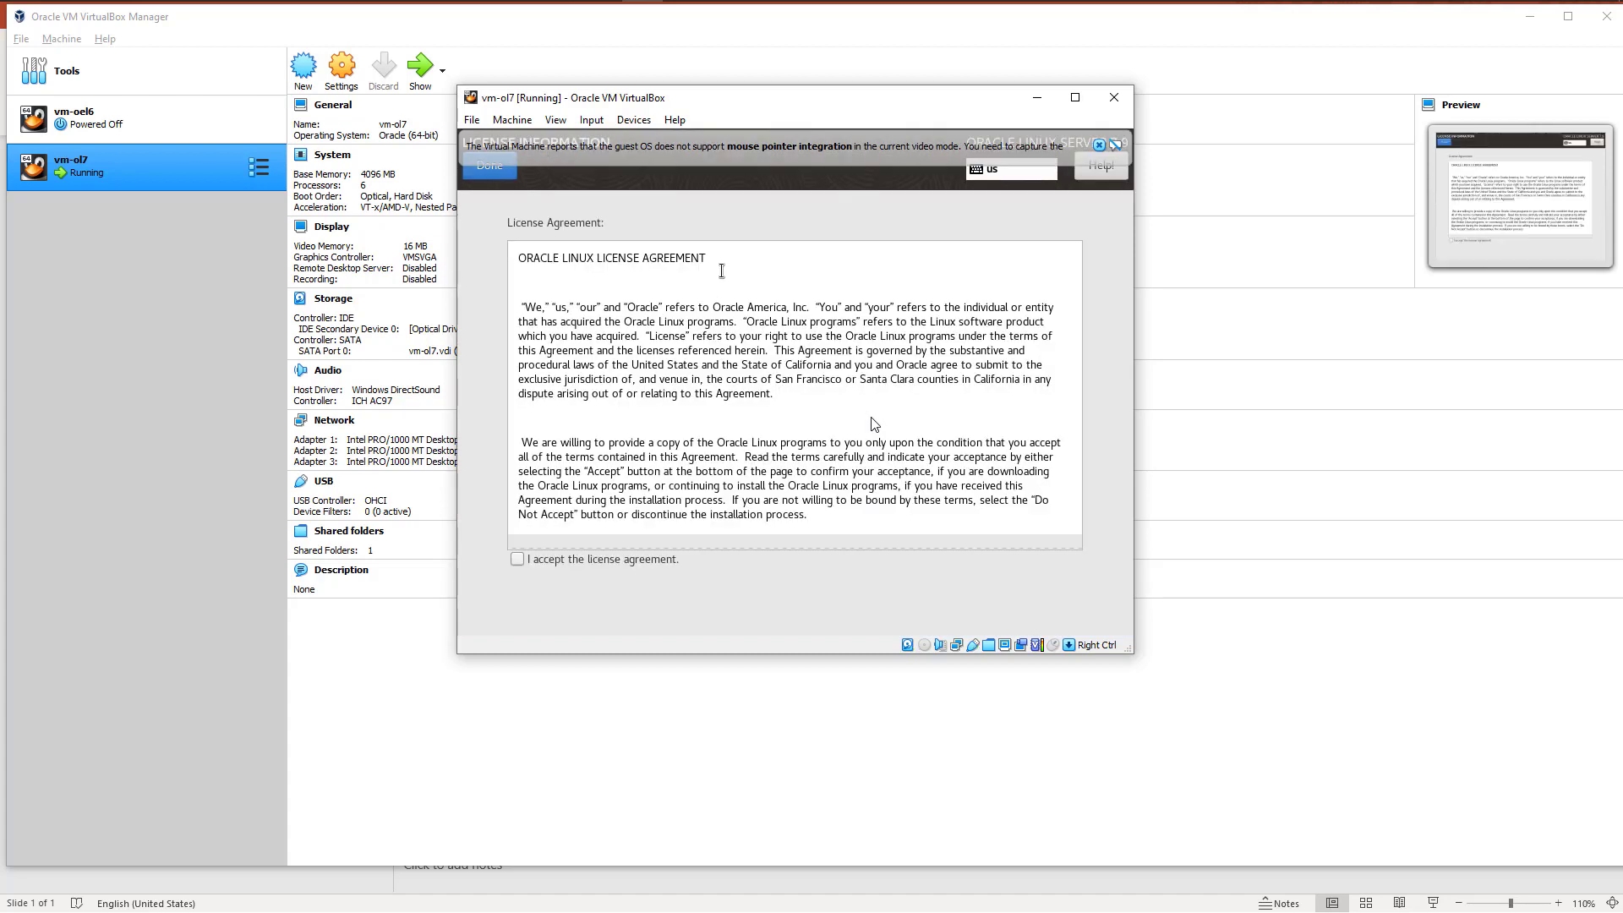
{"action": "left_click", "coordinate": [516, 557]}
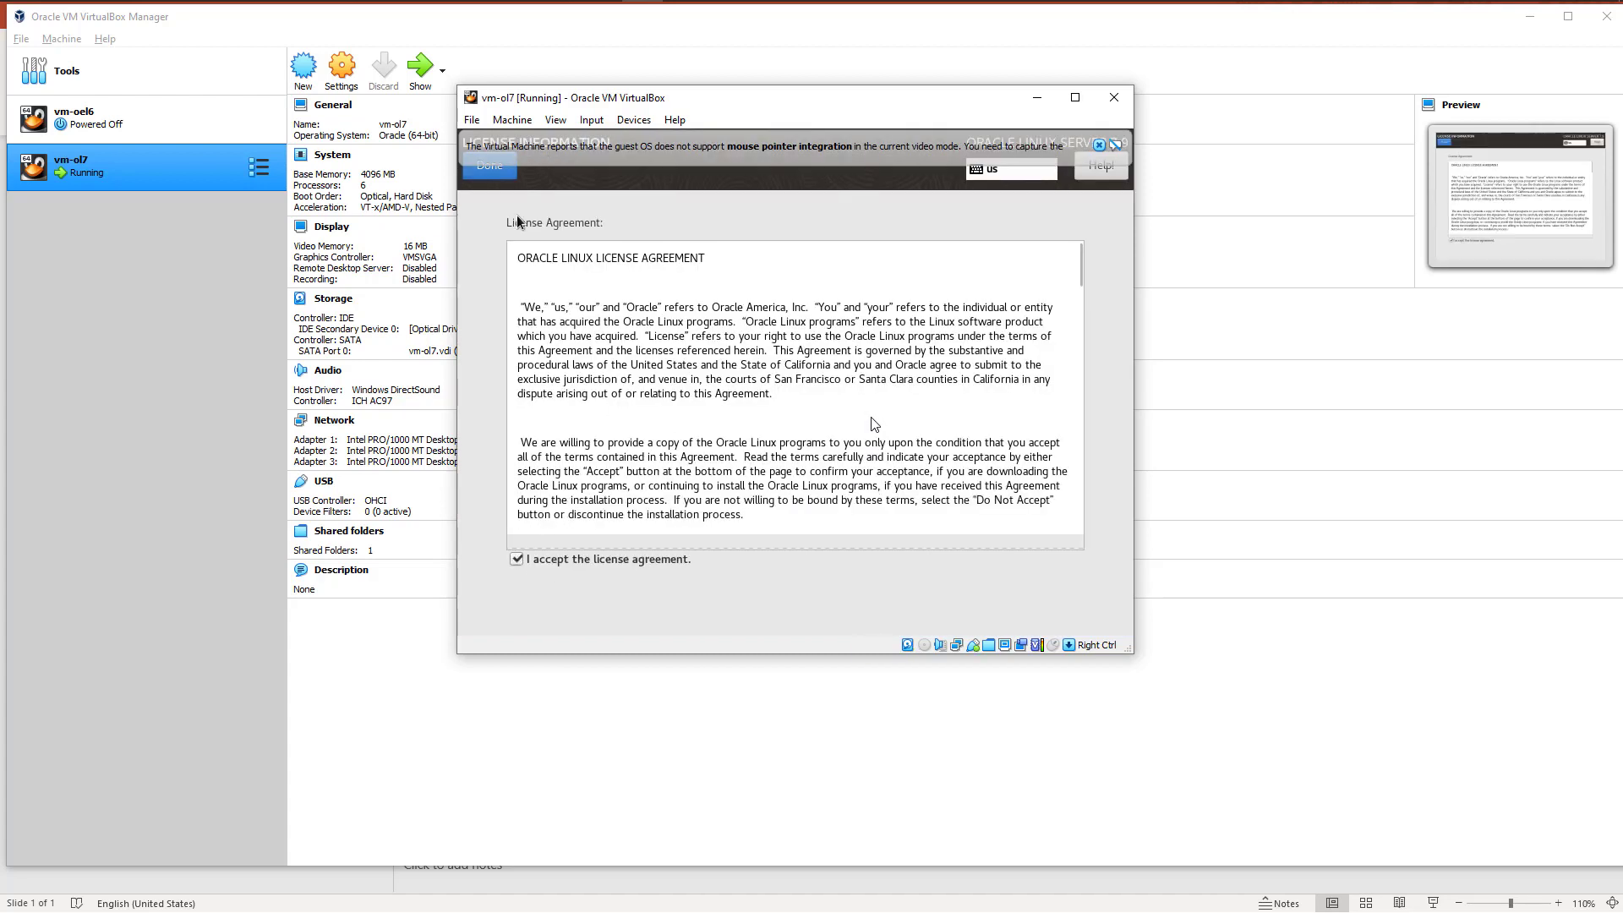
{"action": "left_click", "coordinate": [493, 176]}
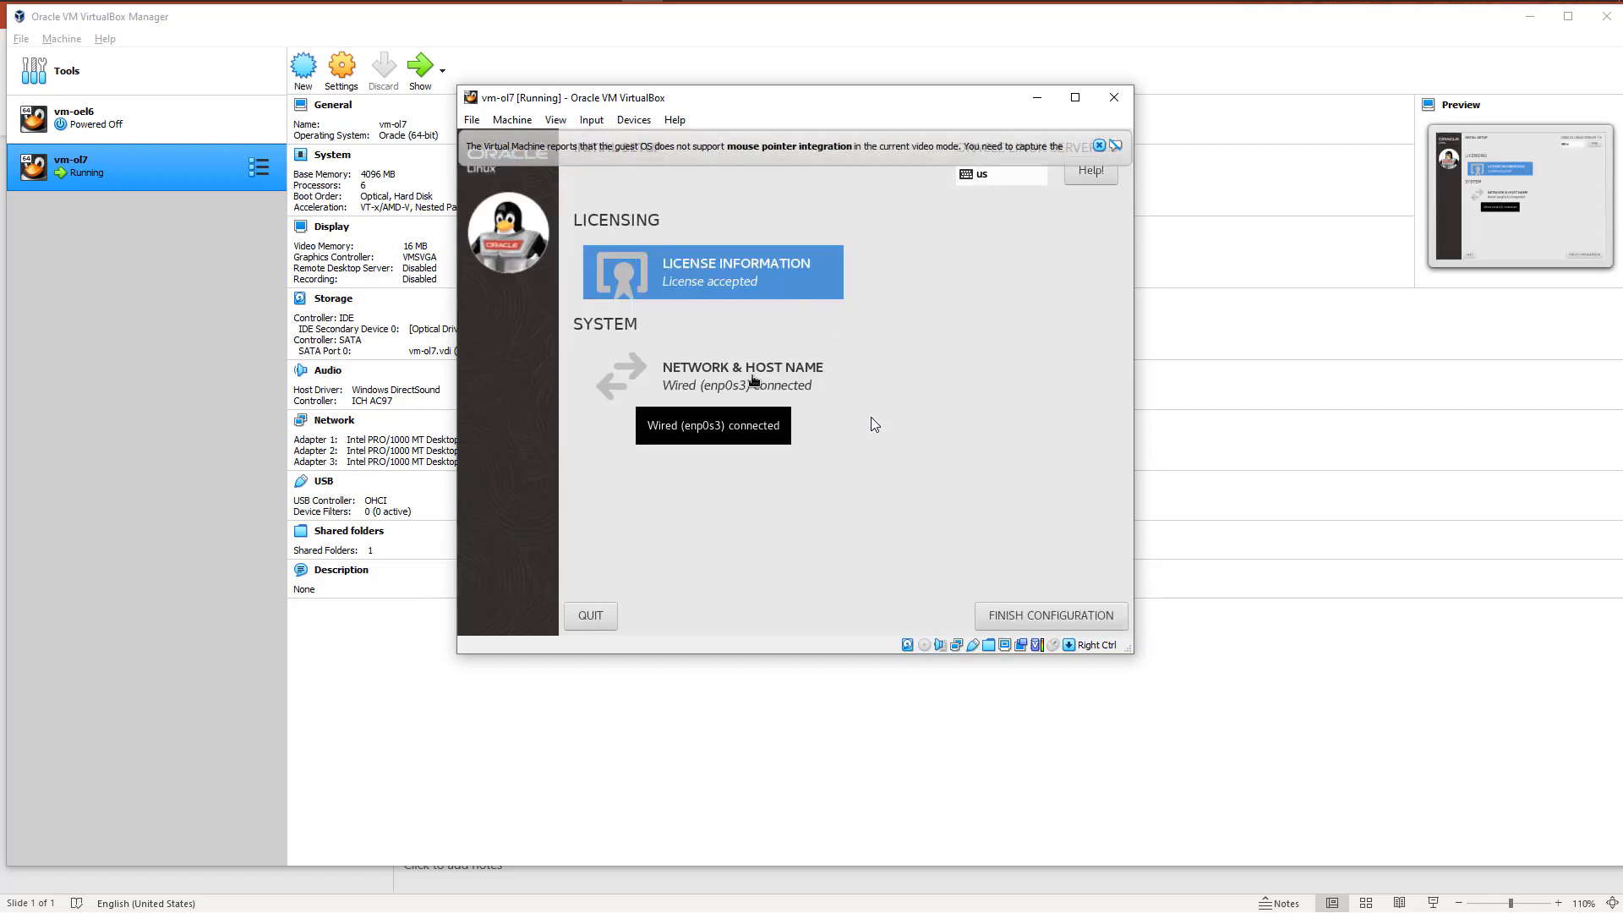
Step: Check the enp0s3 connection and host name in the network settings, and finish the initial configuration
{"action": "left_click", "coordinate": [752, 380]}
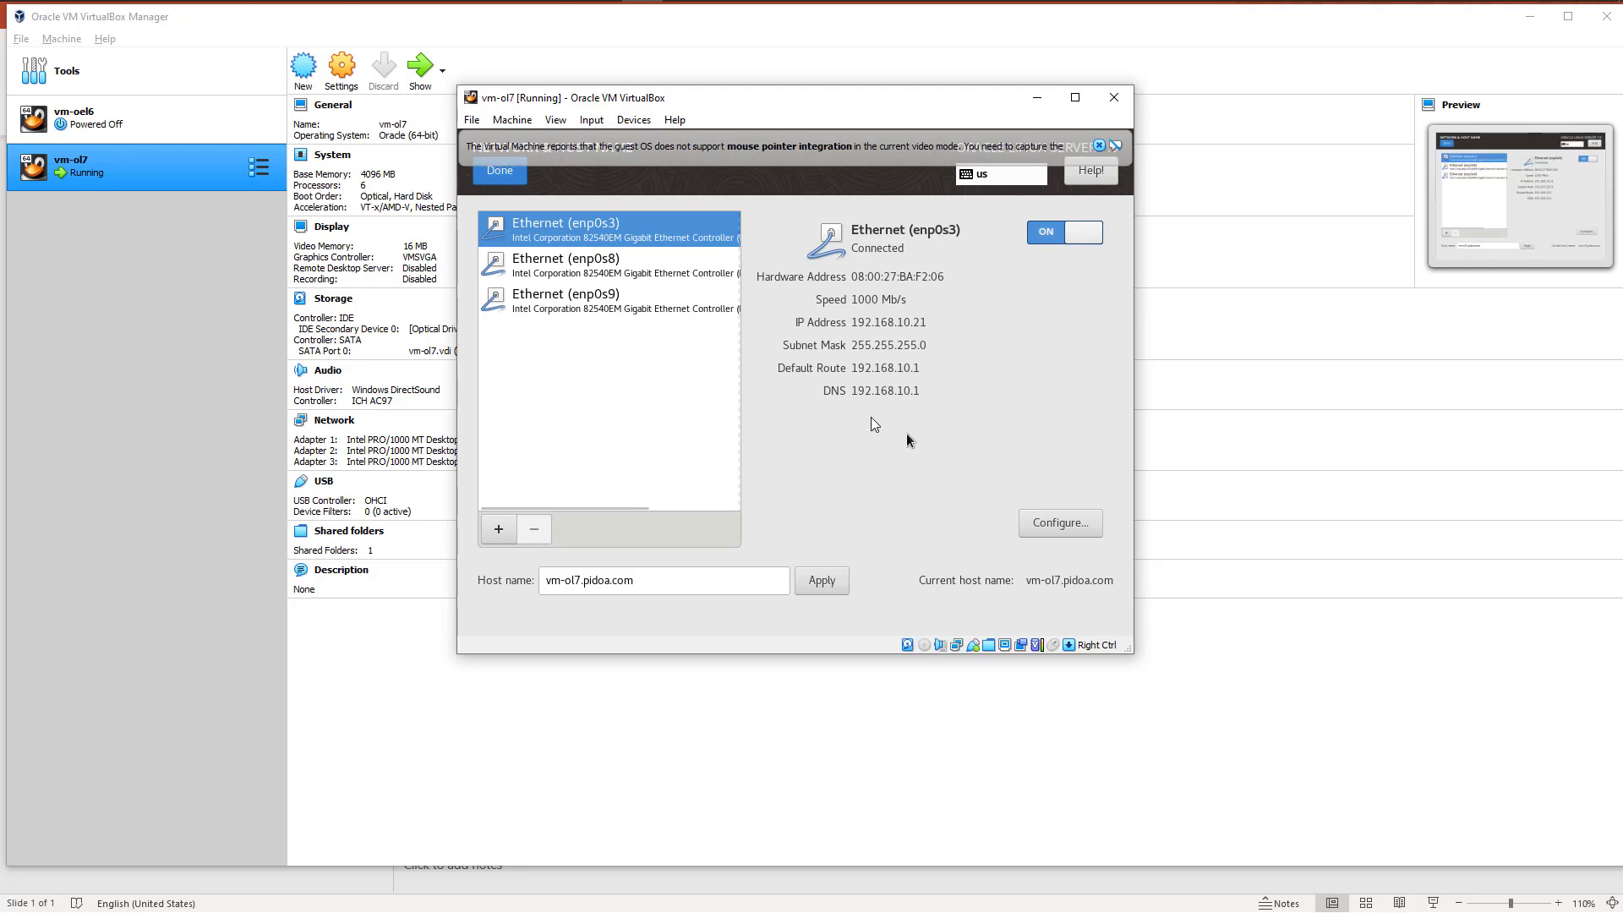
{"action": "left_click", "coordinate": [499, 170]}
{"action": "left_click", "coordinate": [1037, 618]}
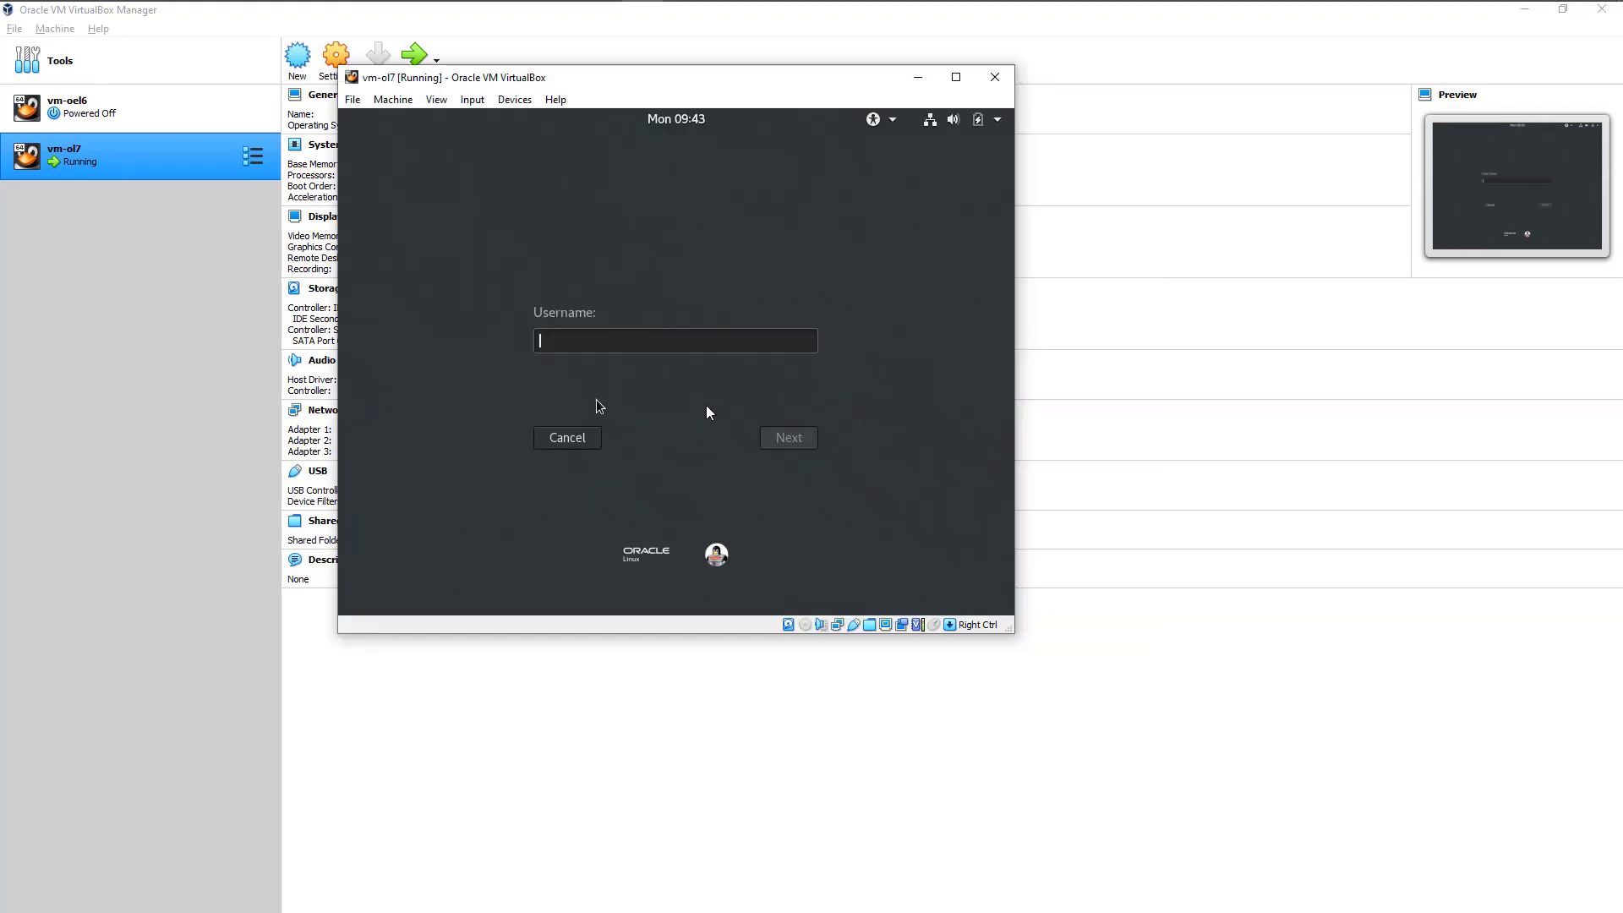
Step: Sign in to the desktop as root with the root password, entering the password again after the first attempt
{"action": "type", "text": "root"}
{"action": "key", "text": "Return"}
{"action": "type", "text": "***"}
{"action": "type", "text": "****"}
{"action": "key", "text": "Return"}
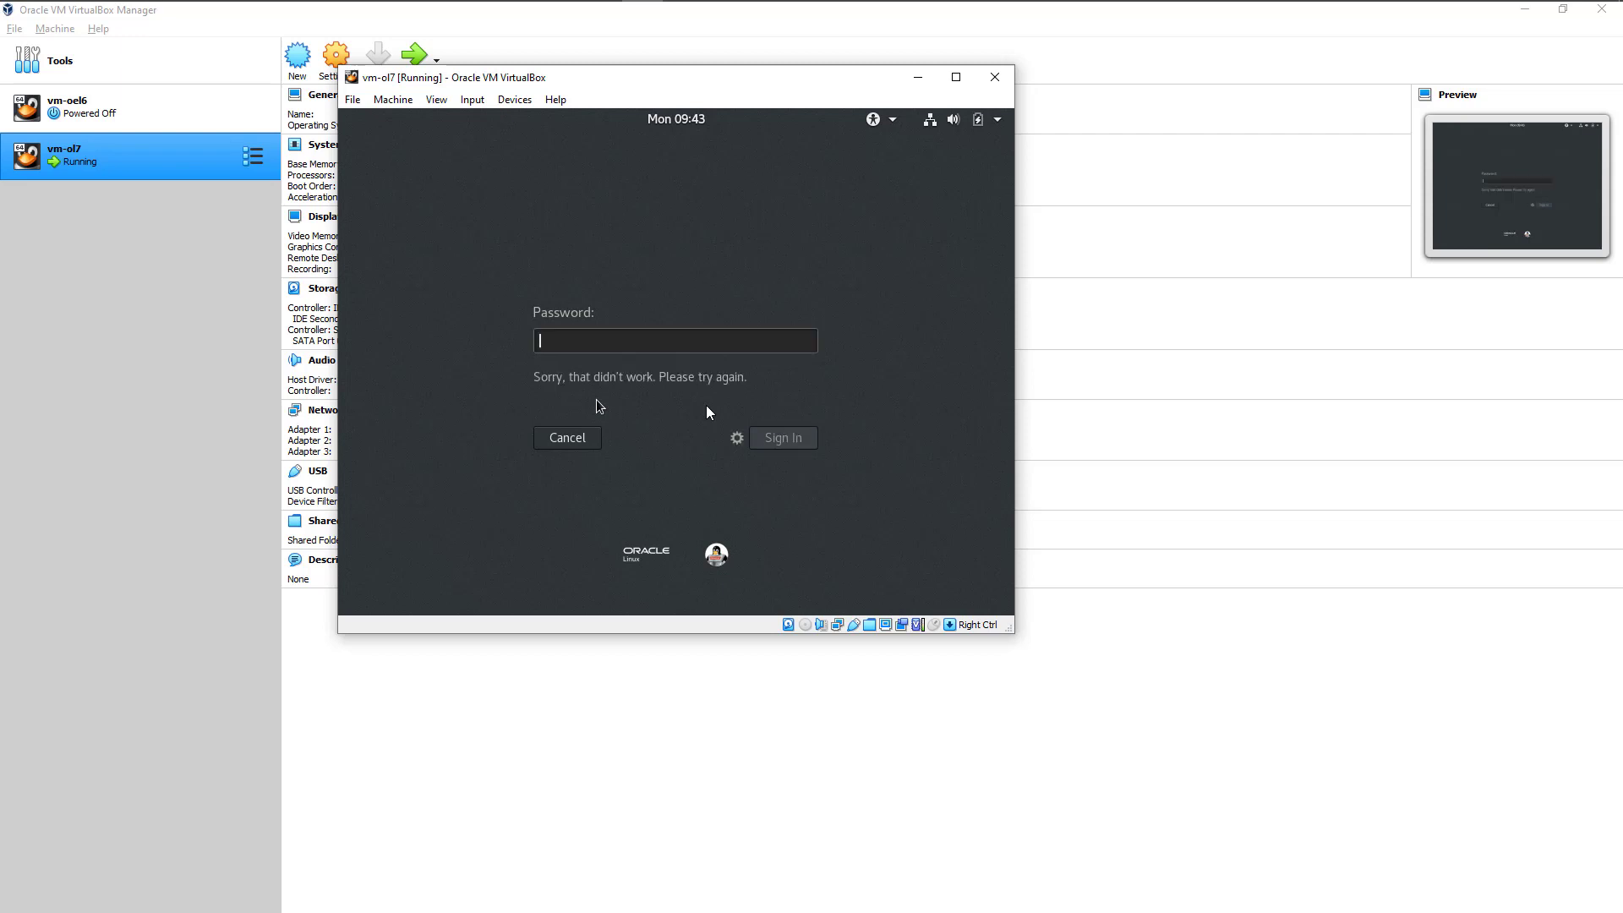
{"action": "type", "text": "****"}
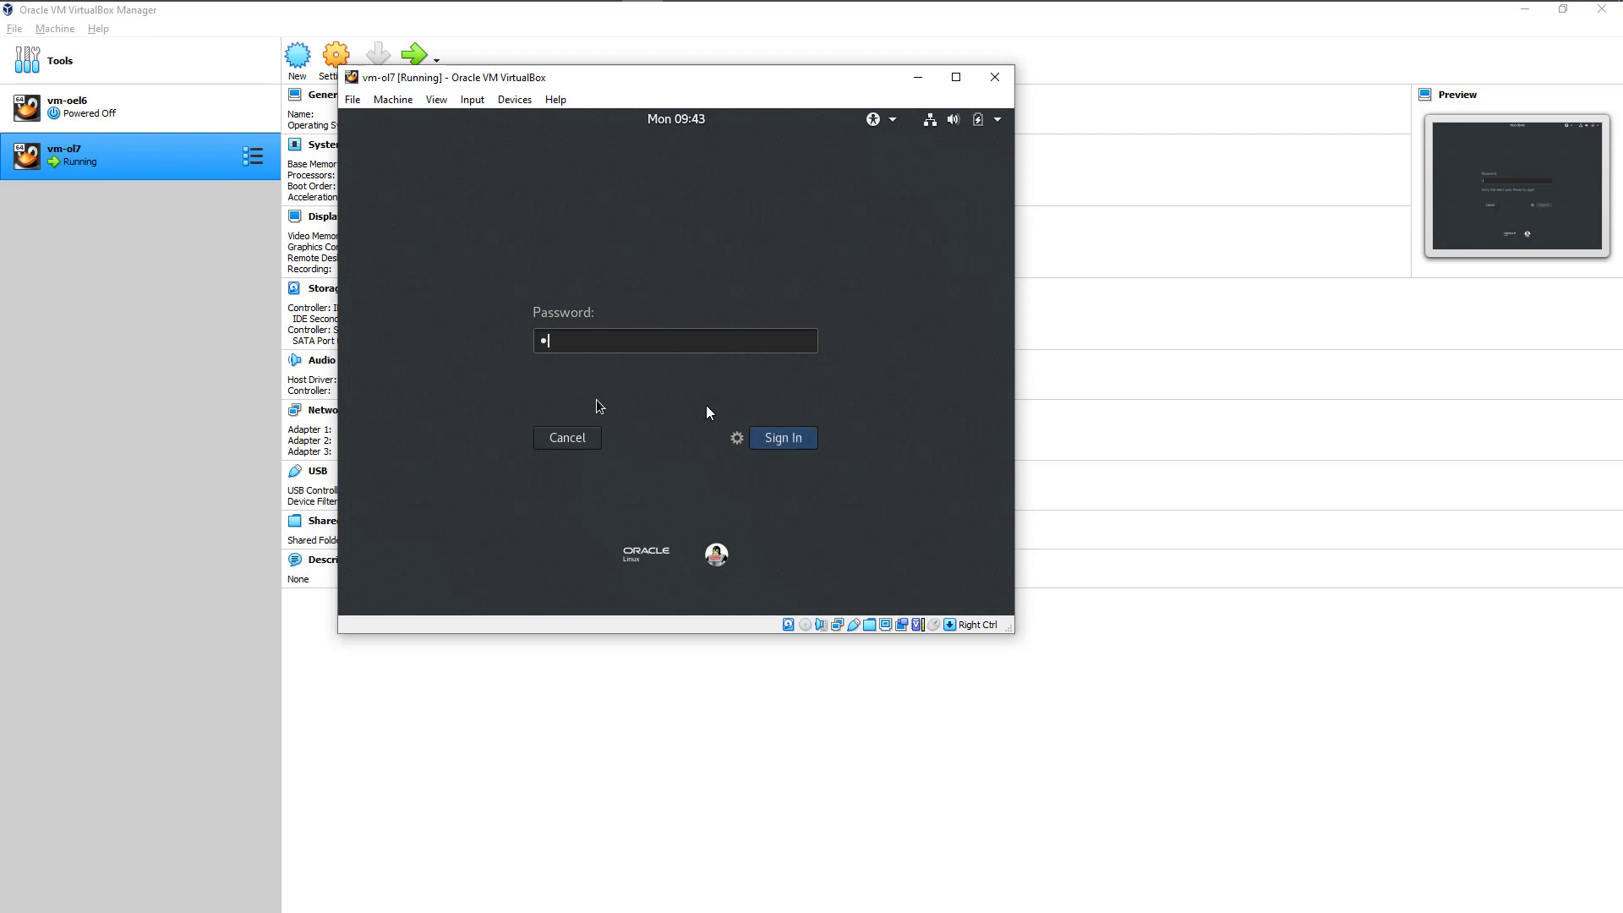
{"action": "type", "text": "****"}
{"action": "key", "text": "Return"}
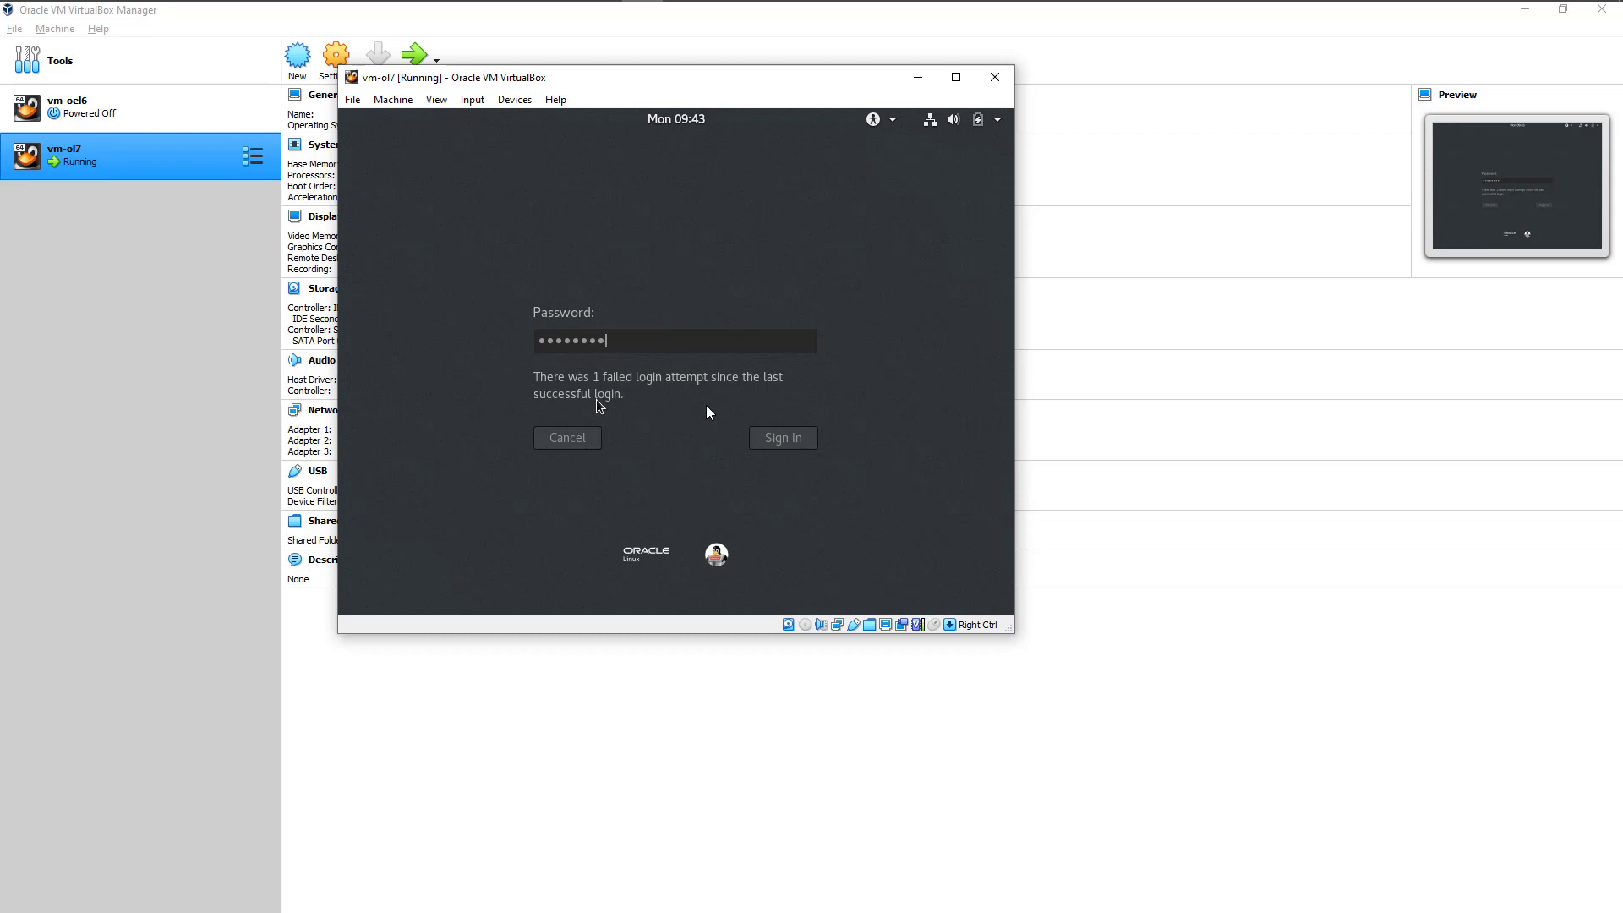
{"action": "key", "text": "Return"}
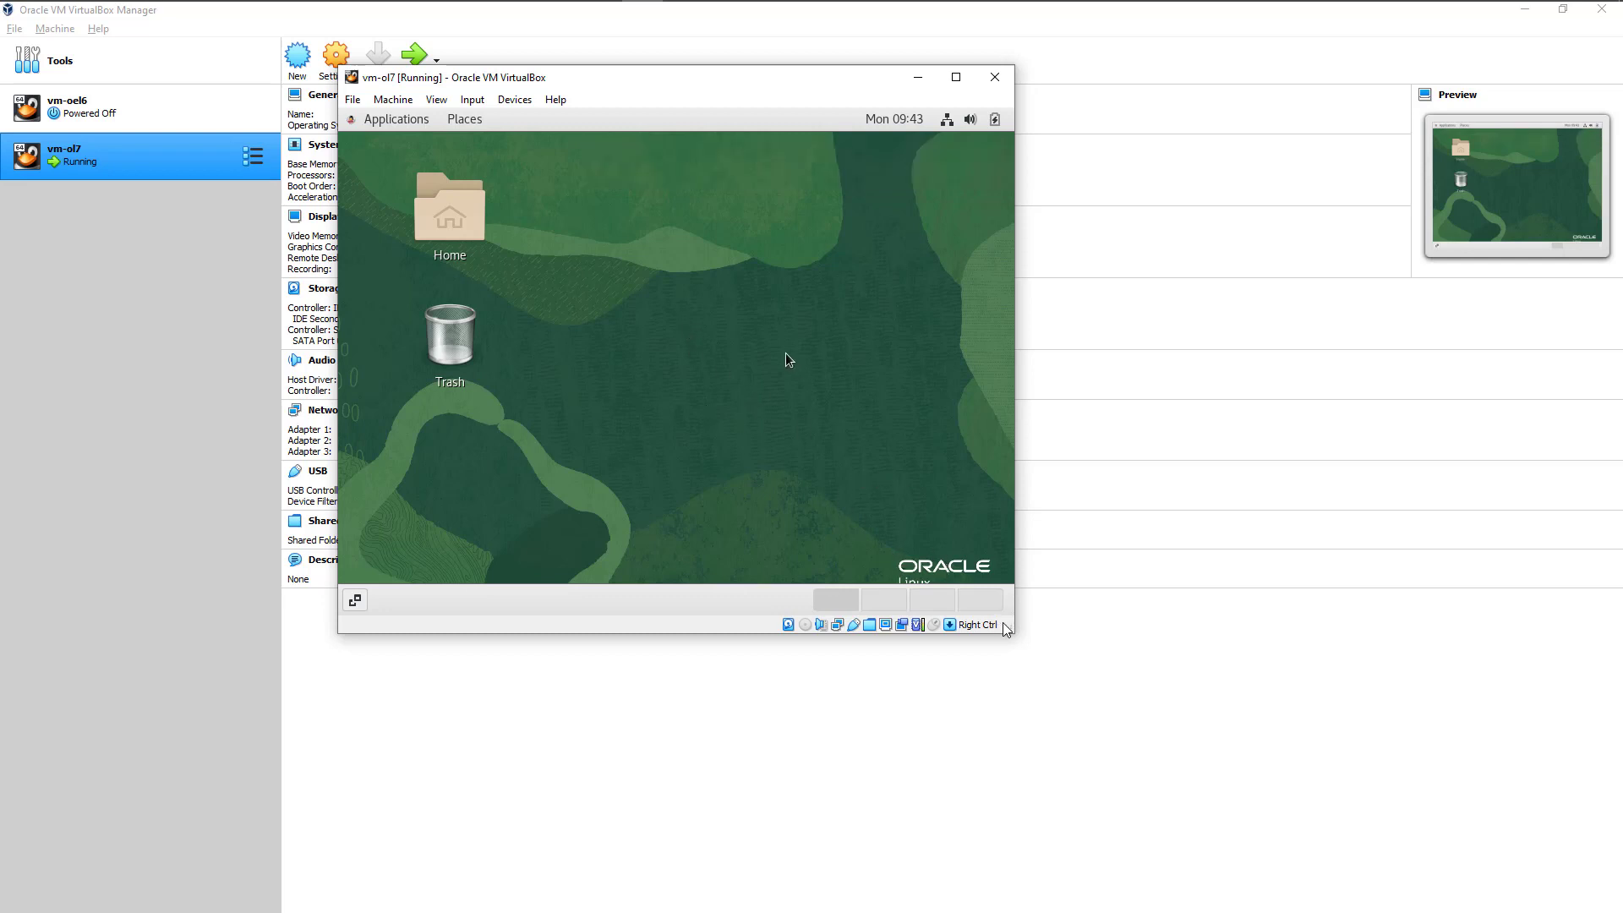
Step: Enlarge the vm-ol7 window and look through its display and device options
{"action": "left_click_drag", "start_coordinate": [1013, 632], "coordinate": [1251, 751]}
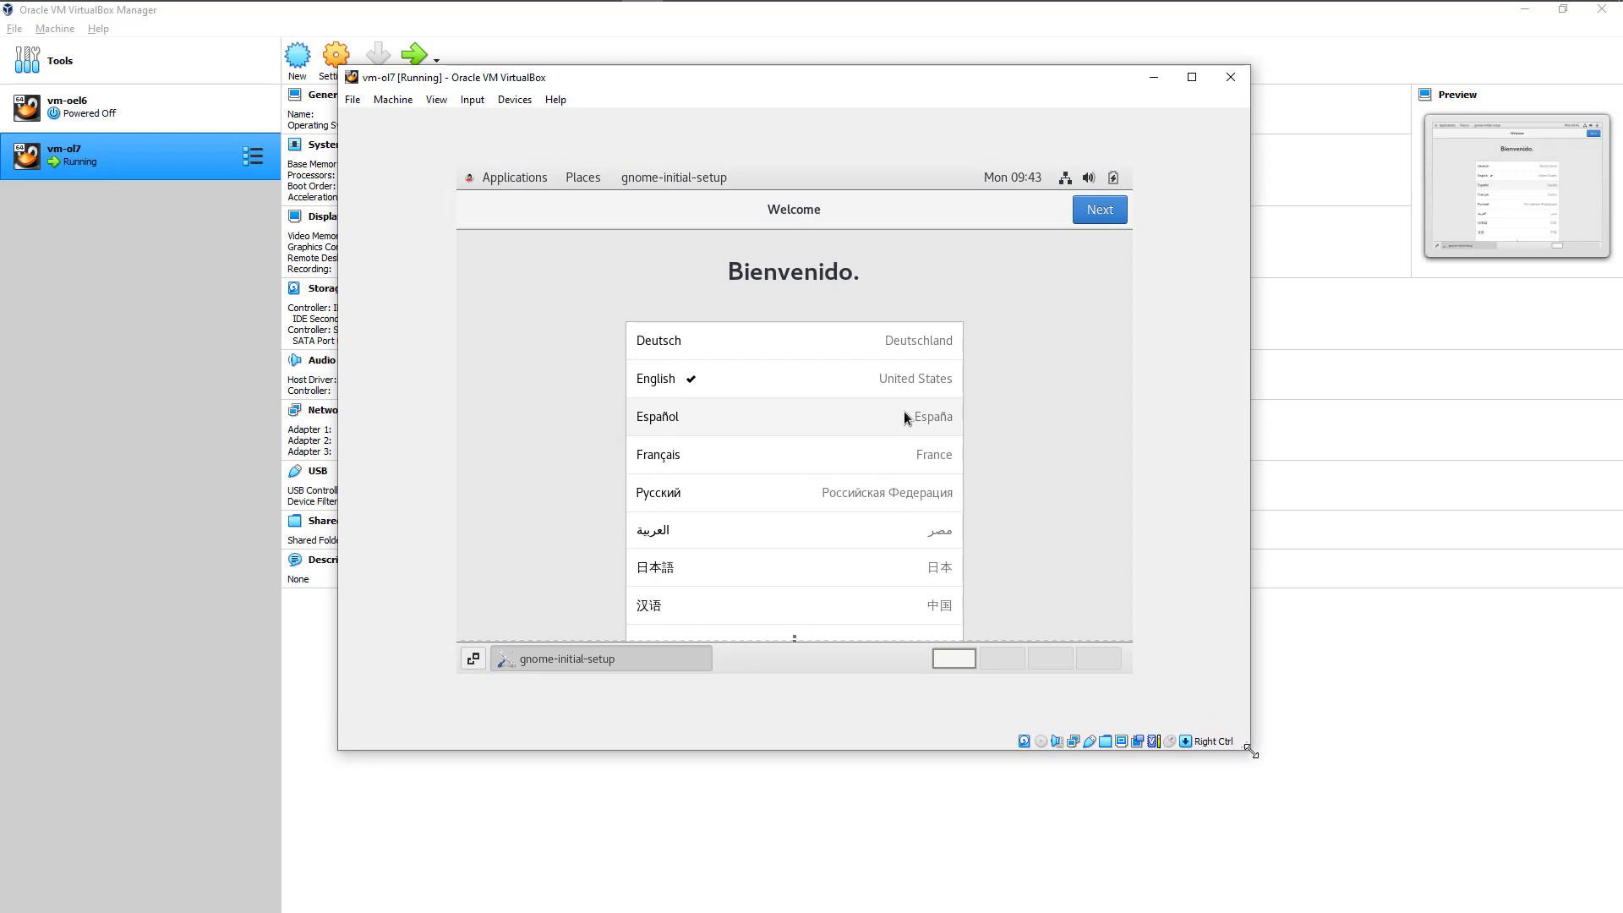
{"action": "left_click", "coordinate": [437, 100]}
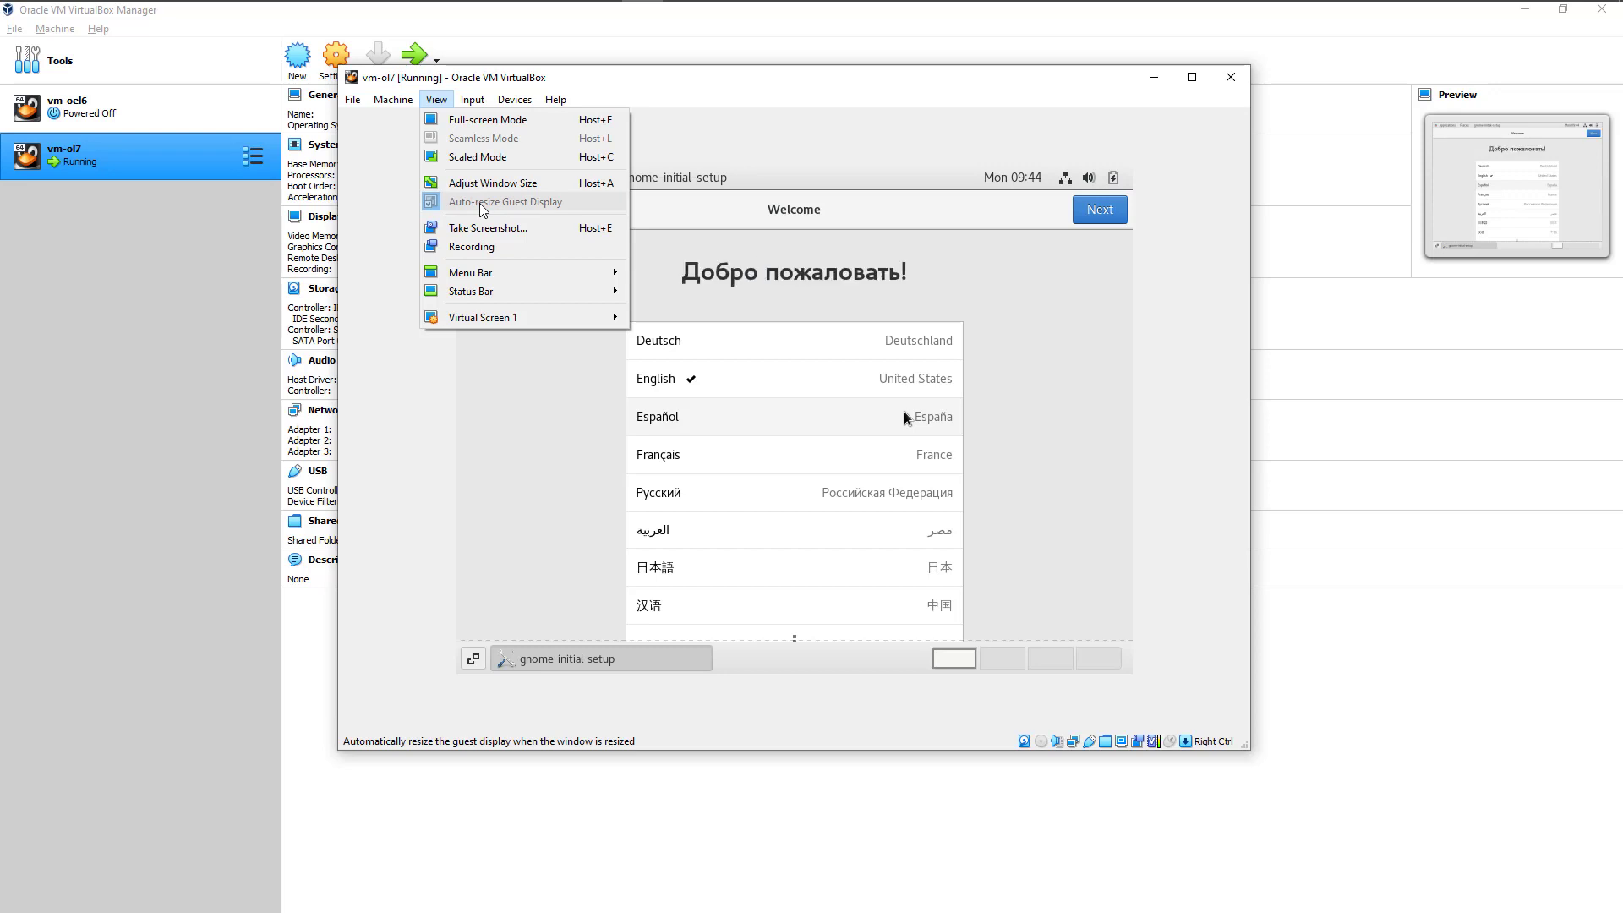
{"action": "mouse_move", "coordinate": [515, 99]}
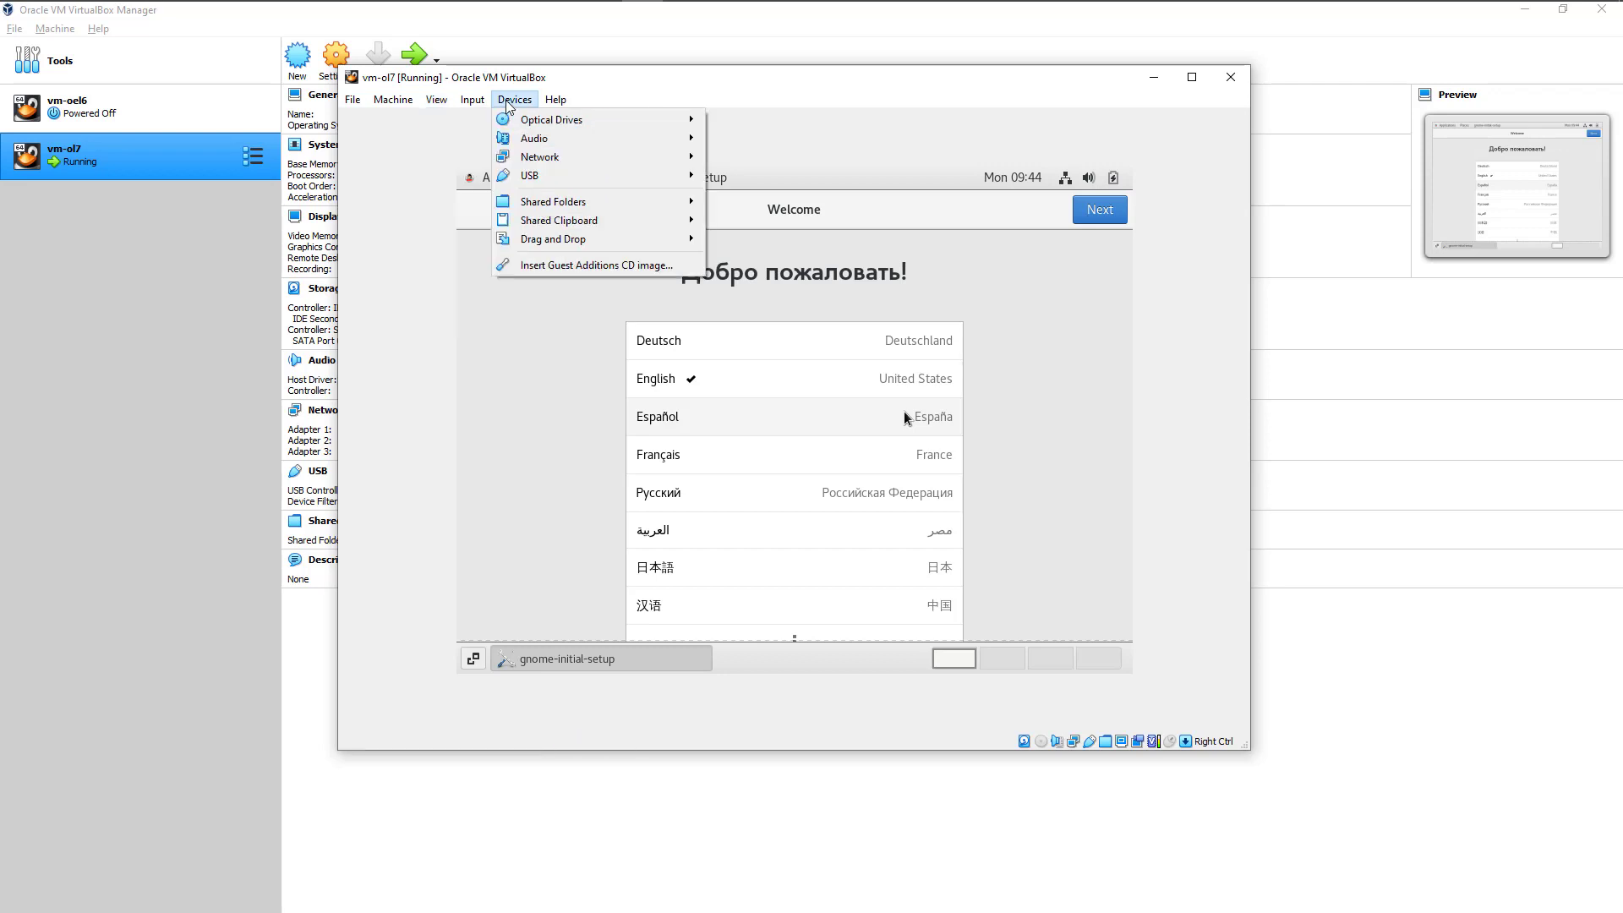
{"action": "mouse_move", "coordinate": [546, 125]}
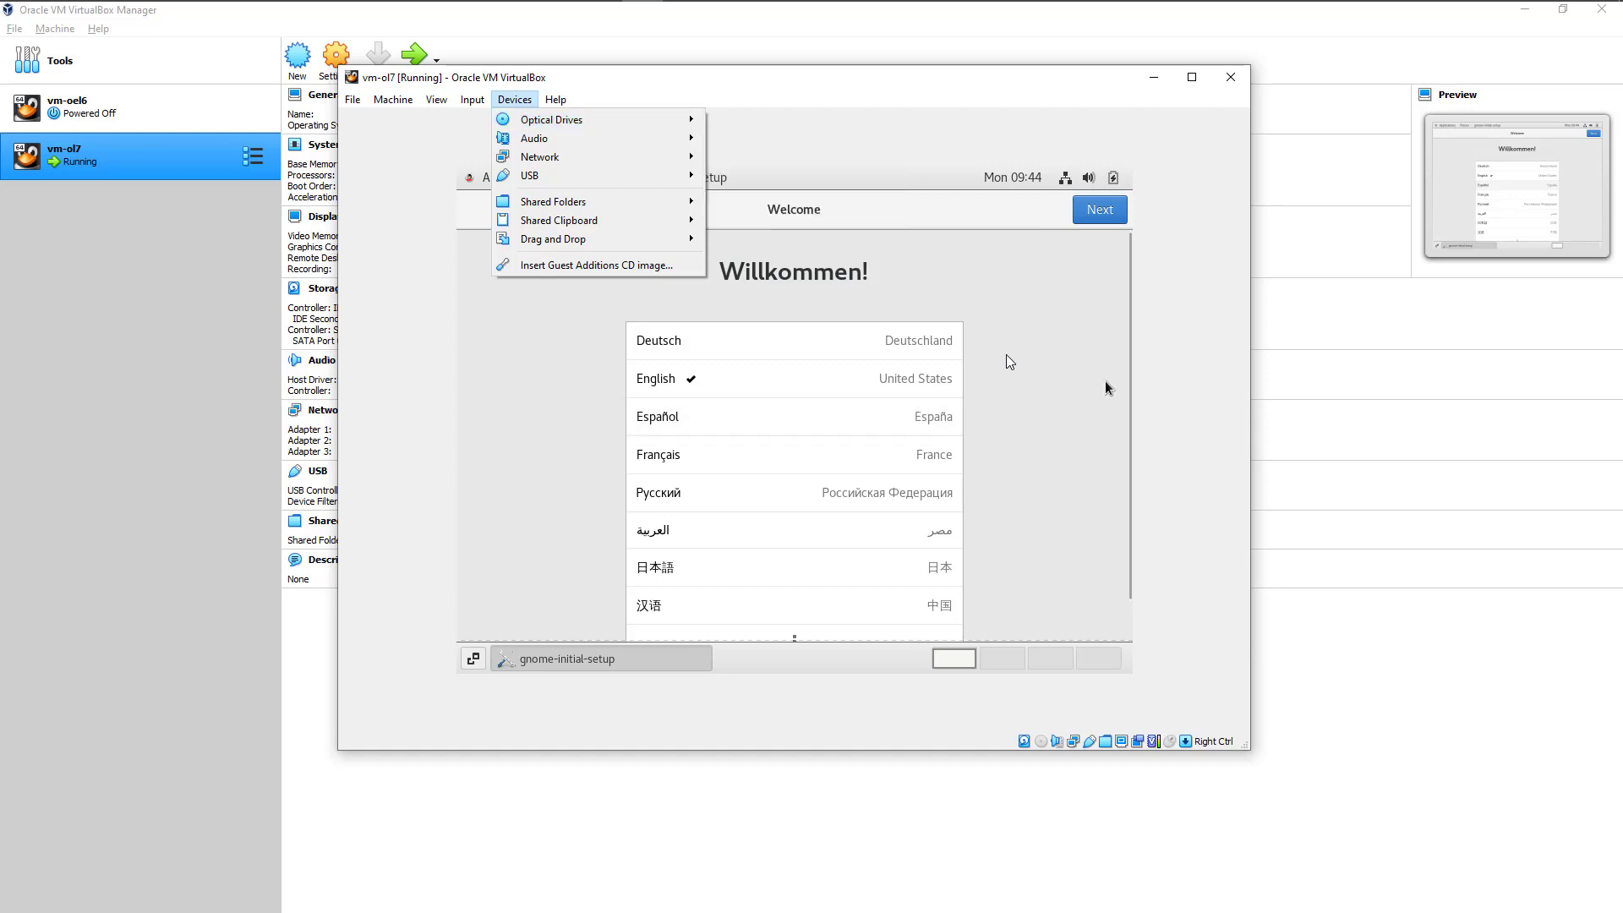
Step: Complete the GNOME initial setup with English, the English (US) keyboard layout and Location Services on, and close the Getting Started help
{"action": "left_click", "coordinate": [1099, 210]}
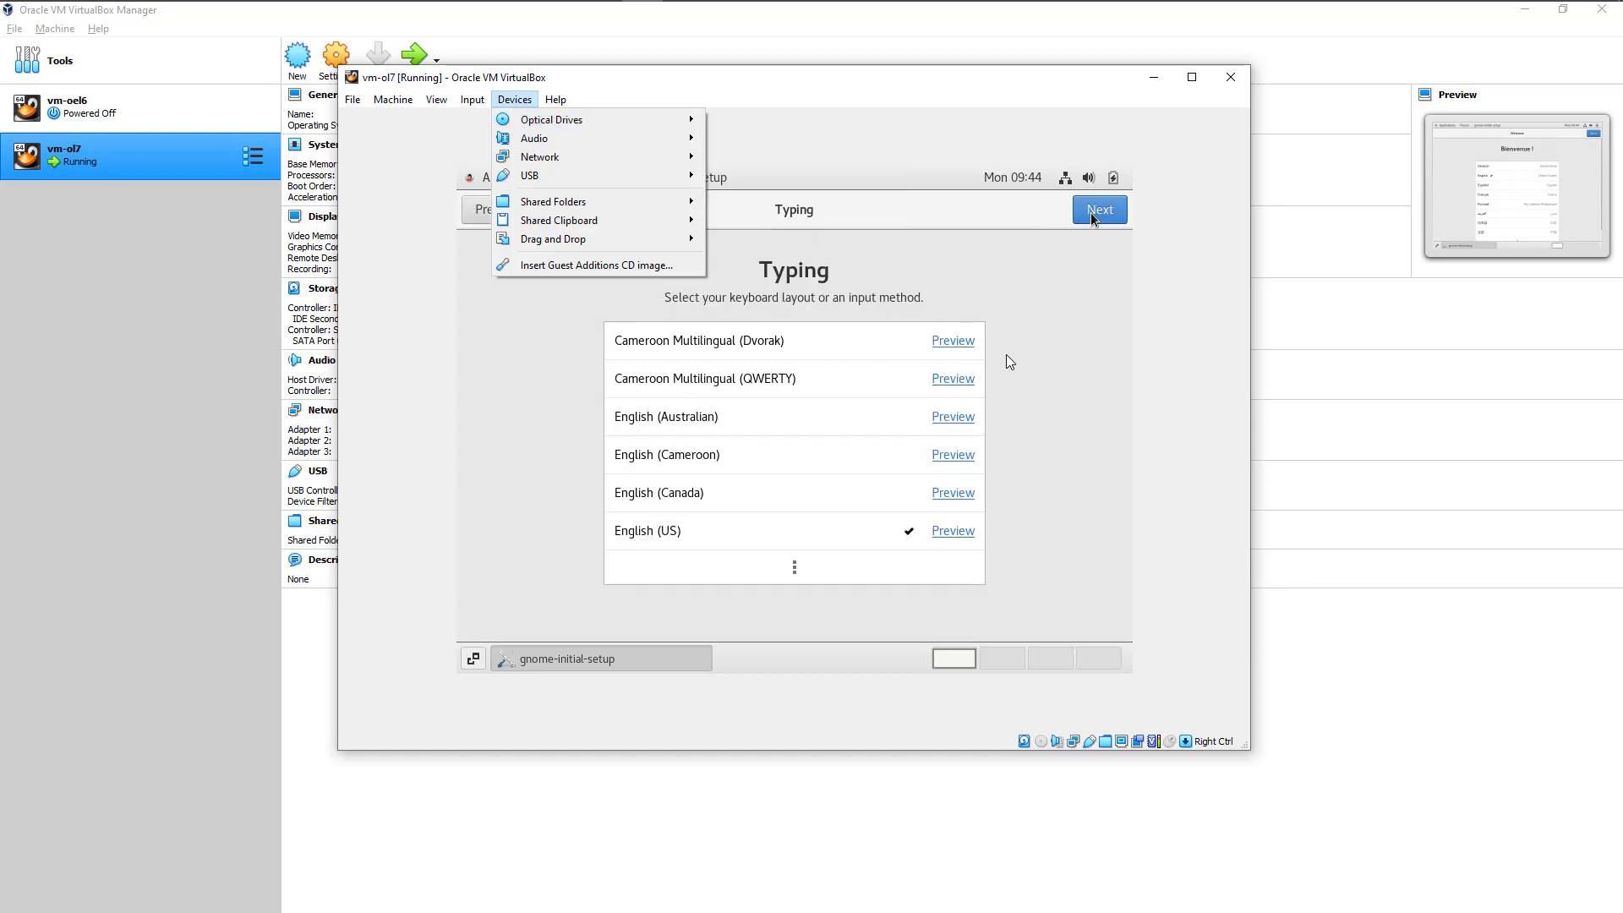
{"action": "left_click", "coordinate": [1099, 209]}
{"action": "left_click", "coordinate": [1091, 217]}
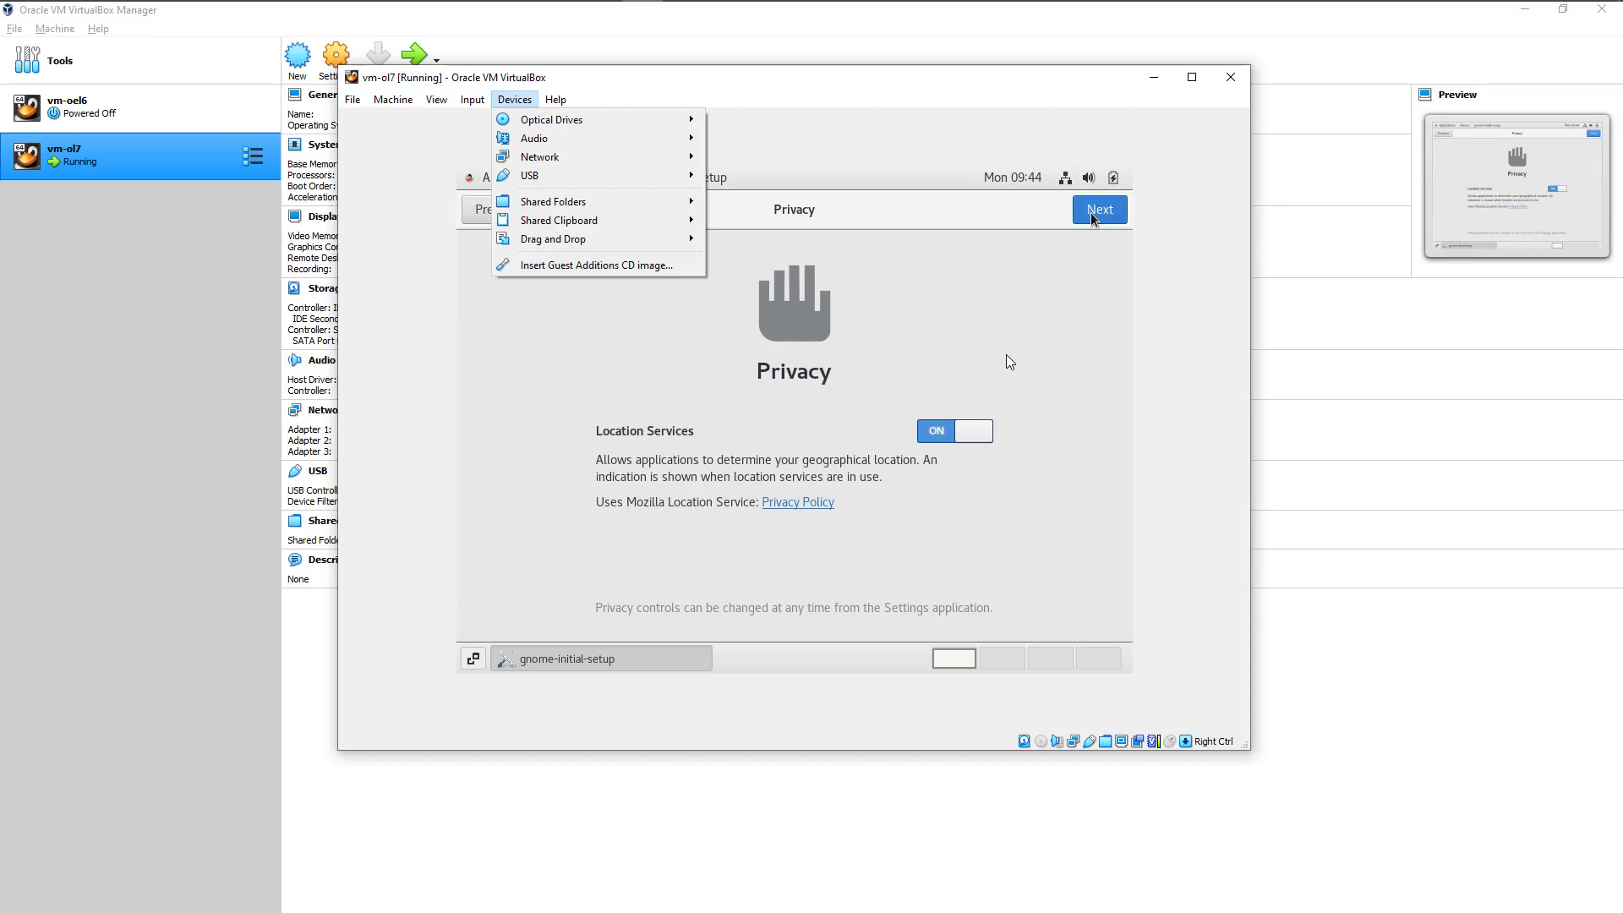
{"action": "left_click", "coordinate": [1092, 217]}
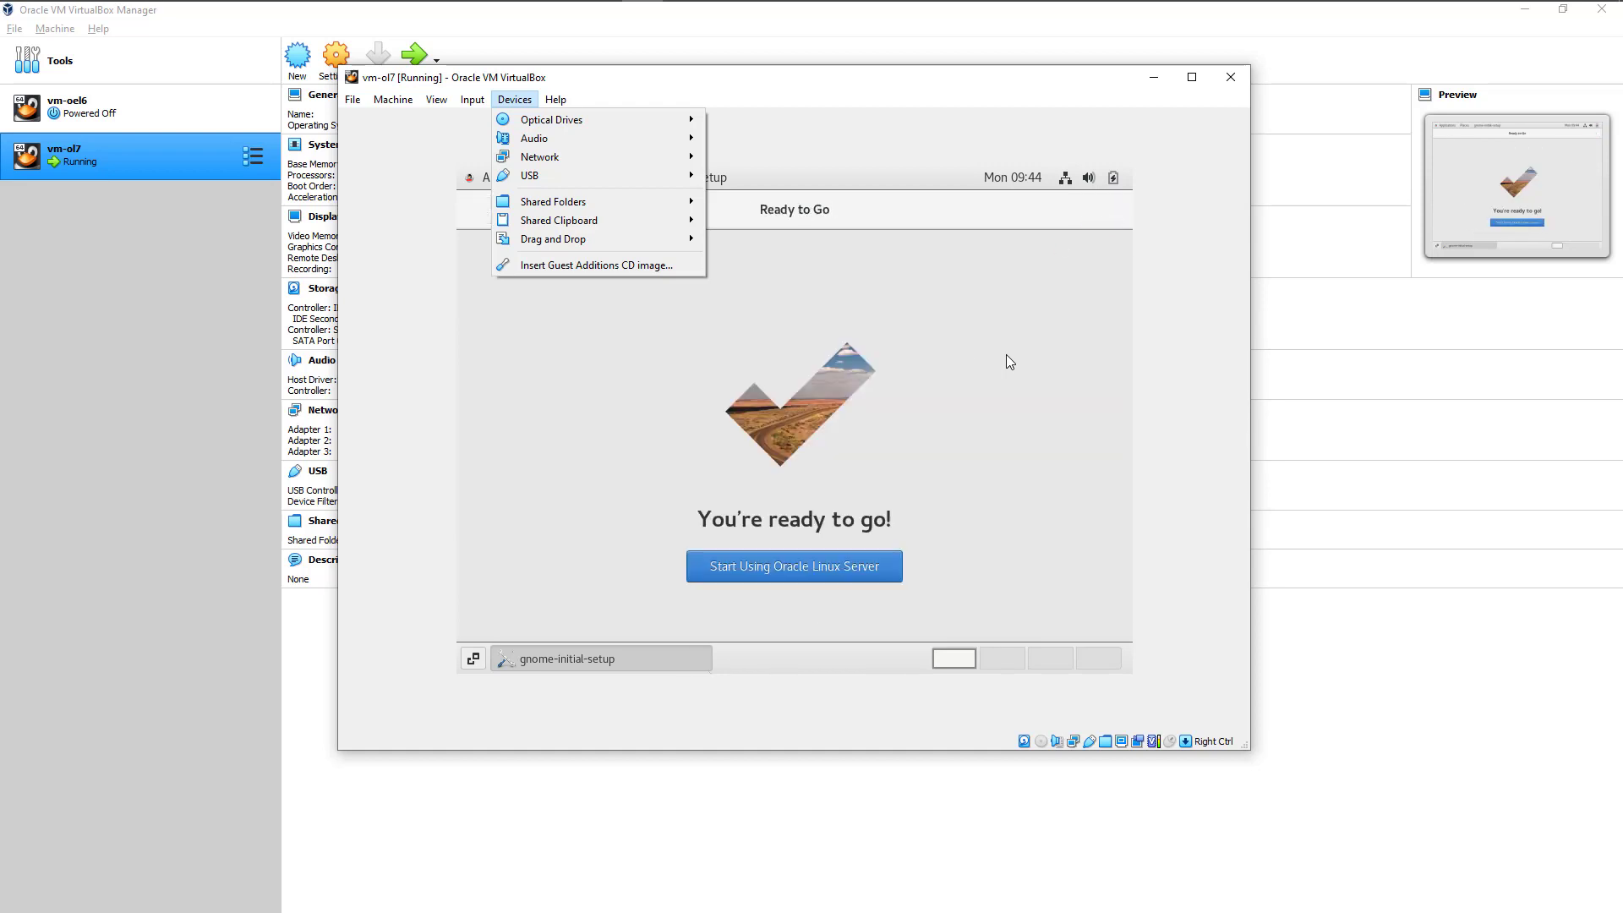
{"action": "left_click", "coordinate": [875, 573]}
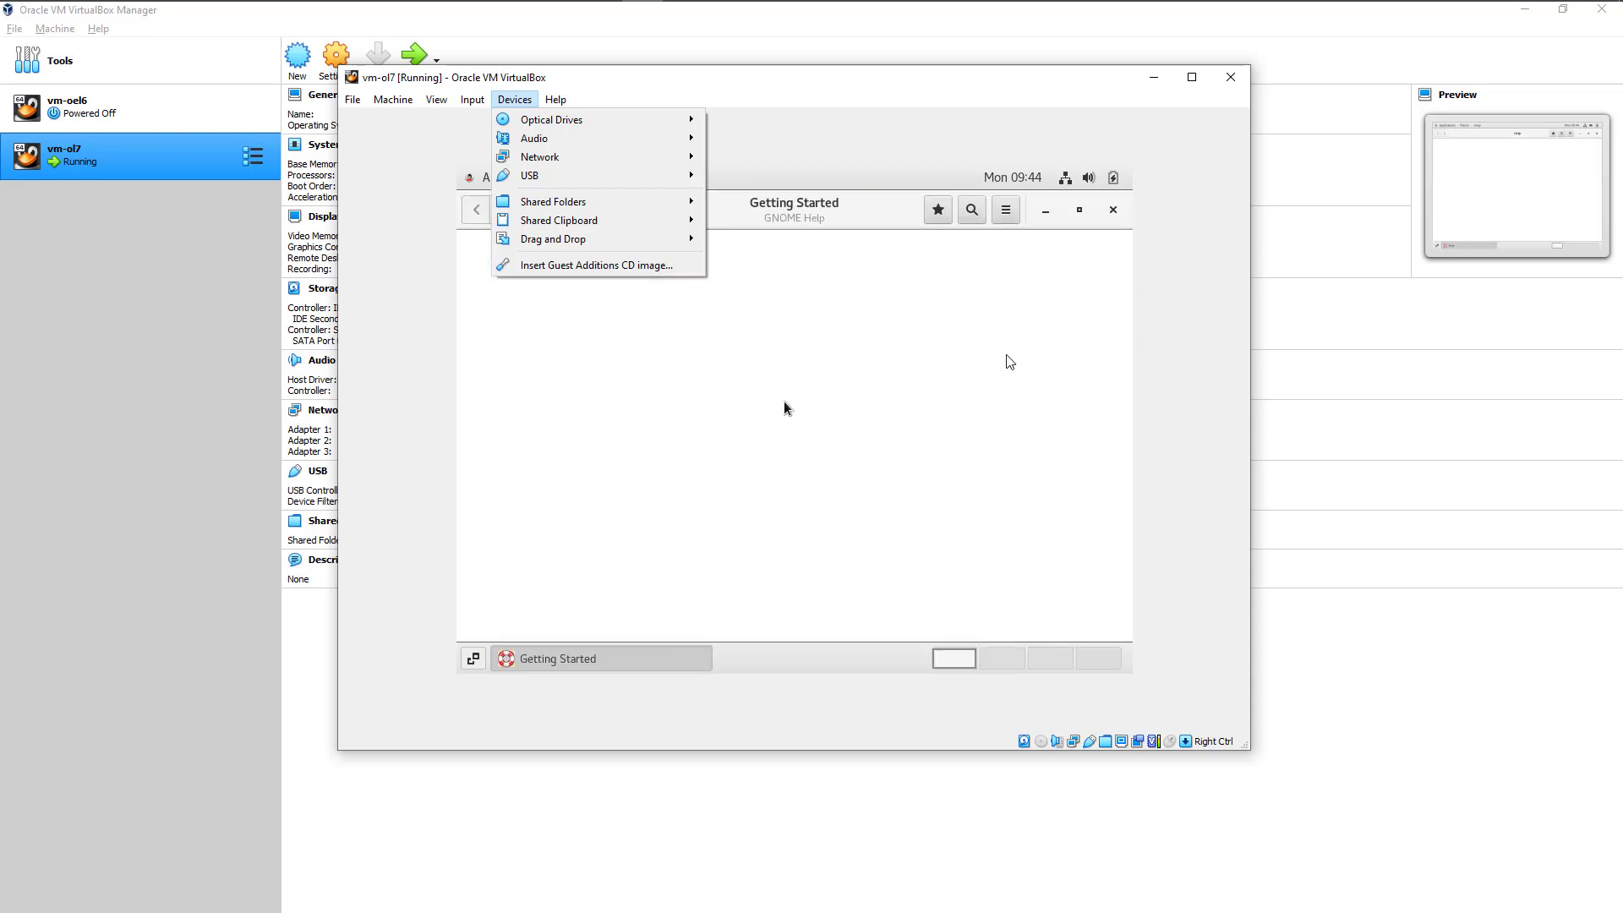
{"action": "left_click", "coordinate": [1108, 212]}
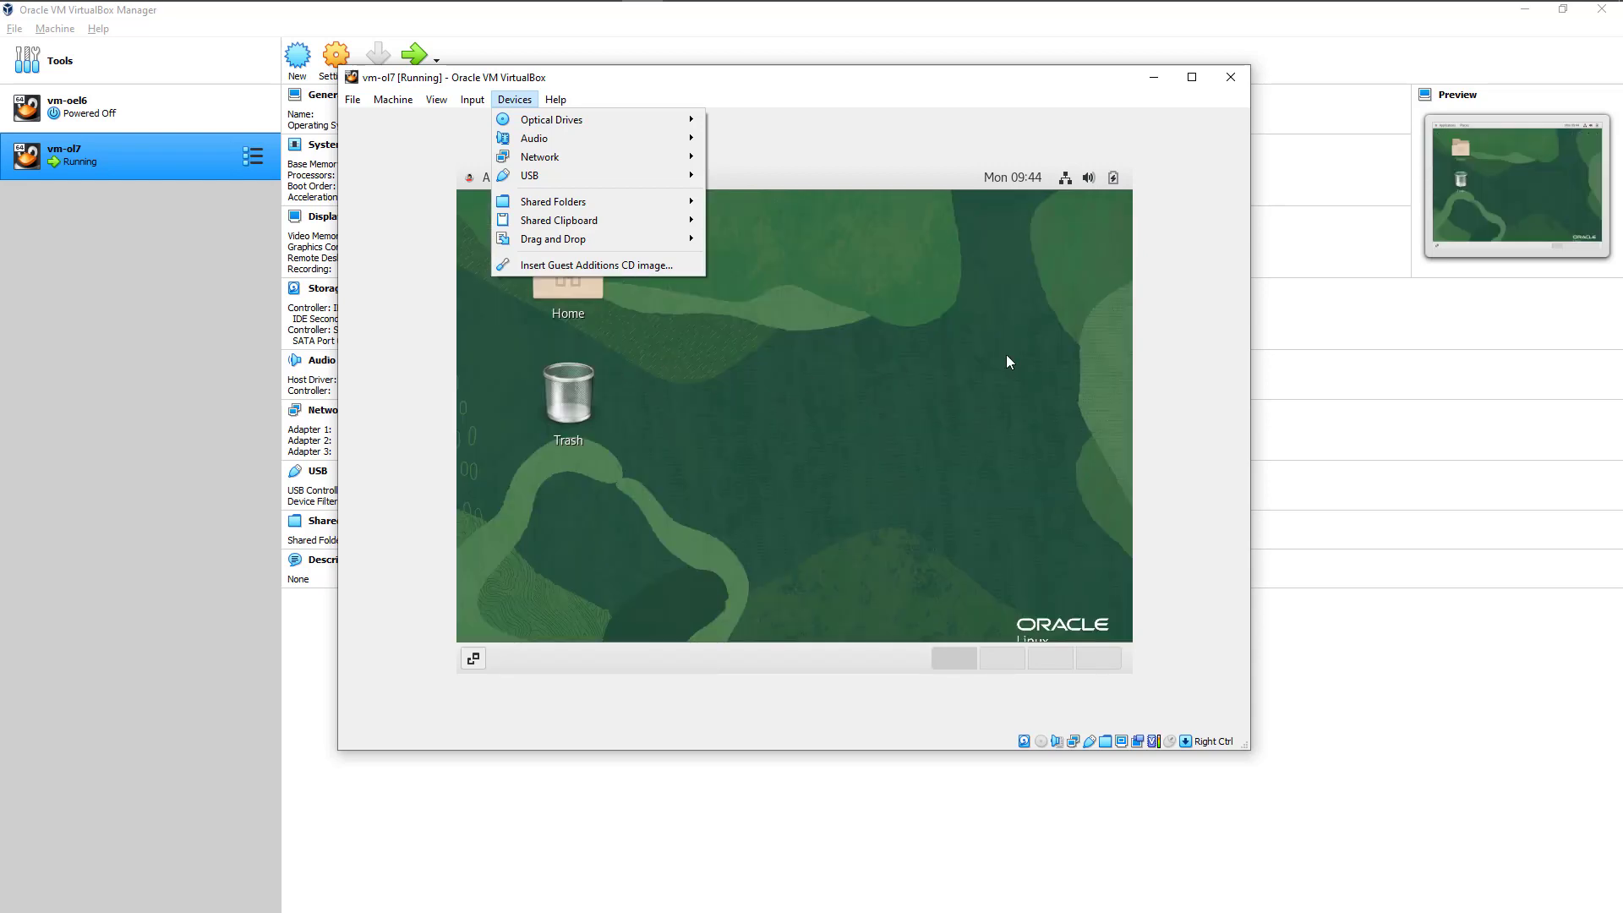
Step: Open a terminal on the root desktop and run df -kh to check the /u01 and /u02 file systems
{"action": "left_click", "coordinate": [515, 105]}
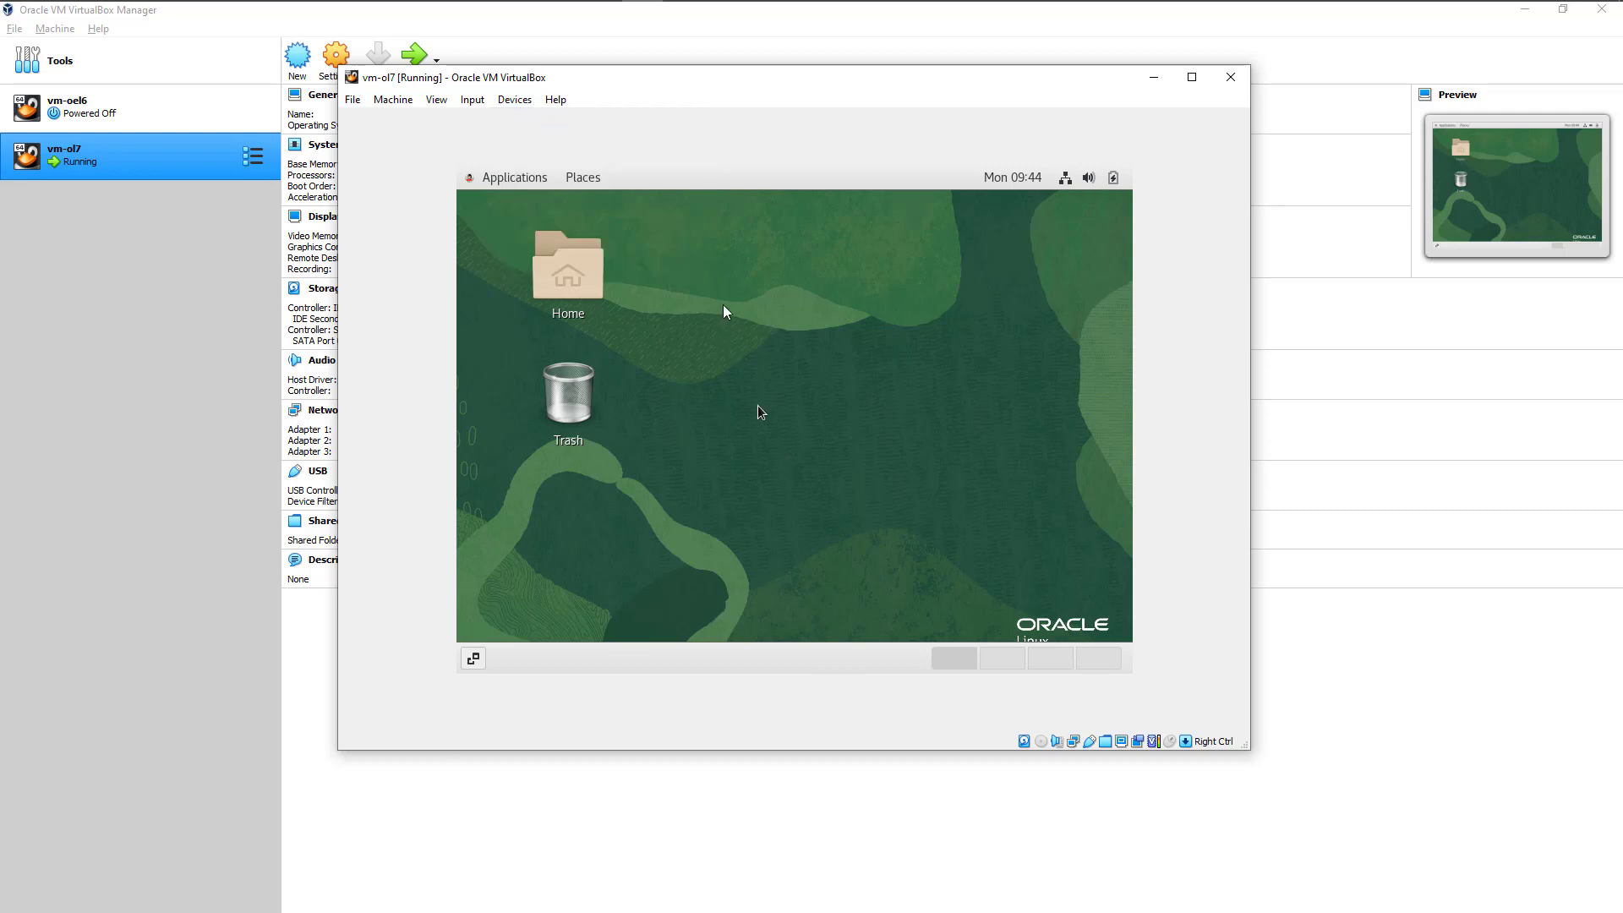
{"action": "right_click", "coordinate": [734, 269]}
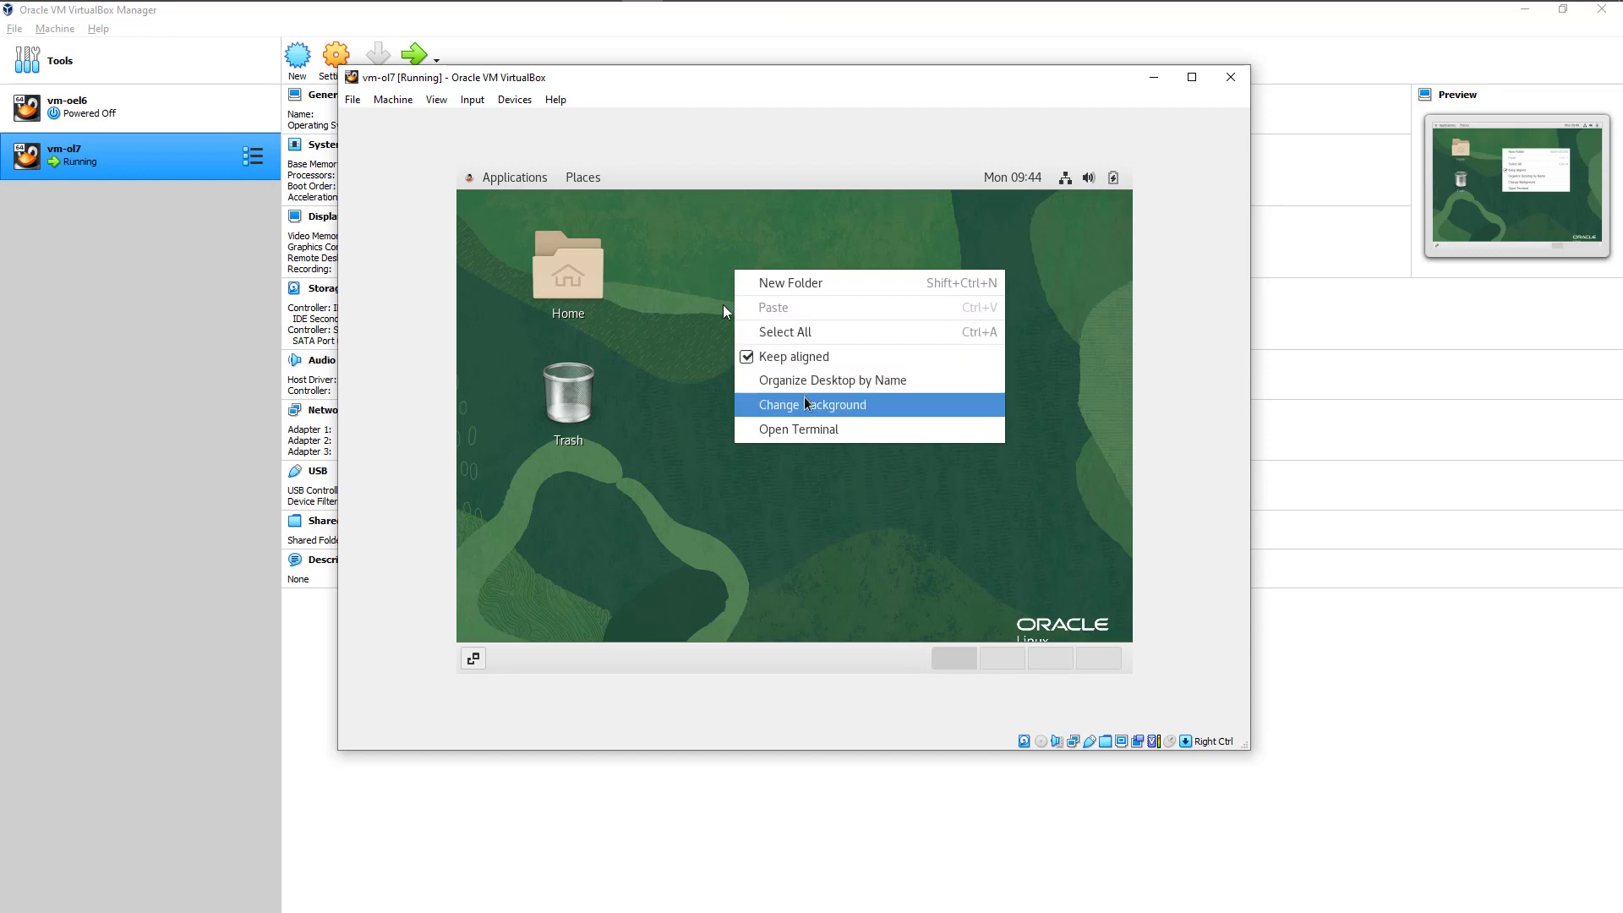
{"action": "left_click", "coordinate": [796, 429]}
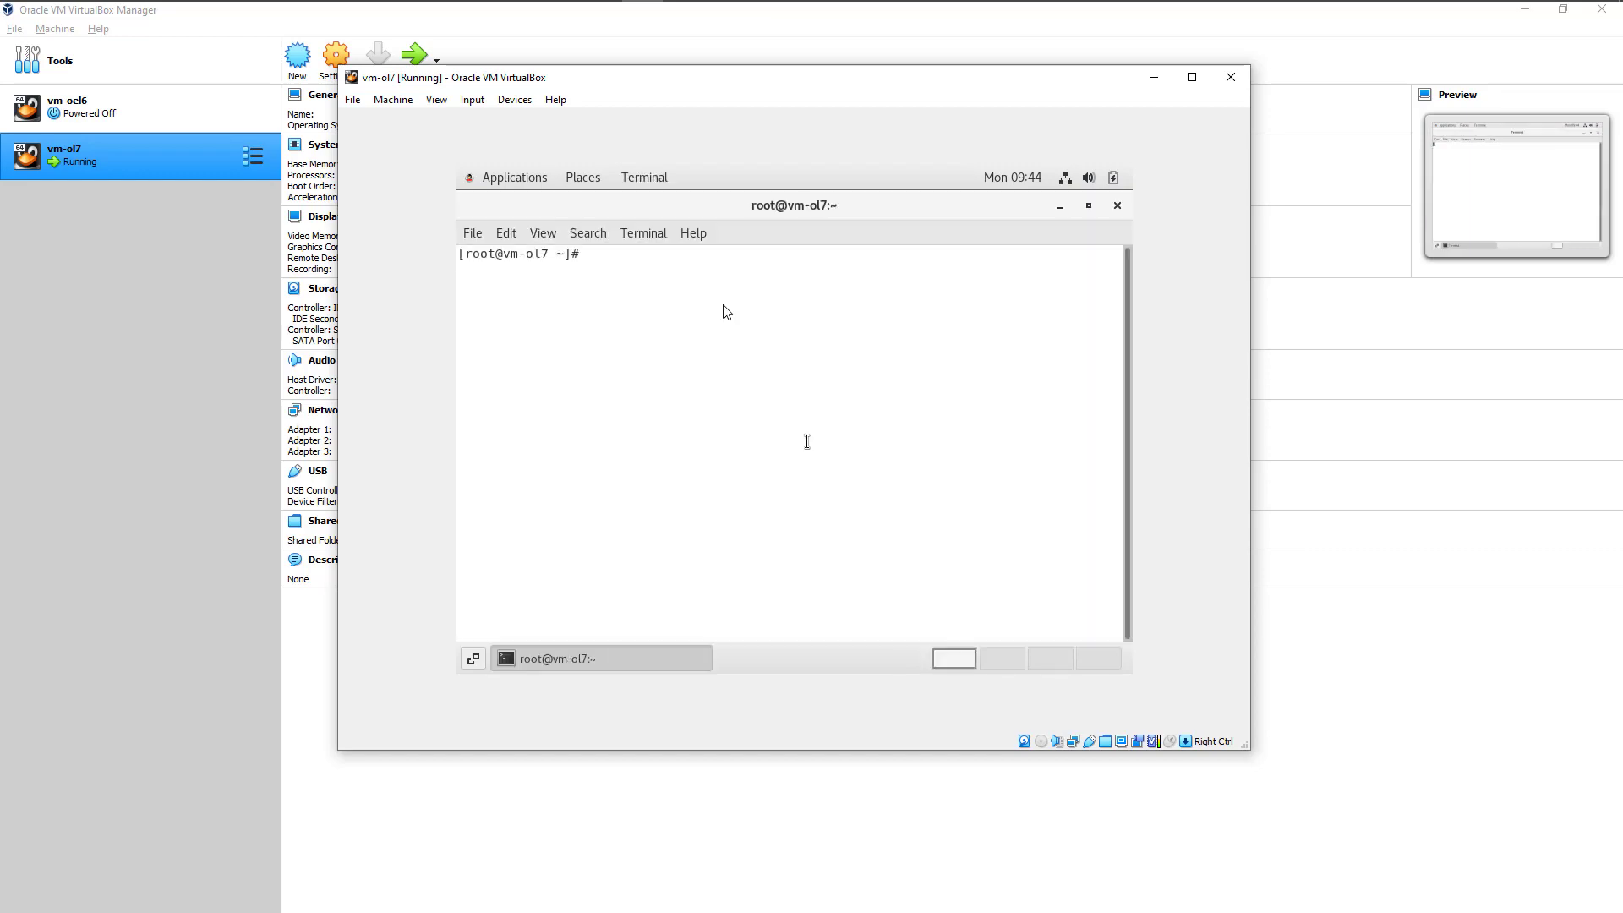
{"action": "type", "text": "df -kh"}
{"action": "key", "text": "Return"}
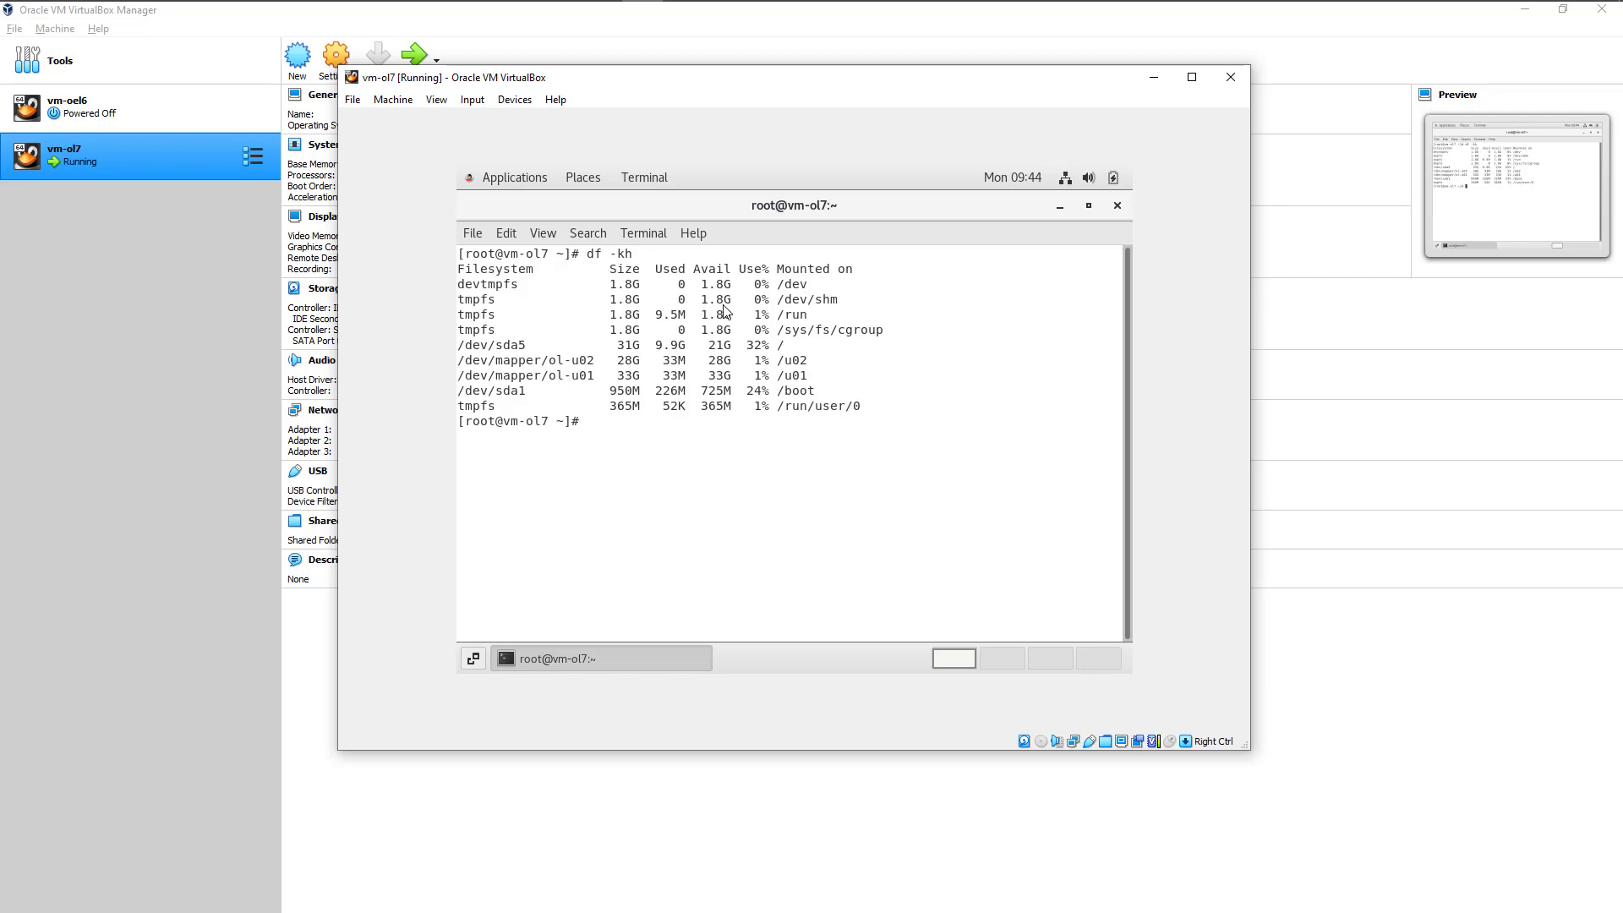
{"action": "left_click_drag", "start_coordinate": [459, 359], "coordinate": [836, 375]}
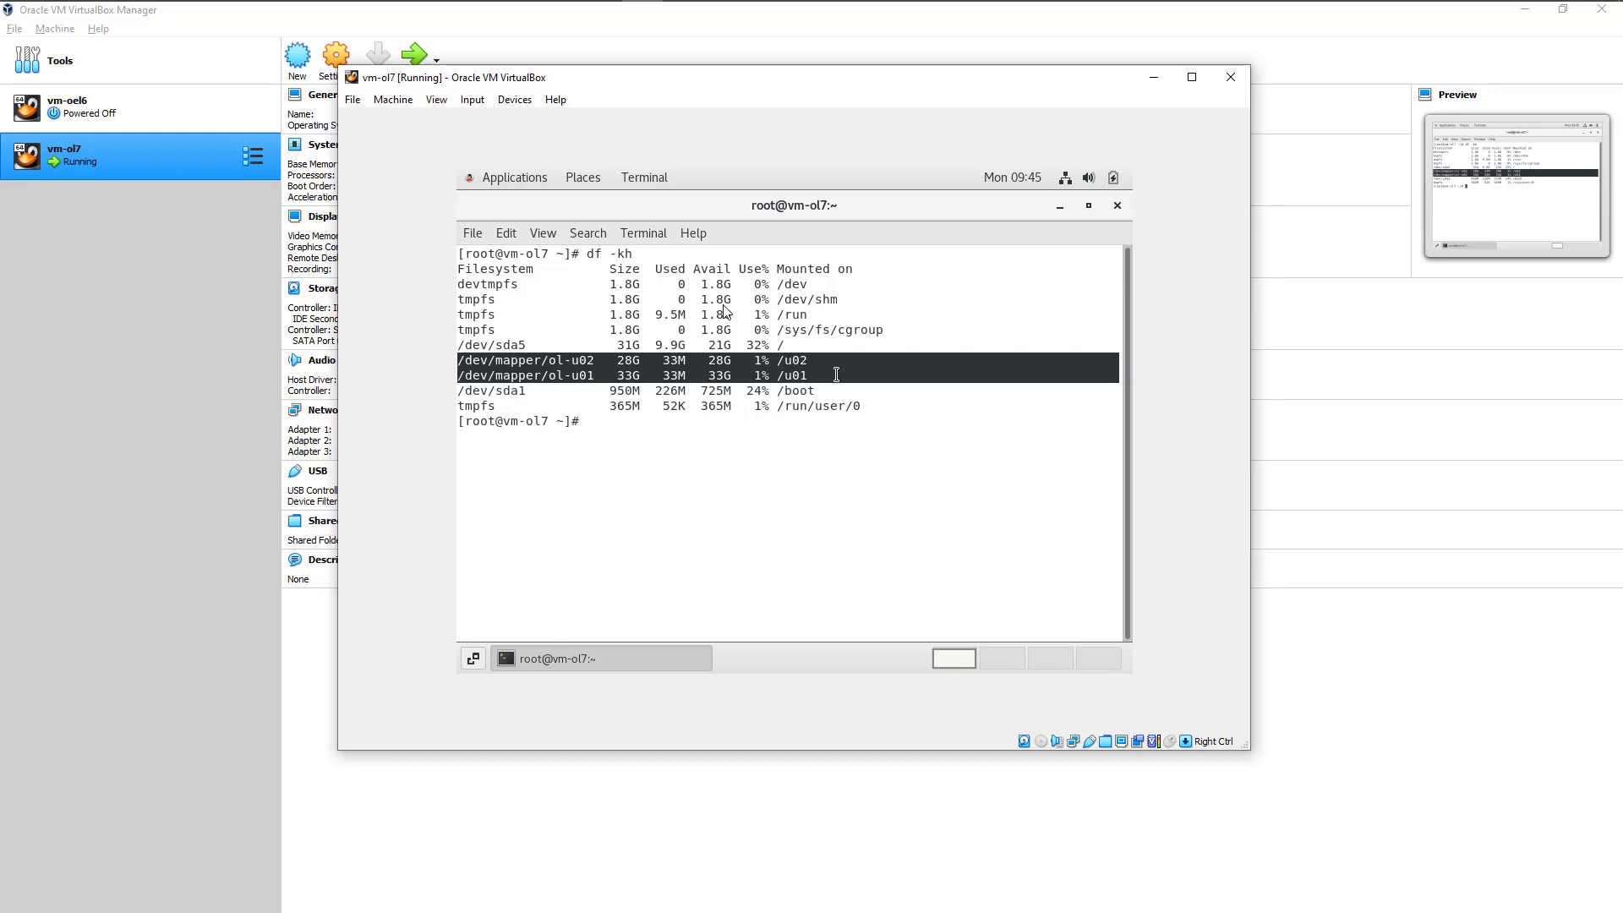
Step: Test the internet connection by pinging google.com, and stop the ping after a few replies
{"action": "key", "text": "Return"}
{"action": "key", "text": "Return"}
{"action": "key", "text": "Return"}
{"action": "type", "text": "ping googl."}
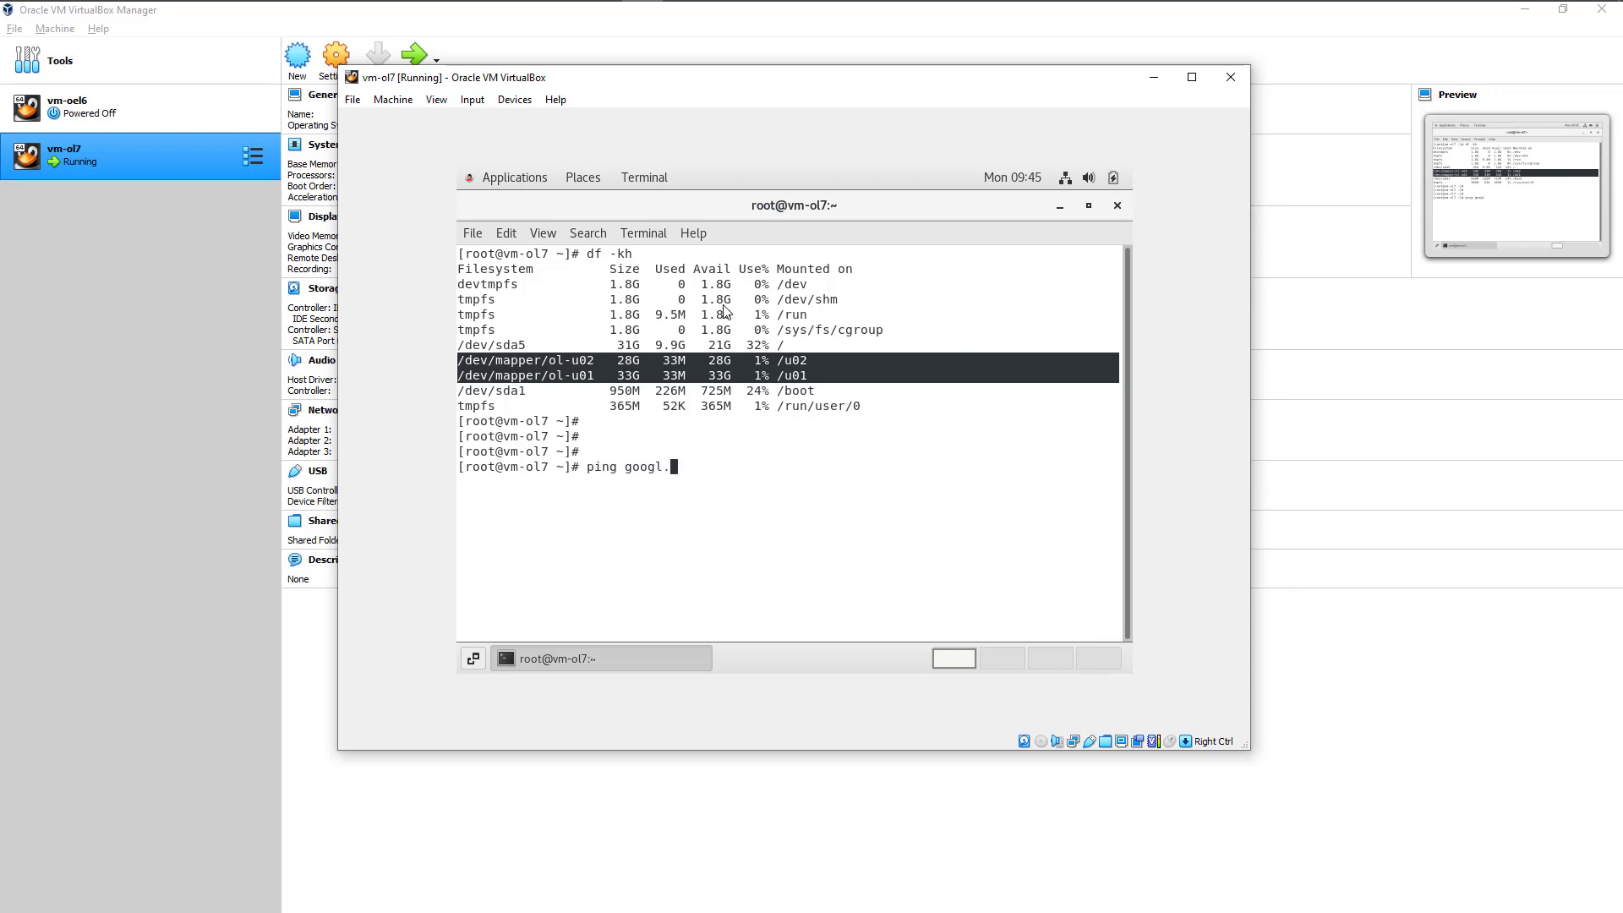
{"action": "type", "text": ".com"}
{"action": "key", "text": "Return"}
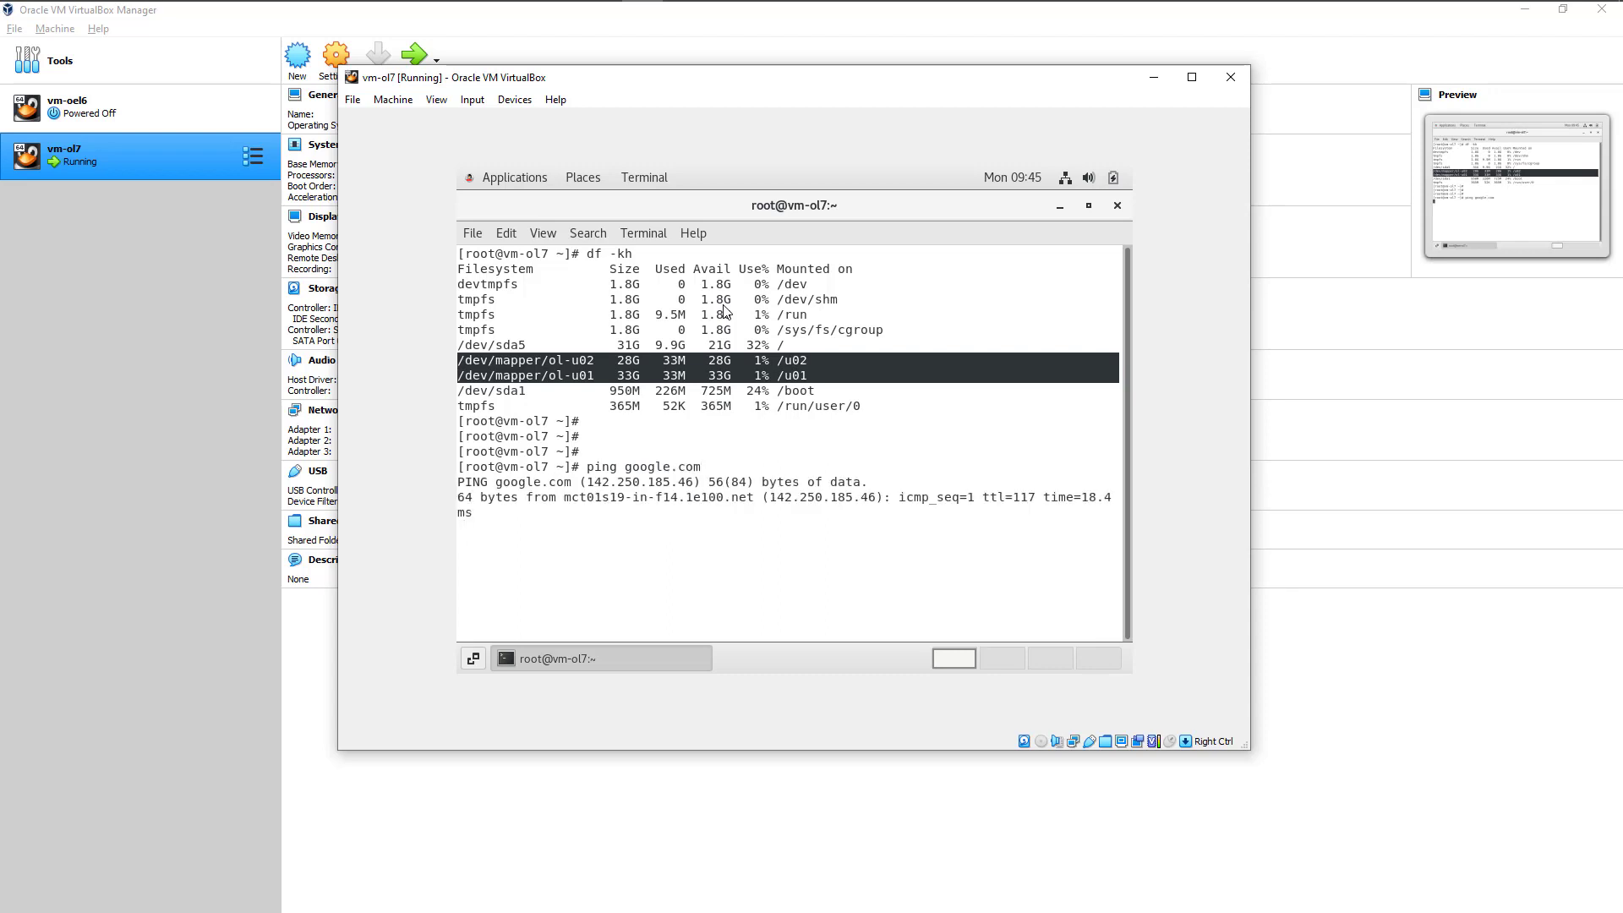
{"action": "key", "text": "ctrl+z"}
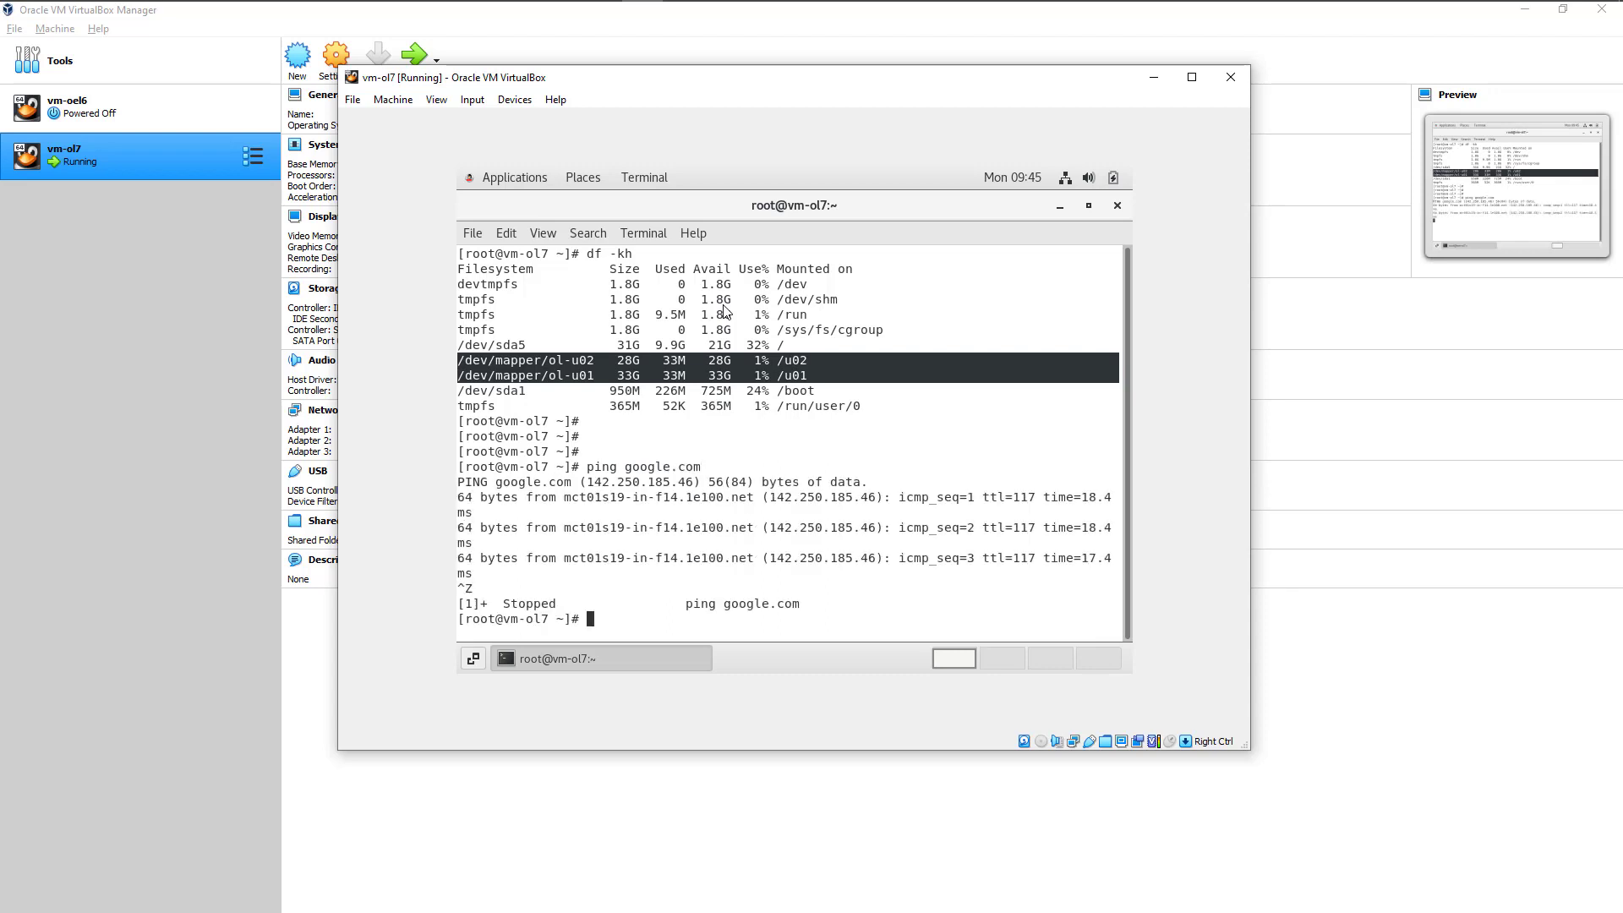
{"action": "key", "text": "Return"}
{"action": "key", "text": "Return"}
{"action": "key", "text": "Return"}
{"action": "key", "text": "Return"}
{"action": "key", "text": "Return"}
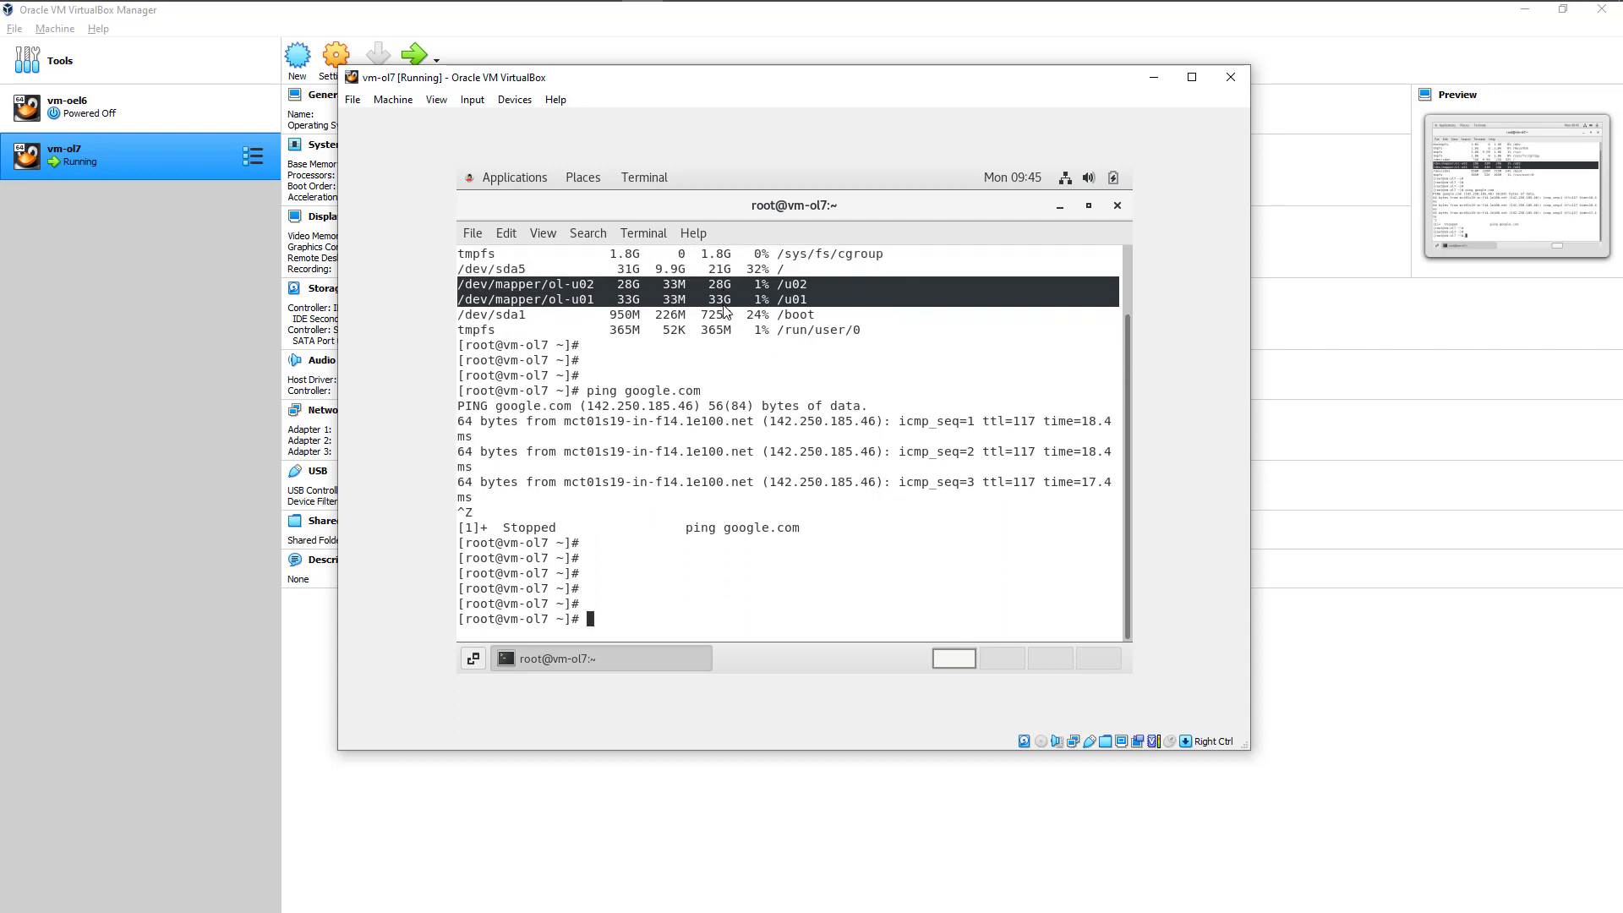
Step: Run ifconfig and examine the IP address of enp0s3 along with the other network interfaces
{"action": "type", "text": "ifconfig"}
{"action": "key", "text": "Return"}
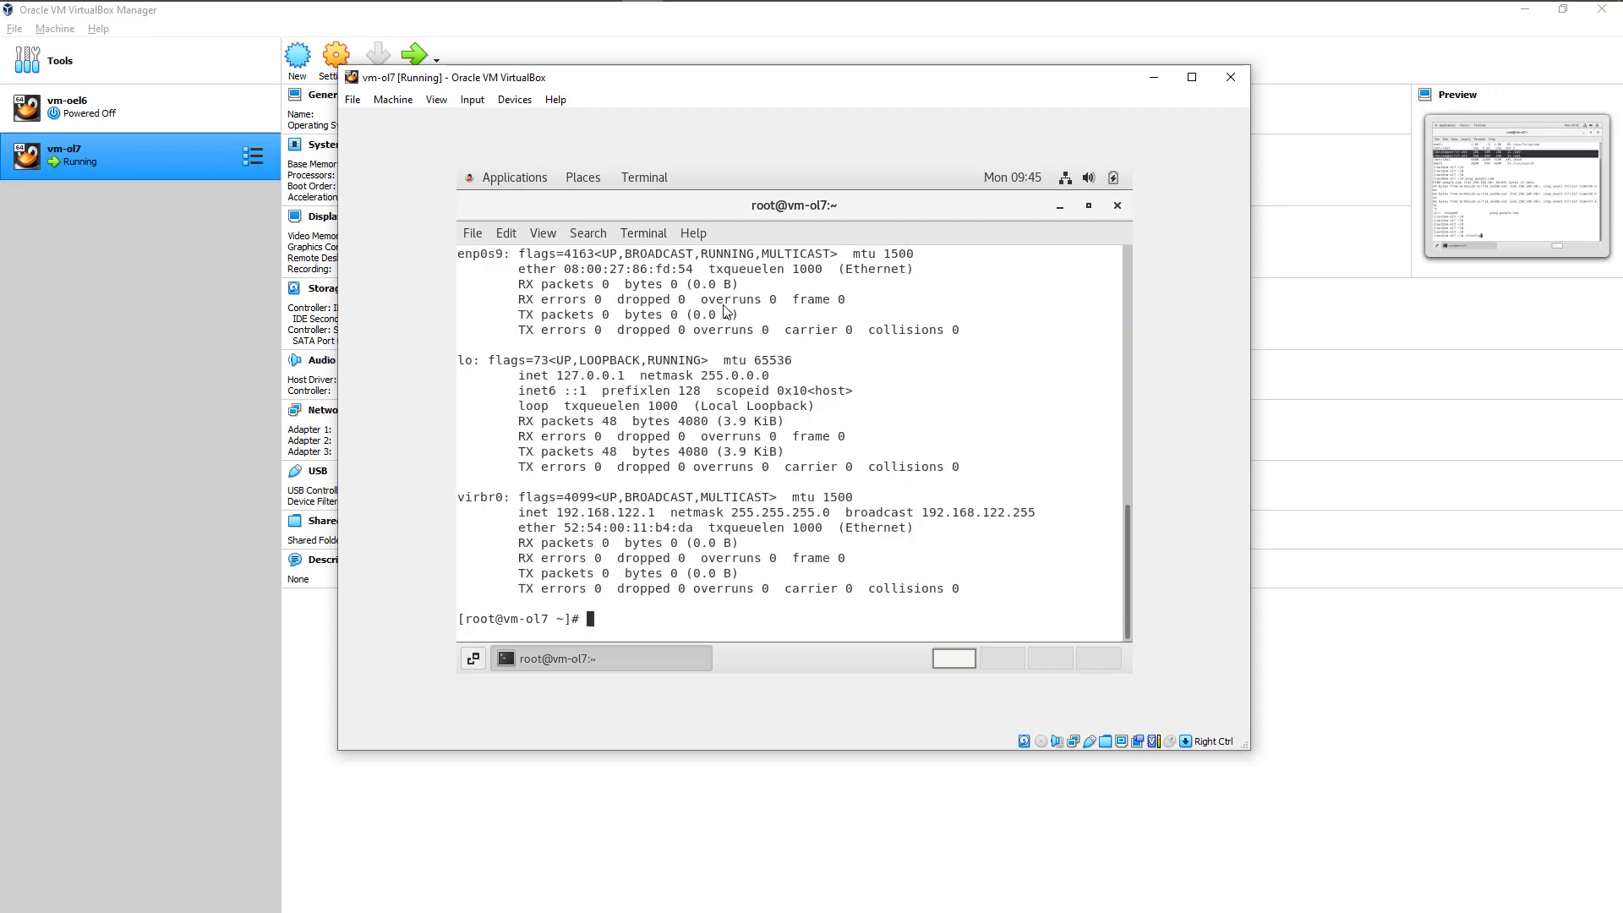
{"action": "scroll", "coordinate": [646, 404], "scroll_direction": "up", "scroll_amount": 4}
{"action": "scroll", "coordinate": [646, 402], "scroll_direction": "up", "scroll_amount": 4}
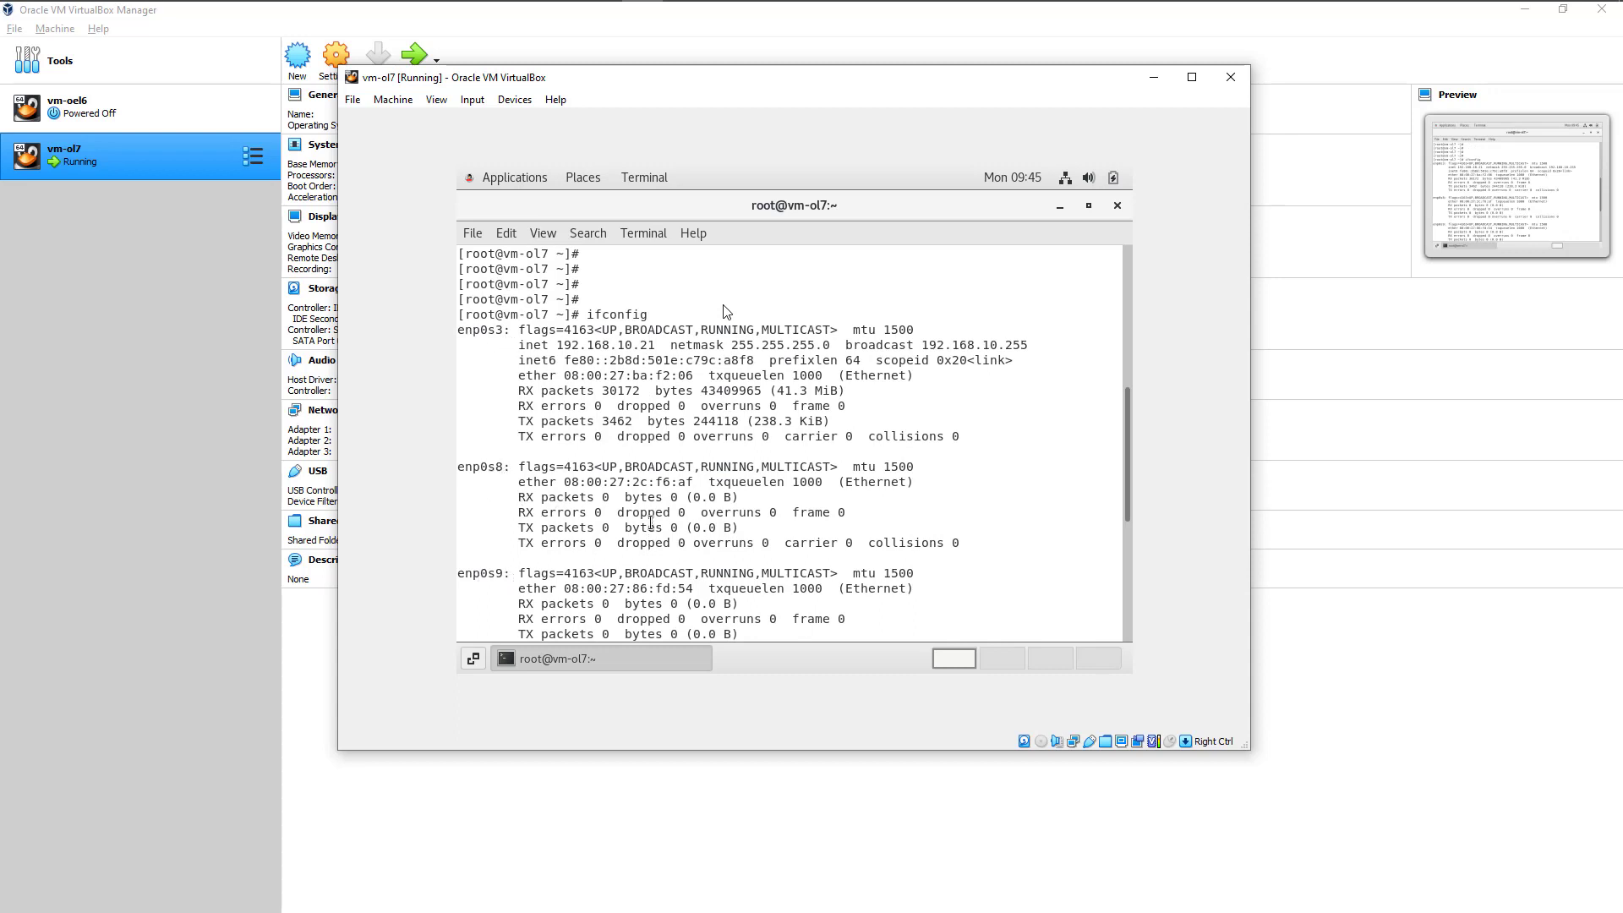
{"action": "scroll", "coordinate": [650, 524], "scroll_direction": "down", "scroll_amount": 1}
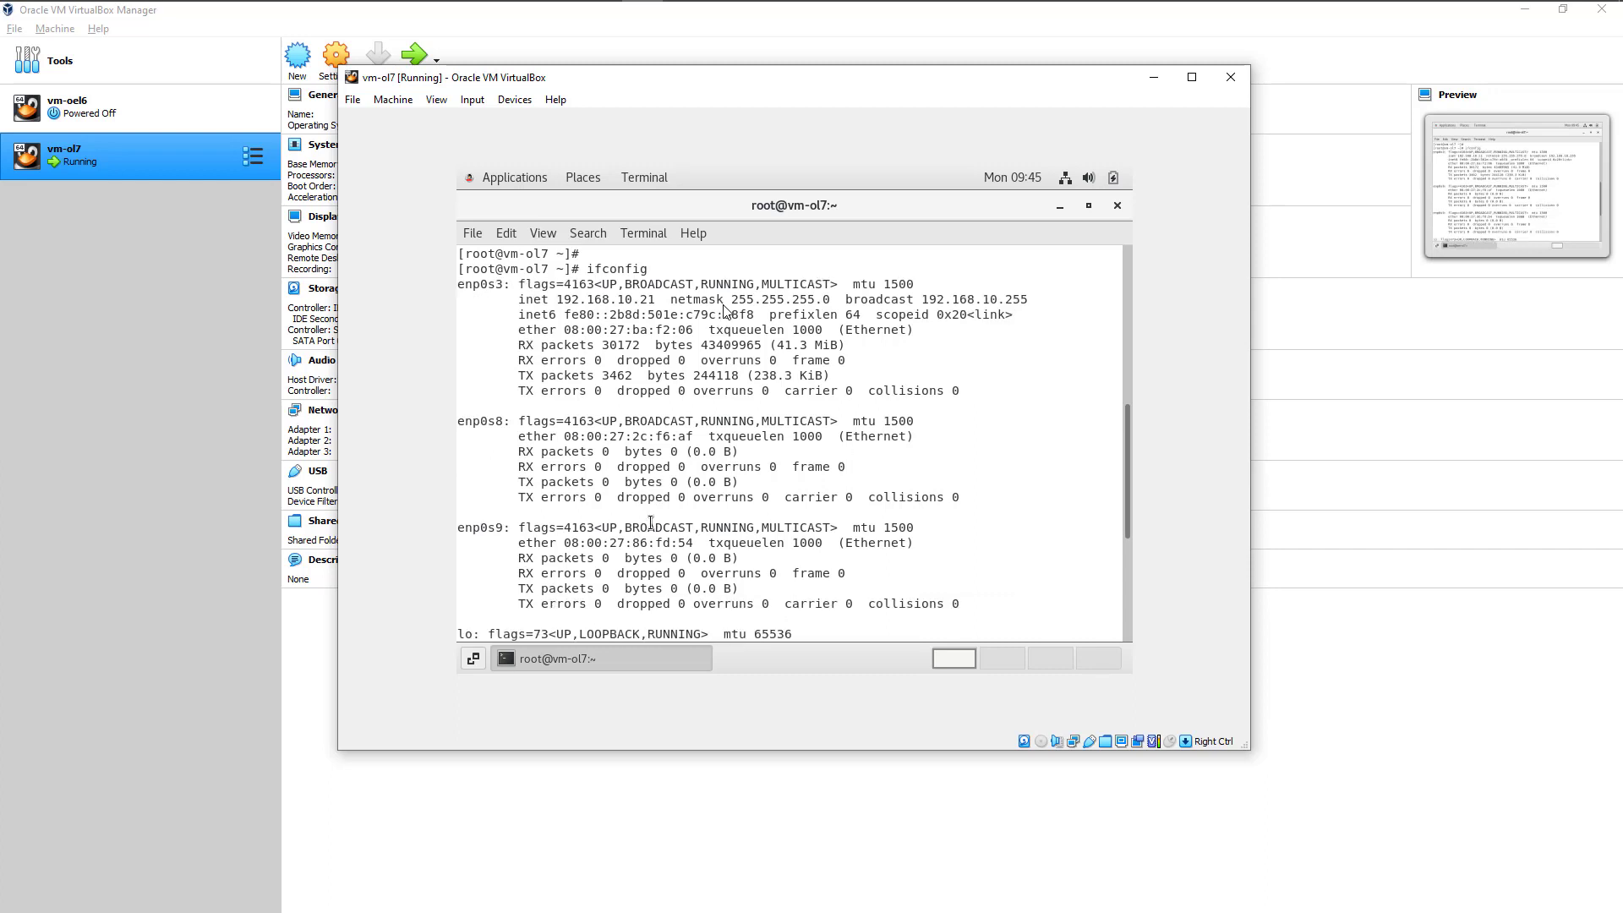
{"action": "left_click_drag", "start_coordinate": [557, 299], "coordinate": [659, 297]}
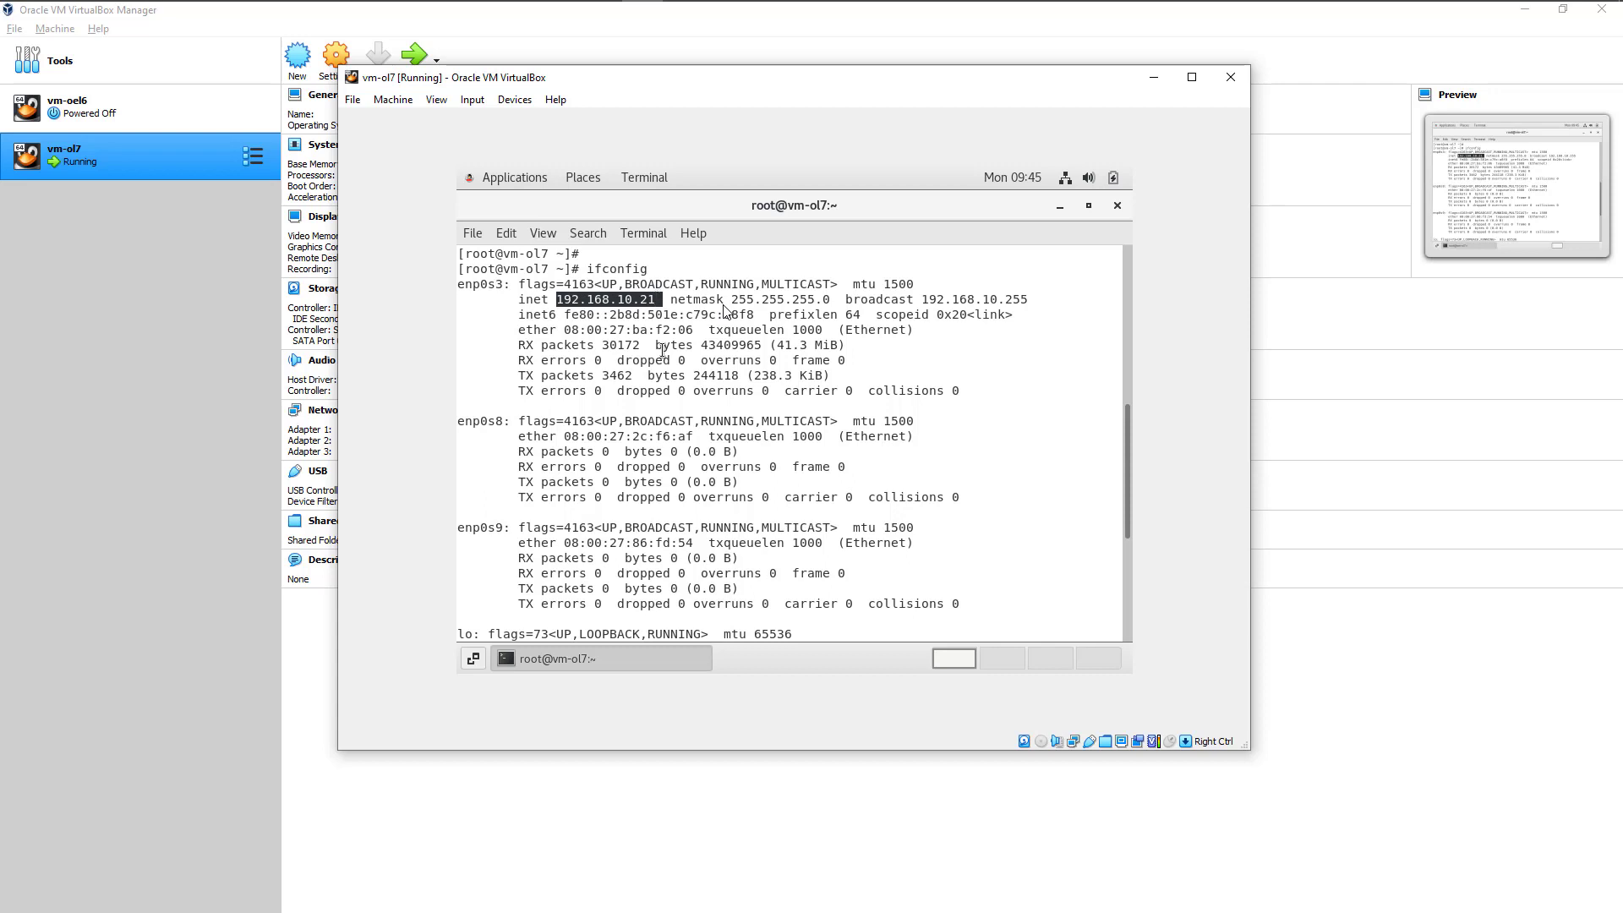
{"action": "scroll", "coordinate": [674, 420], "scroll_direction": "down", "scroll_amount": 6}
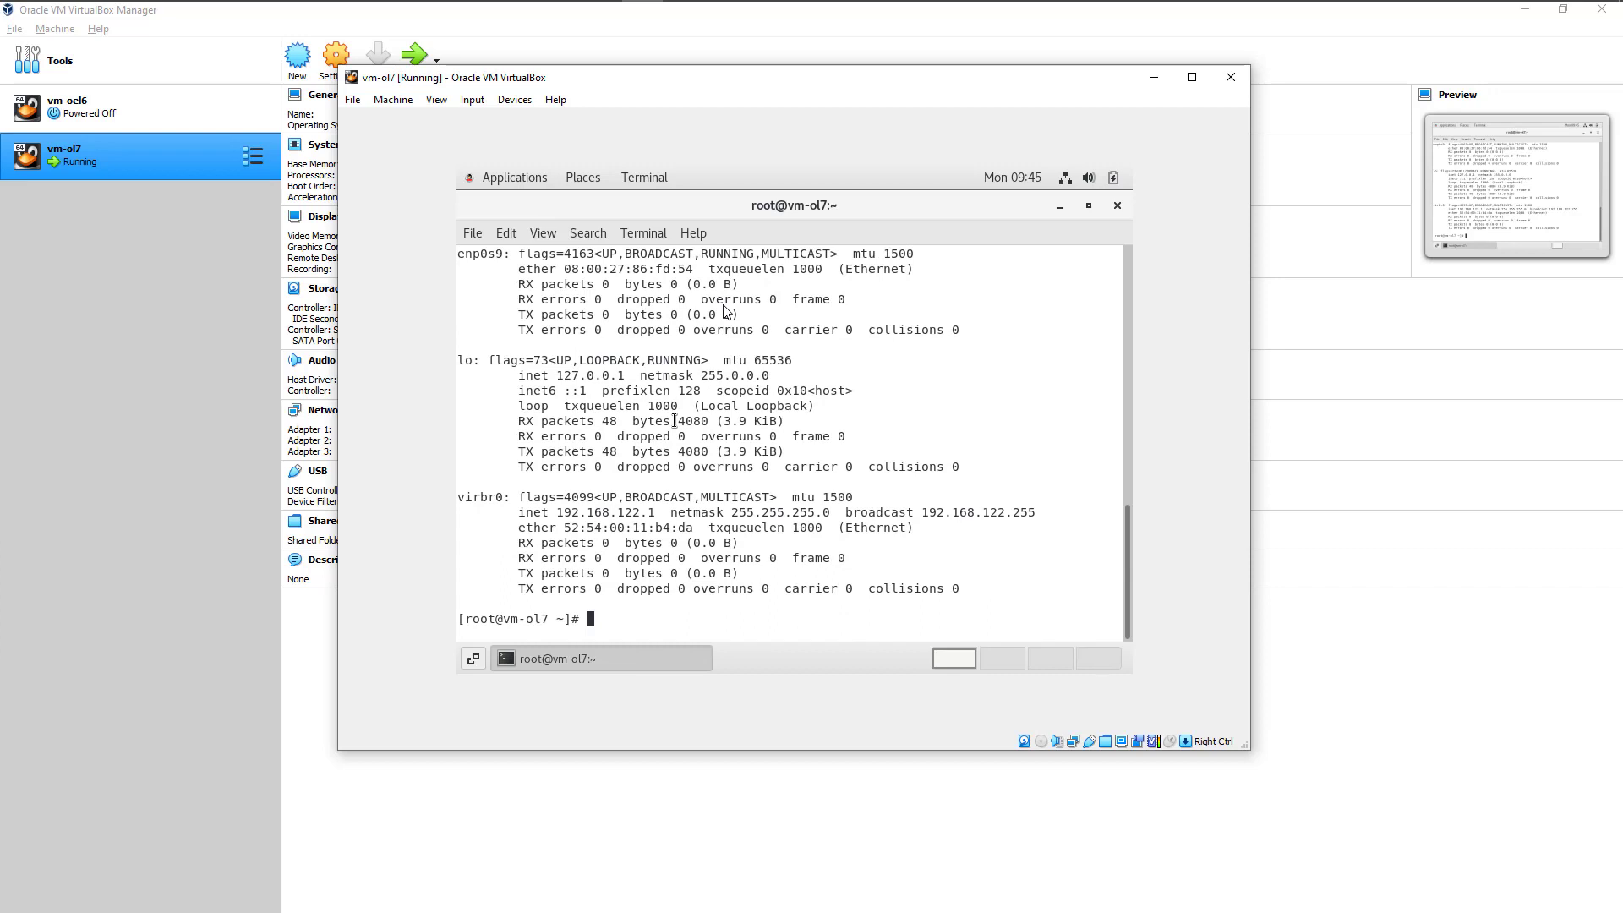
{"action": "key", "text": "Return"}
{"action": "key", "text": "Return"}
{"action": "key", "text": "Return"}
{"action": "key", "text": "Return"}
{"action": "key", "text": "Return"}
{"action": "key", "text": "Return"}
{"action": "key", "text": "Return"}
{"action": "key", "text": "Return"}
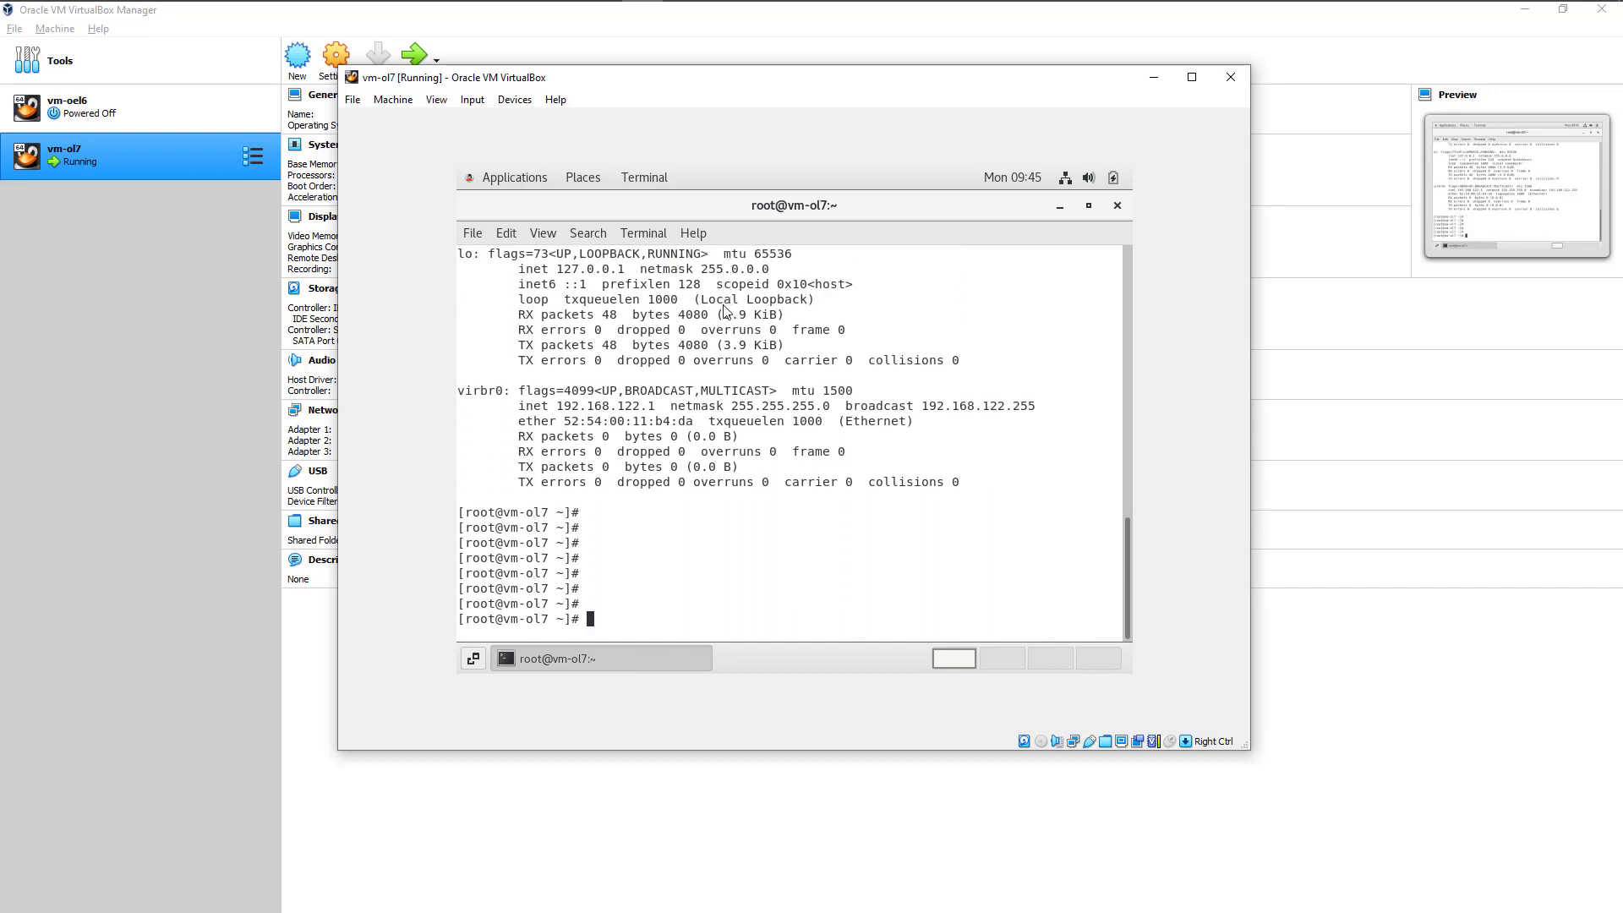
{"action": "key", "text": "Return"}
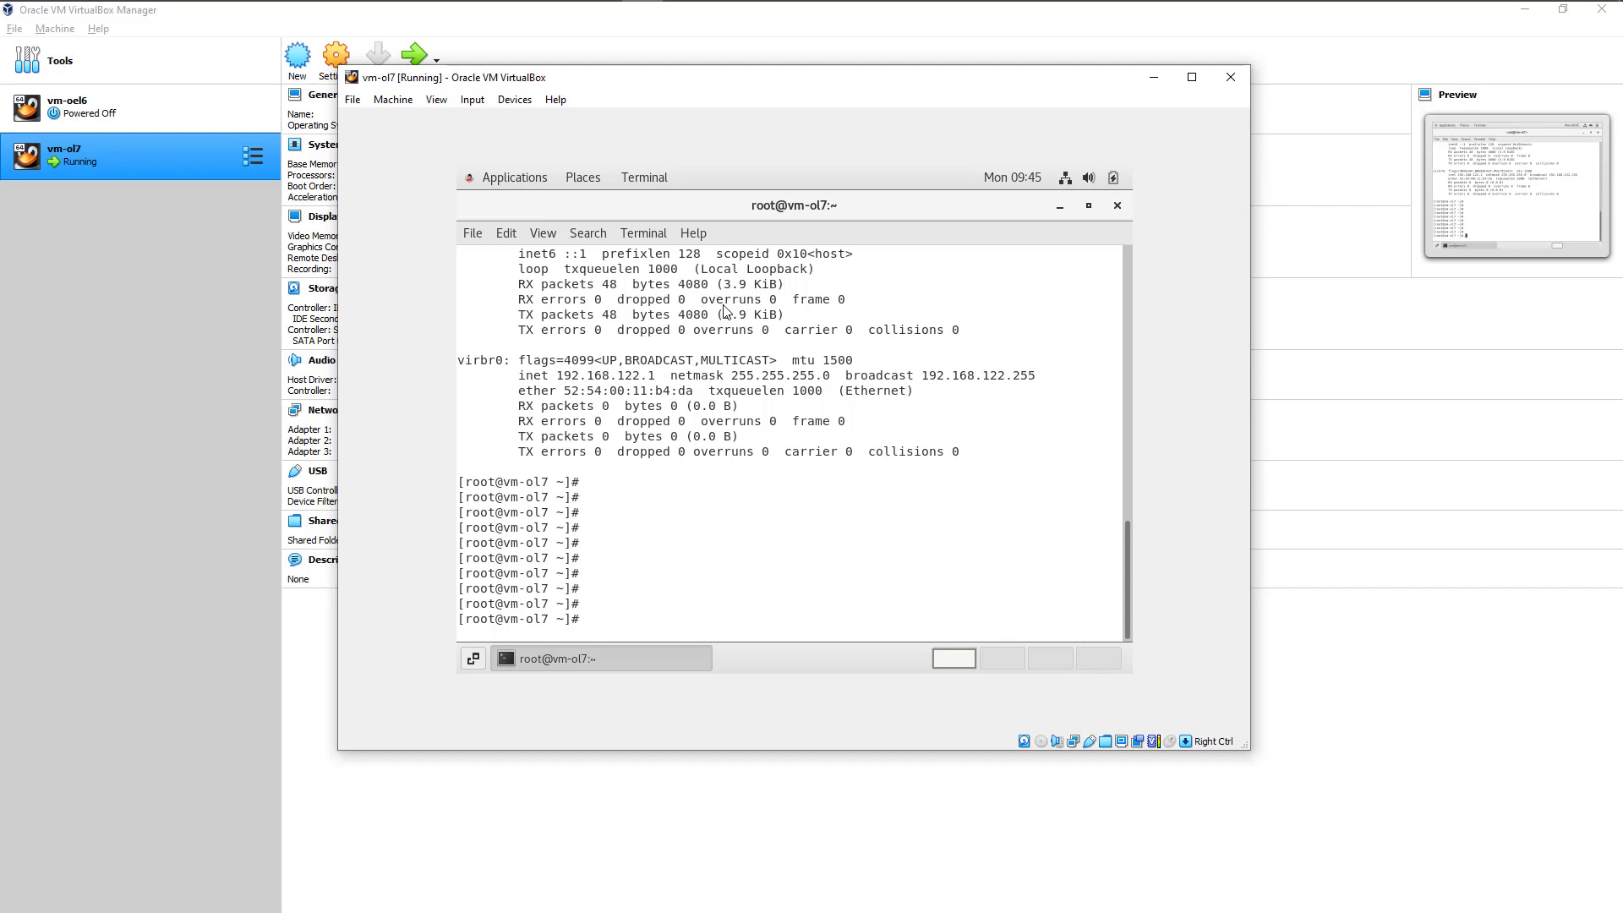
Step: Insert VBoxGuestAdditions.iso into the virtual optical drive, run its installer, and close the installation window when it finishes
{"action": "left_click", "coordinate": [514, 99]}
{"action": "mouse_move", "coordinate": [606, 119]}
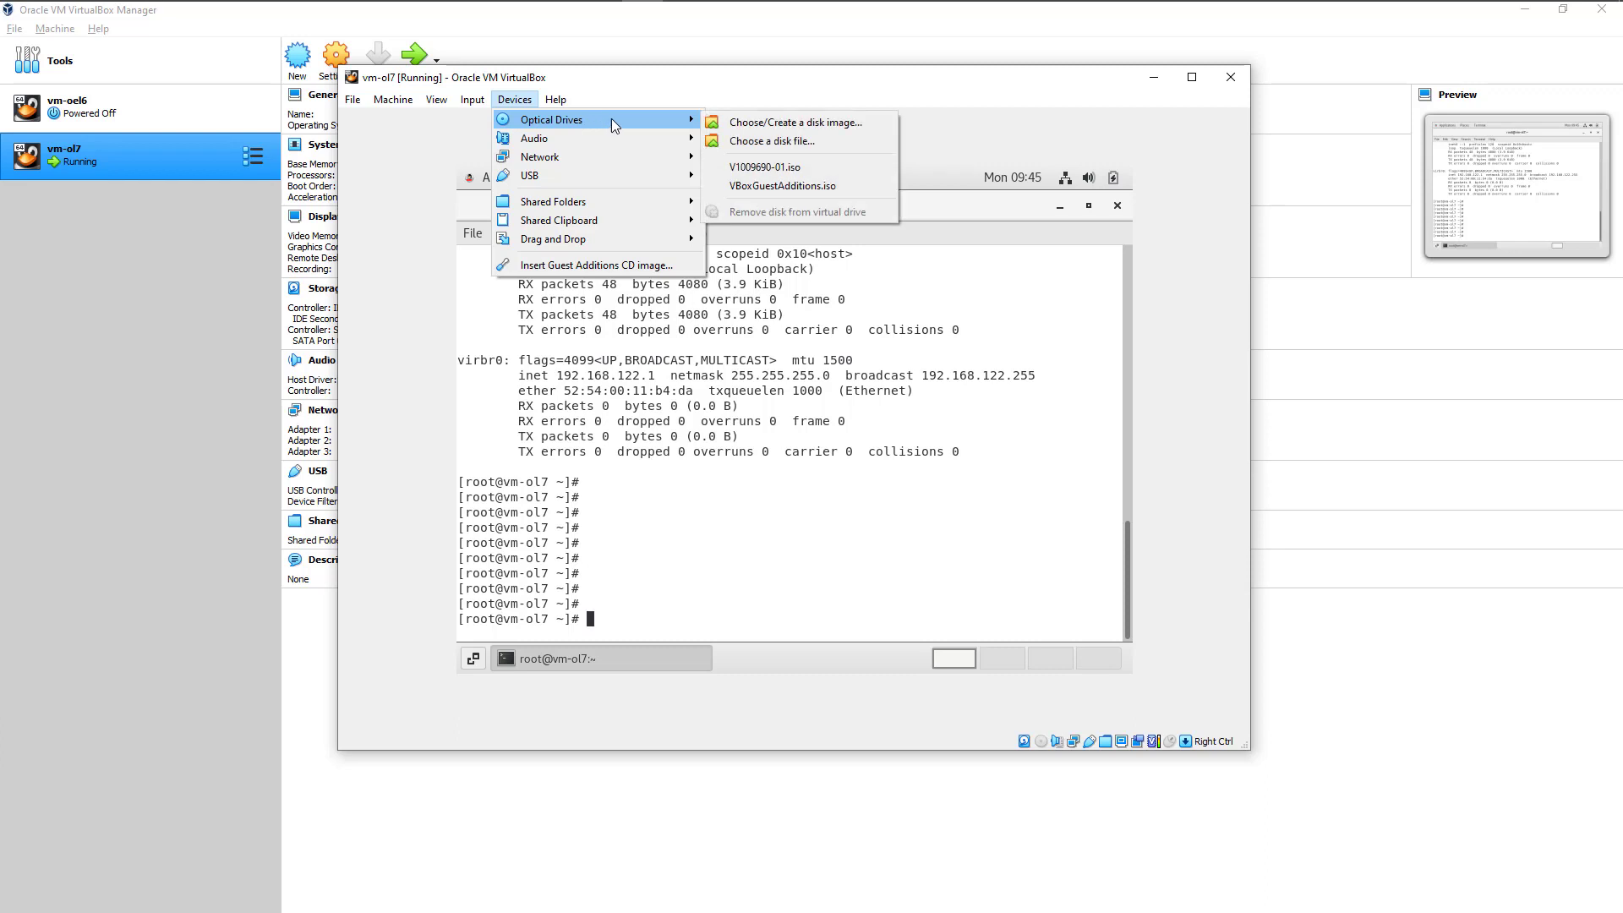
{"action": "left_click", "coordinate": [769, 185]}
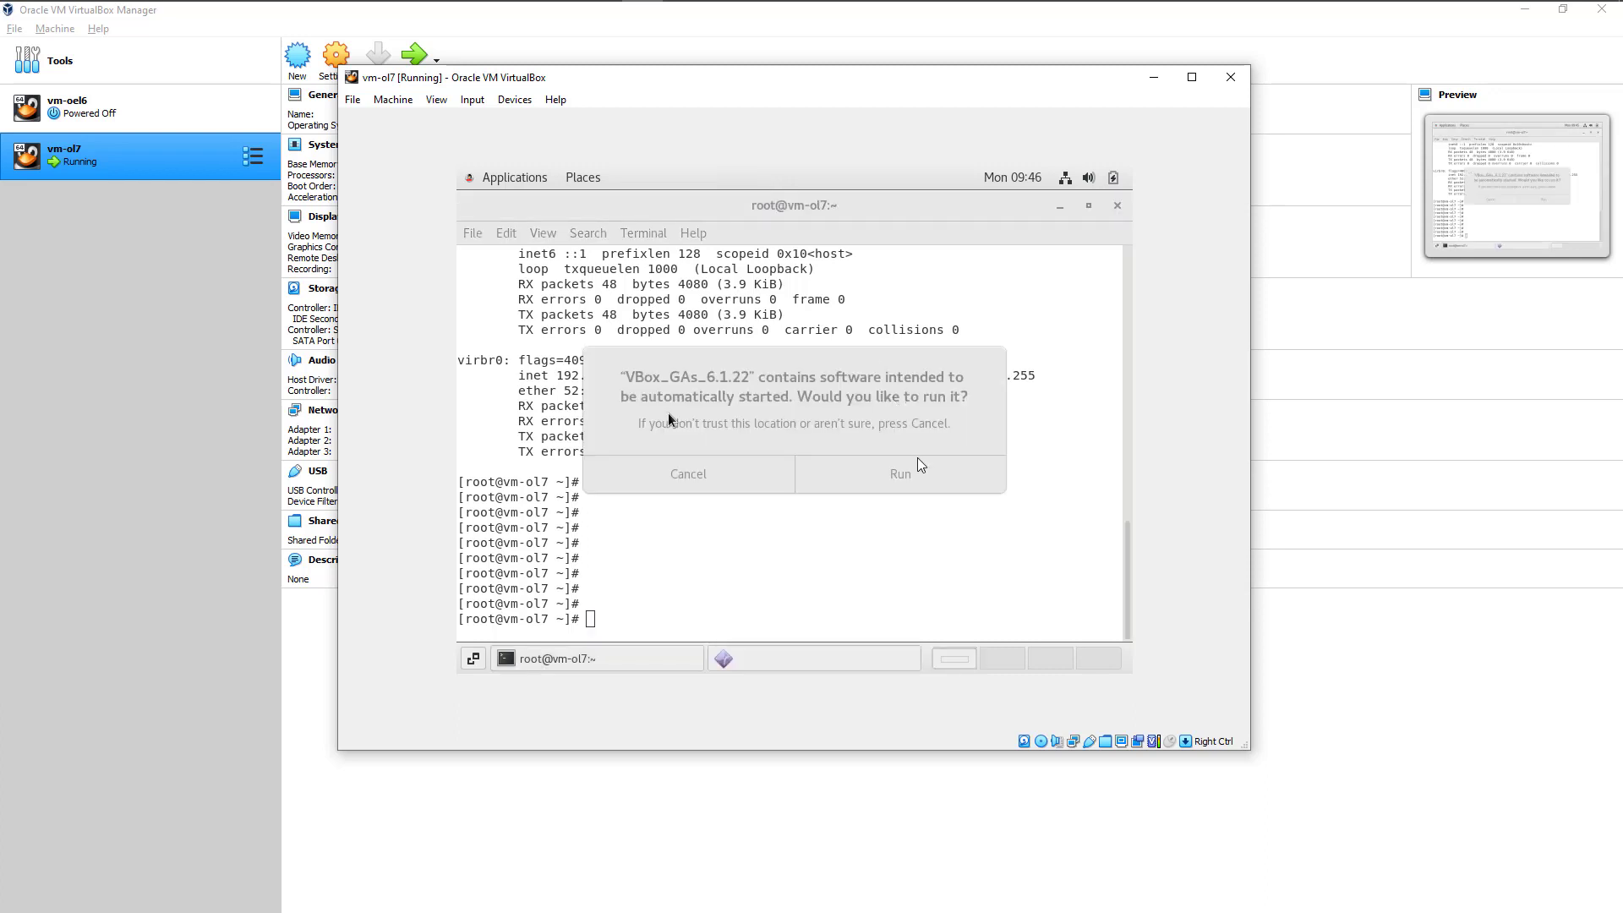
{"action": "left_click", "coordinate": [916, 475]}
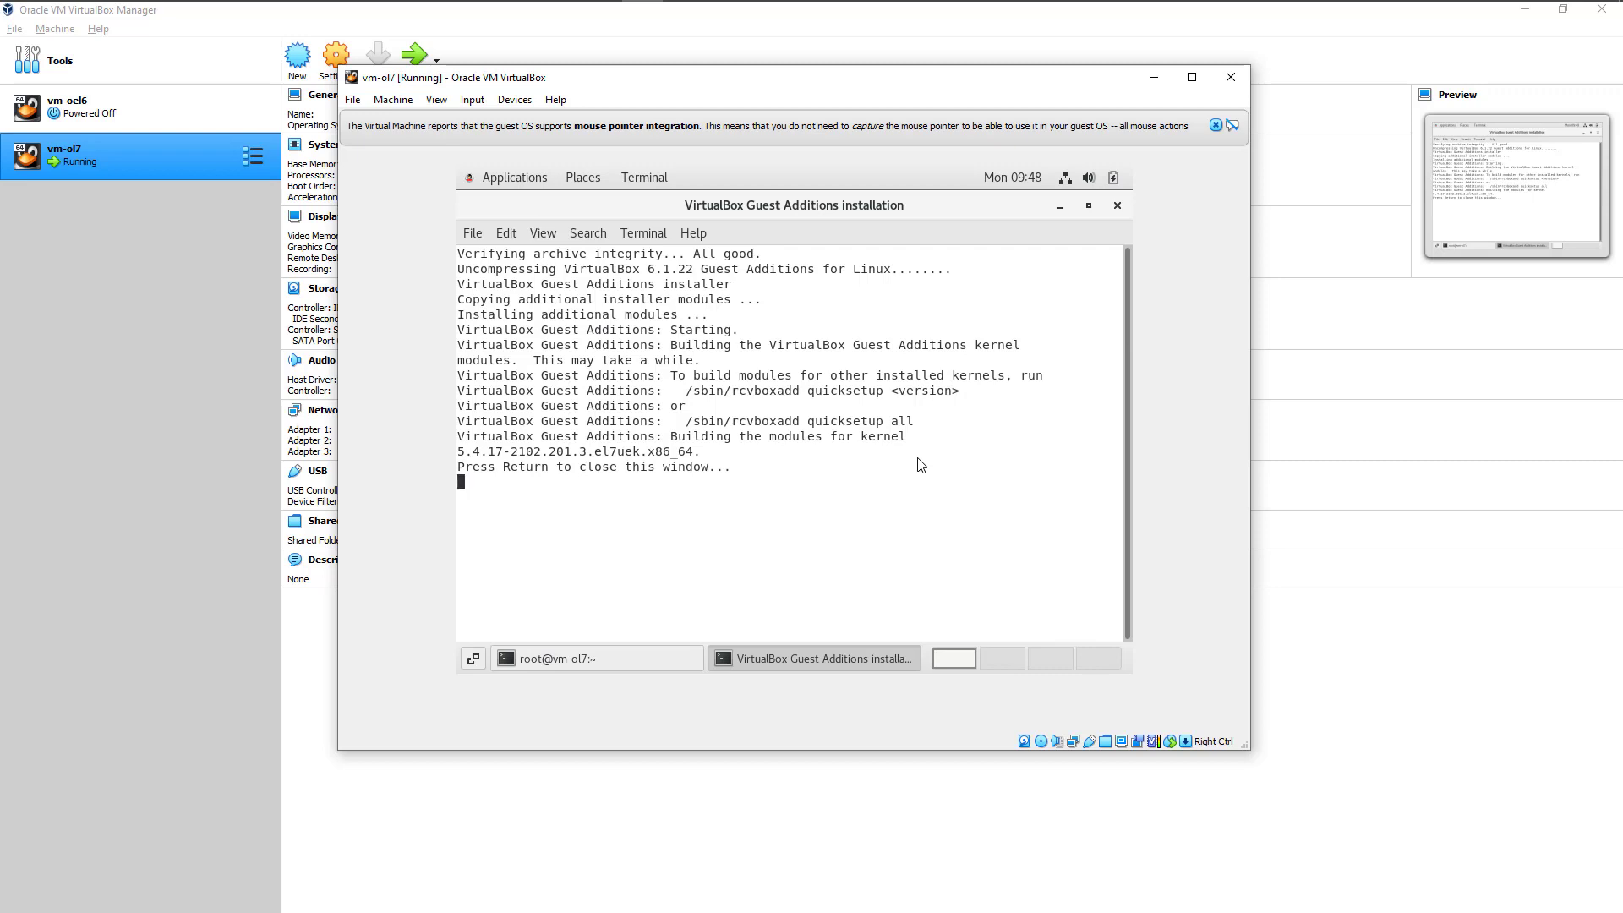
{"action": "key", "text": "Return"}
{"action": "key", "text": "Return"}
{"action": "key", "text": "Return"}
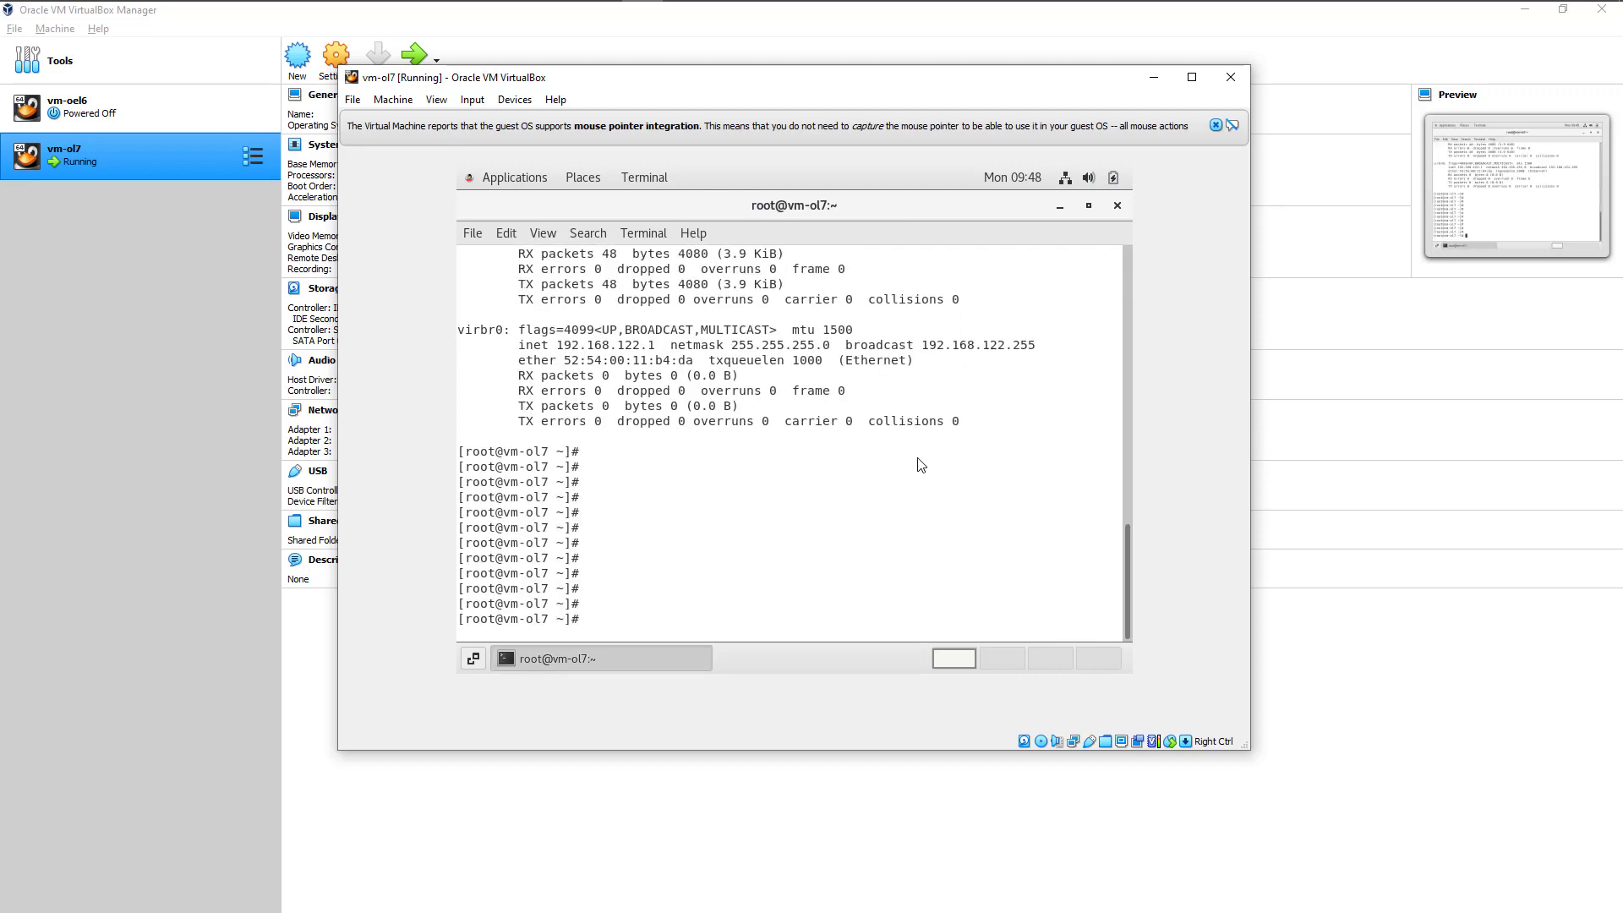
Step: Check the virtual machine's display options for the availability of Auto-resize Guest Display
{"action": "left_click", "coordinate": [436, 101]}
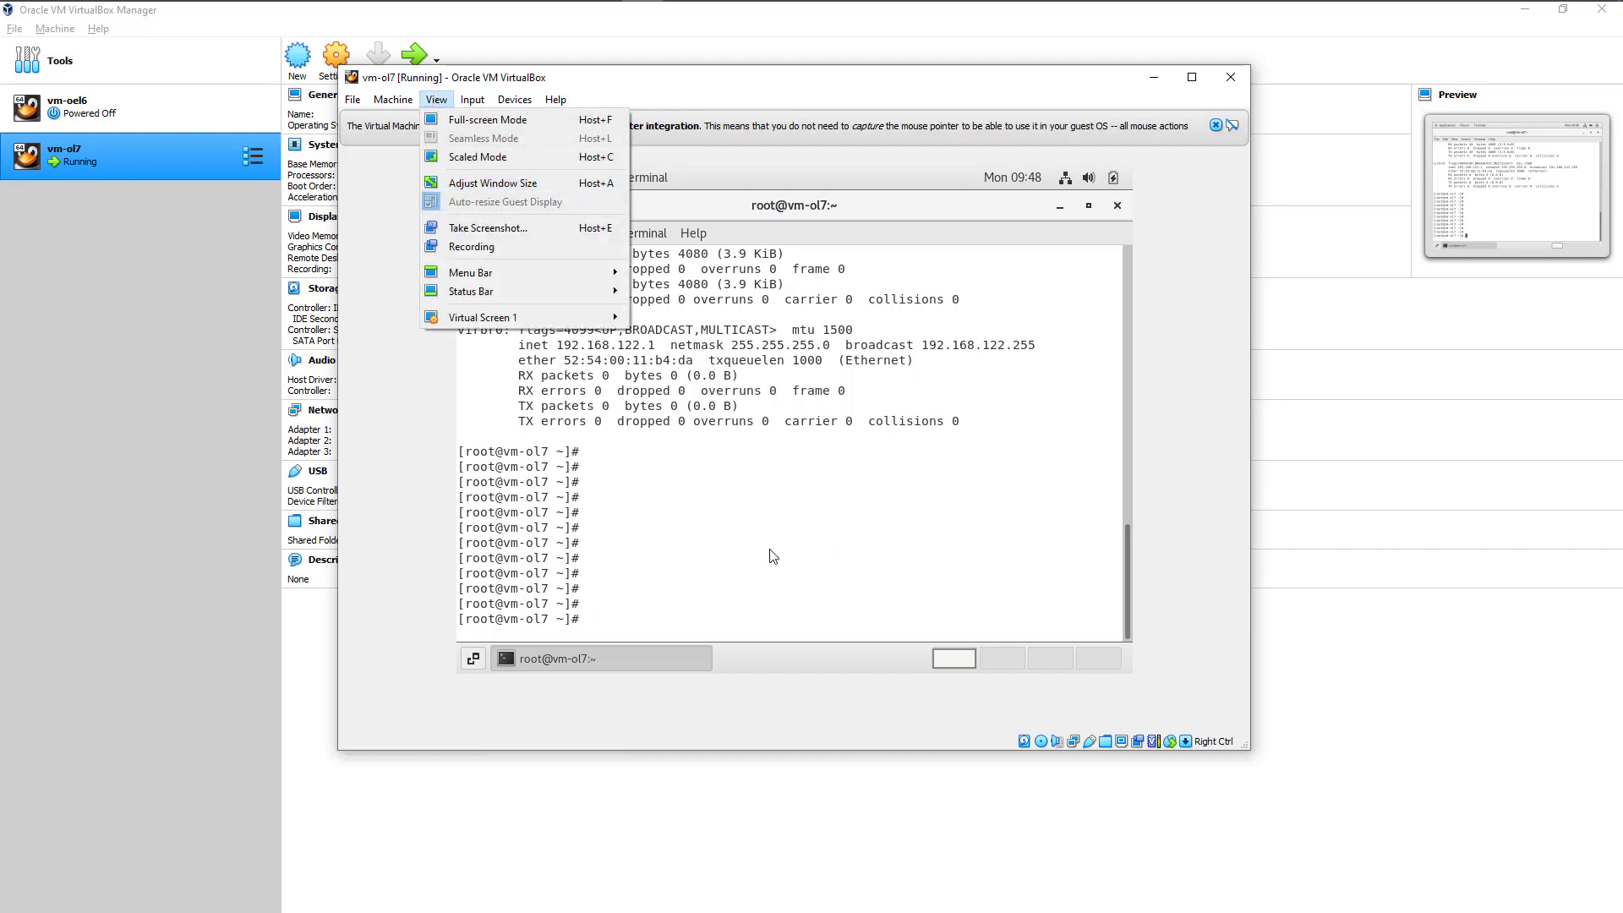
{"action": "key", "text": "alt+F1"}
{"action": "key", "text": "Right"}
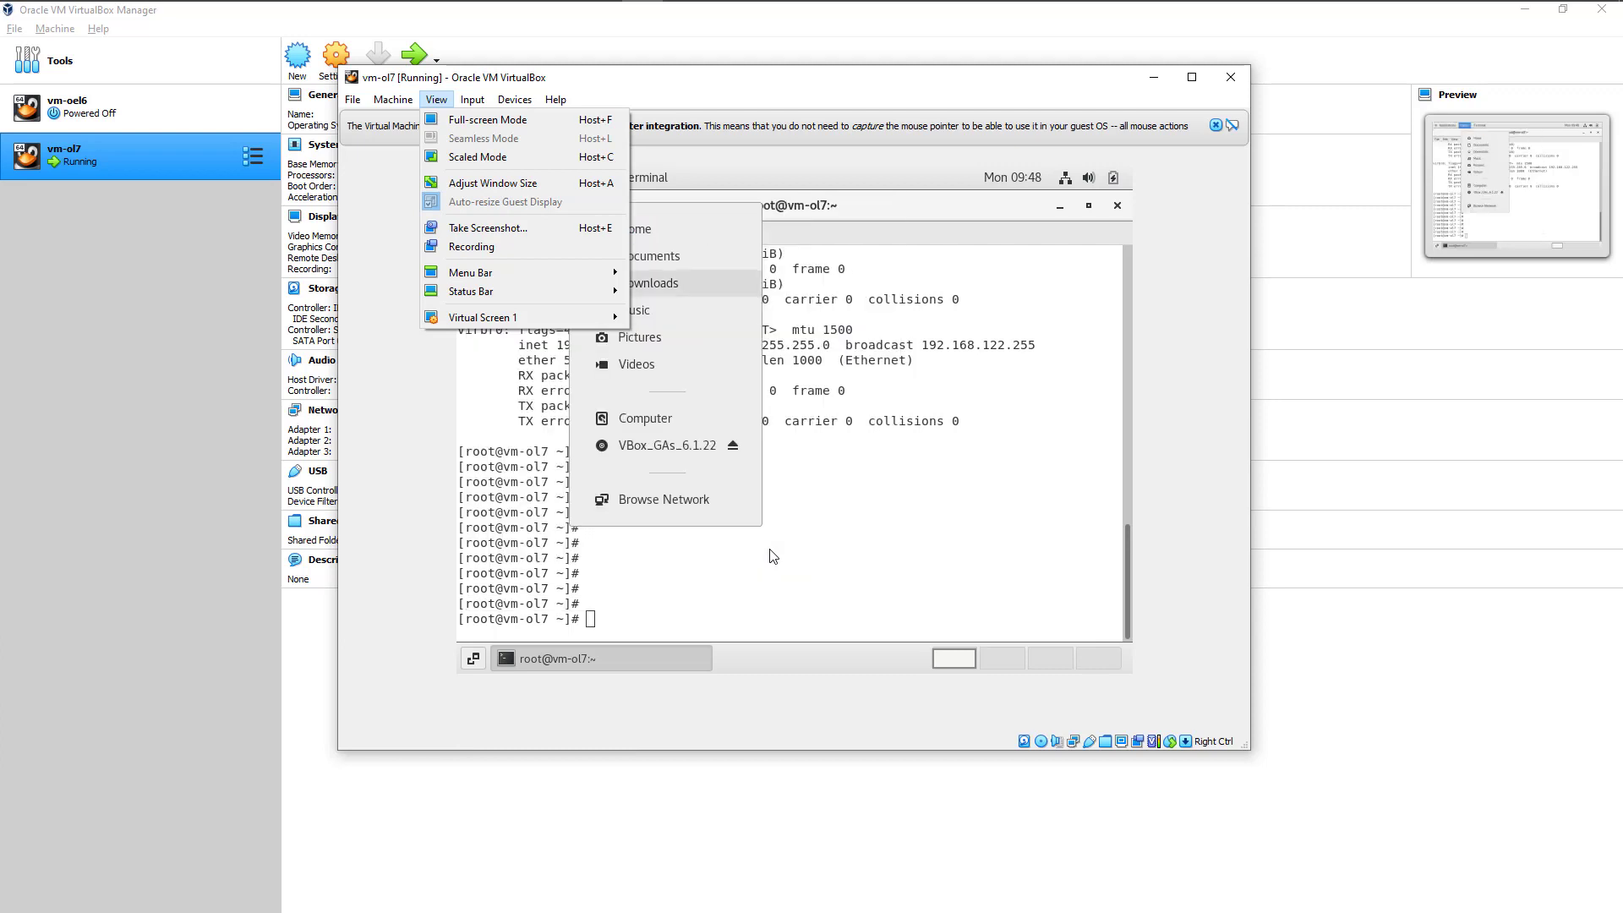
{"action": "key", "text": "Up"}
{"action": "key", "text": "Left"}
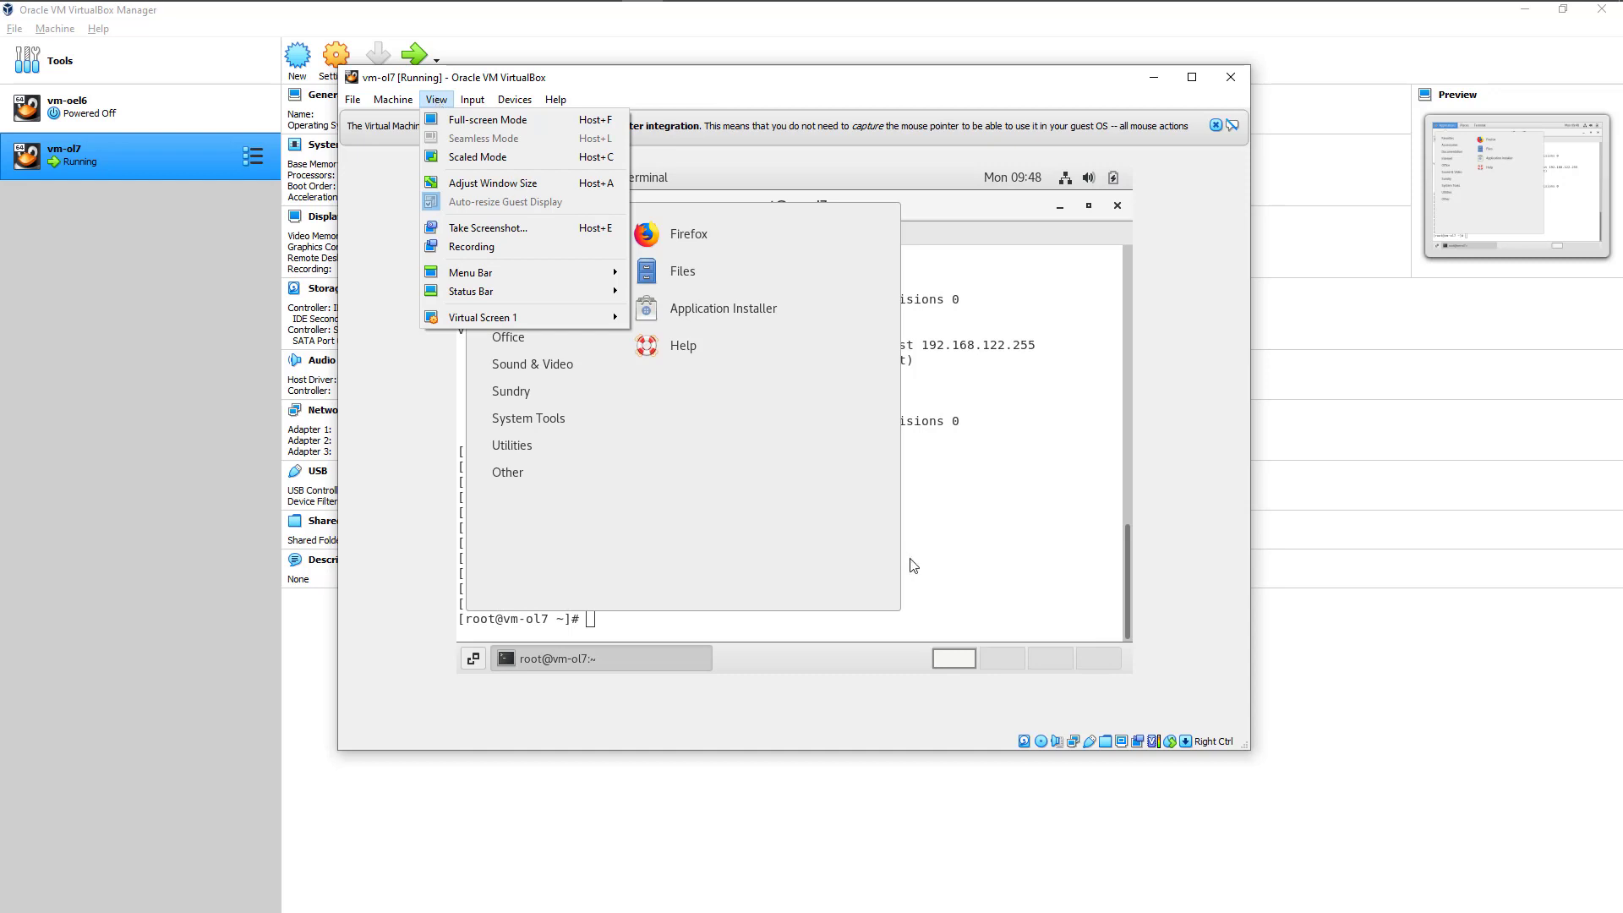
{"action": "left_click", "coordinate": [436, 105]}
{"action": "left_click", "coordinate": [848, 553]}
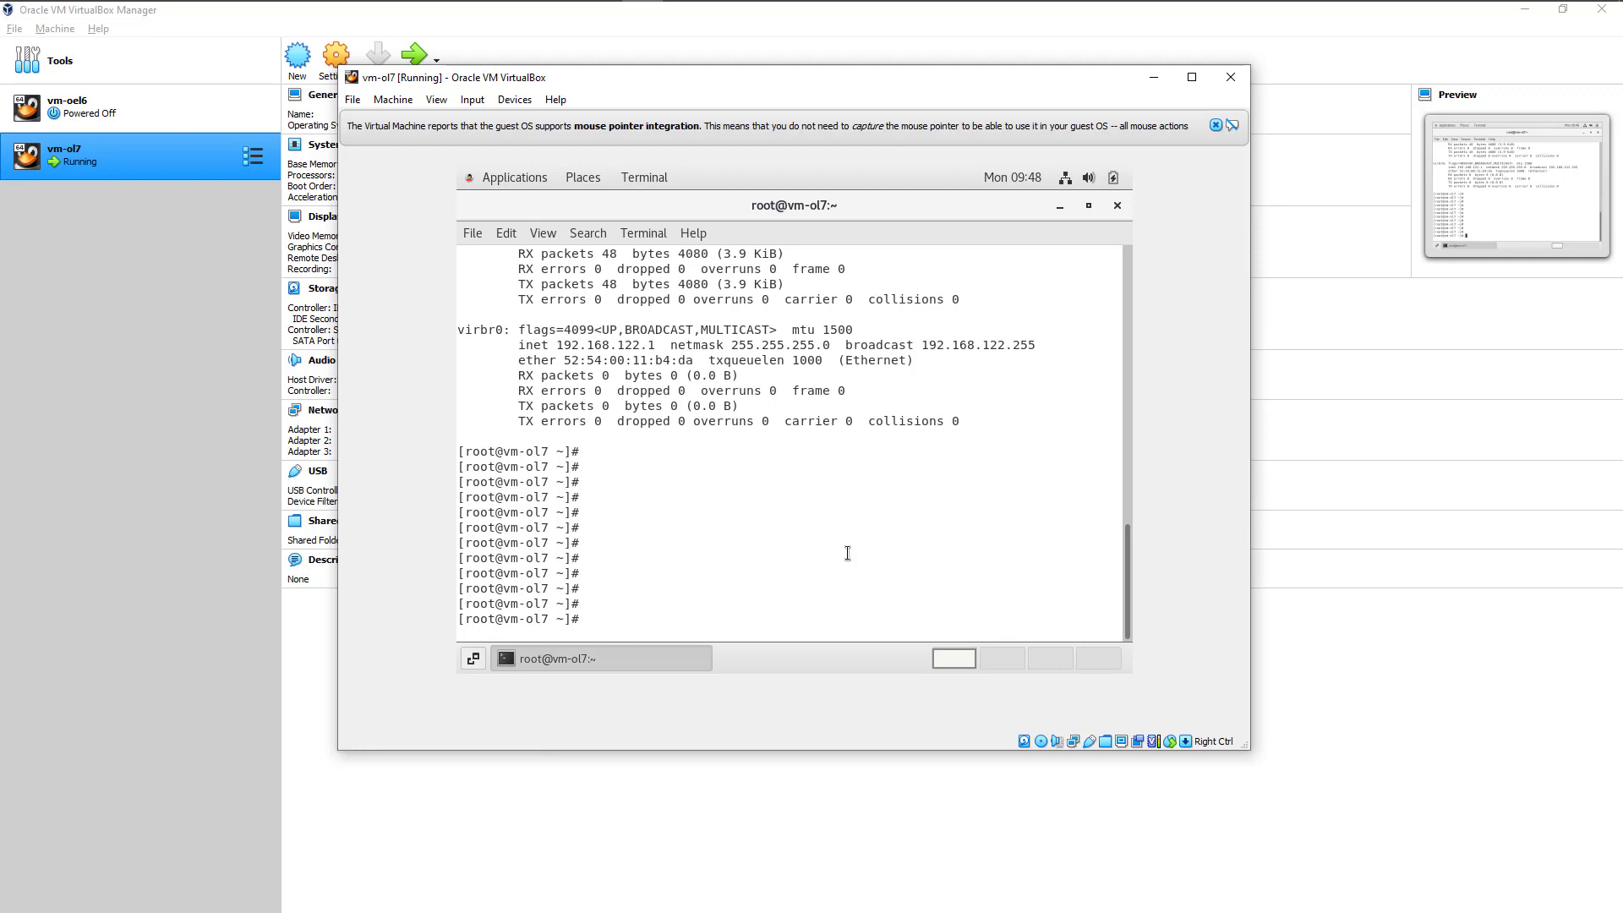
Step: Restart the guest with the reboot command and boot the Oracle Linux Server 7.9 Unbreakable Enterprise Kernel entry
{"action": "type", "text": "ro"}
{"action": "key", "text": "BackSpace"}
{"action": "key", "text": "BackSpace"}
{"action": "key", "text": "BackSpace"}
{"action": "key", "text": "BackSpace"}
{"action": "type", "text": "rebvoo"}
{"action": "key", "text": "BackSpace"}
{"action": "key", "text": "BackSpace"}
{"action": "key", "text": "BackSpace"}
{"action": "type", "text": "oot"}
{"action": "key", "text": "Return"}
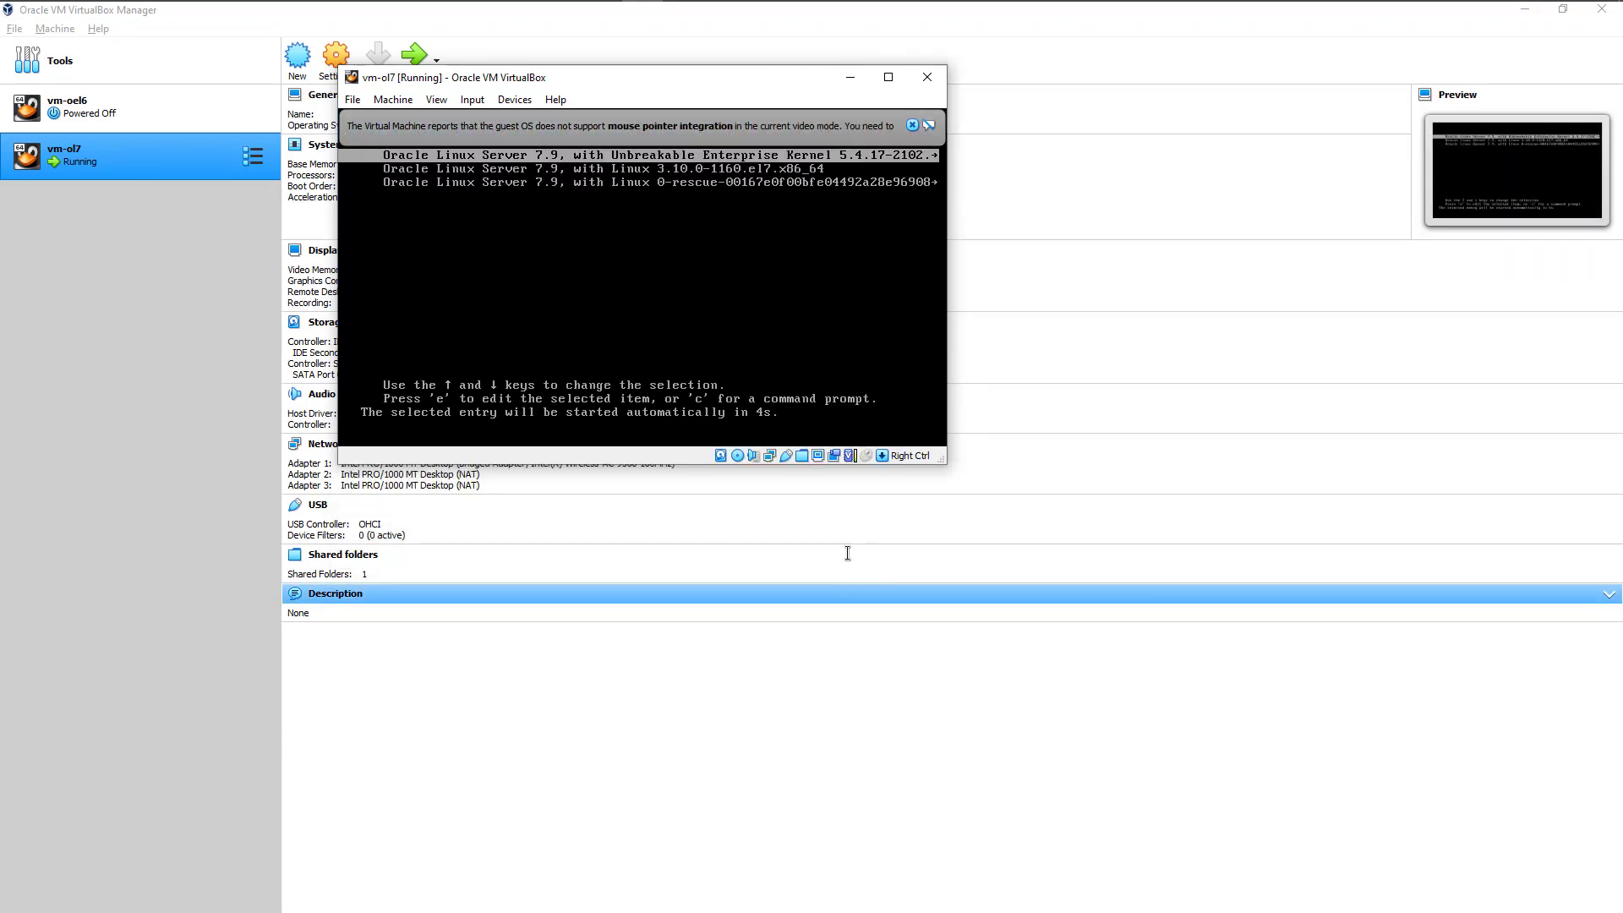
{"action": "key", "text": "Return"}
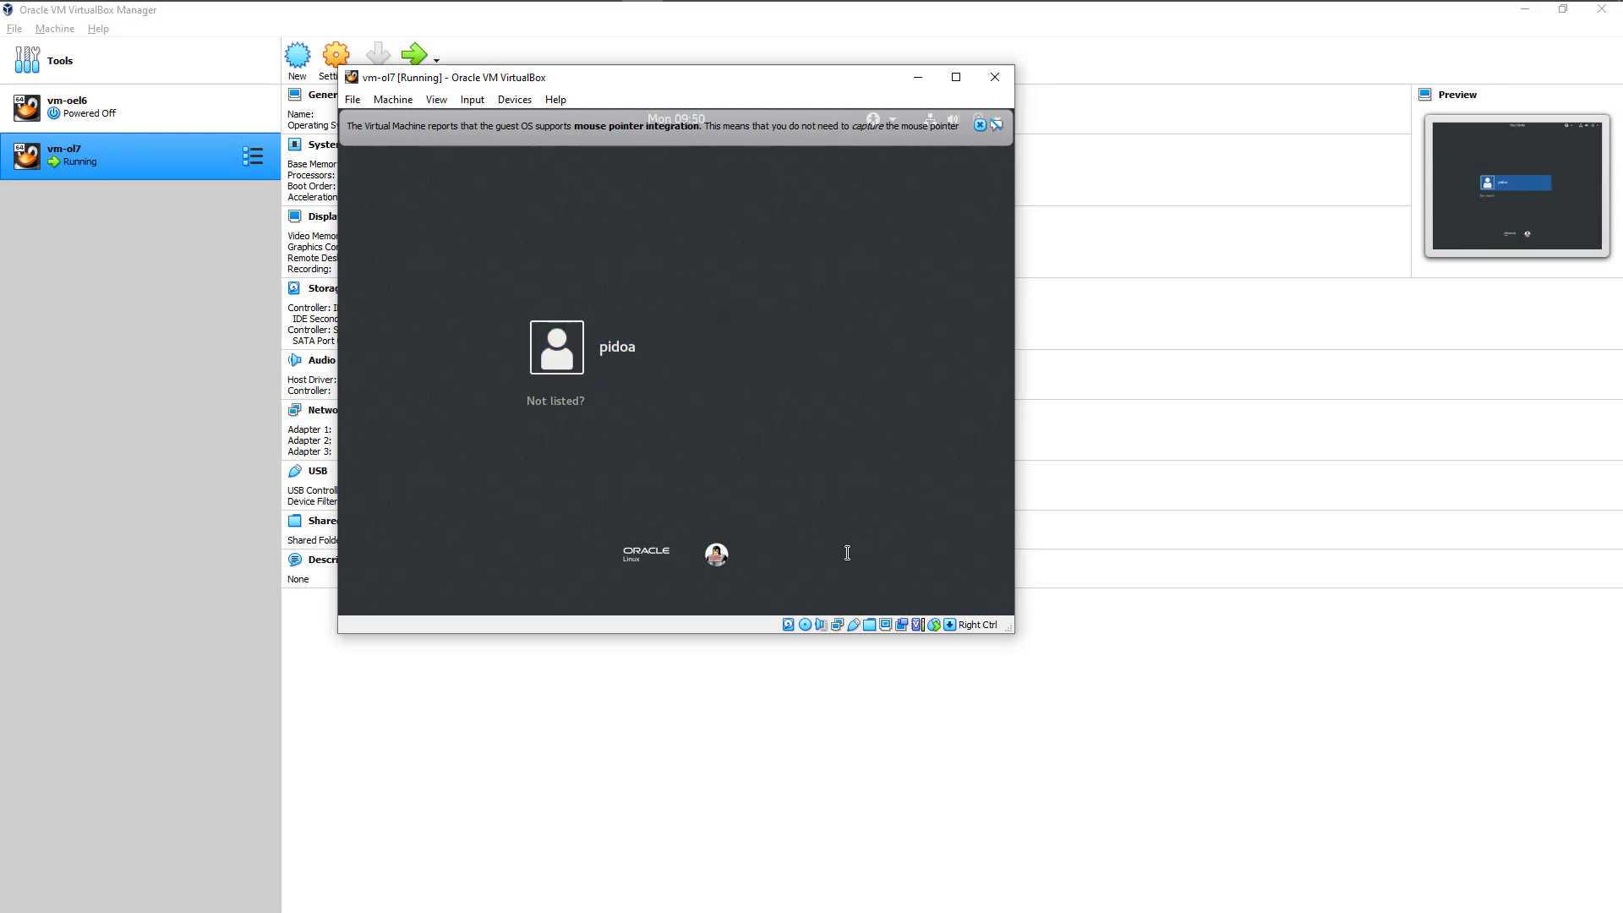
Step: Sign in to the desktop as the unlisted user root with the root password
{"action": "left_click", "coordinate": [575, 410]}
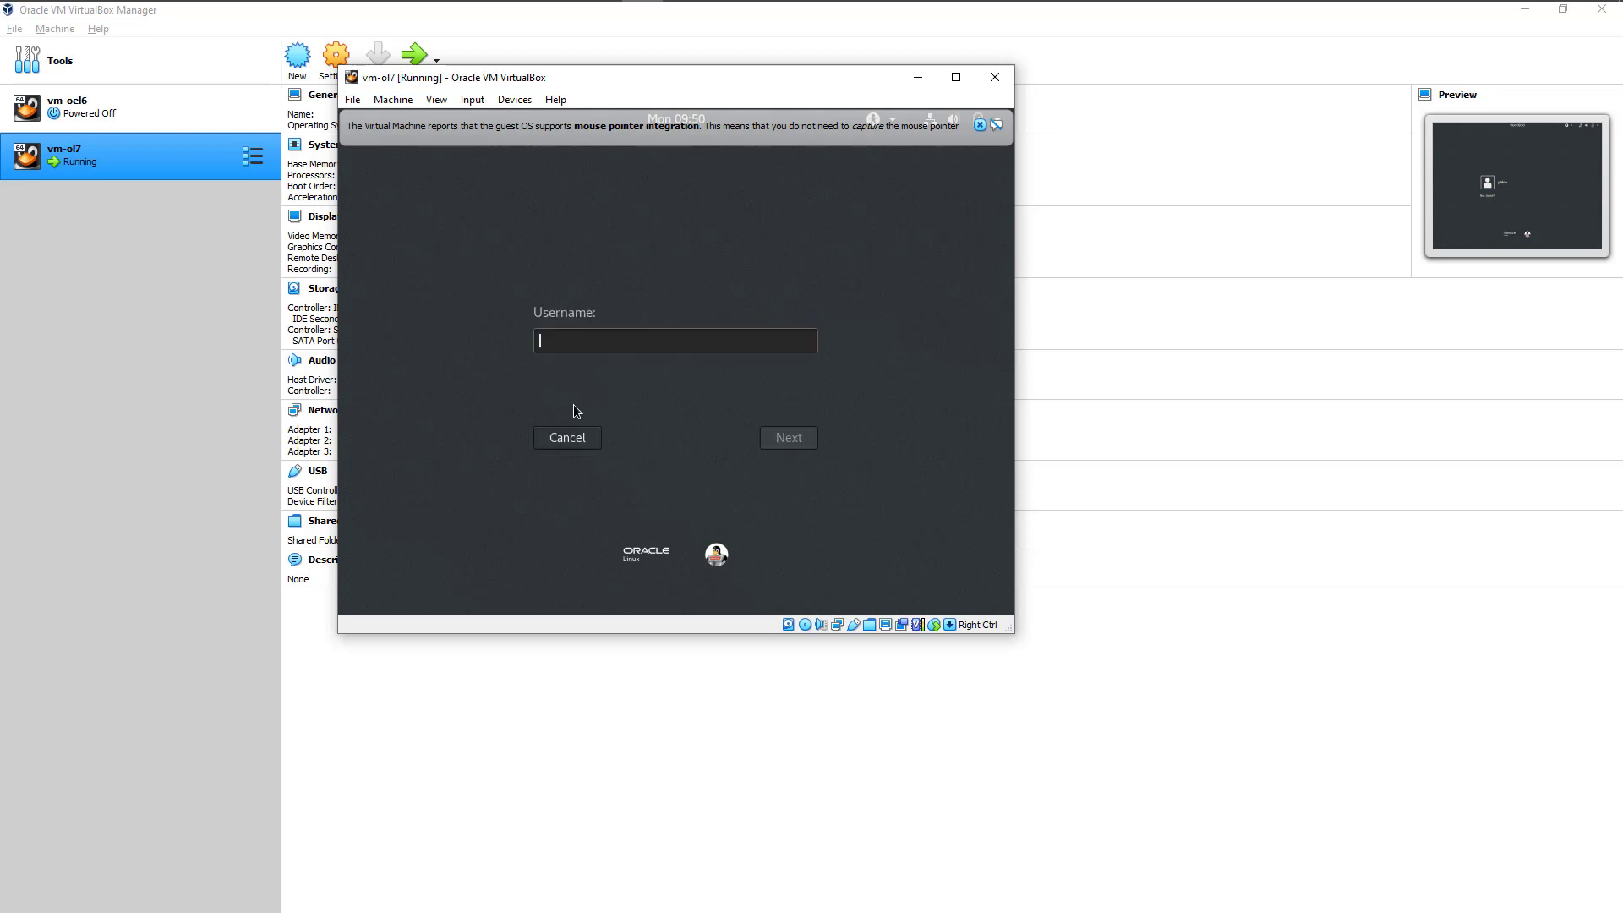
{"action": "type", "text": "root"}
{"action": "key", "text": "Return"}
{"action": "type", "text": "root"}
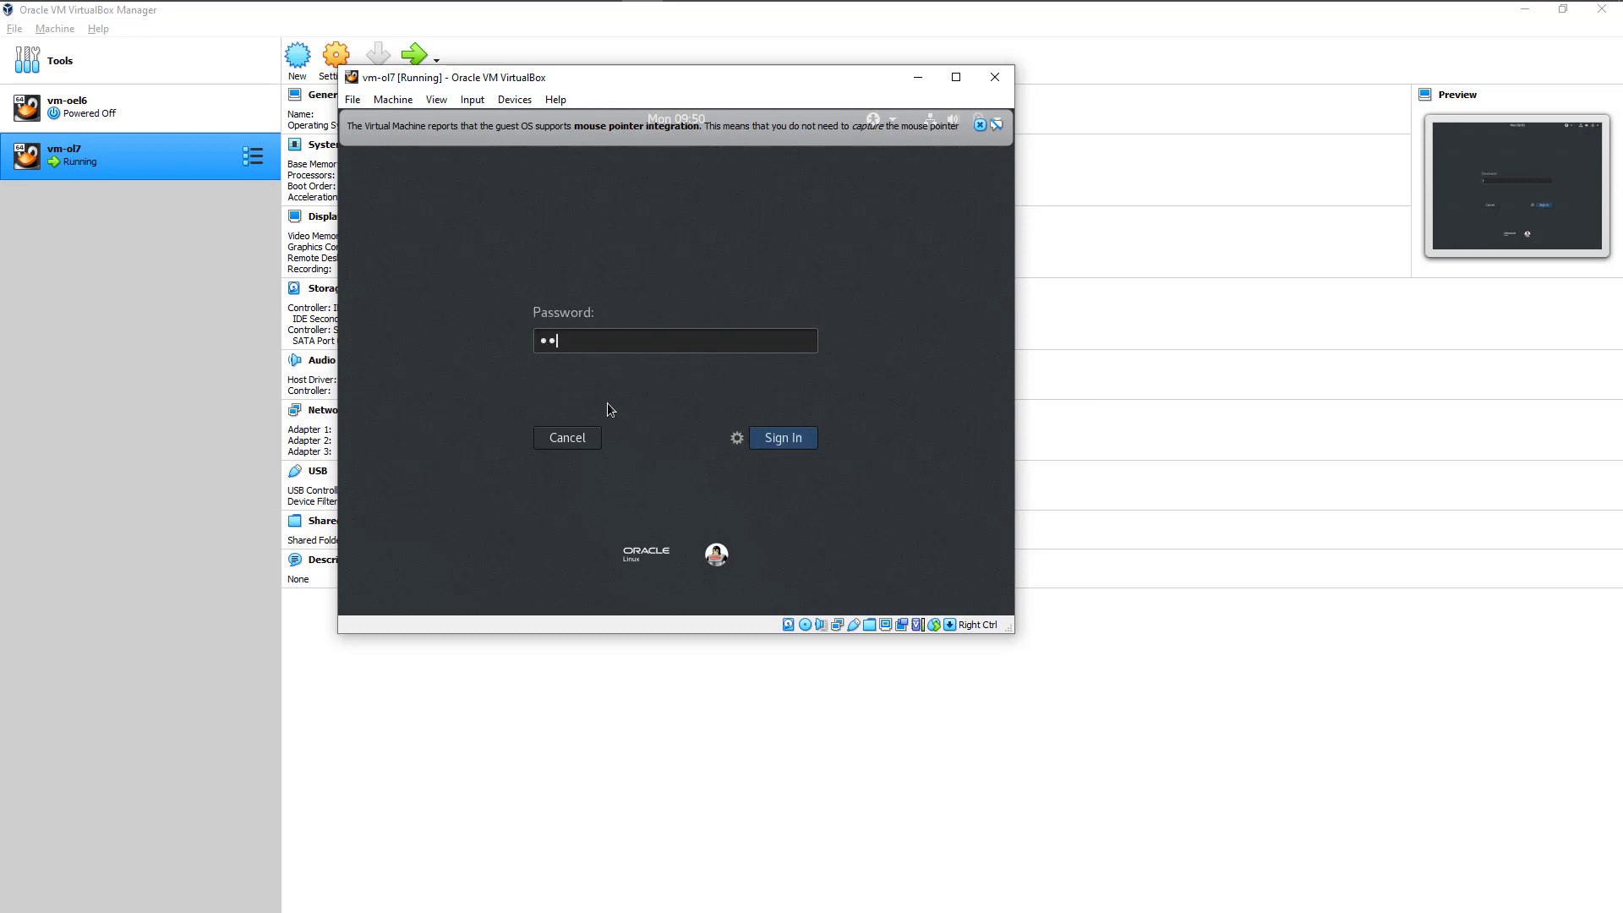
{"action": "type", "text": "1234"}
{"action": "key", "text": "Return"}
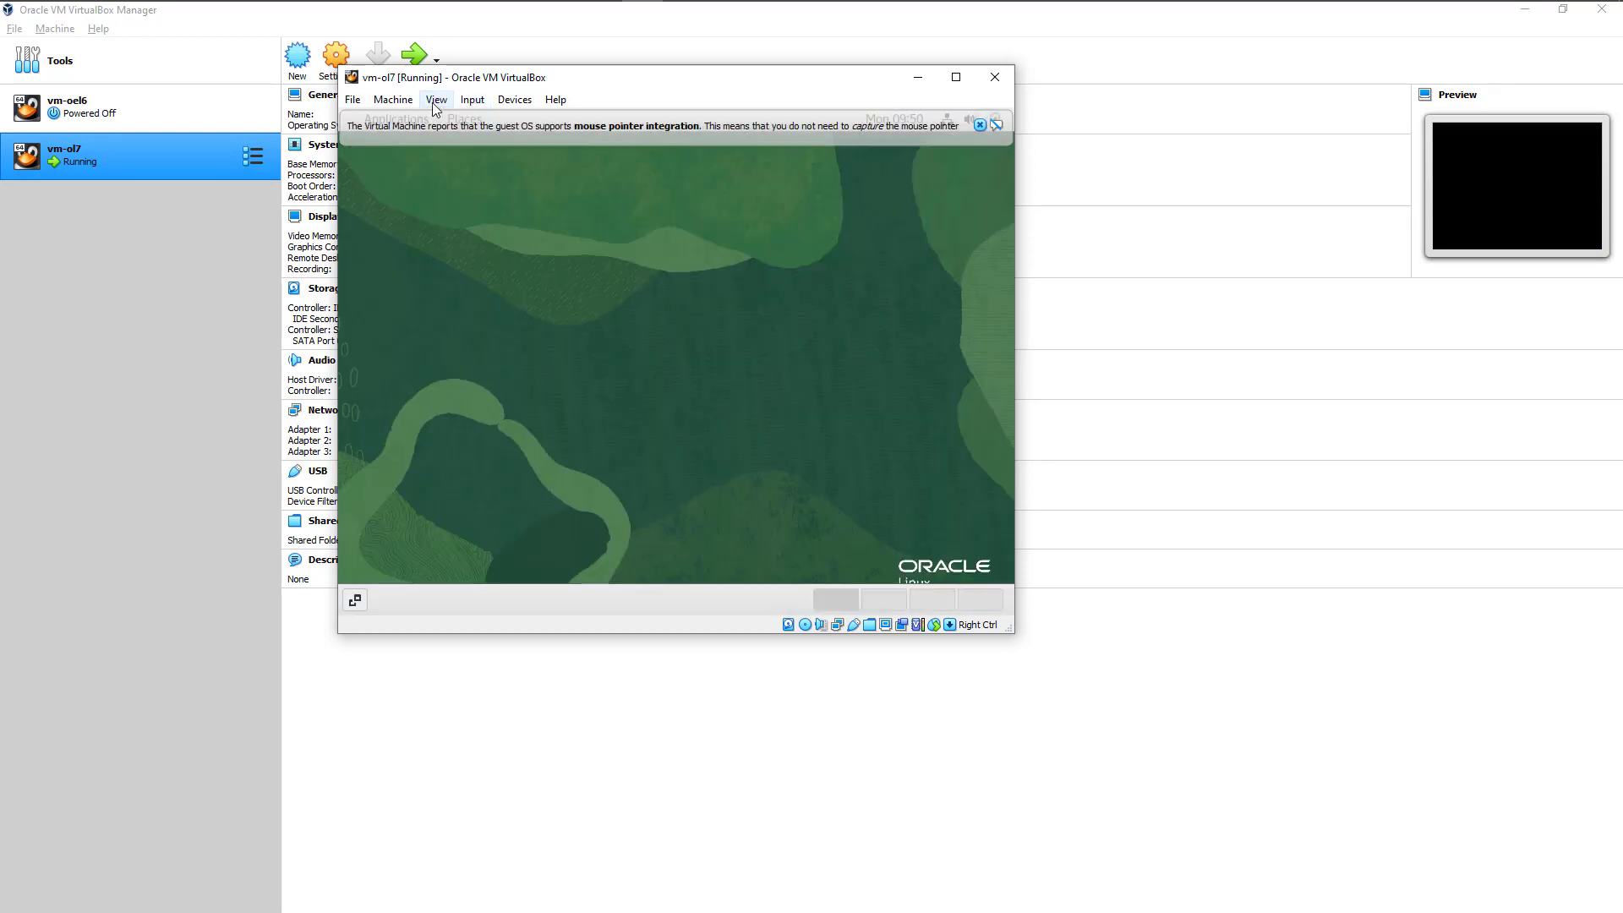
Step: Check the Auto-resize Guest Display option, and enlarge and reposition the vm-ol7 window on the host screen
{"action": "left_click", "coordinate": [436, 100]}
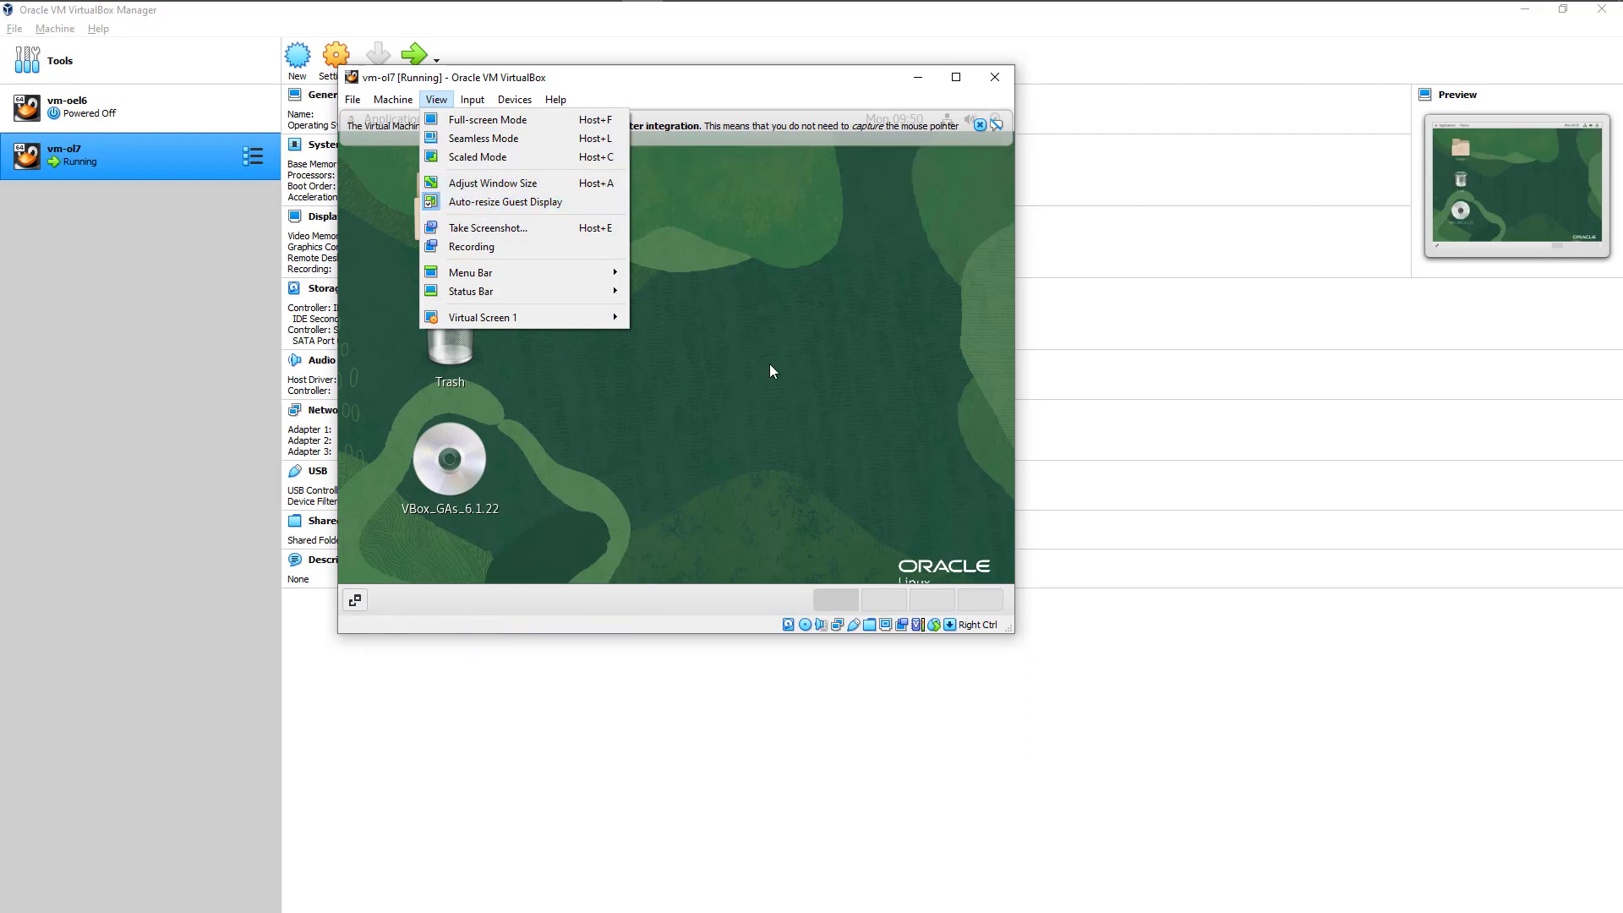
{"action": "left_click", "coordinate": [1011, 630]}
{"action": "left_click_drag", "start_coordinate": [1014, 634], "coordinate": [1404, 802]}
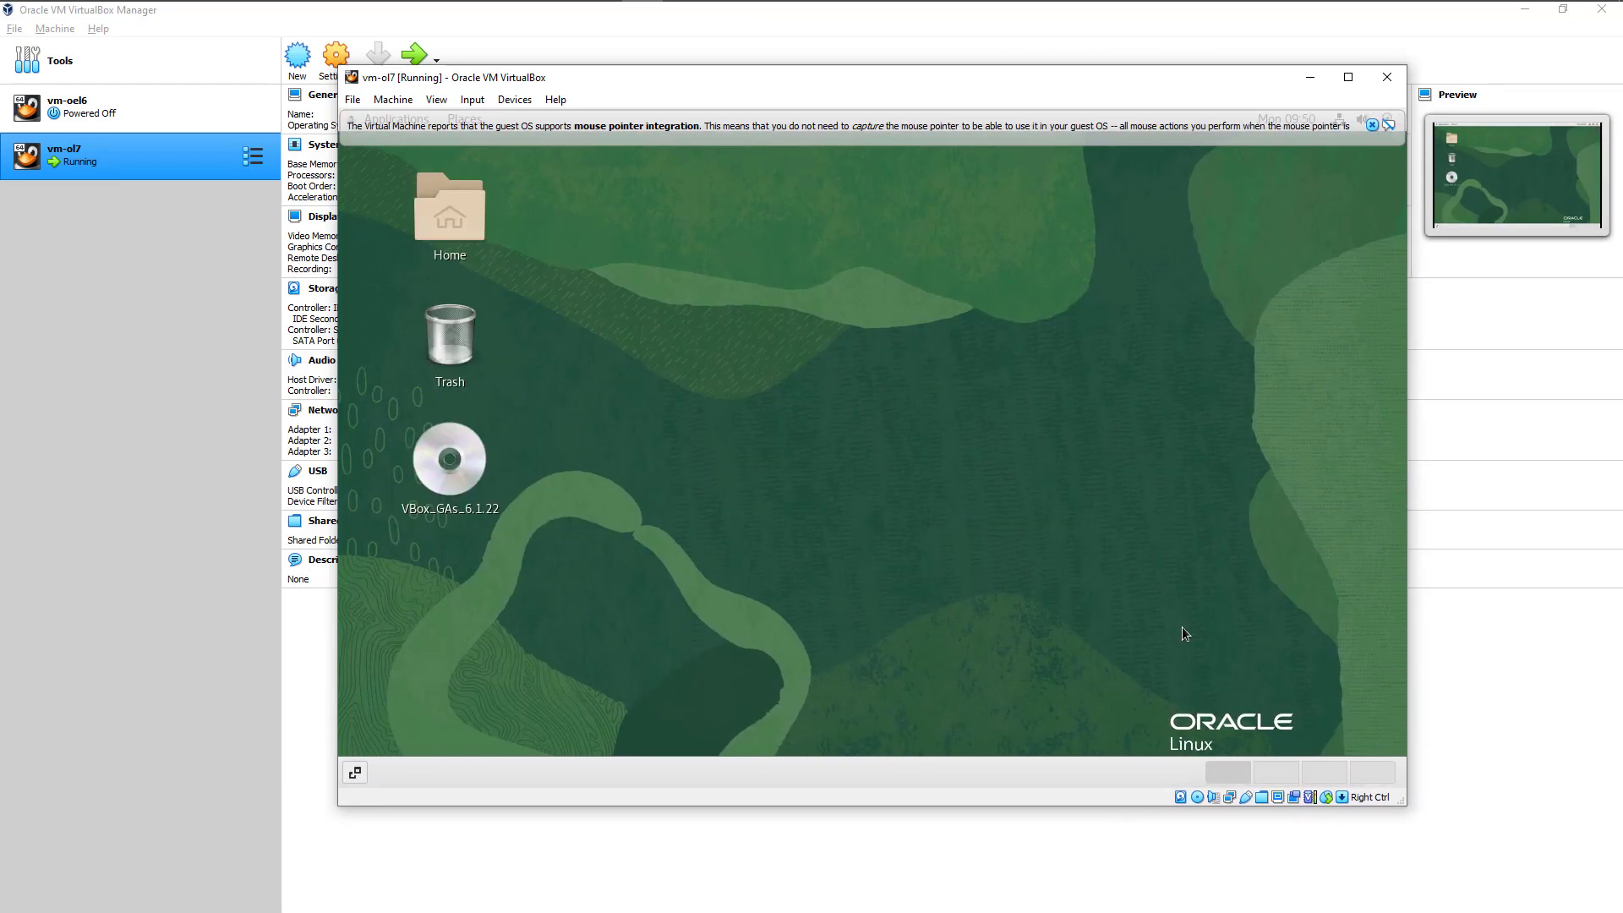
{"action": "left_click_drag", "start_coordinate": [909, 90], "coordinate": [829, 74]}
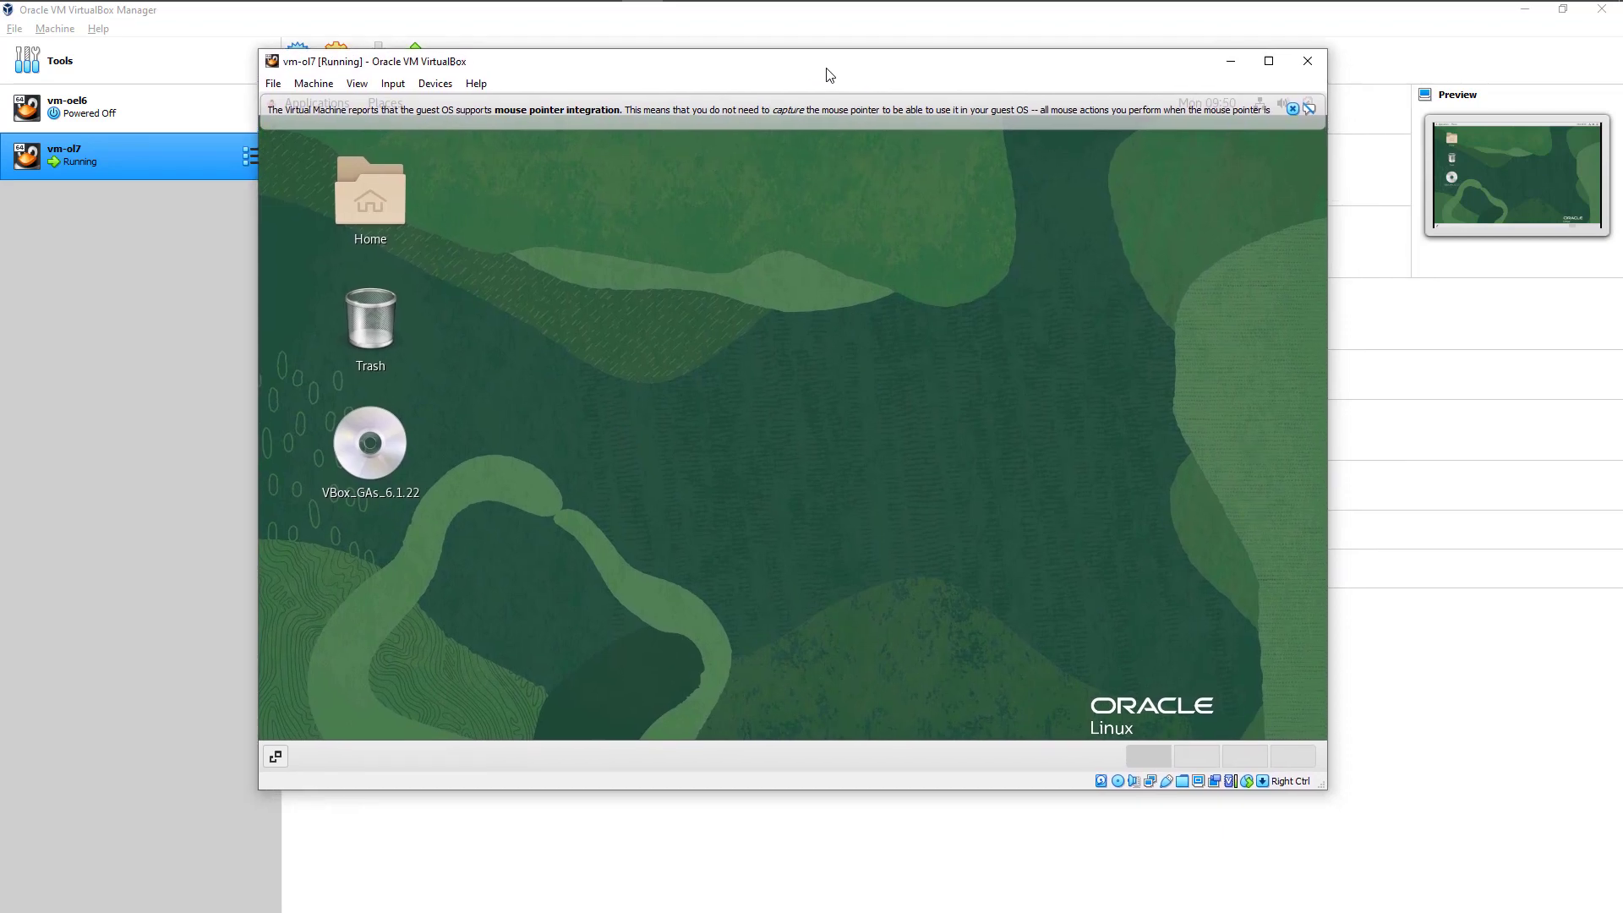
Step: Open a new terminal on the enlarged root desktop and enter a few blank lines at its prompt
{"action": "right_click", "coordinate": [618, 276]}
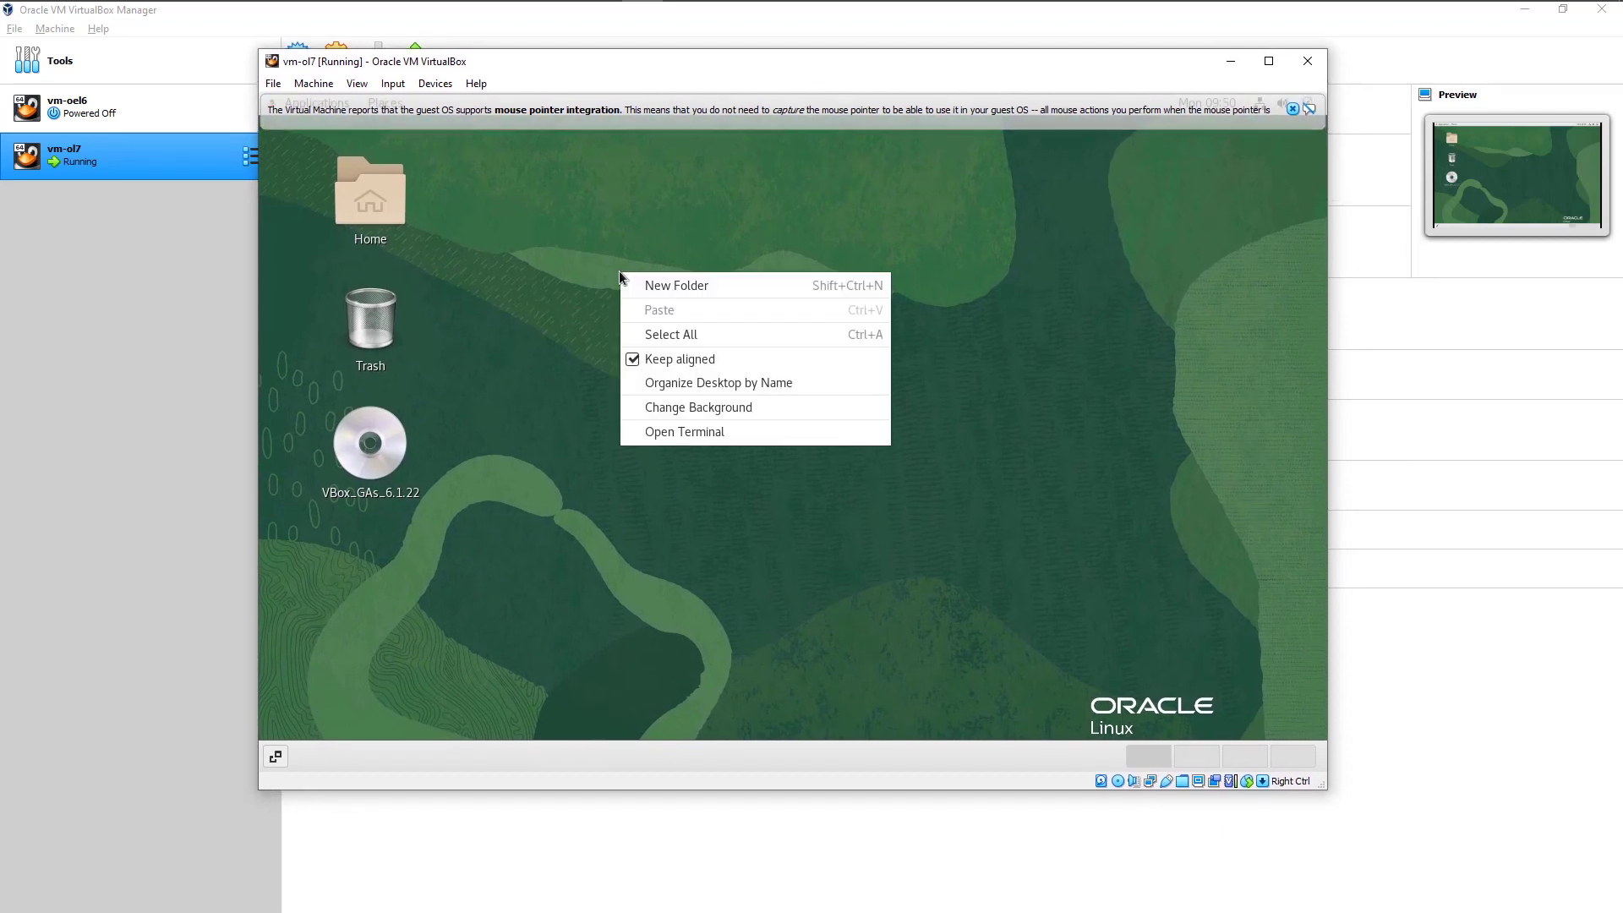
{"action": "left_click", "coordinate": [679, 432]}
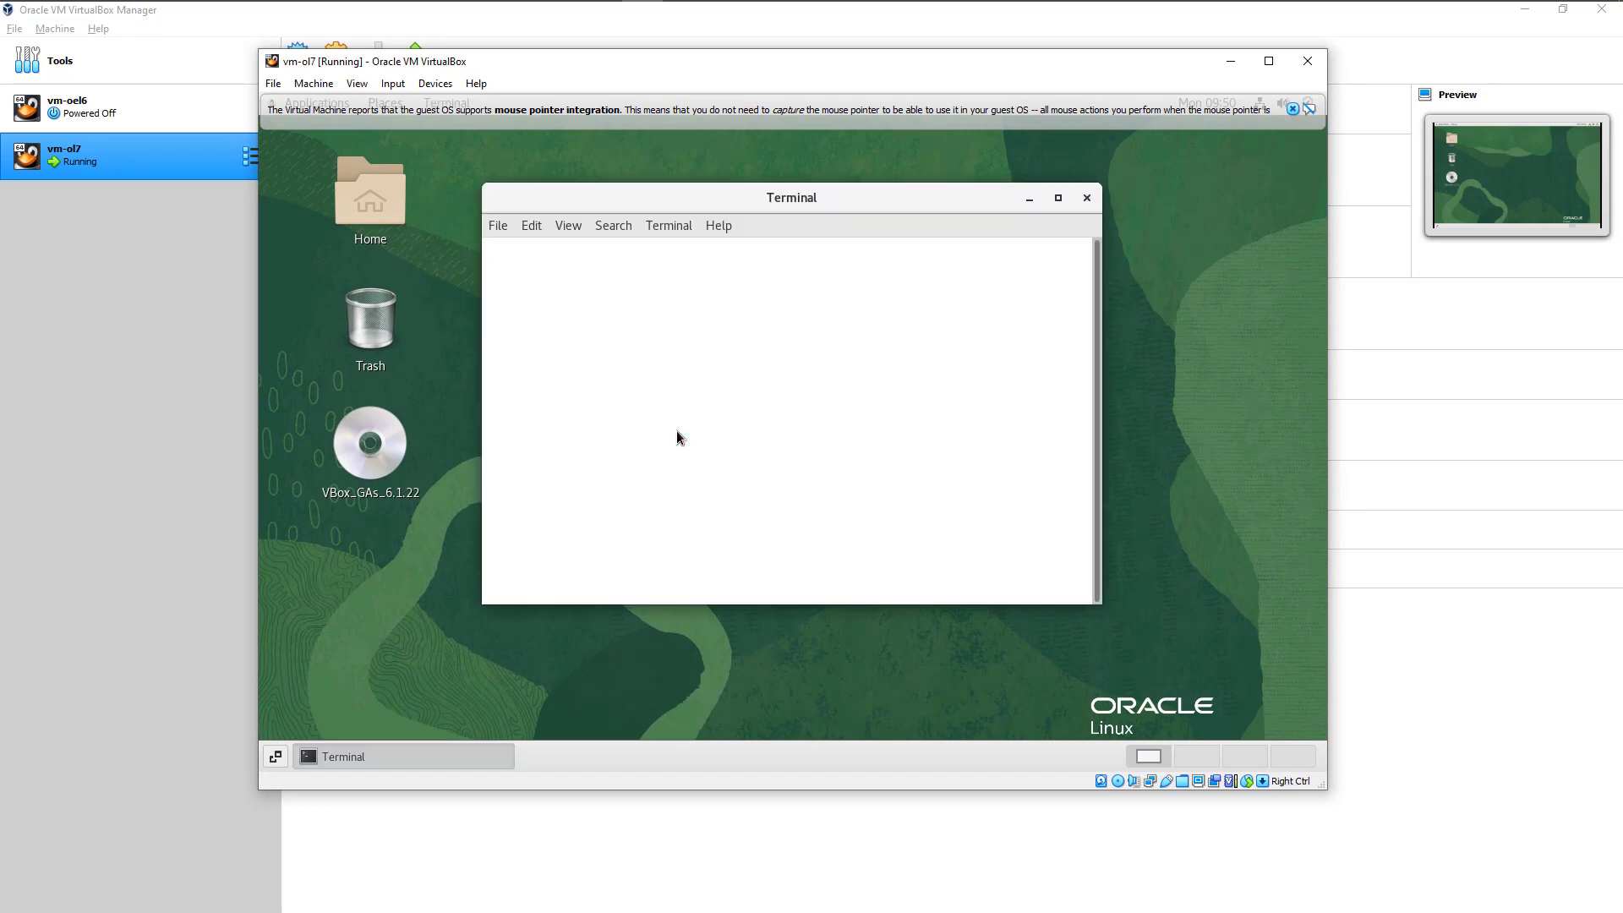
{"action": "key", "text": "Return"}
{"action": "key", "text": "Return"}
{"action": "key", "text": "Return"}
{"action": "key", "text": "Return"}
{"action": "key", "text": "Return"}
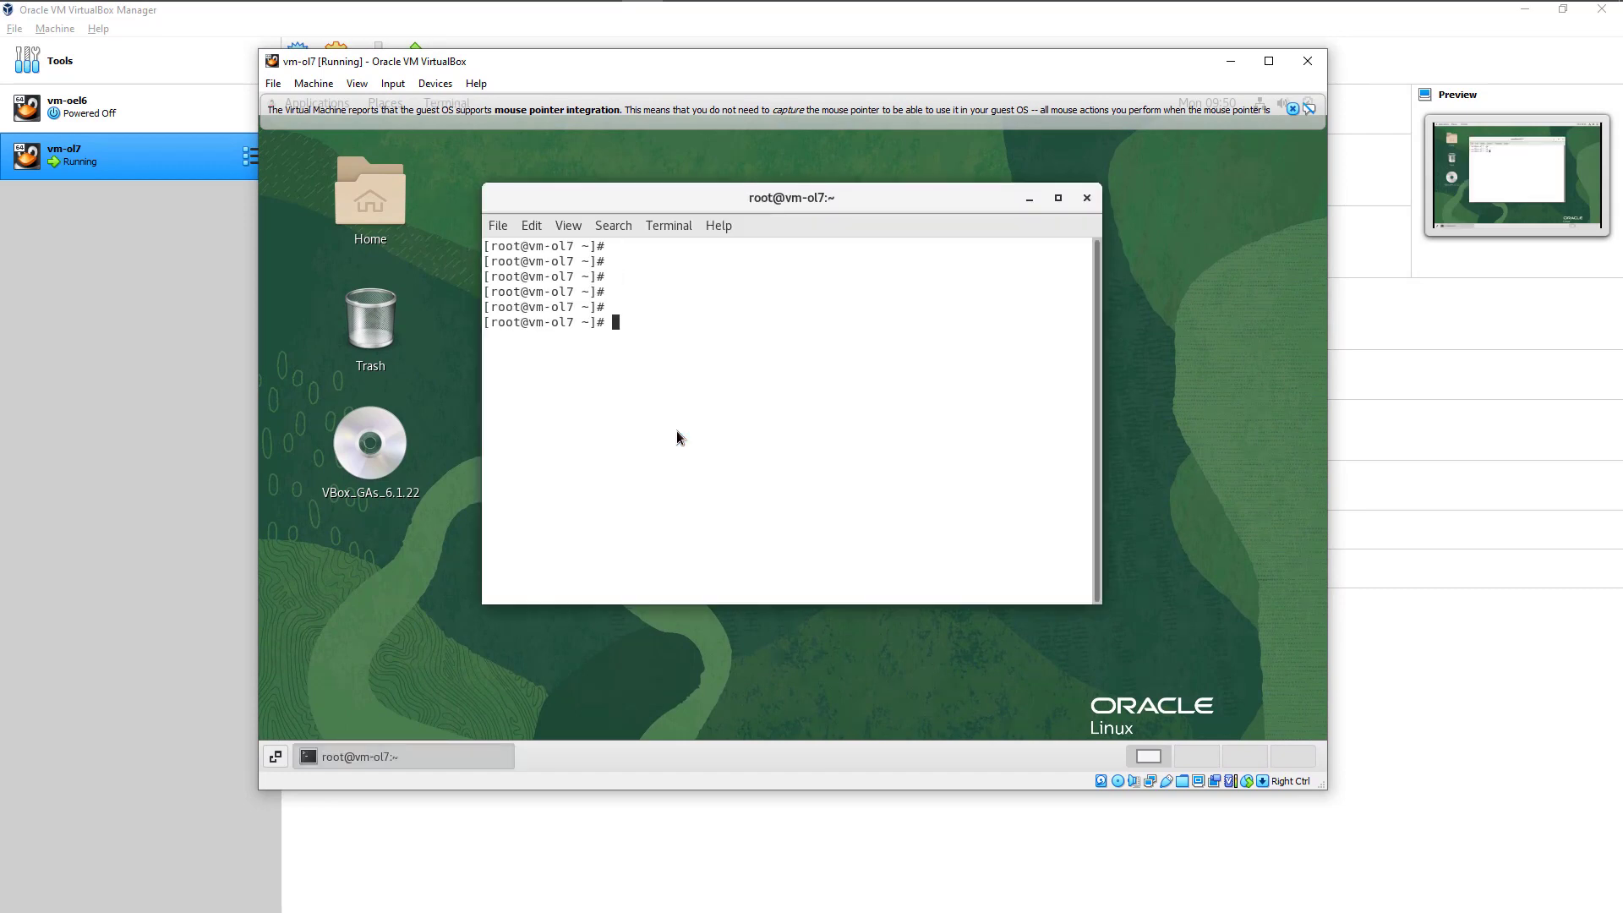
Step: Change to the /mnt/share/ directory in the root terminal and list its contents with ls
{"action": "type", "text": "cd /mnt/share/"}
{"action": "key", "text": "Return"}
{"action": "type", "text": "ls"}
{"action": "key", "text": "Return"}
Step: Show a detailed listing of the share with ls -lrth, and enlarge the terminal window to fit the output
{"action": "type", "text": "ls -ltrh"}
{"action": "key", "text": "Return"}
{"action": "key", "text": "Return"}
{"action": "key", "text": "Return"}
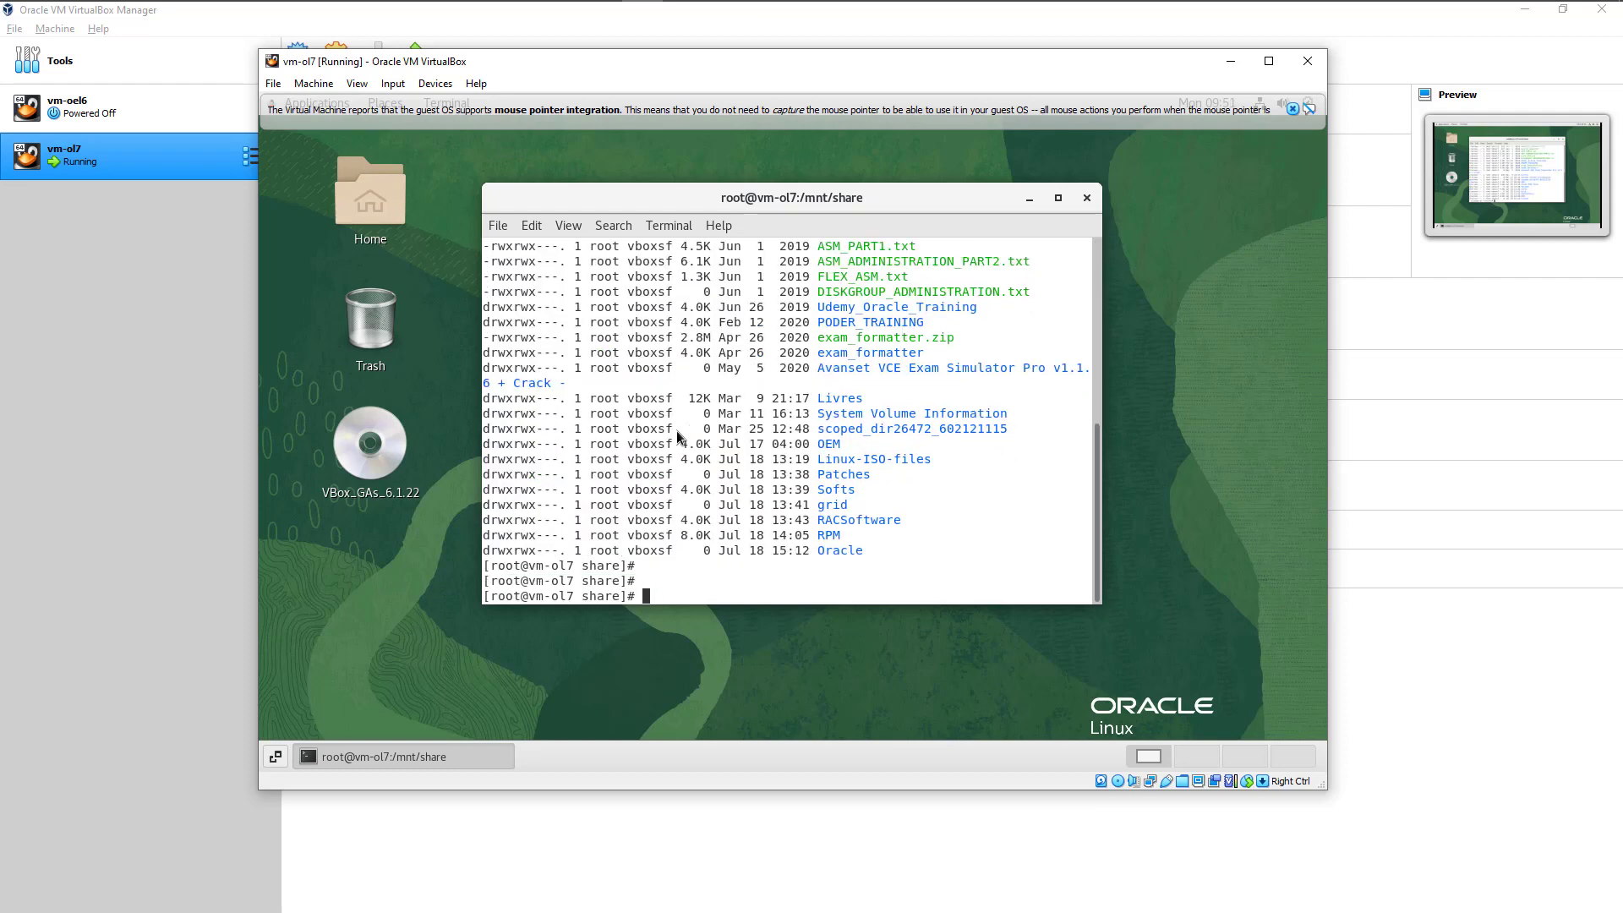
{"action": "key", "text": "Return"}
{"action": "key", "text": "Return"}
{"action": "key", "text": "Return"}
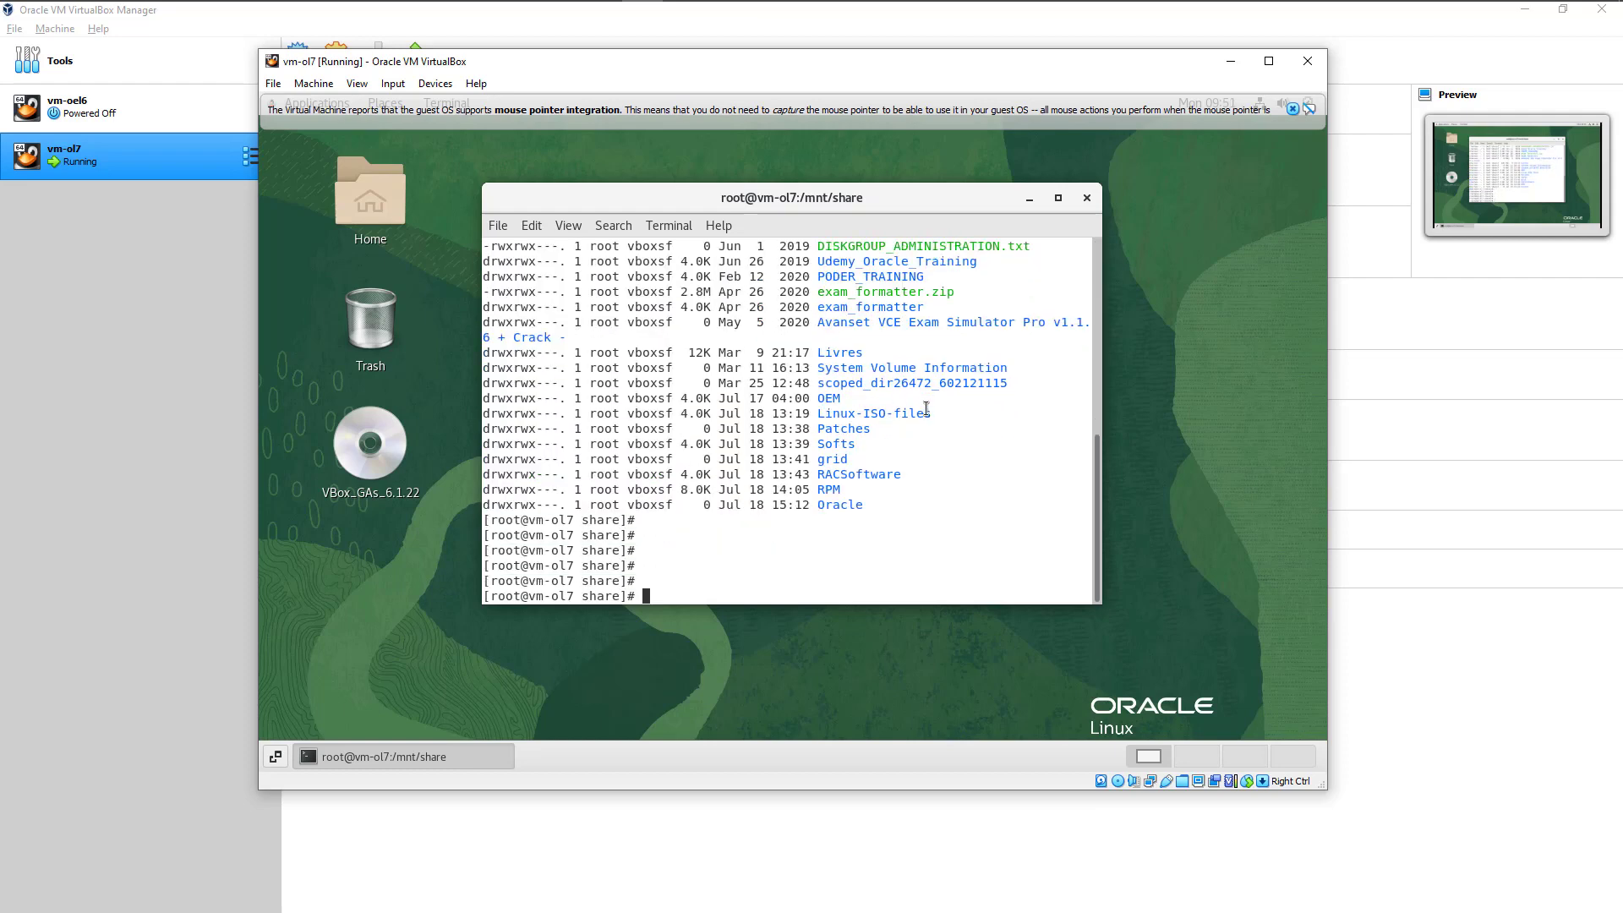
{"action": "left_click_drag", "start_coordinate": [1102, 605], "coordinate": [1238, 719]}
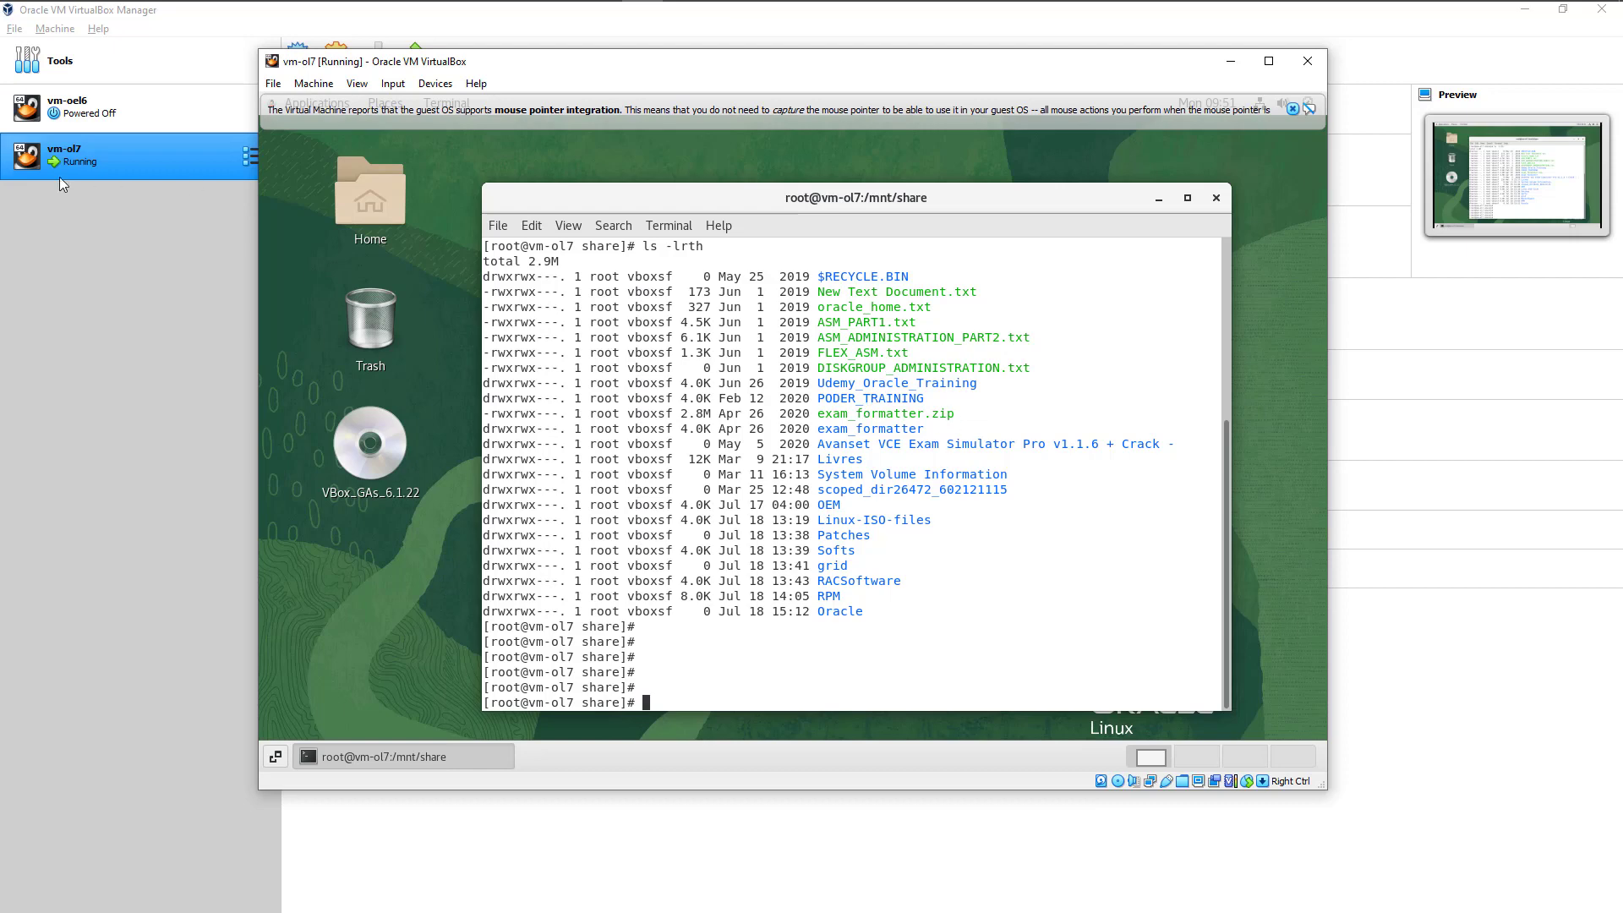
Step: Open the settings of the running vm-ol7 machine in VirtualBox Manager and display its Shared Folders
{"action": "left_click", "coordinate": [252, 159]}
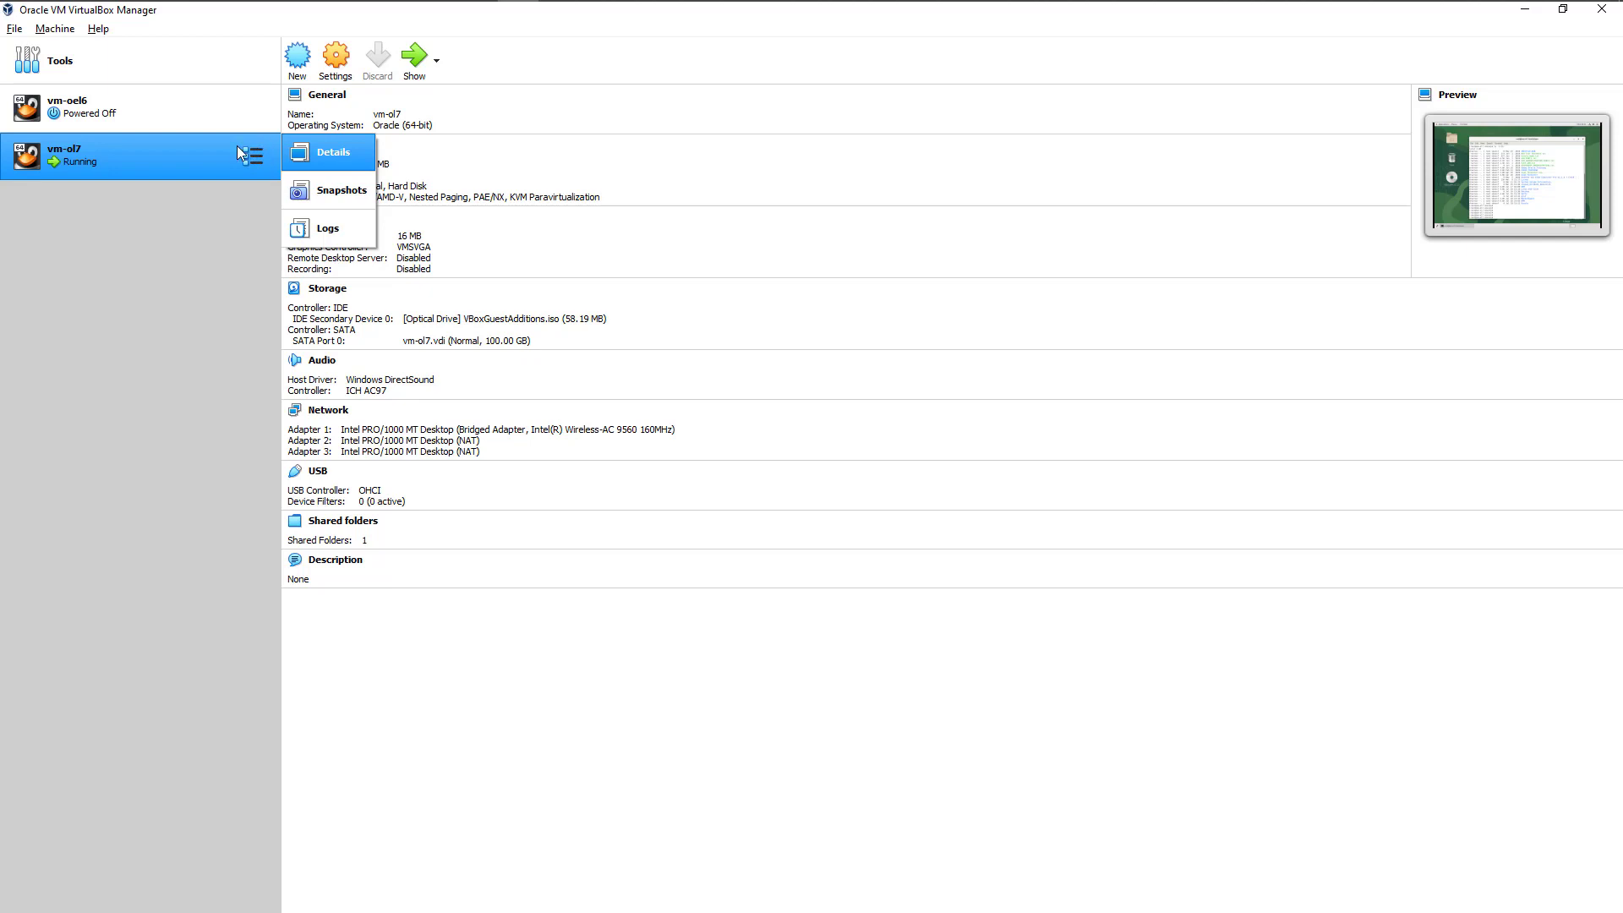
{"action": "left_click", "coordinate": [415, 692]}
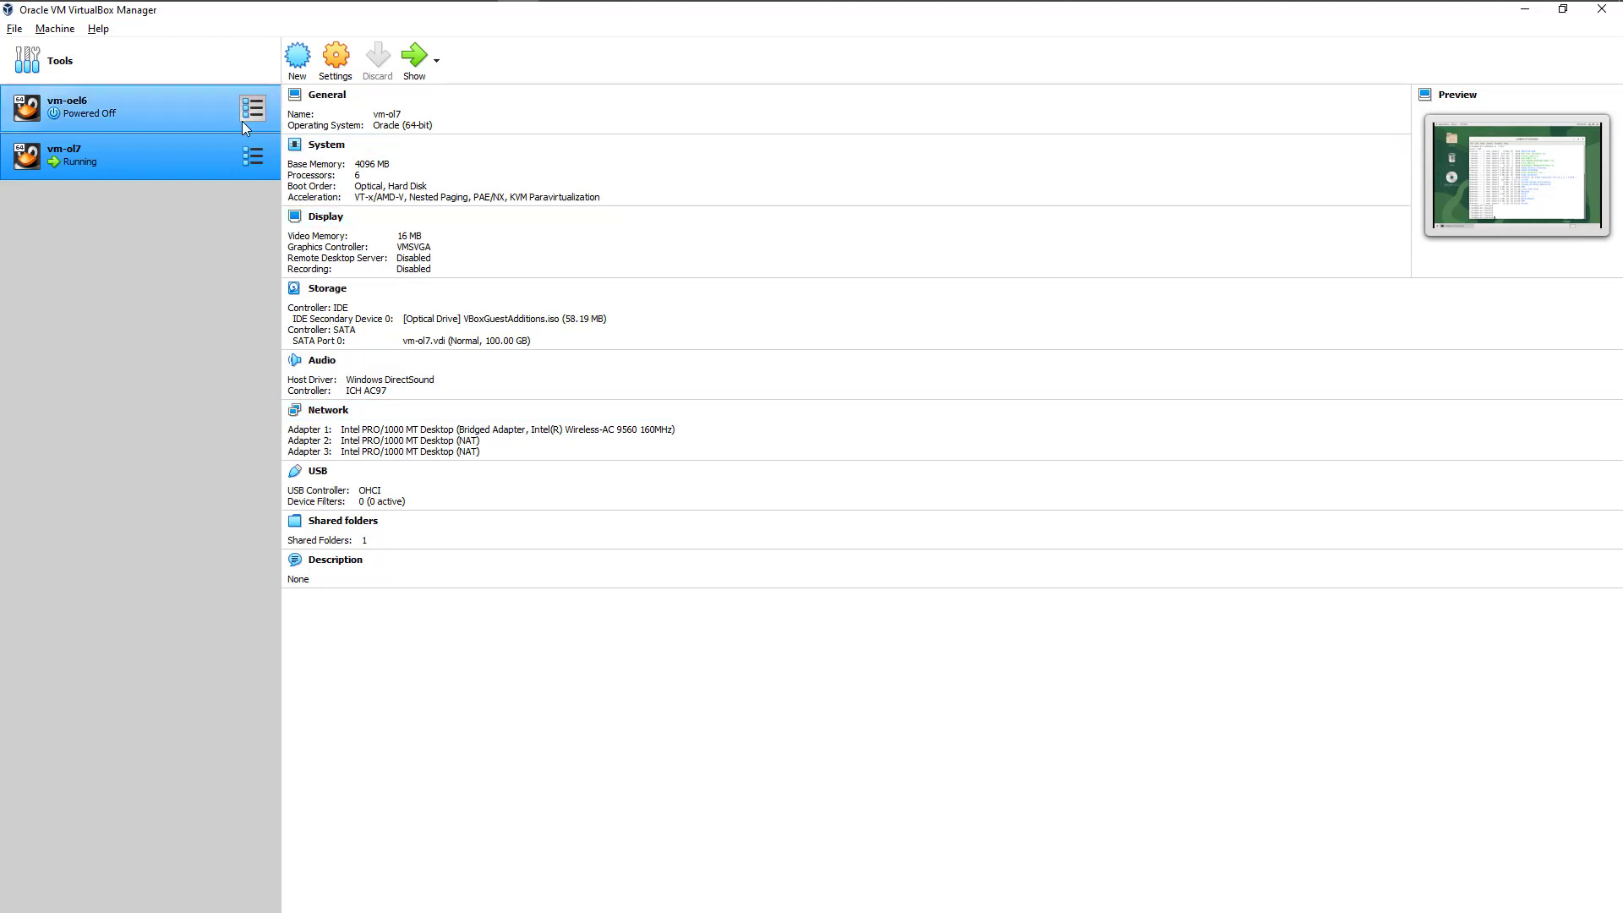
{"action": "right_click", "coordinate": [165, 159]}
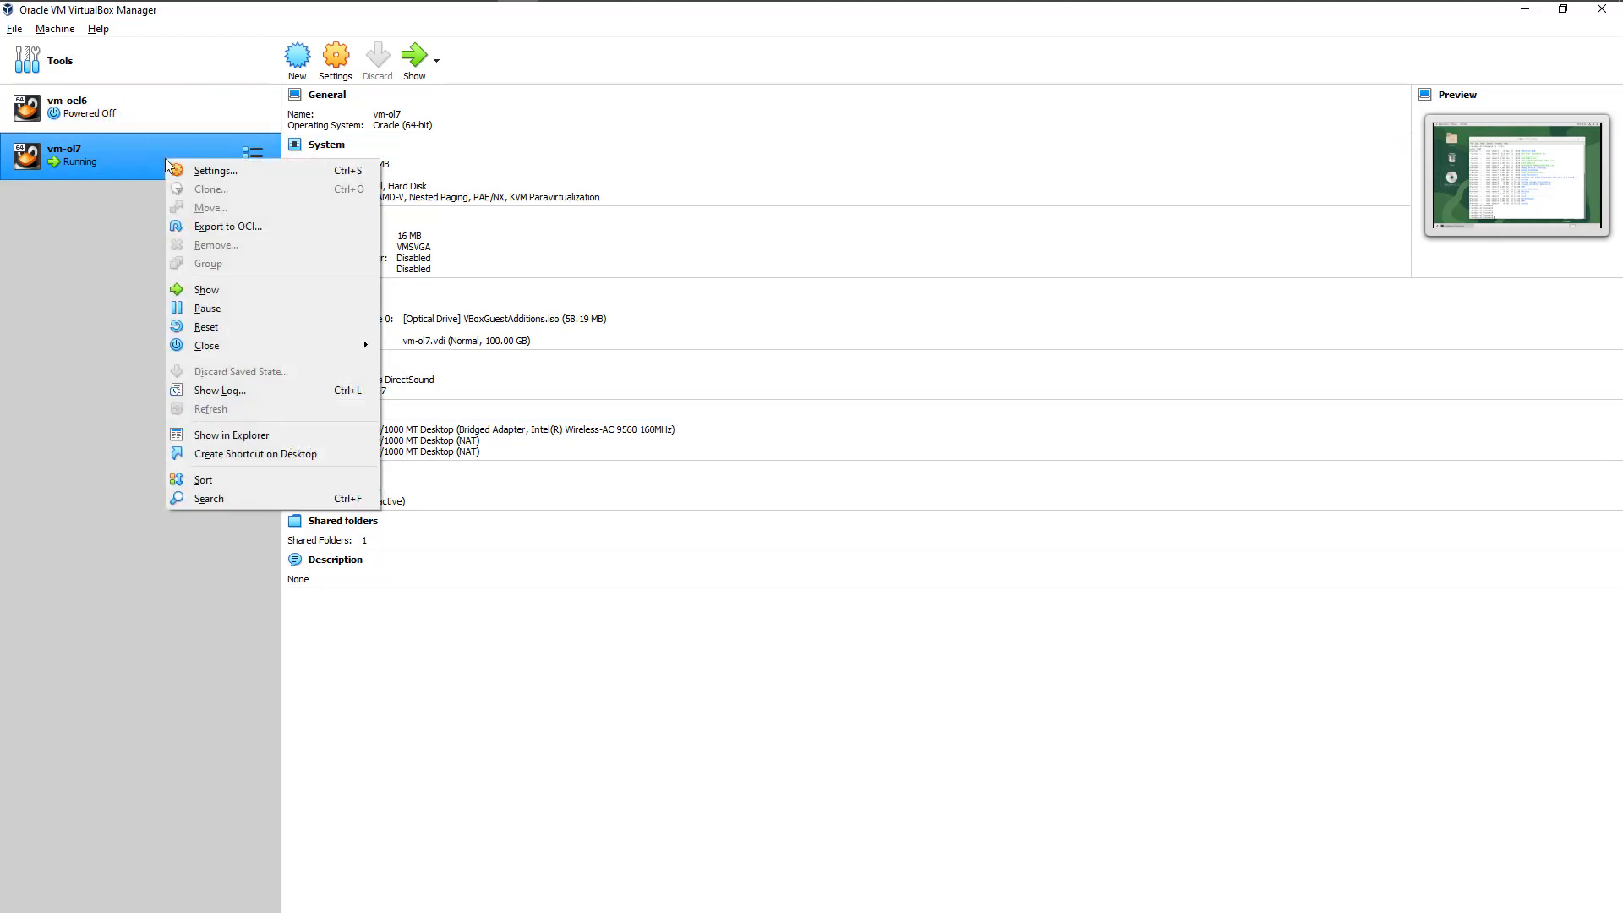
{"action": "left_click", "coordinate": [211, 171]}
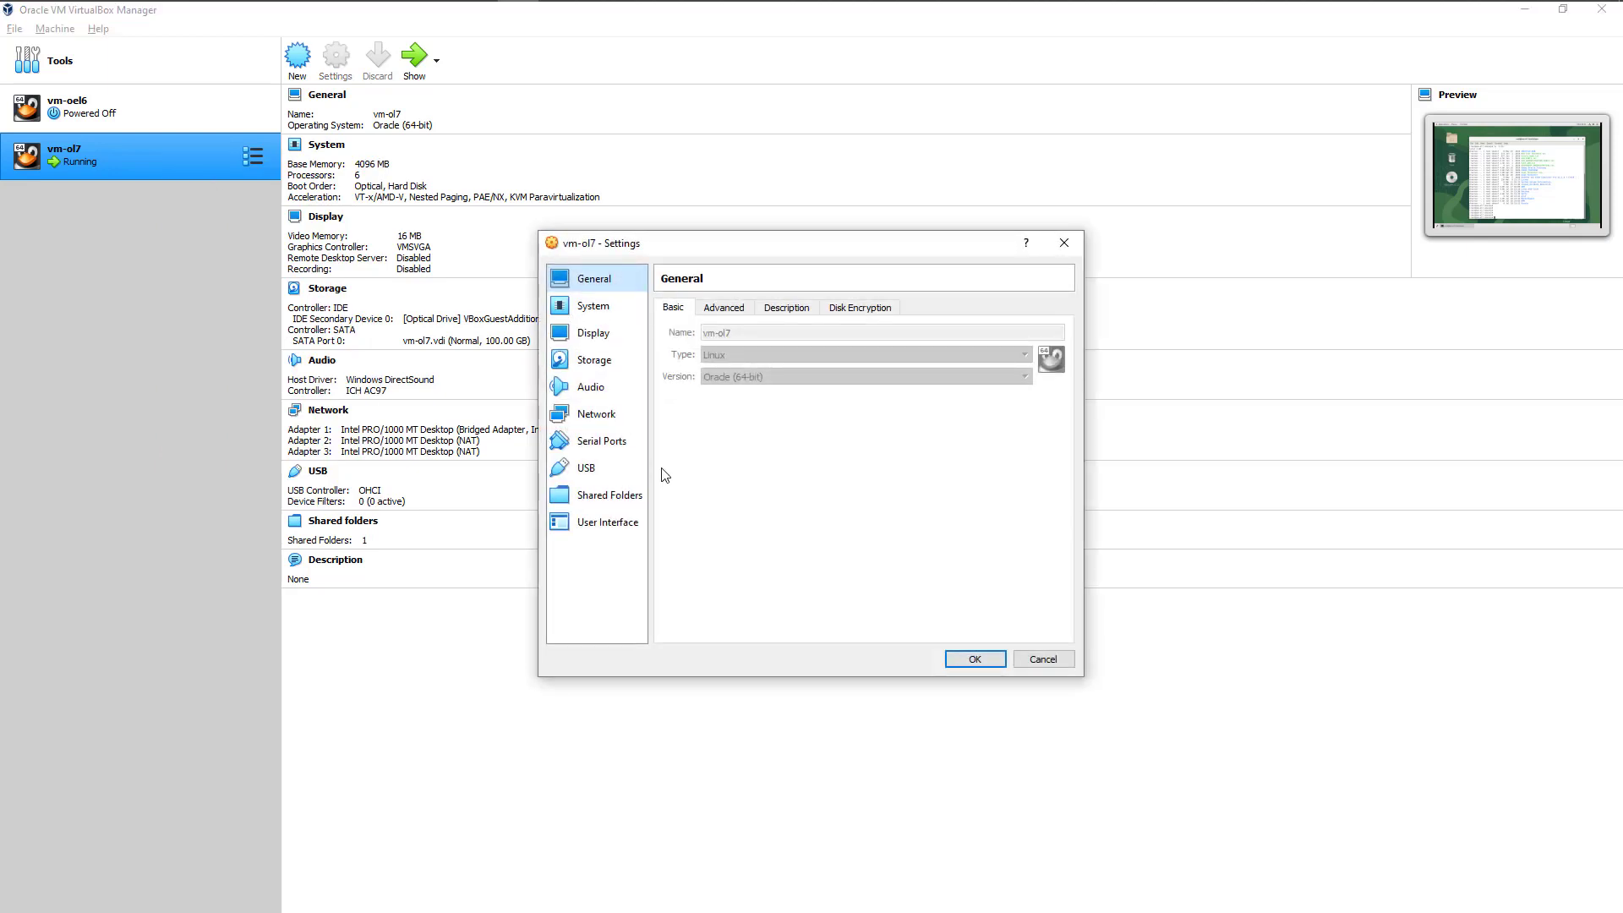
{"action": "left_click", "coordinate": [607, 499]}
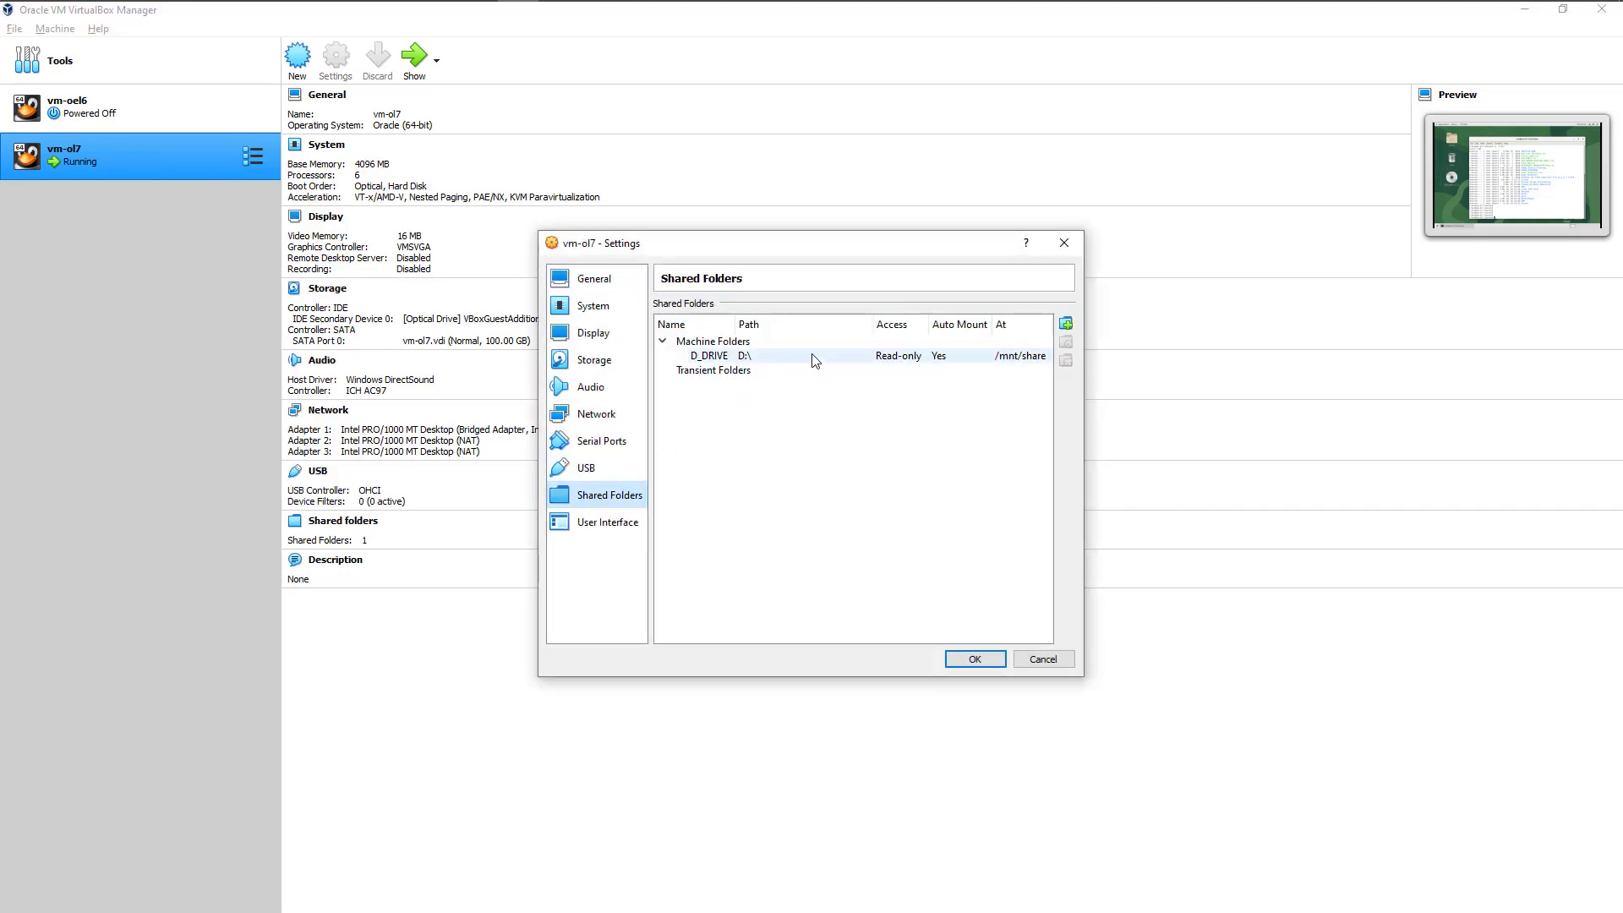
Step: Review the D_DRIVE share's folder path, mount options and mount point, and accept both the share and machine settings dialogs
{"action": "left_click", "coordinate": [728, 365]}
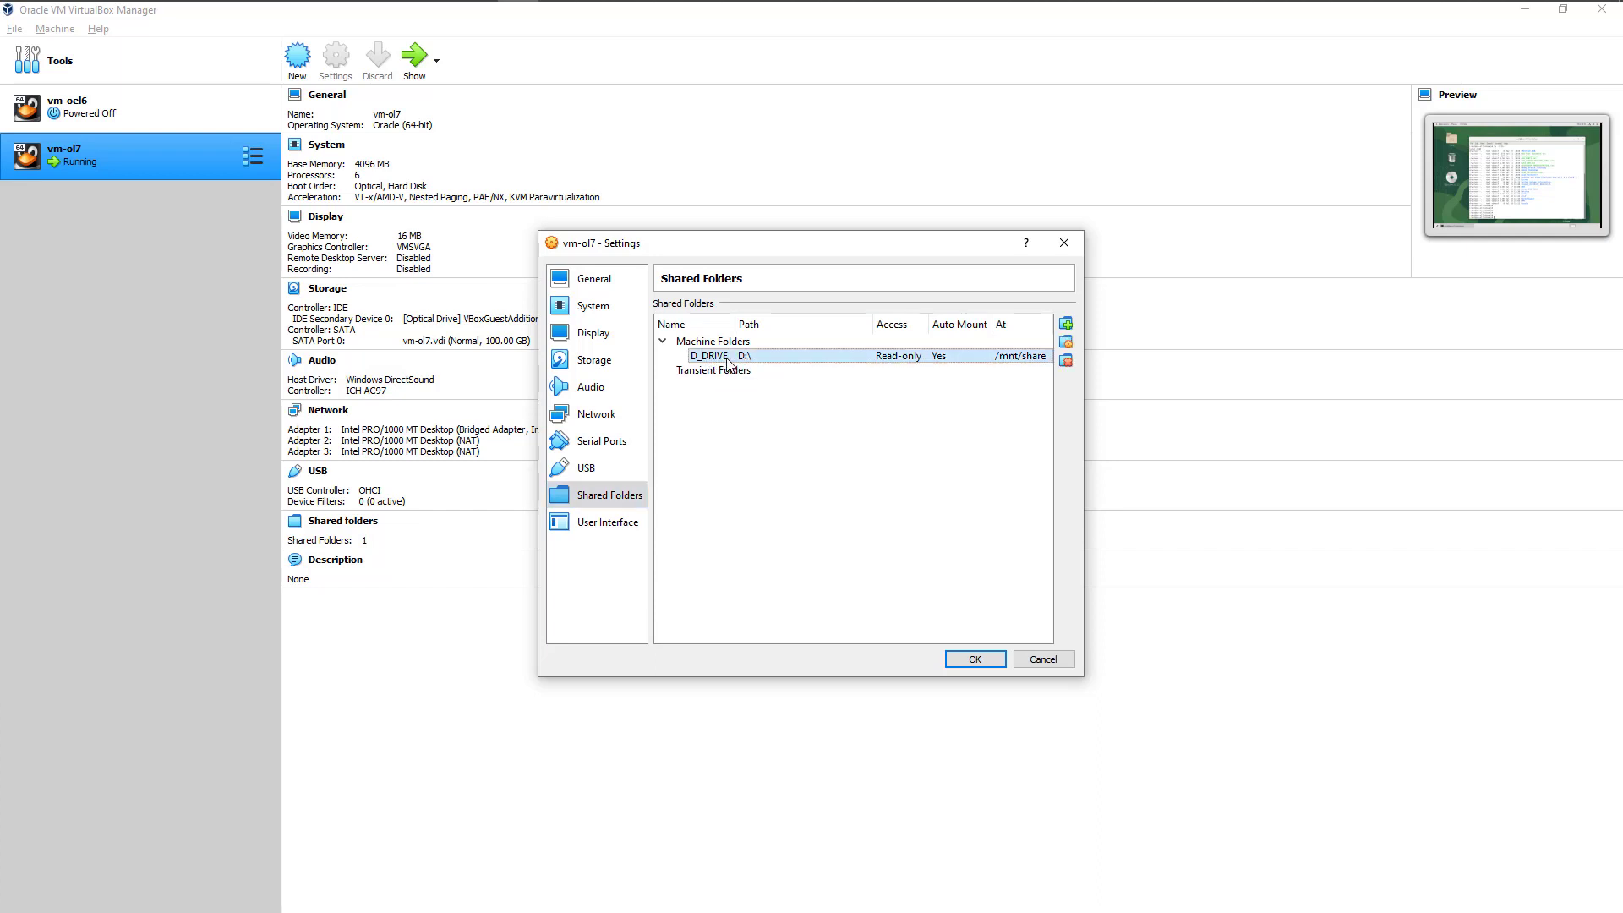
{"action": "double_click", "coordinate": [727, 361]}
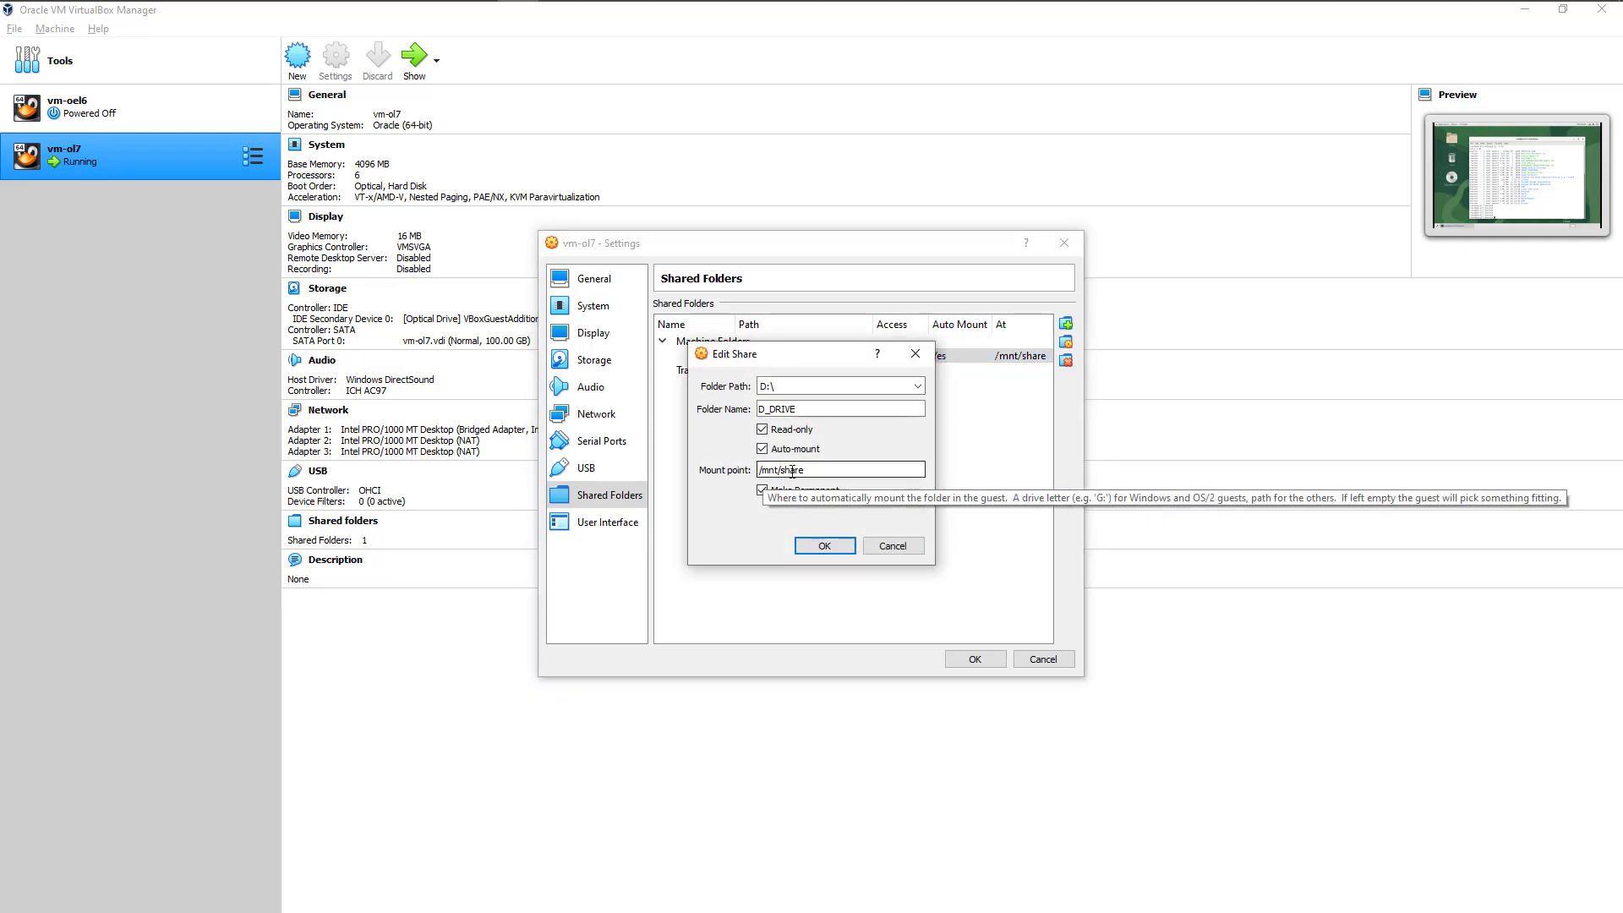
{"action": "left_click_drag", "start_coordinate": [807, 470], "coordinate": [752, 471]}
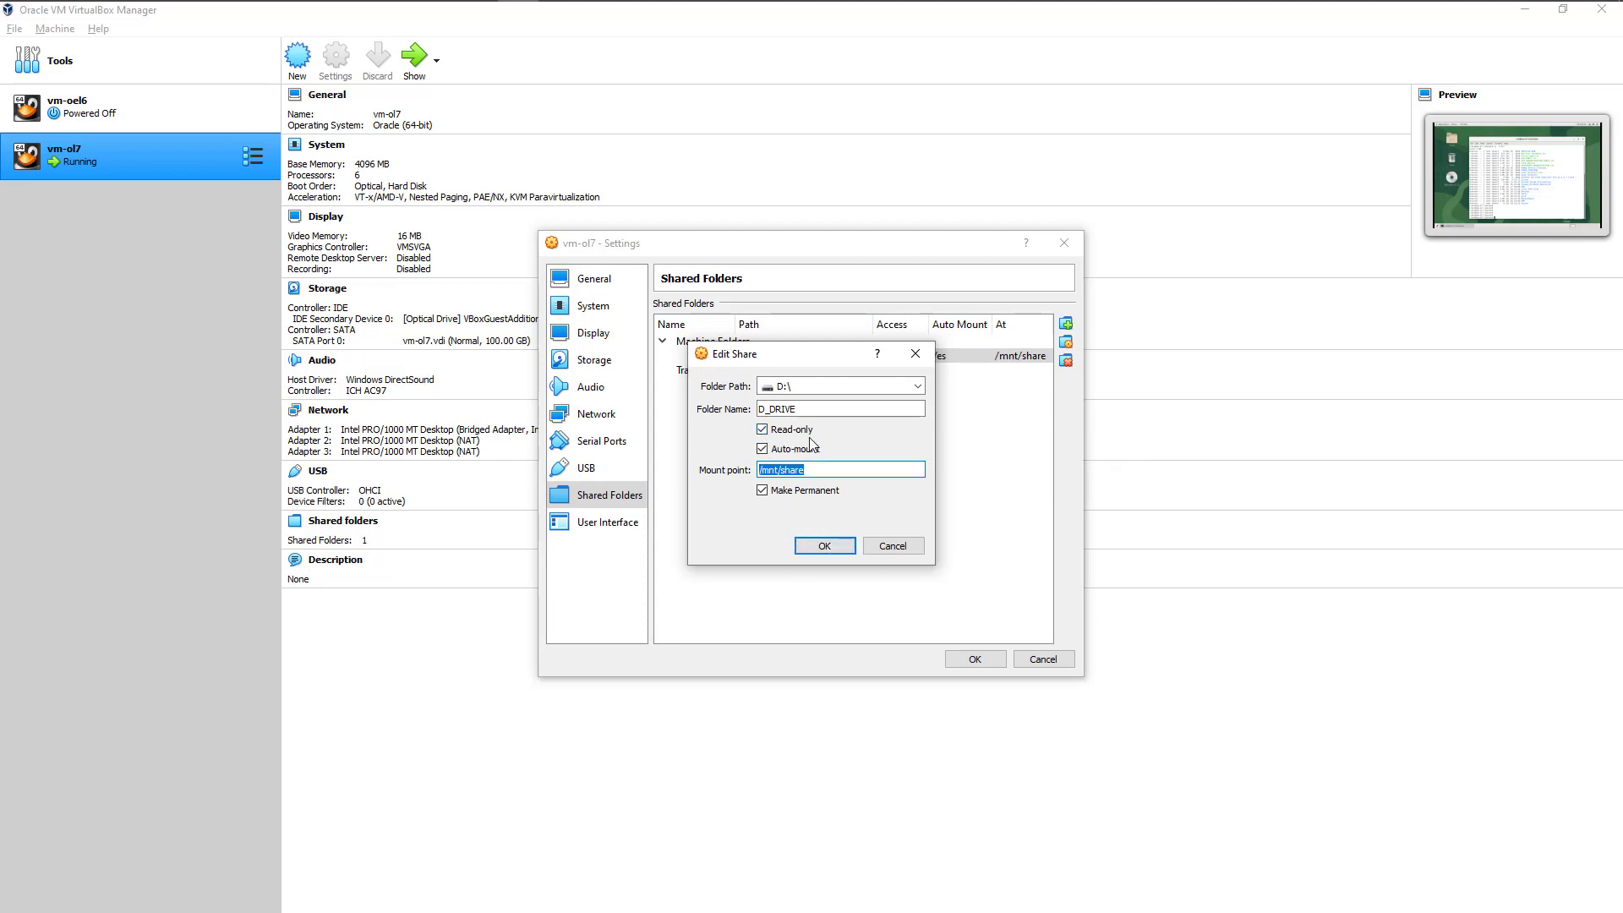
{"action": "left_click", "coordinate": [816, 470]}
{"action": "left_click", "coordinate": [826, 546]}
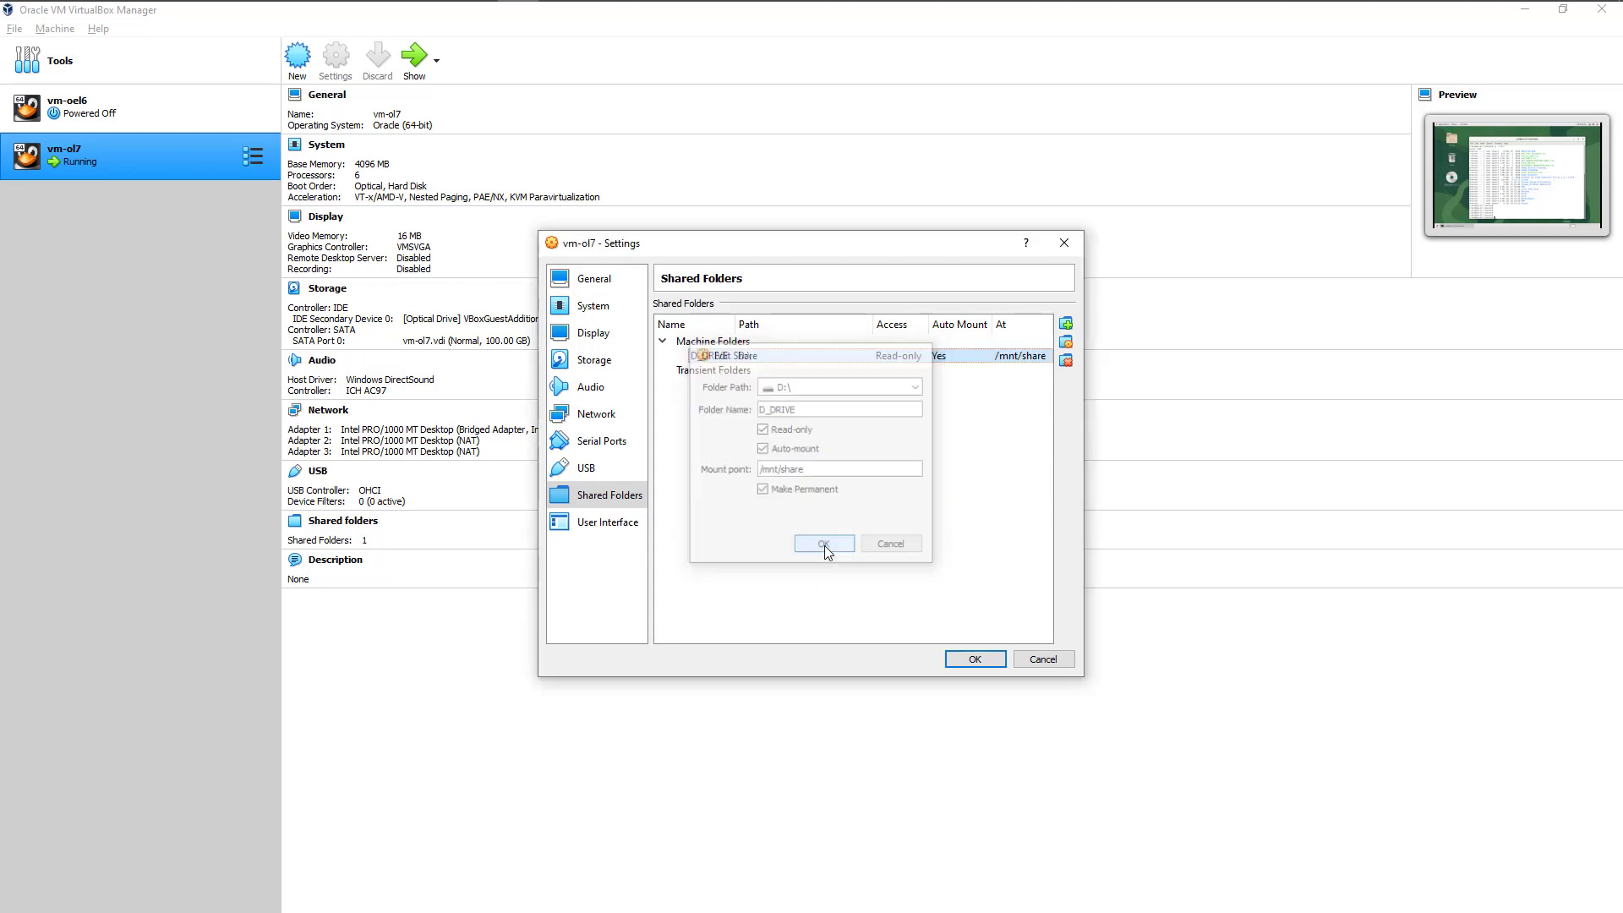
{"action": "left_click", "coordinate": [974, 660]}
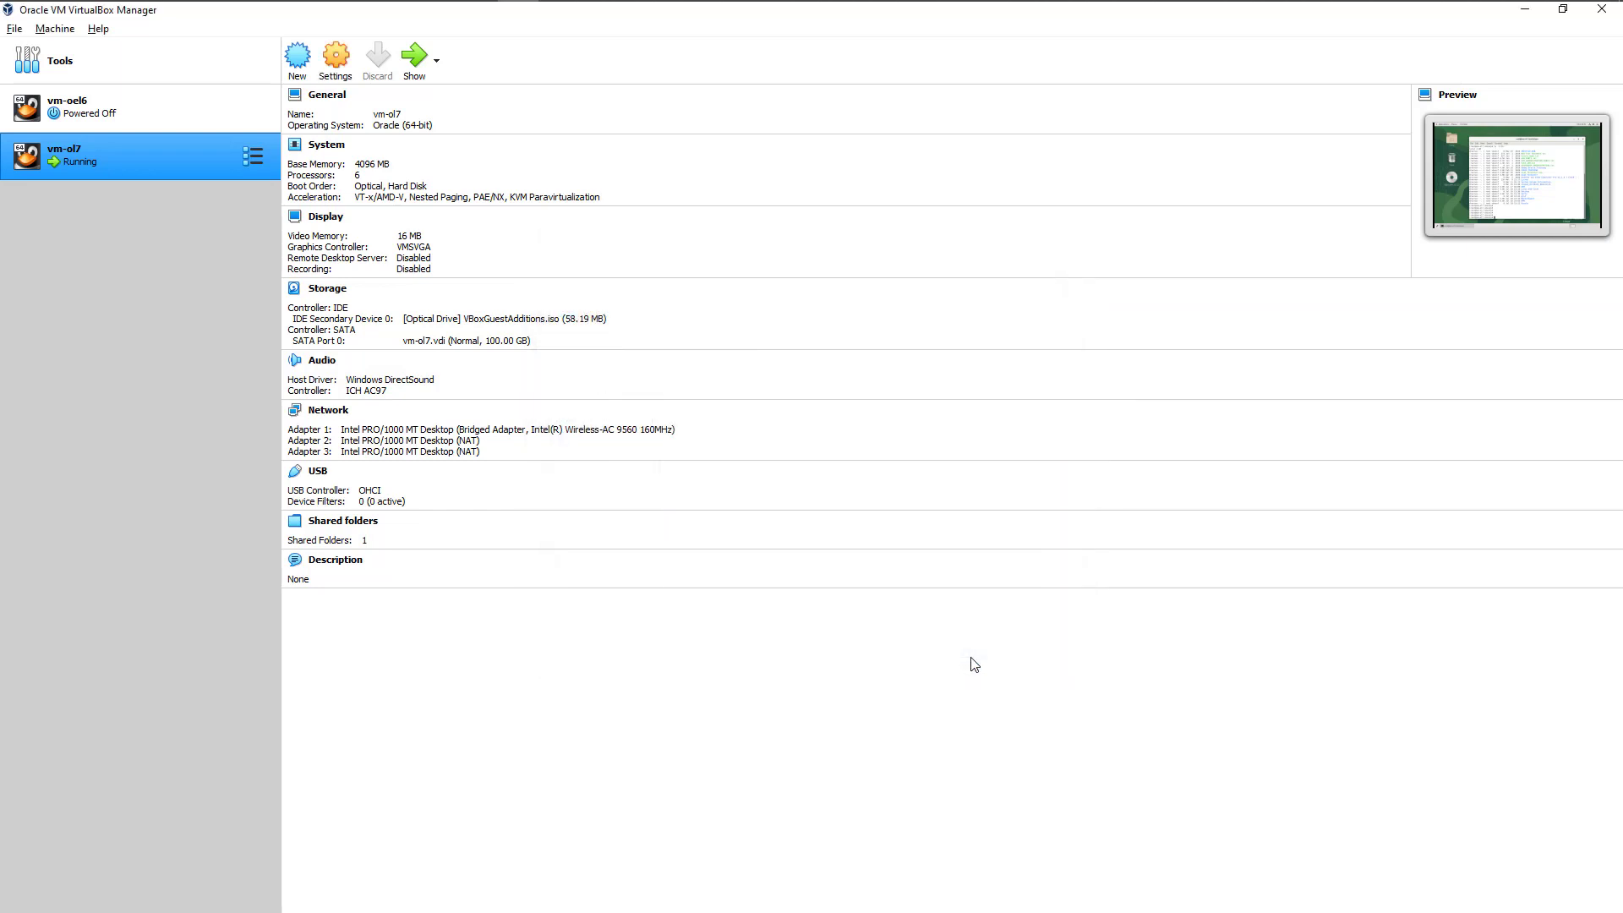